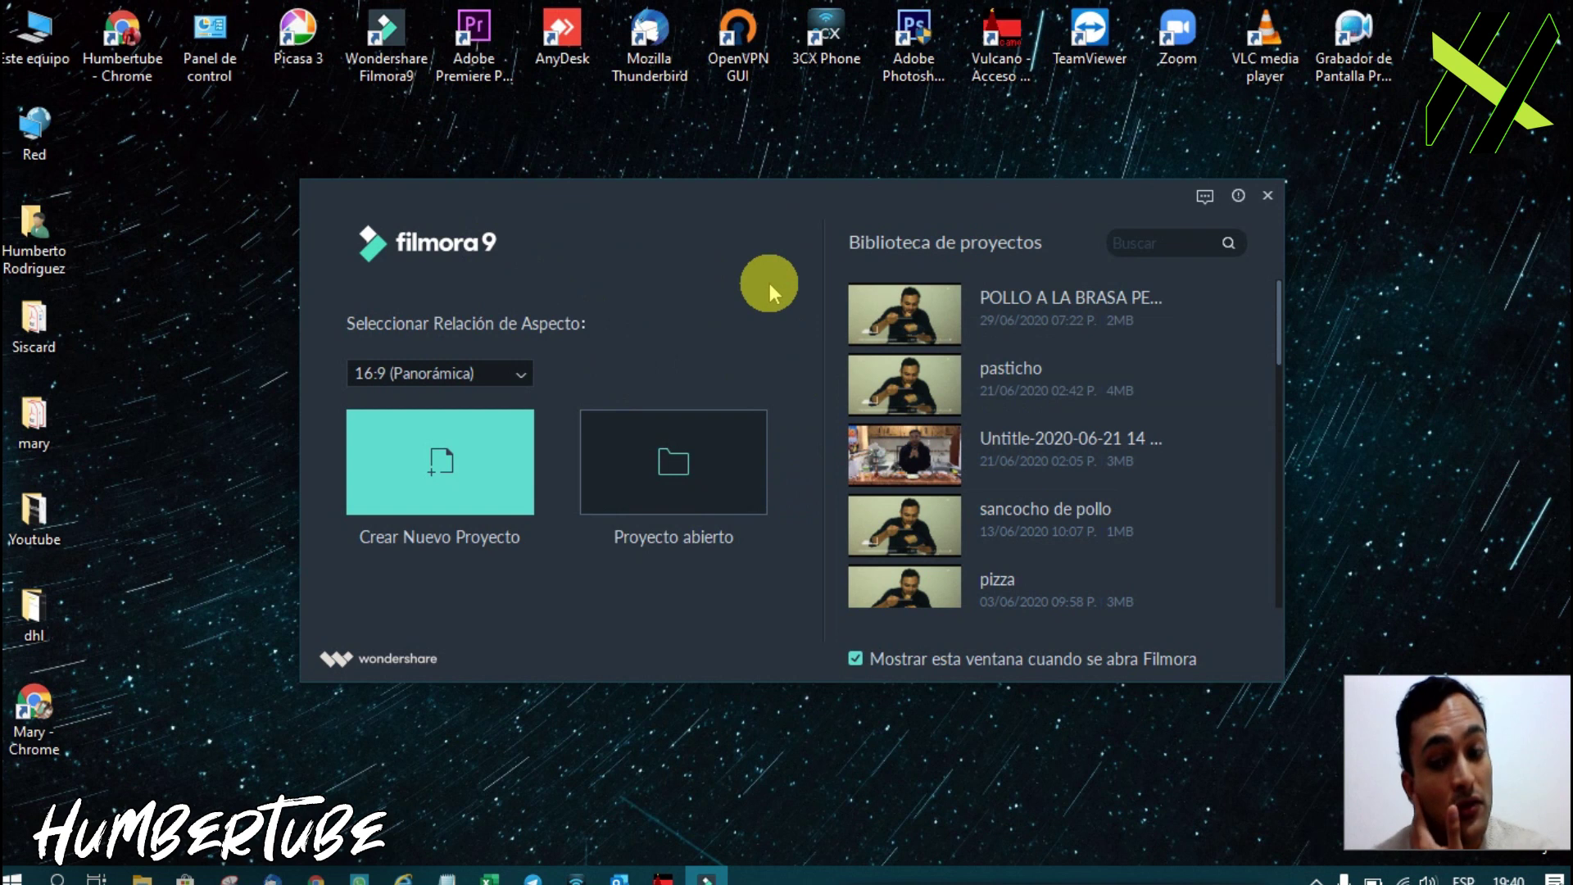
Back in the Filmora launcher, open the aspect ratio list showing 16:9 through 21:9 (Cine).
left_click(488, 74)
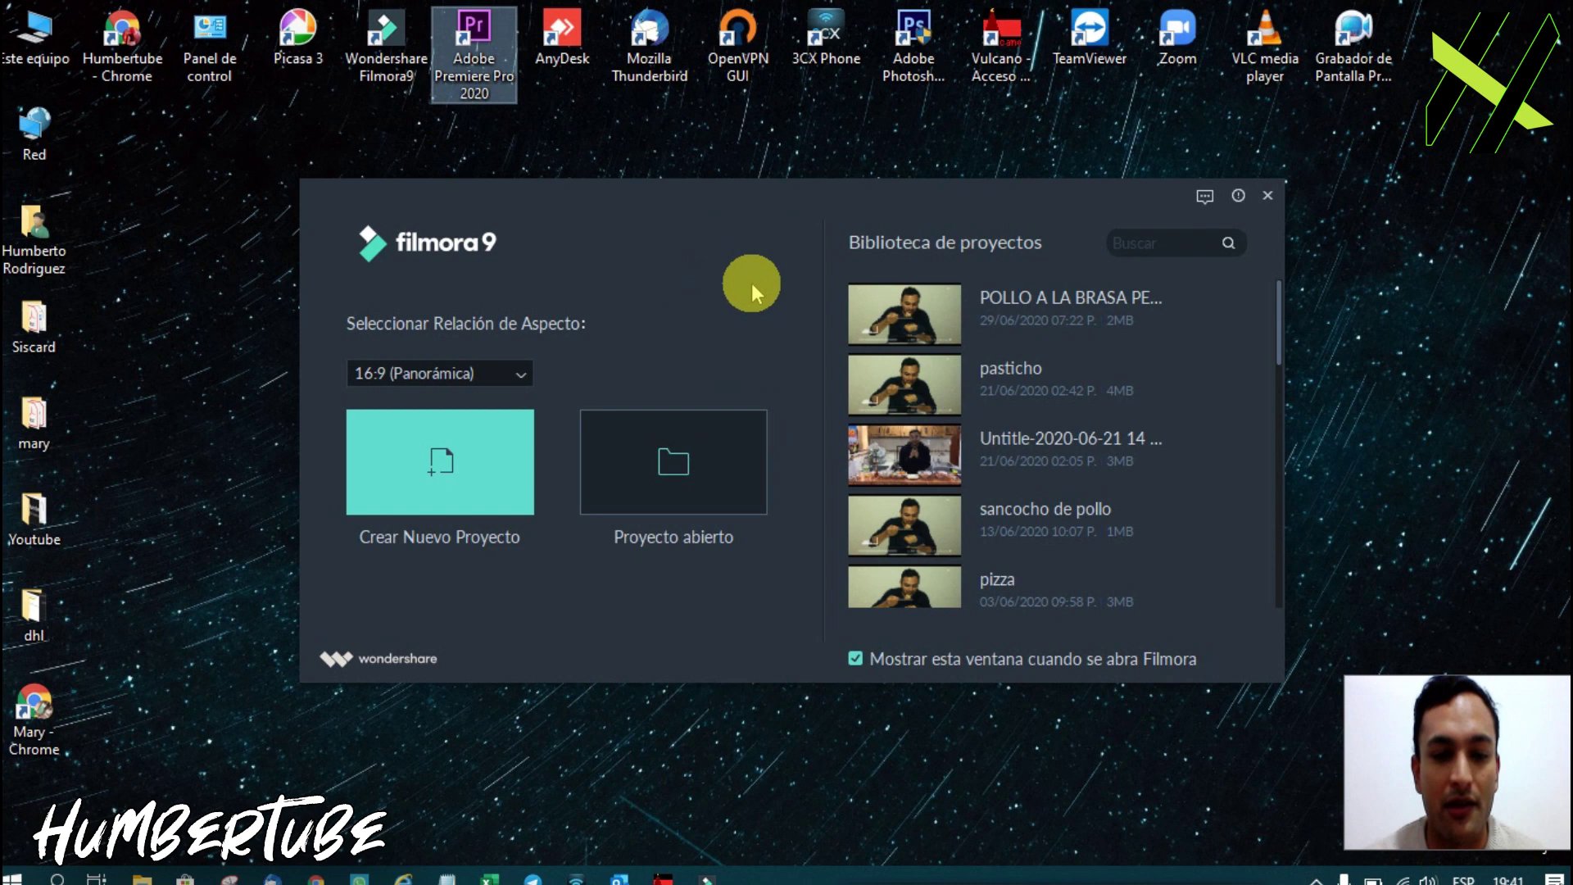
left_click(670, 281)
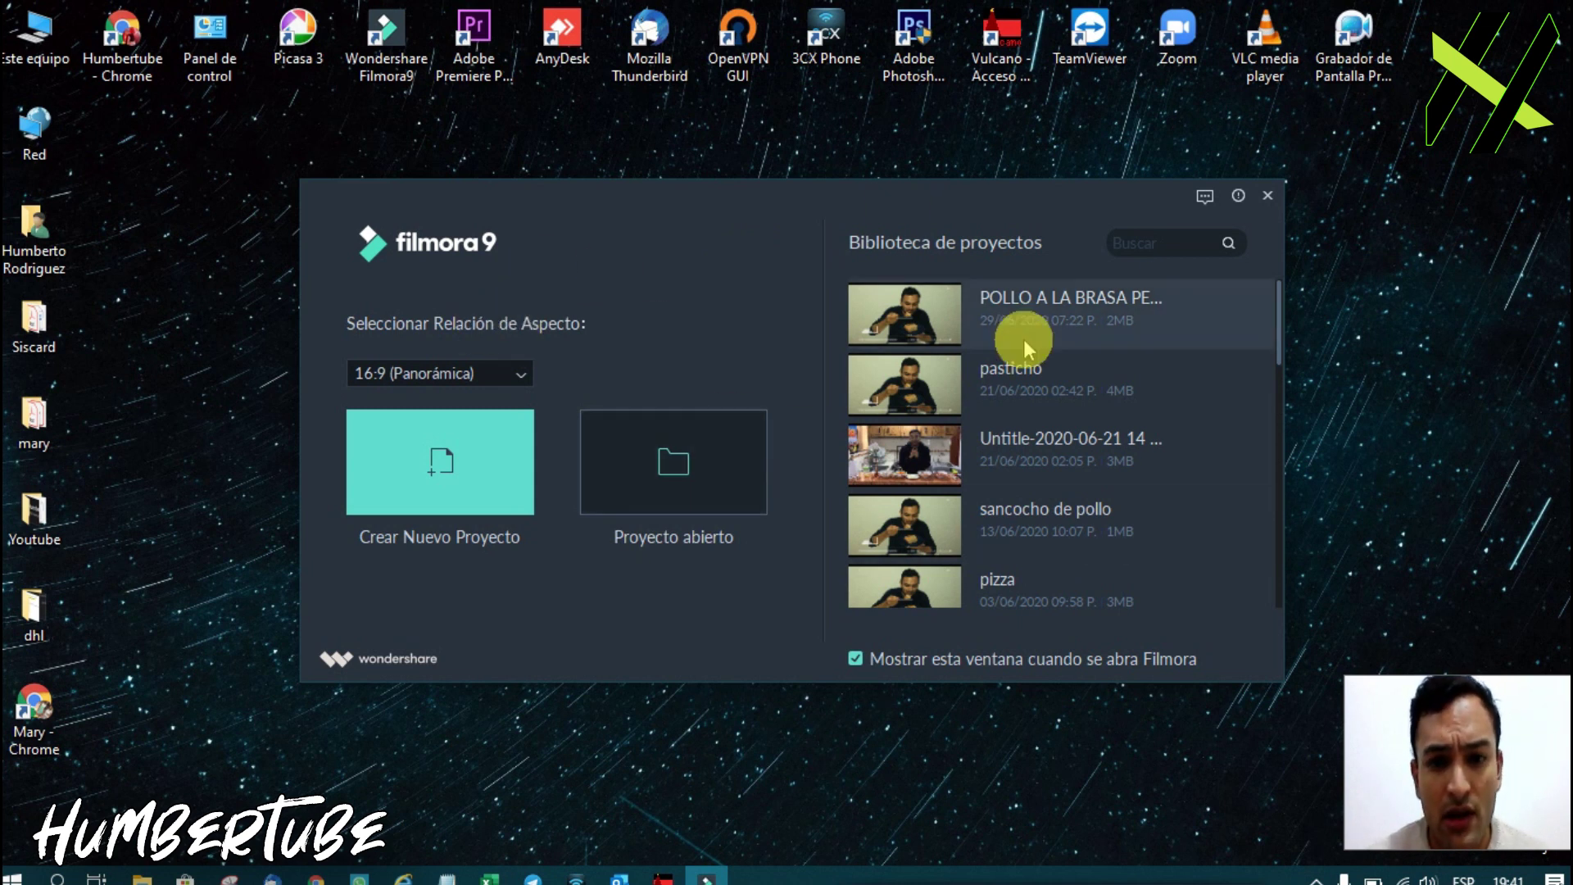
scroll(1014, 443, "down", 10)
scroll(1015, 447, "up", 5)
scroll(1016, 447, "up", 5)
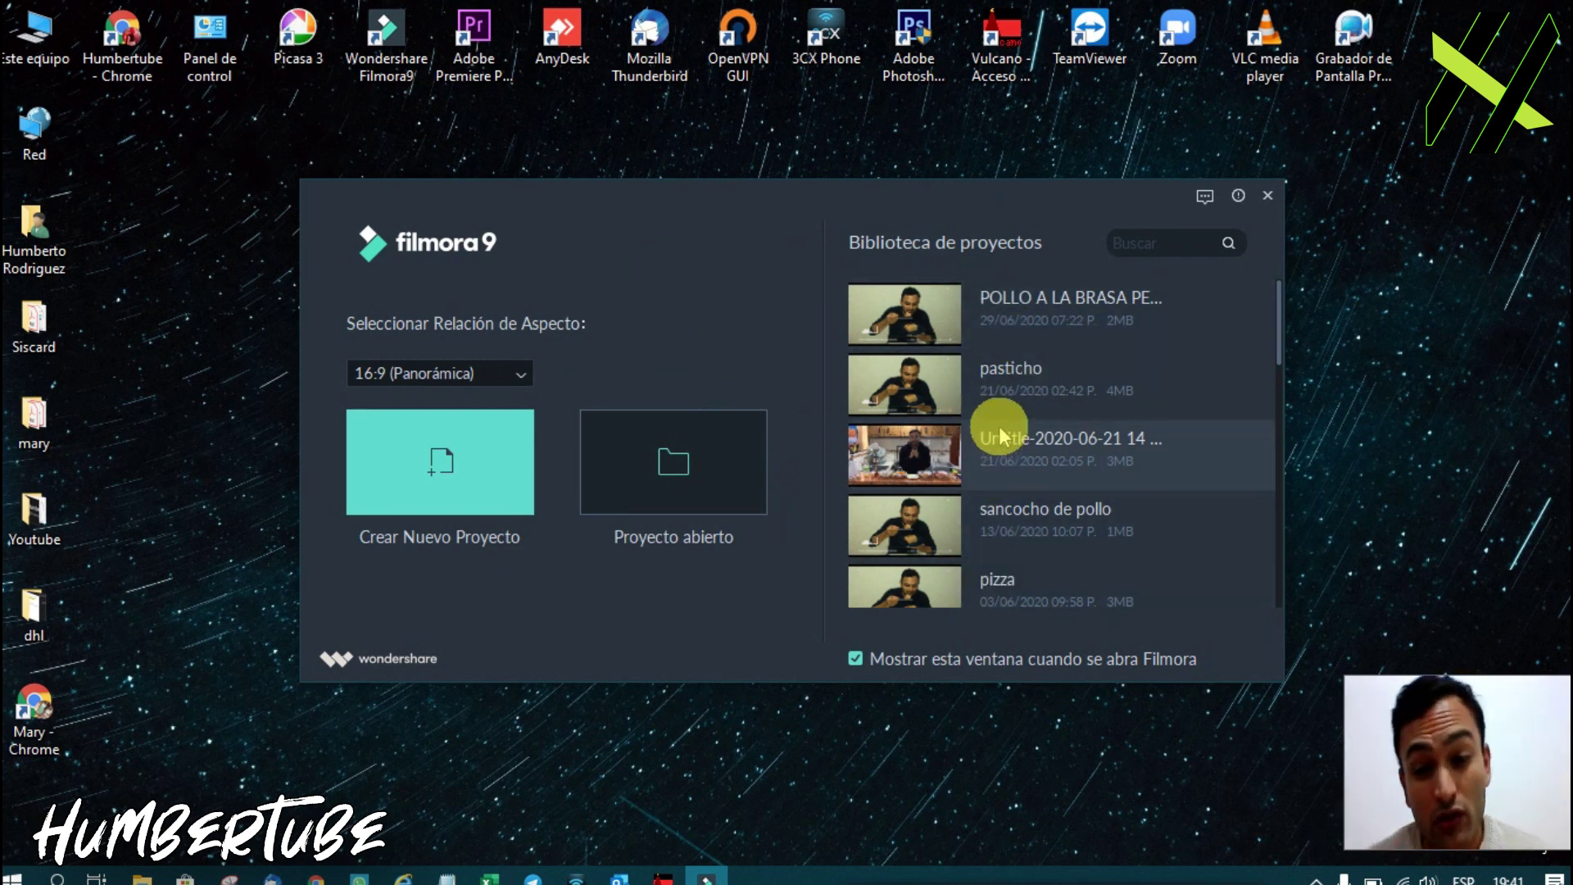
left_click(505, 373)
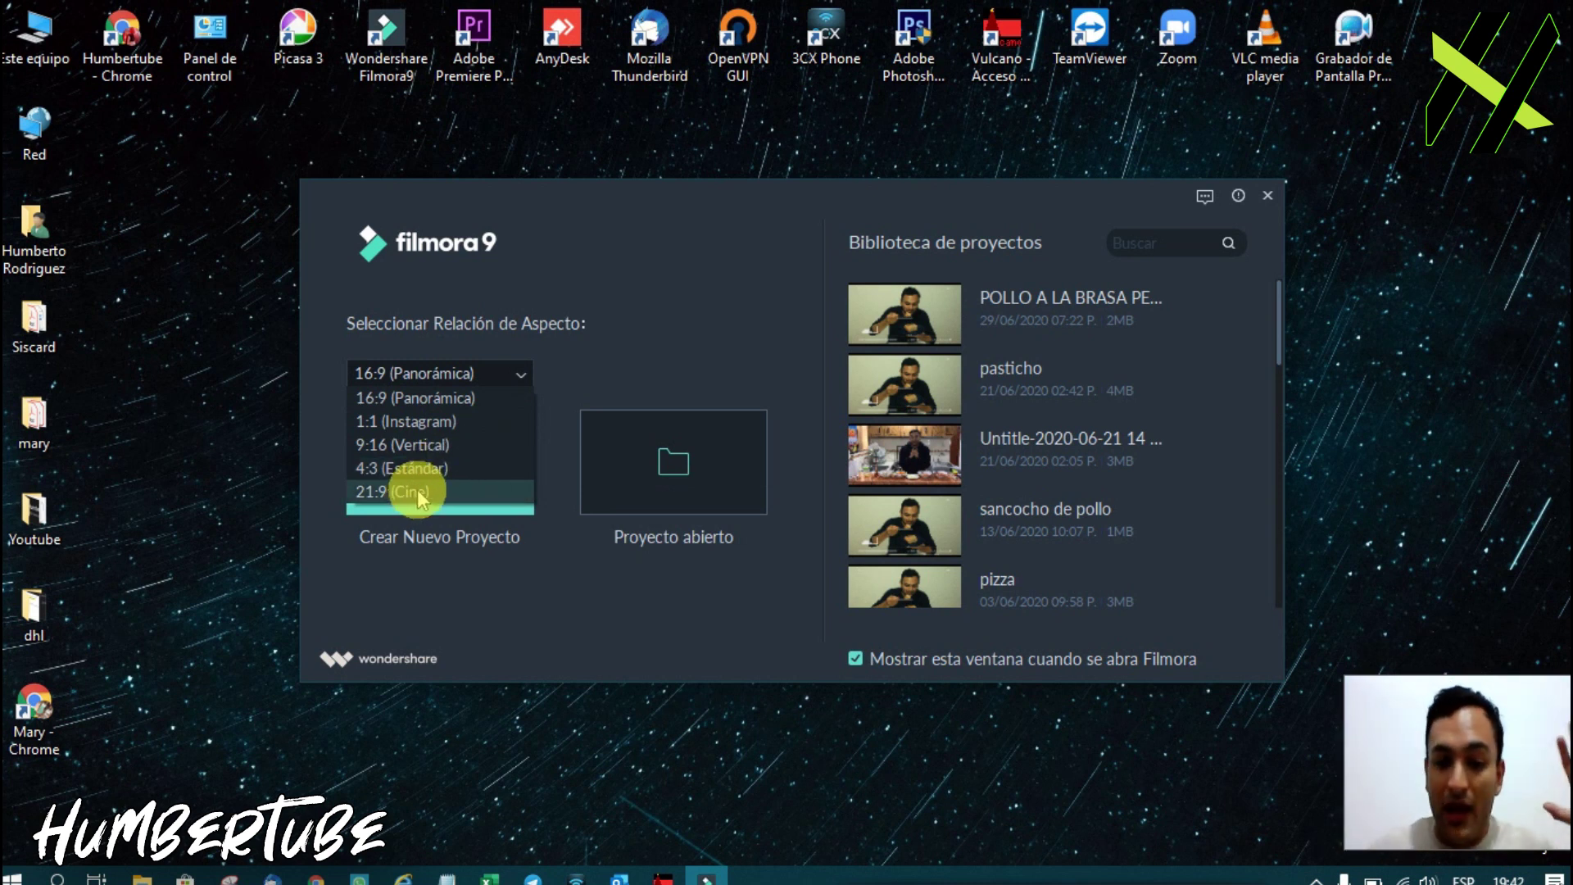
Keep 16:9 (Panorámica) and create a new empty project.
left_click(475, 400)
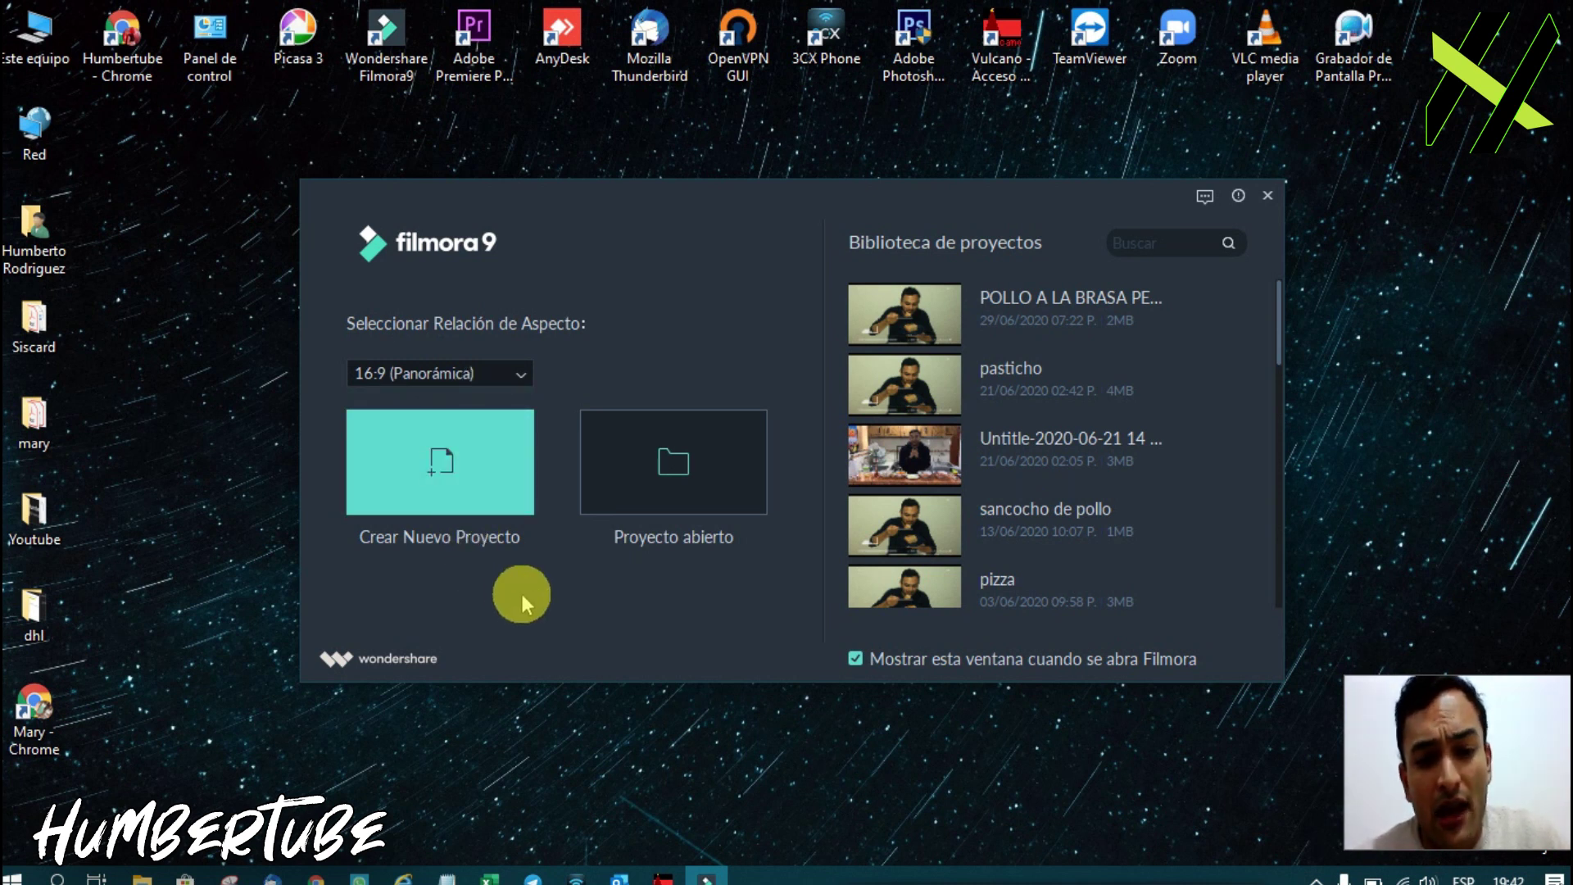
left_click(449, 485)
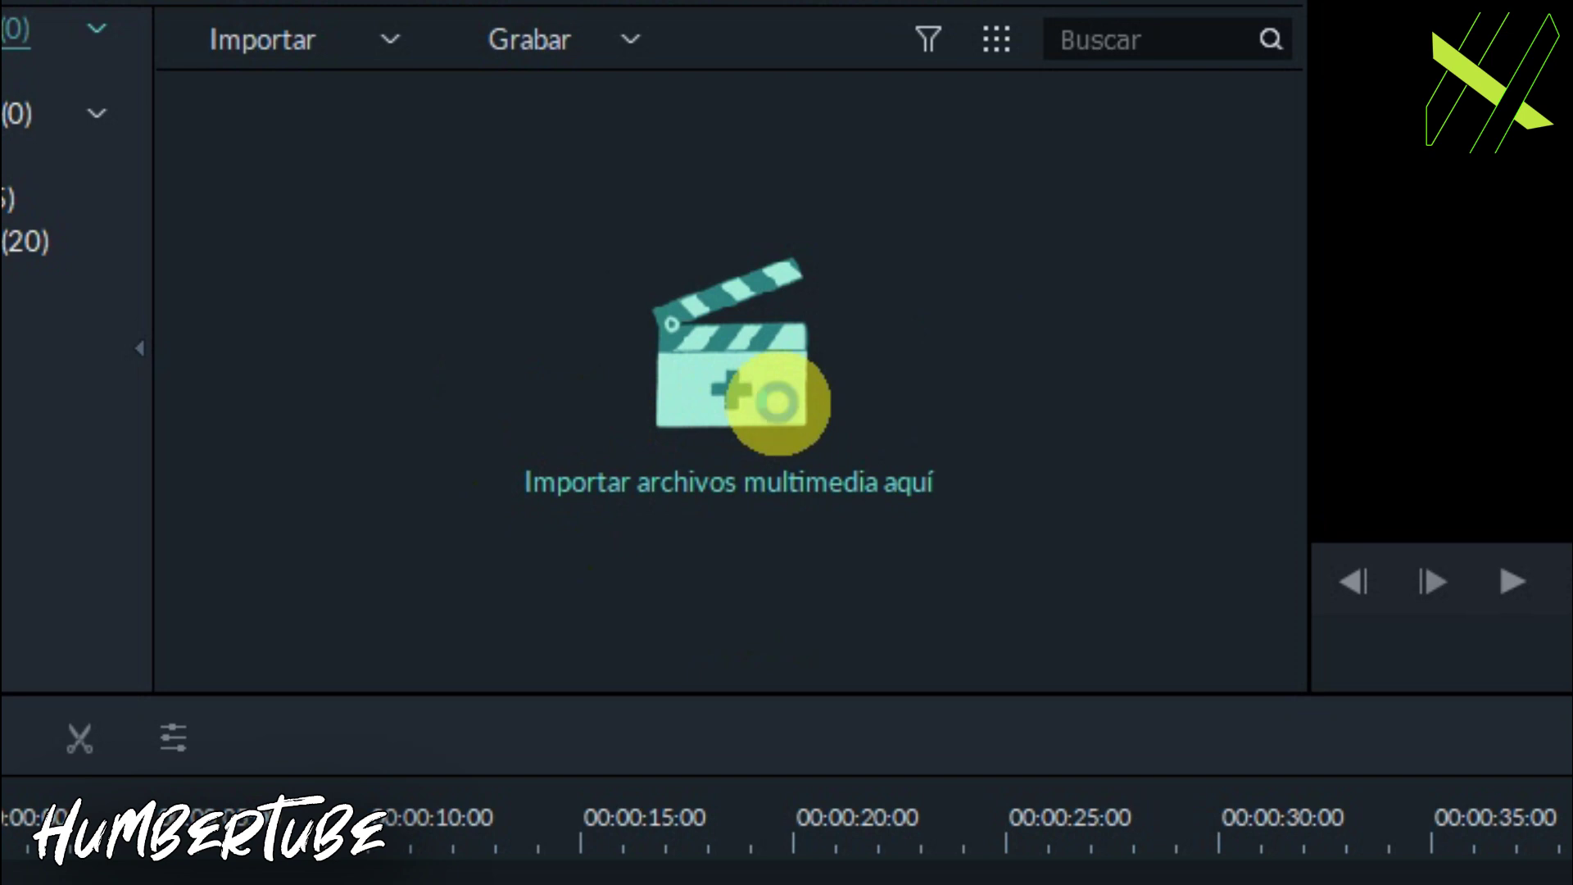
Open the media import dialog and browse to the Youtube > torta de cambur folder.
left_click(779, 406)
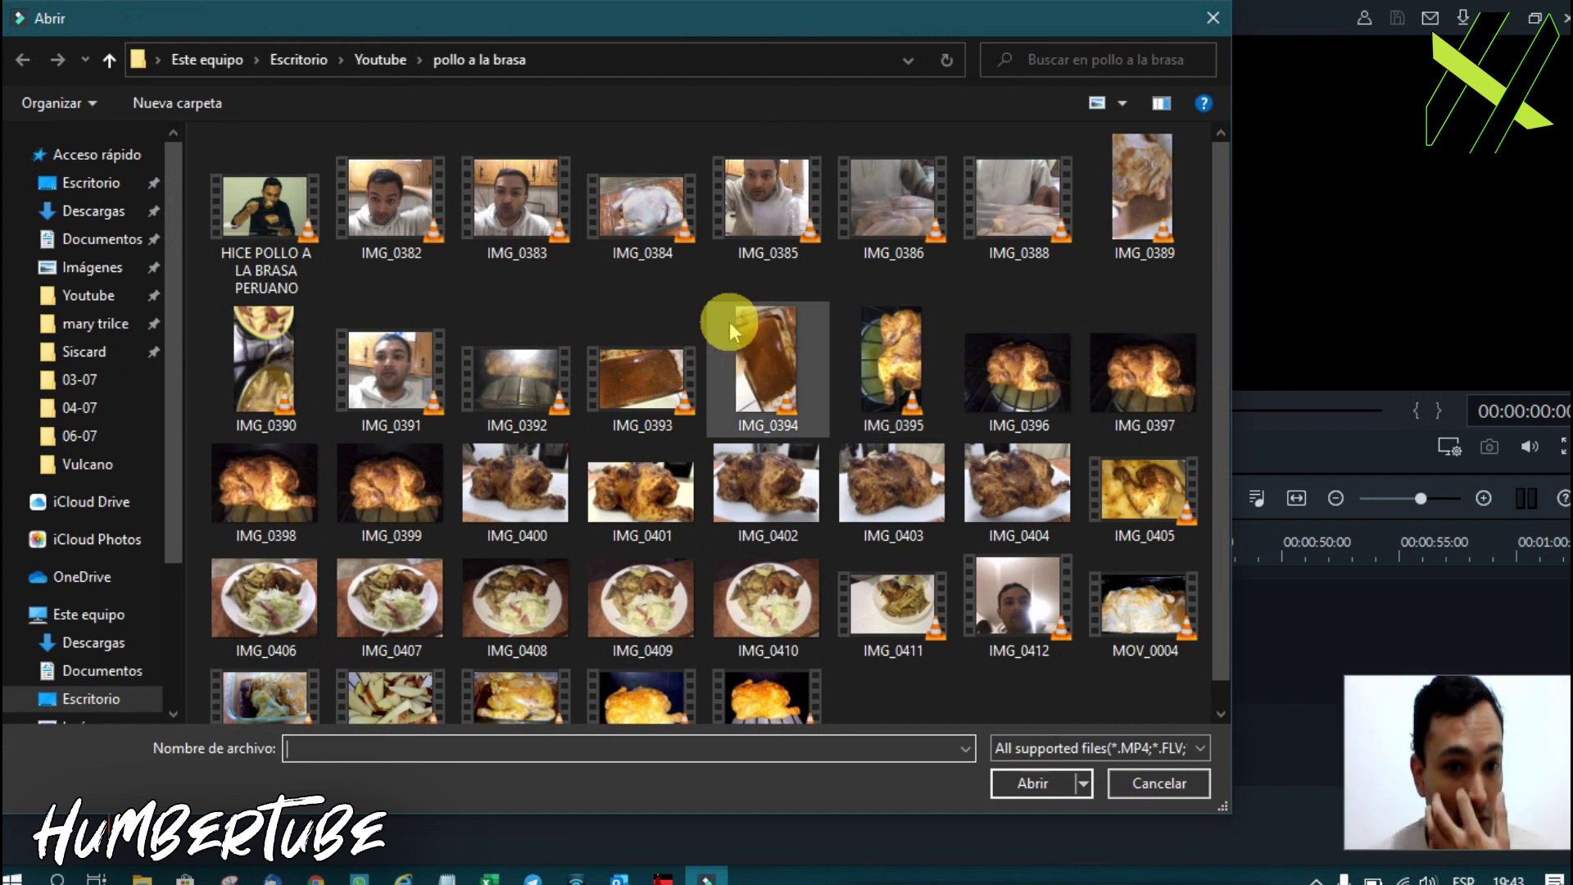
scroll(677, 582, "down", 1)
scroll(676, 582, "up", 1)
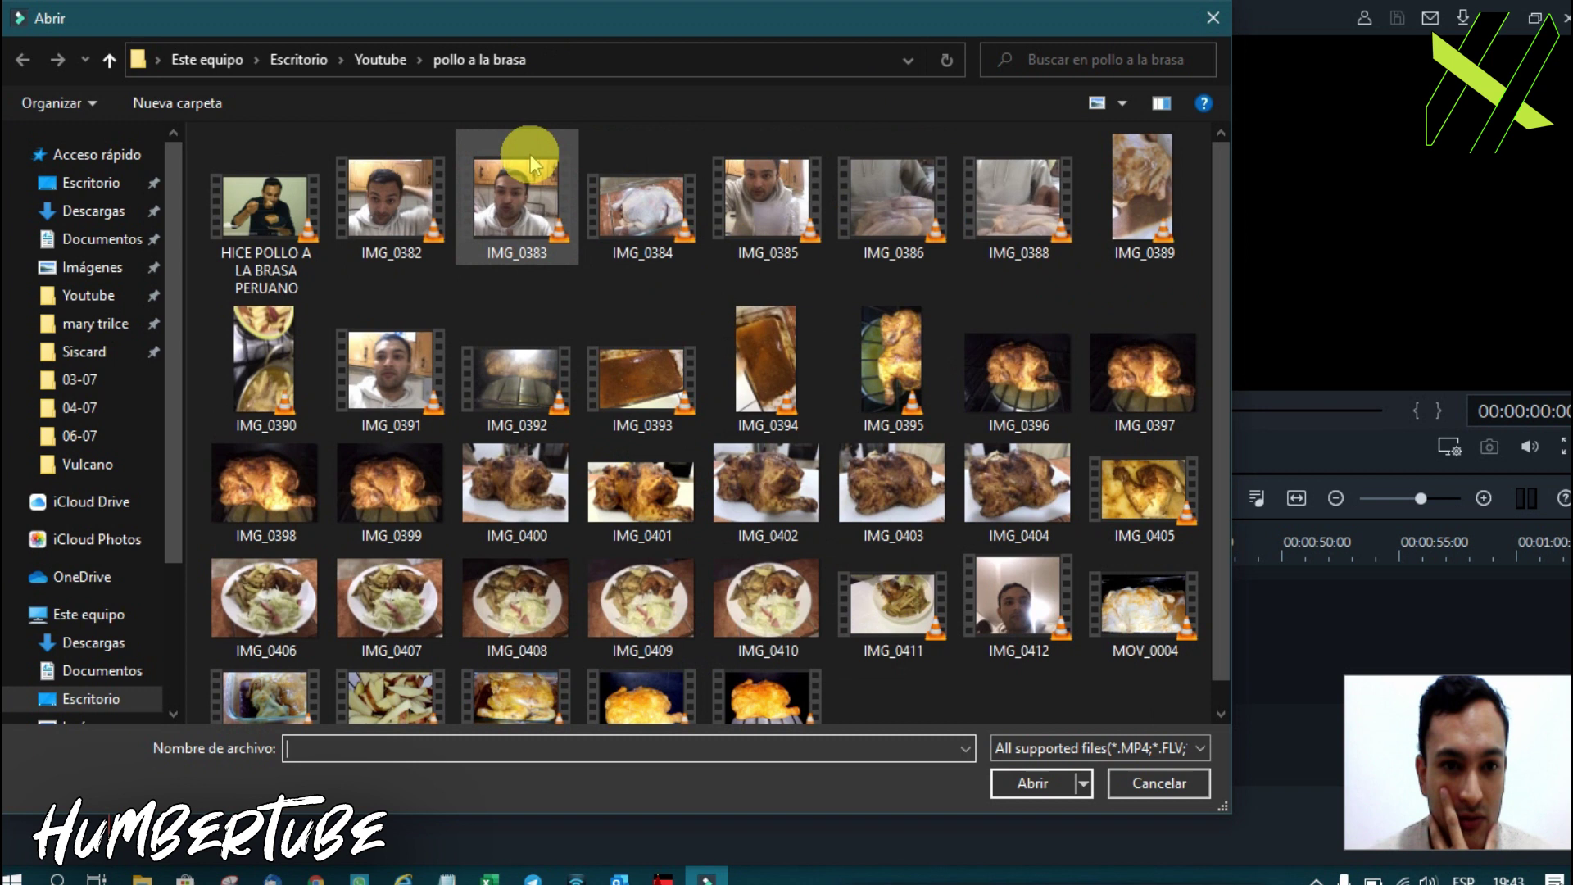
left_click(380, 64)
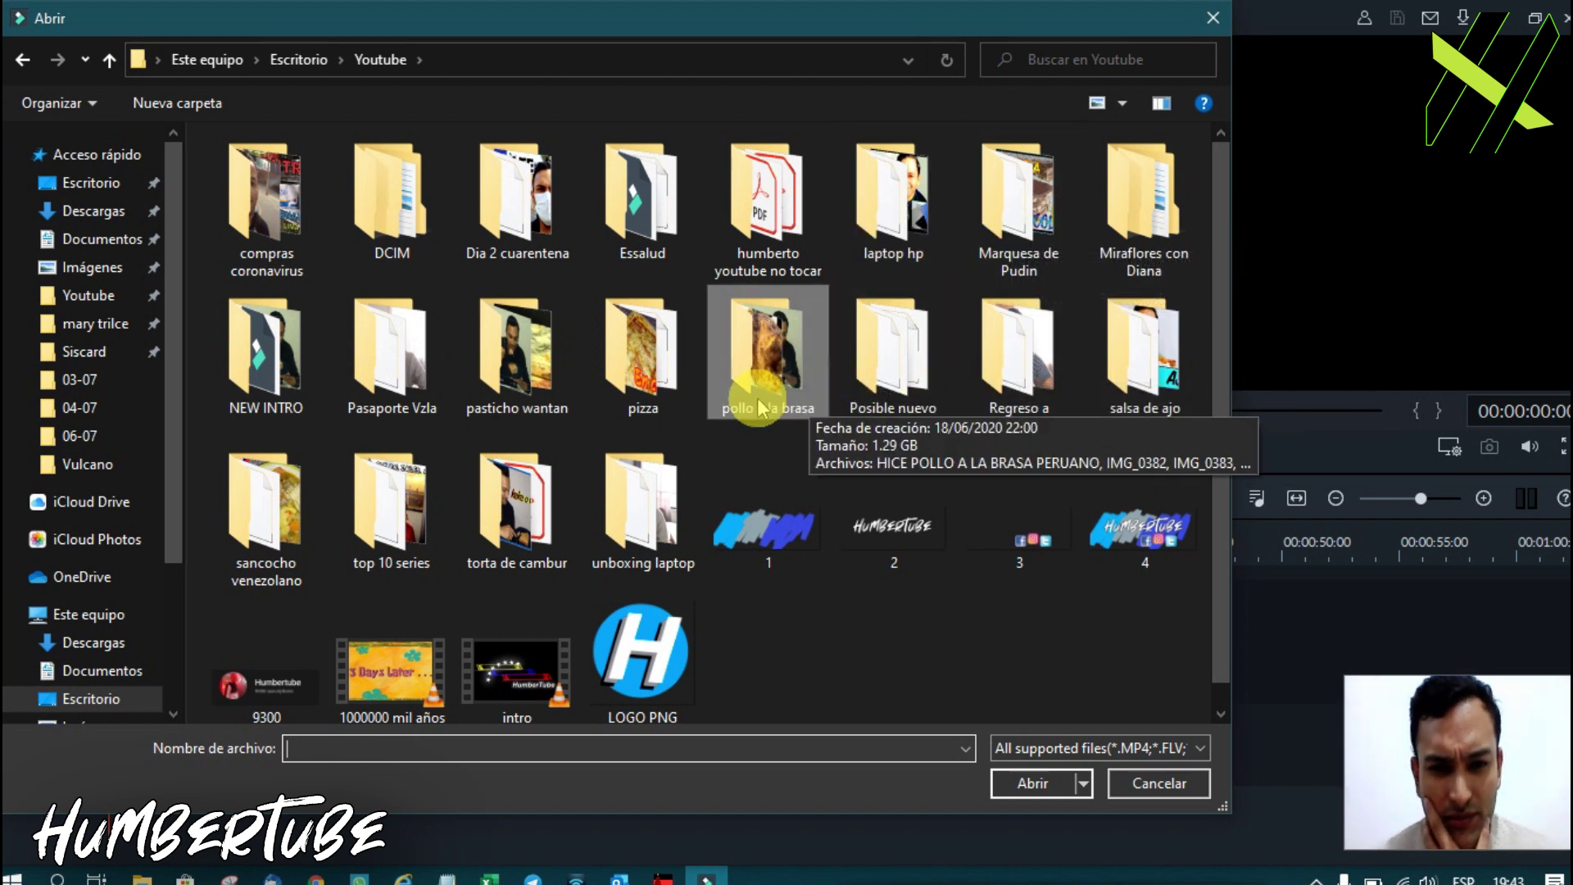
double_click(518, 494)
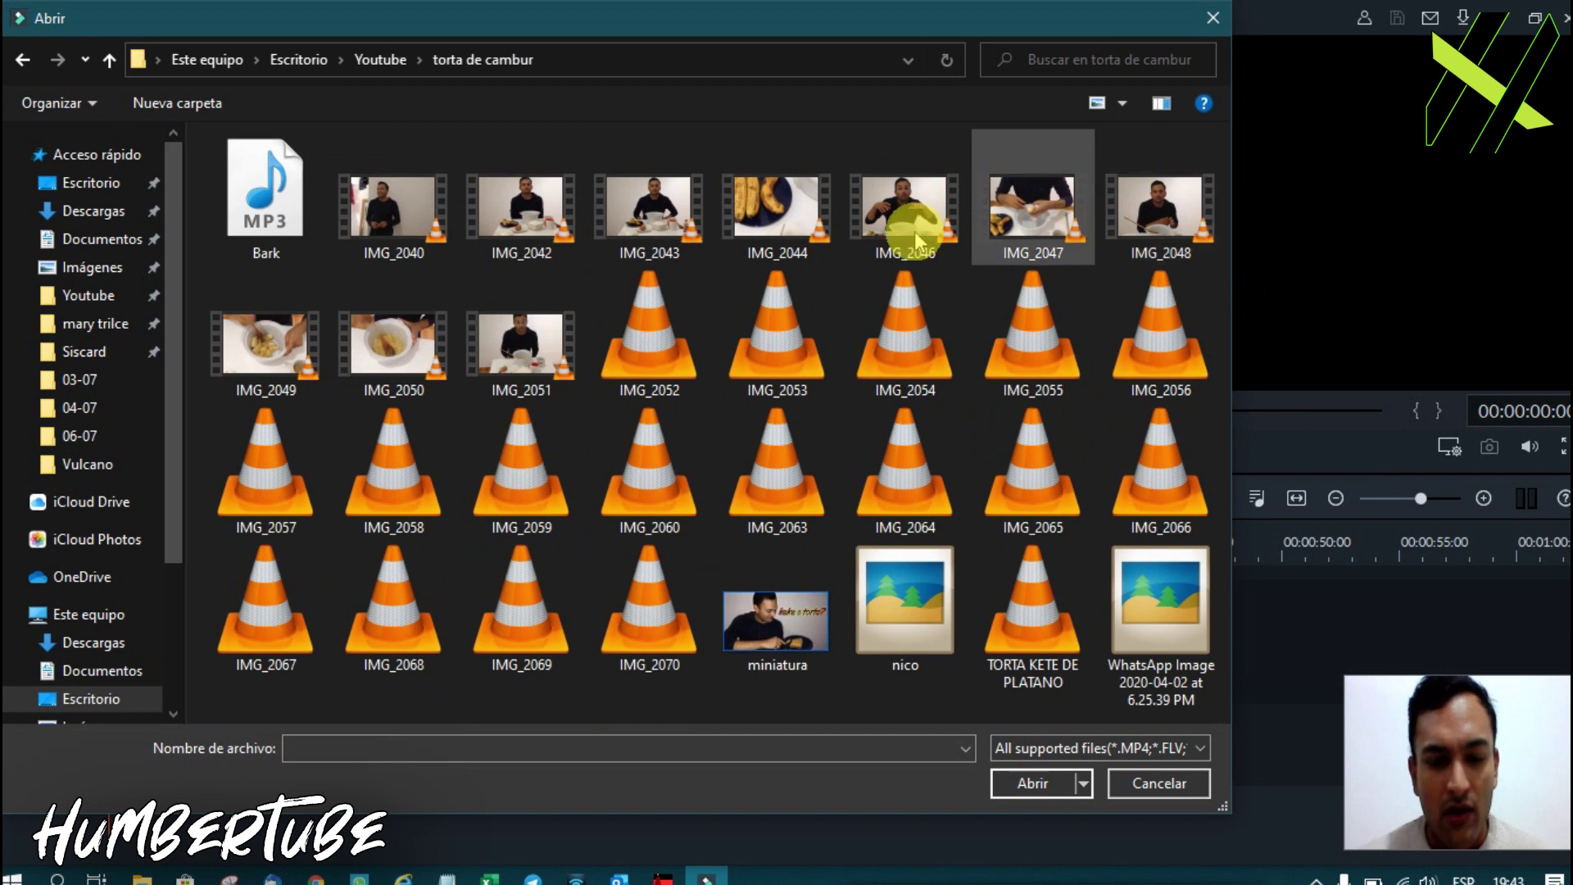
Select IMG_2053, IMG_2055, IMG_2056 and IMG_2057 and import them.
left_click(552, 346)
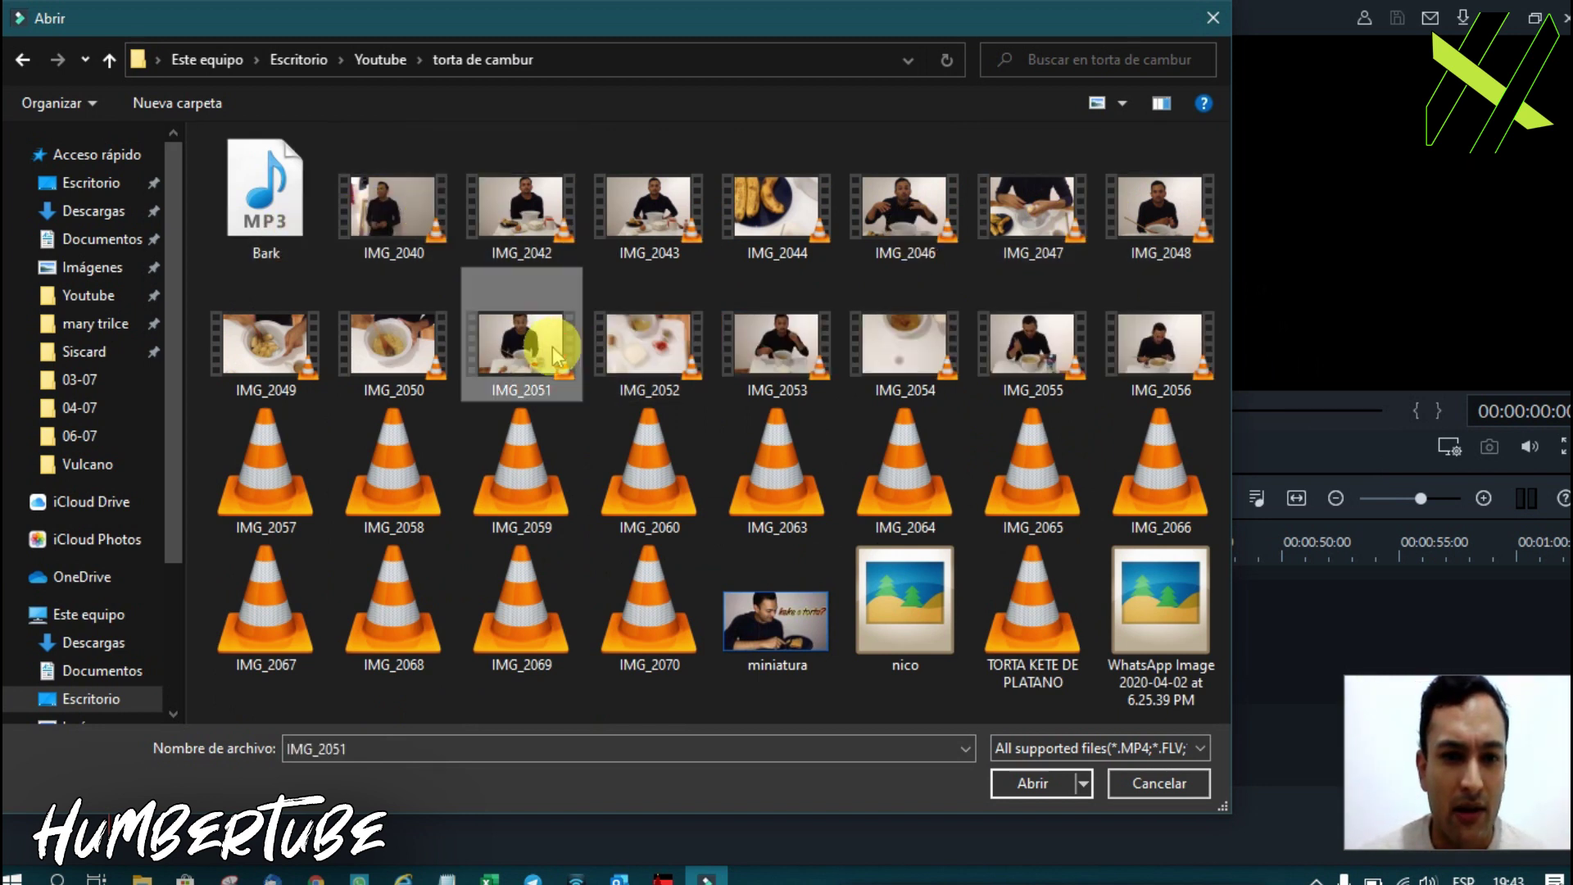
left_click(741, 348)
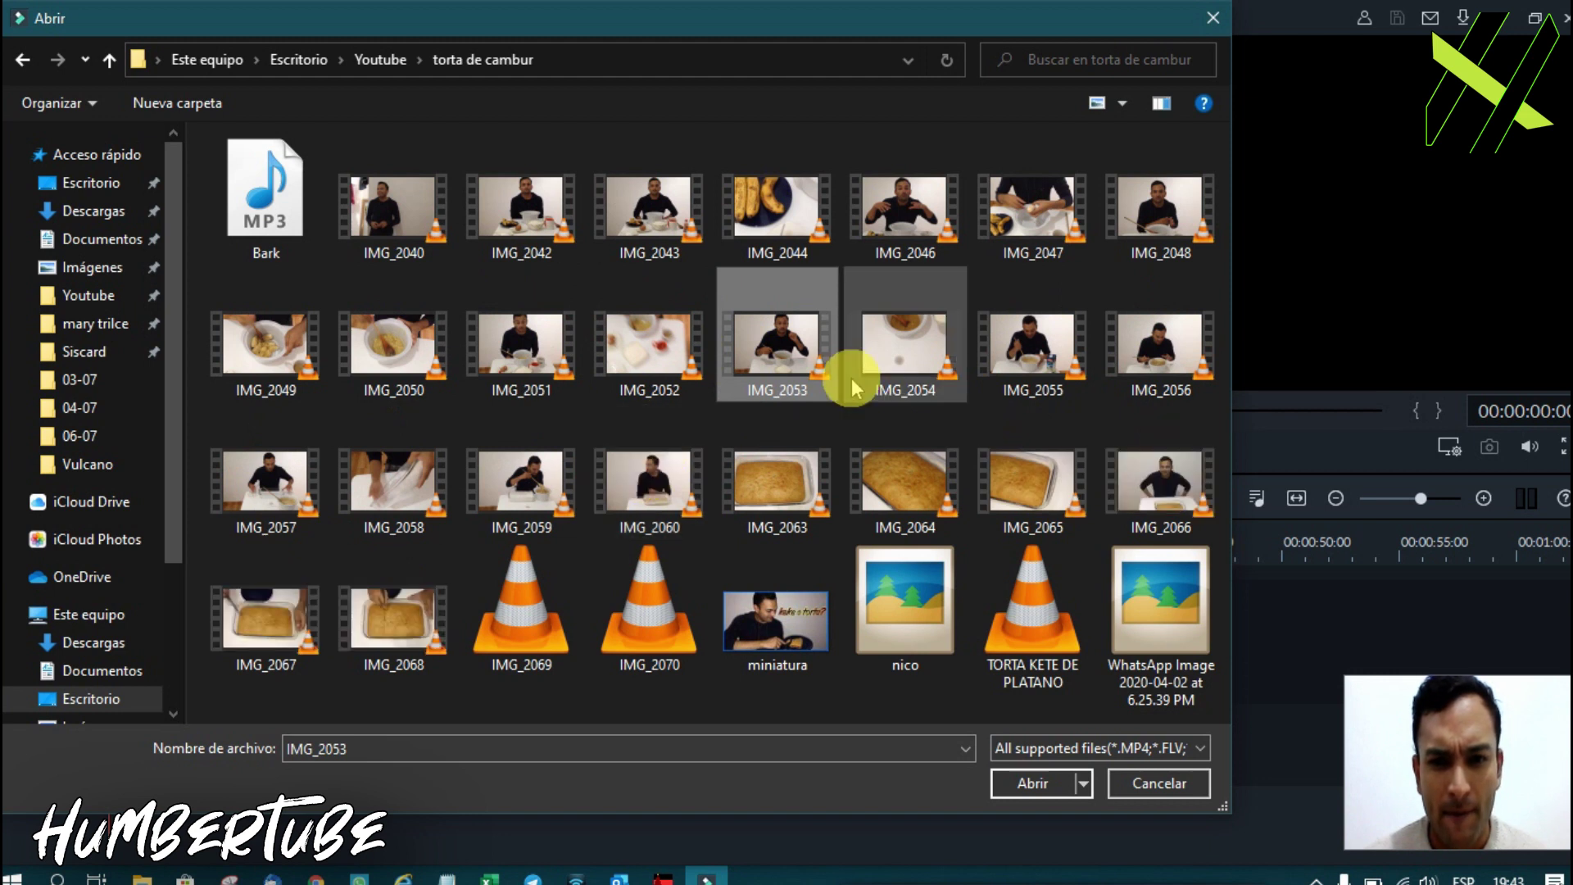
left_click(1006, 348, "ctrl")
left_click(1143, 365, "ctrl")
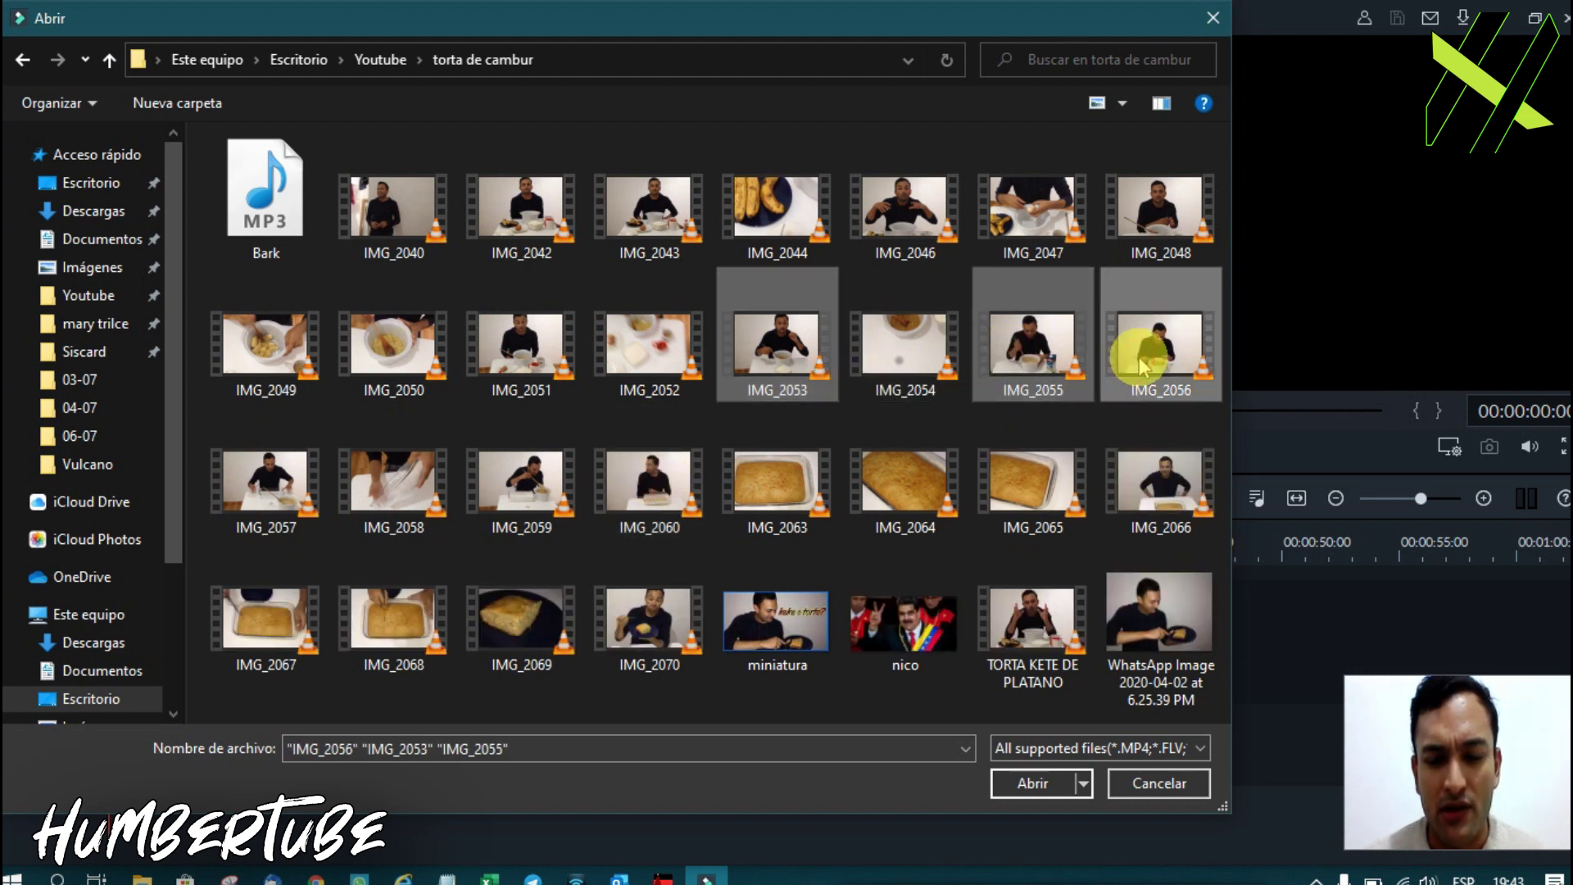
left_click(287, 483, "ctrl")
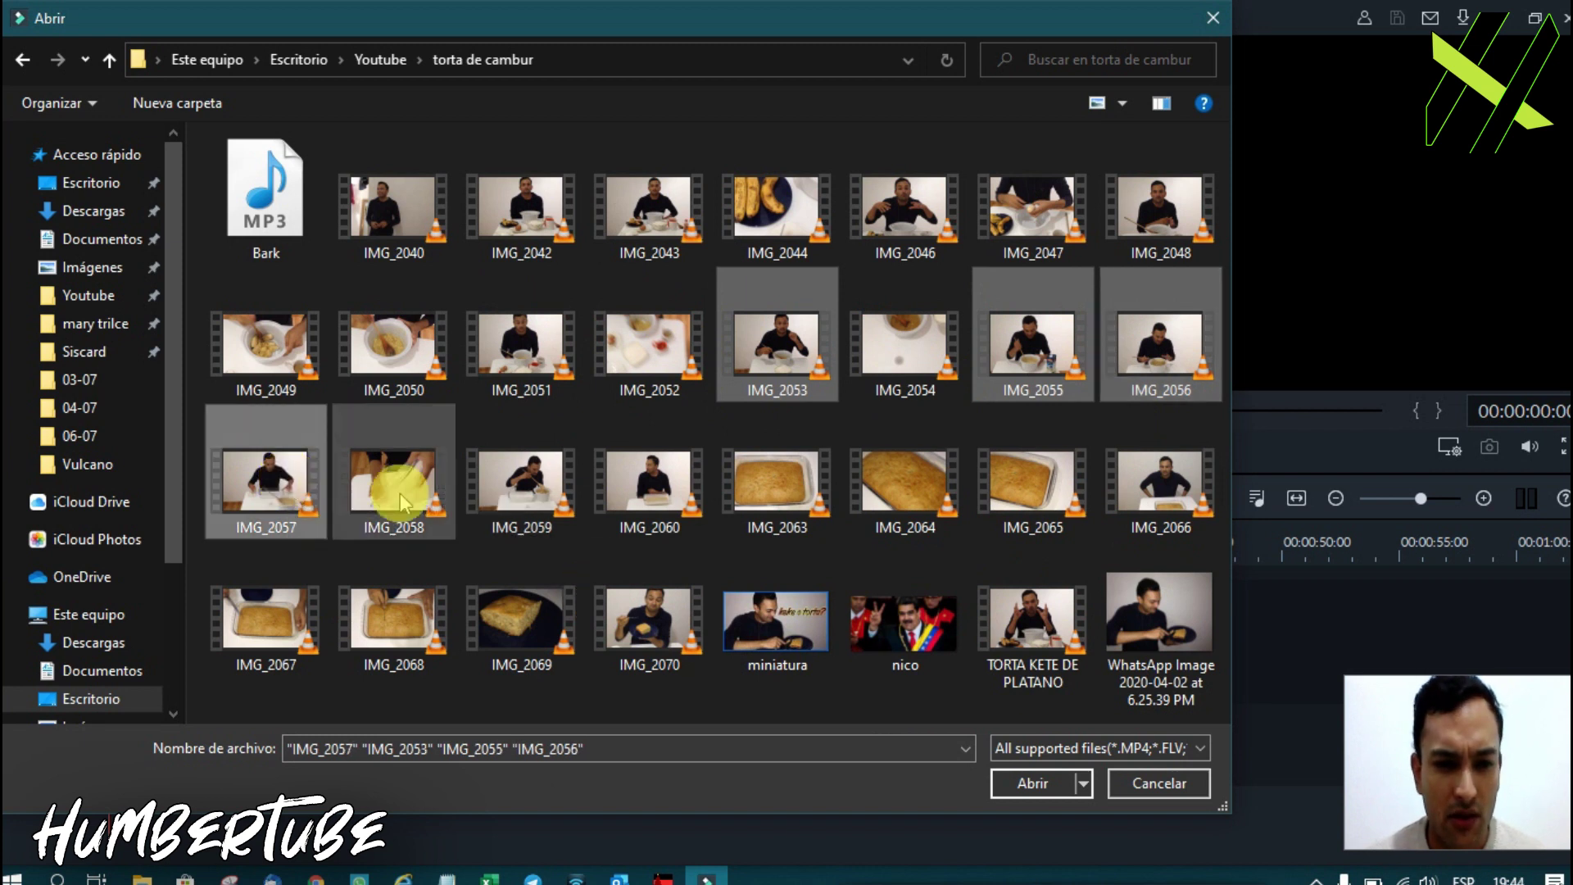
left_click(1068, 783)
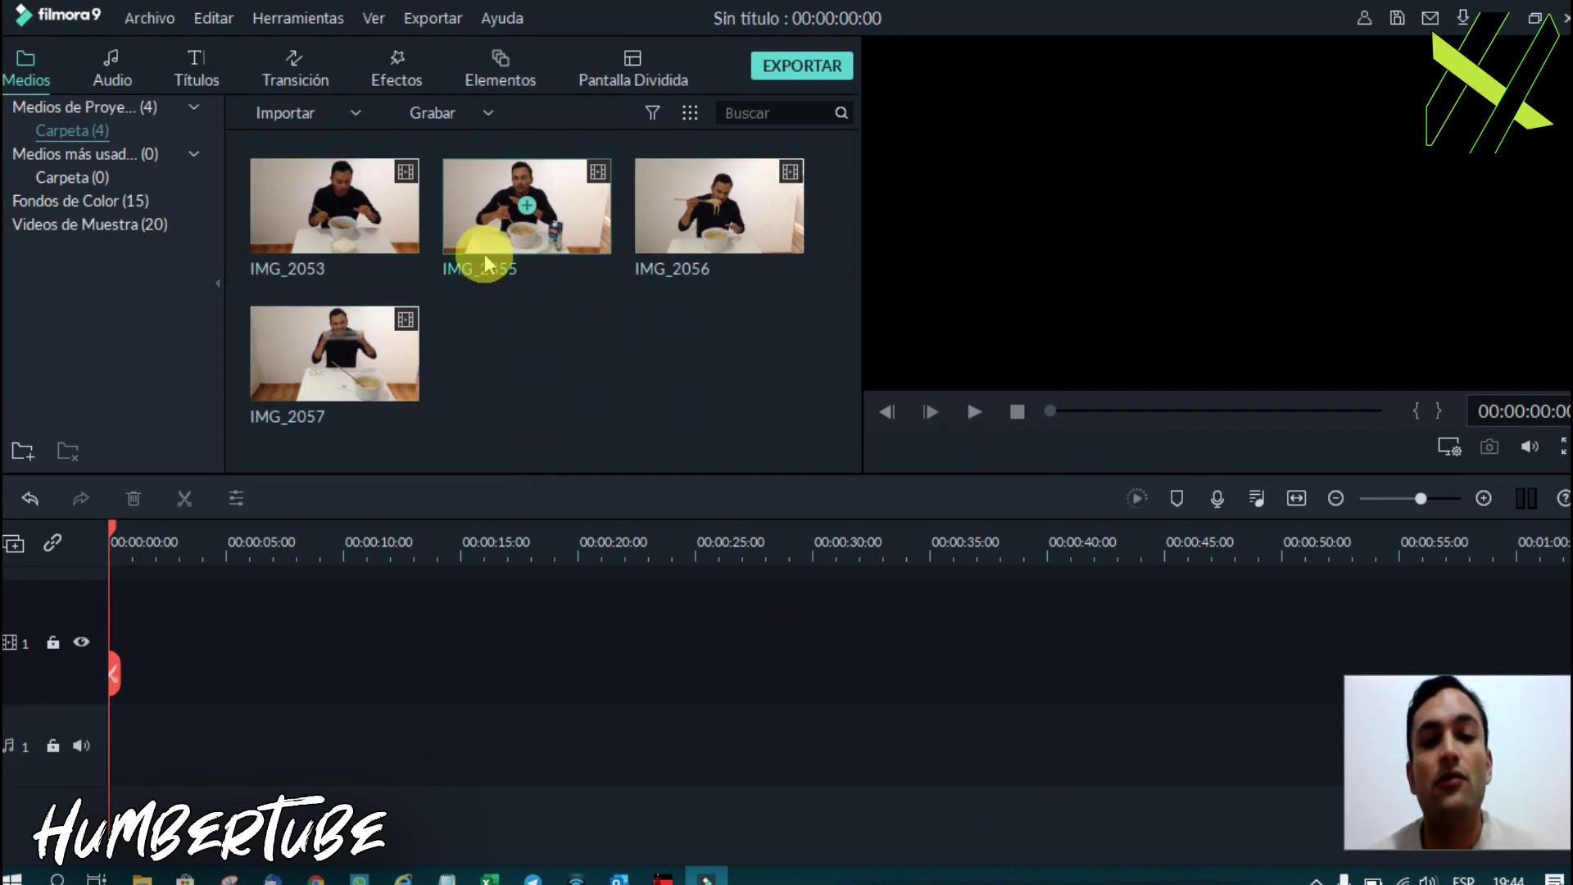
Drag IMG_2053 from the media library onto video track 1 at 00:00:00:00.
mouse_move(482, 252)
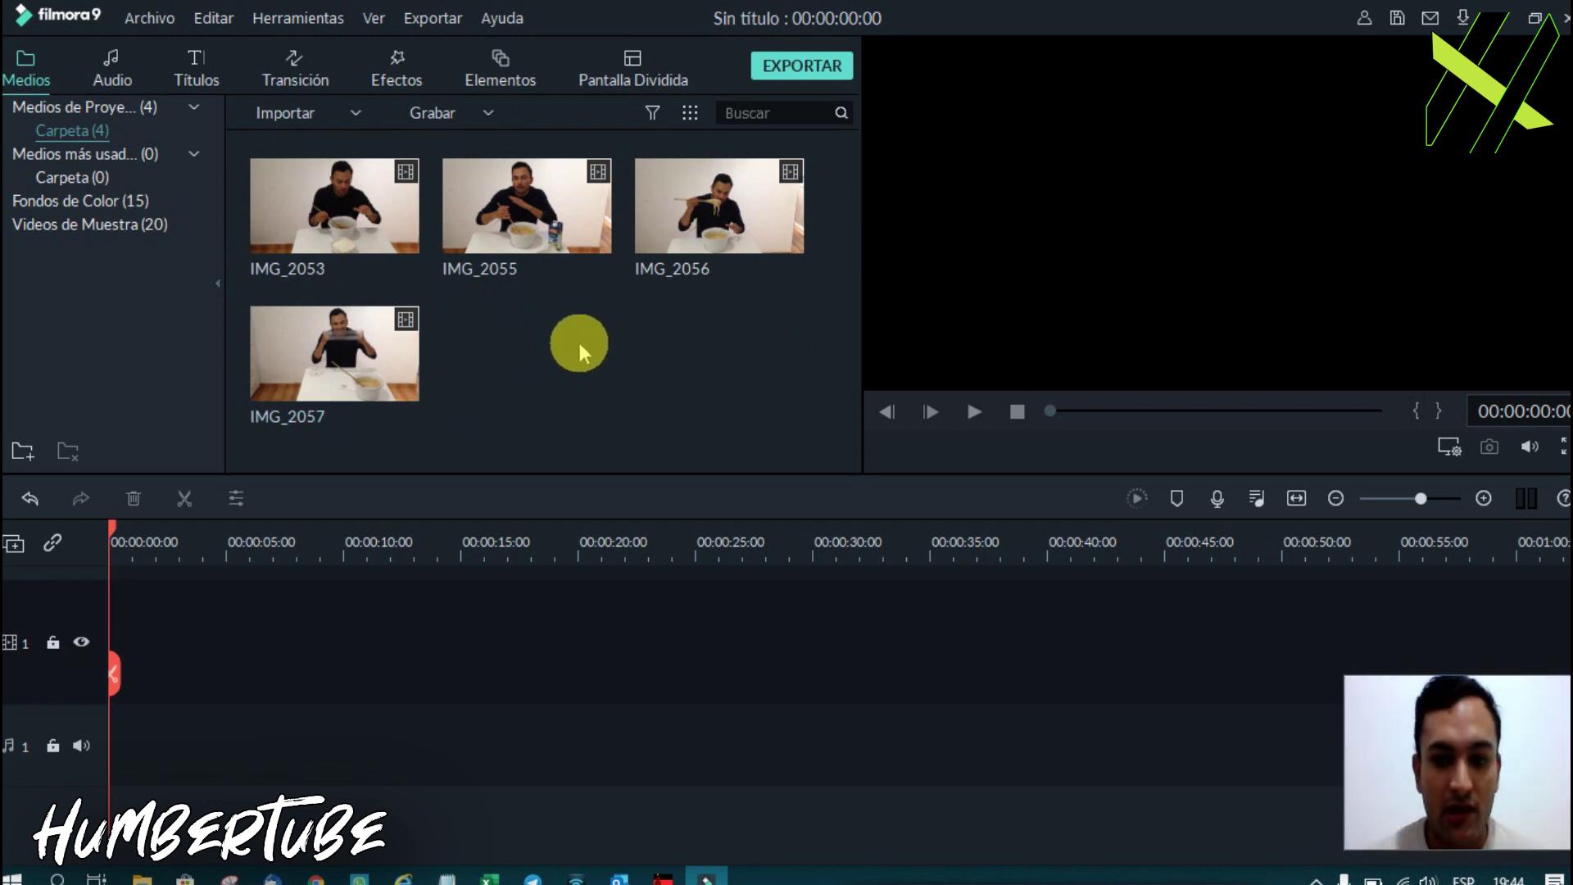
left_click(410, 189)
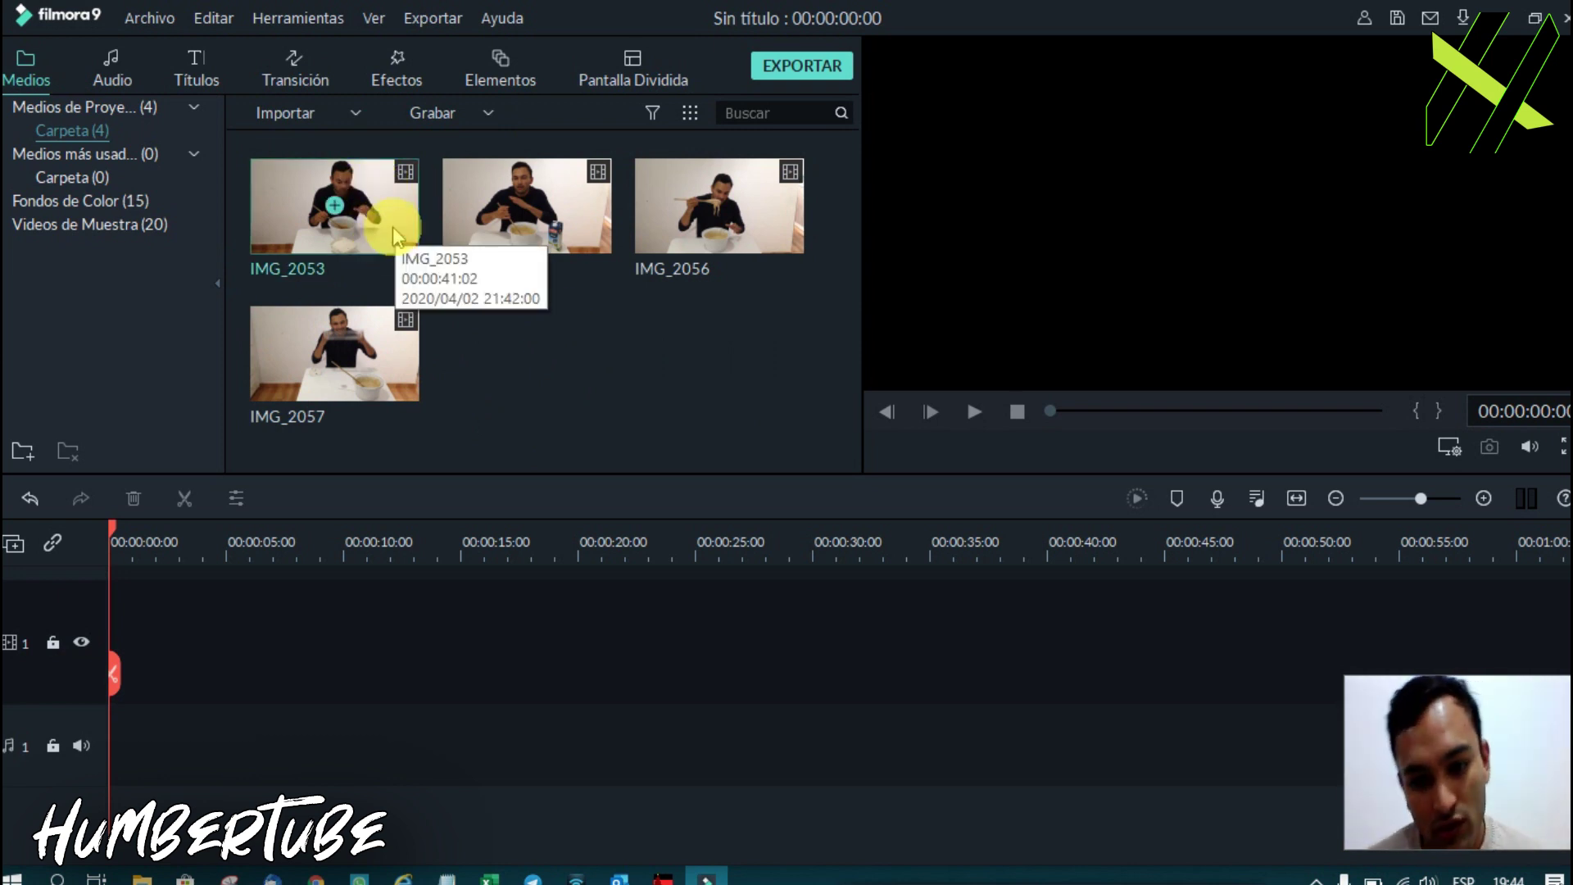
mouse_move(391, 228)
left_mouse_down()
mouse_move(400, 450)
mouse_move(392, 261)
mouse_move(169, 697)
left_mouse_up()
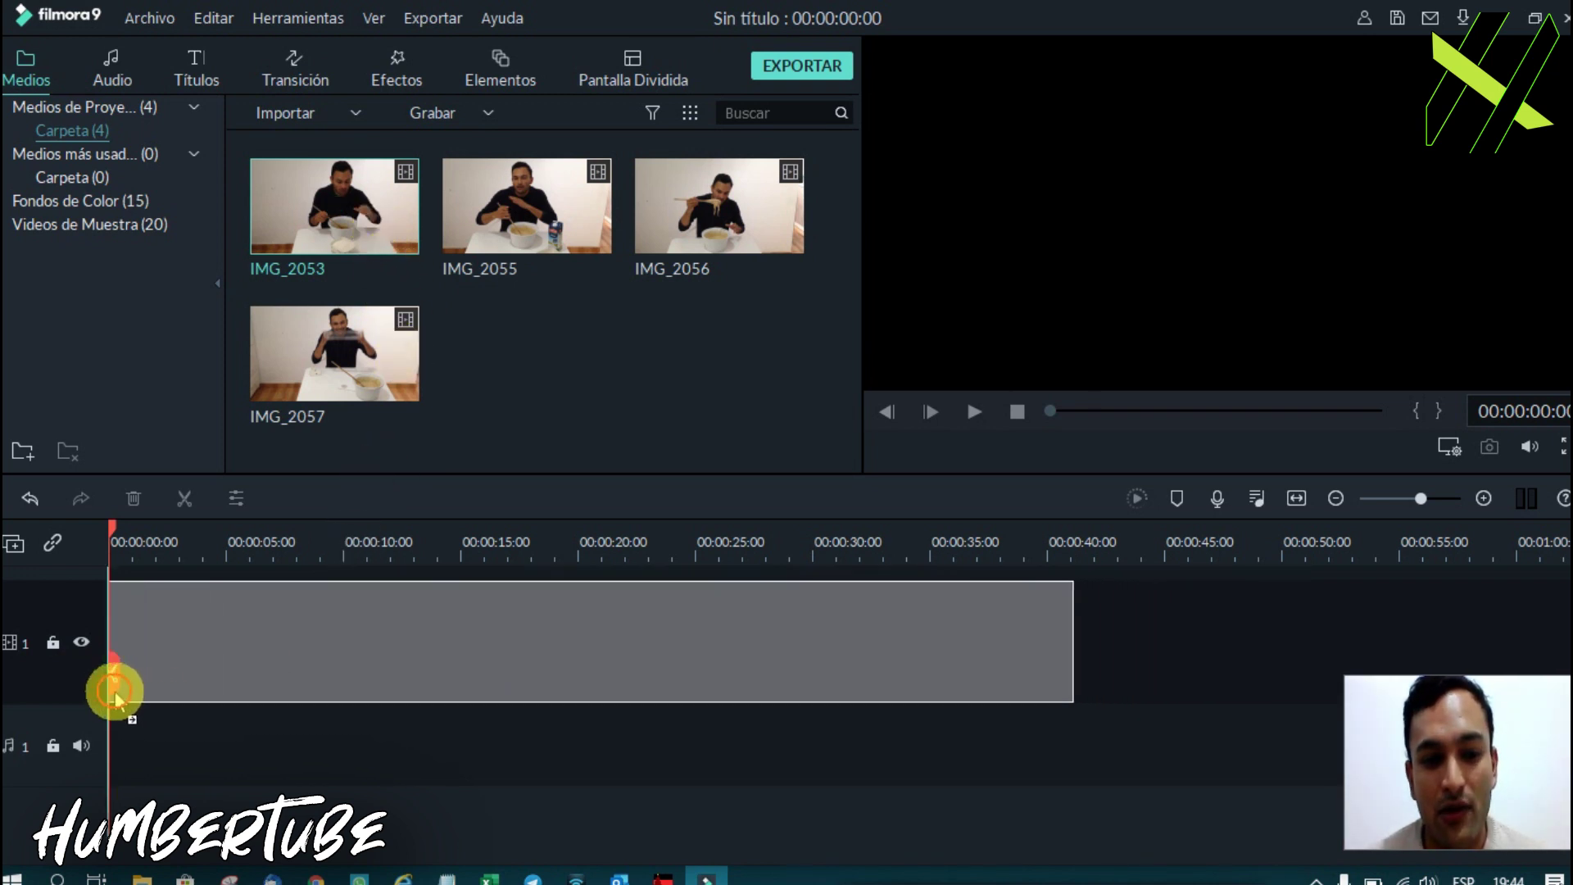
mouse_move(169, 696)
left_mouse_down()
mouse_move(220, 526)
mouse_move(395, 292)
left_mouse_up()
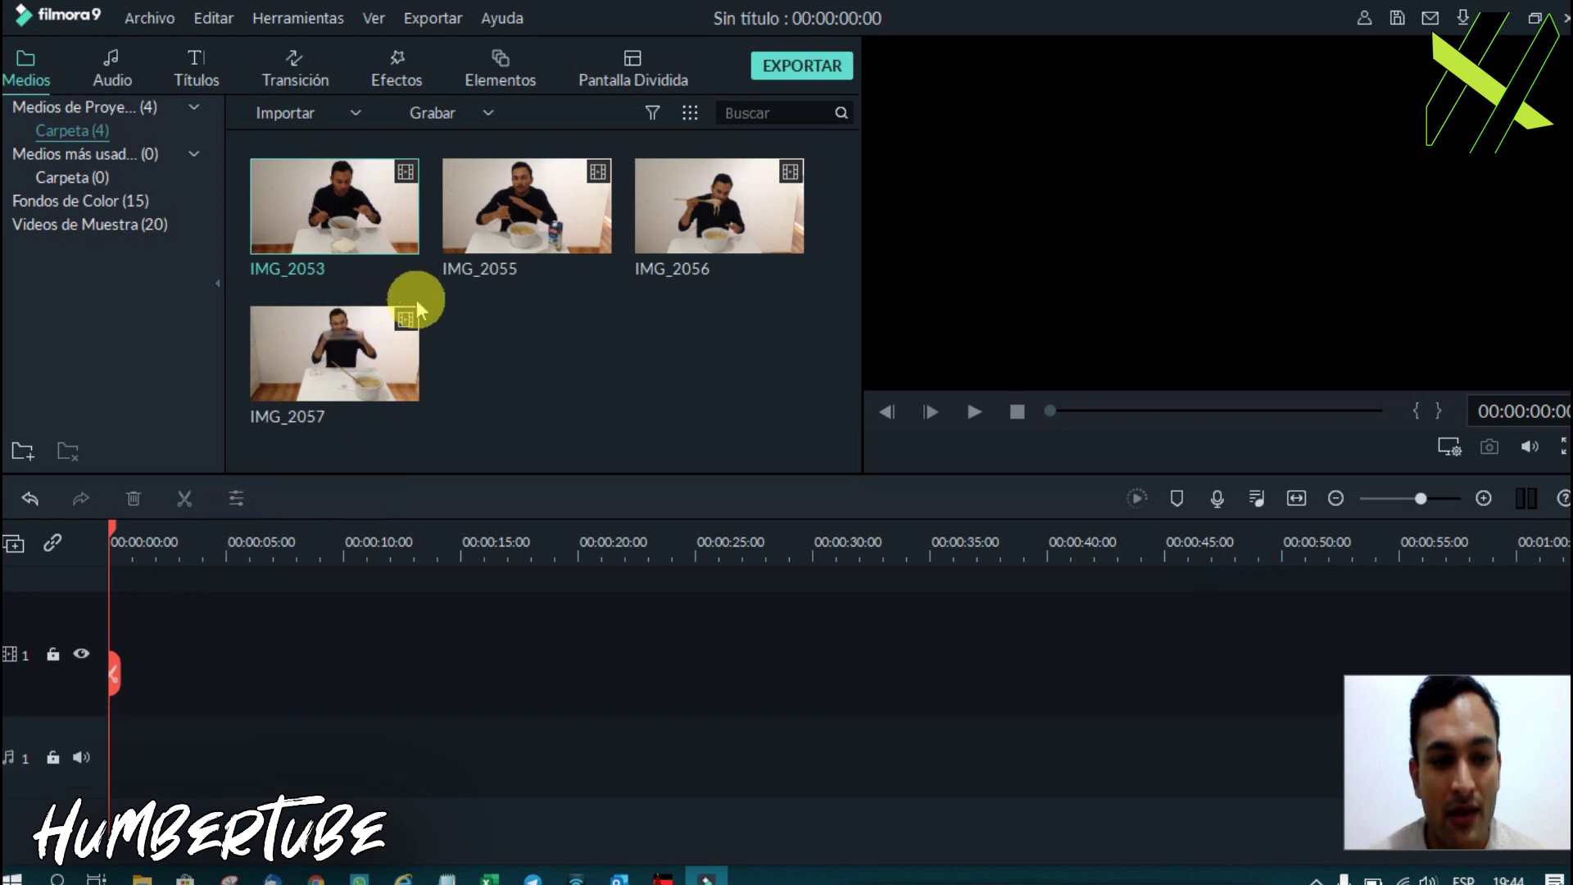
right_click(25, 760)
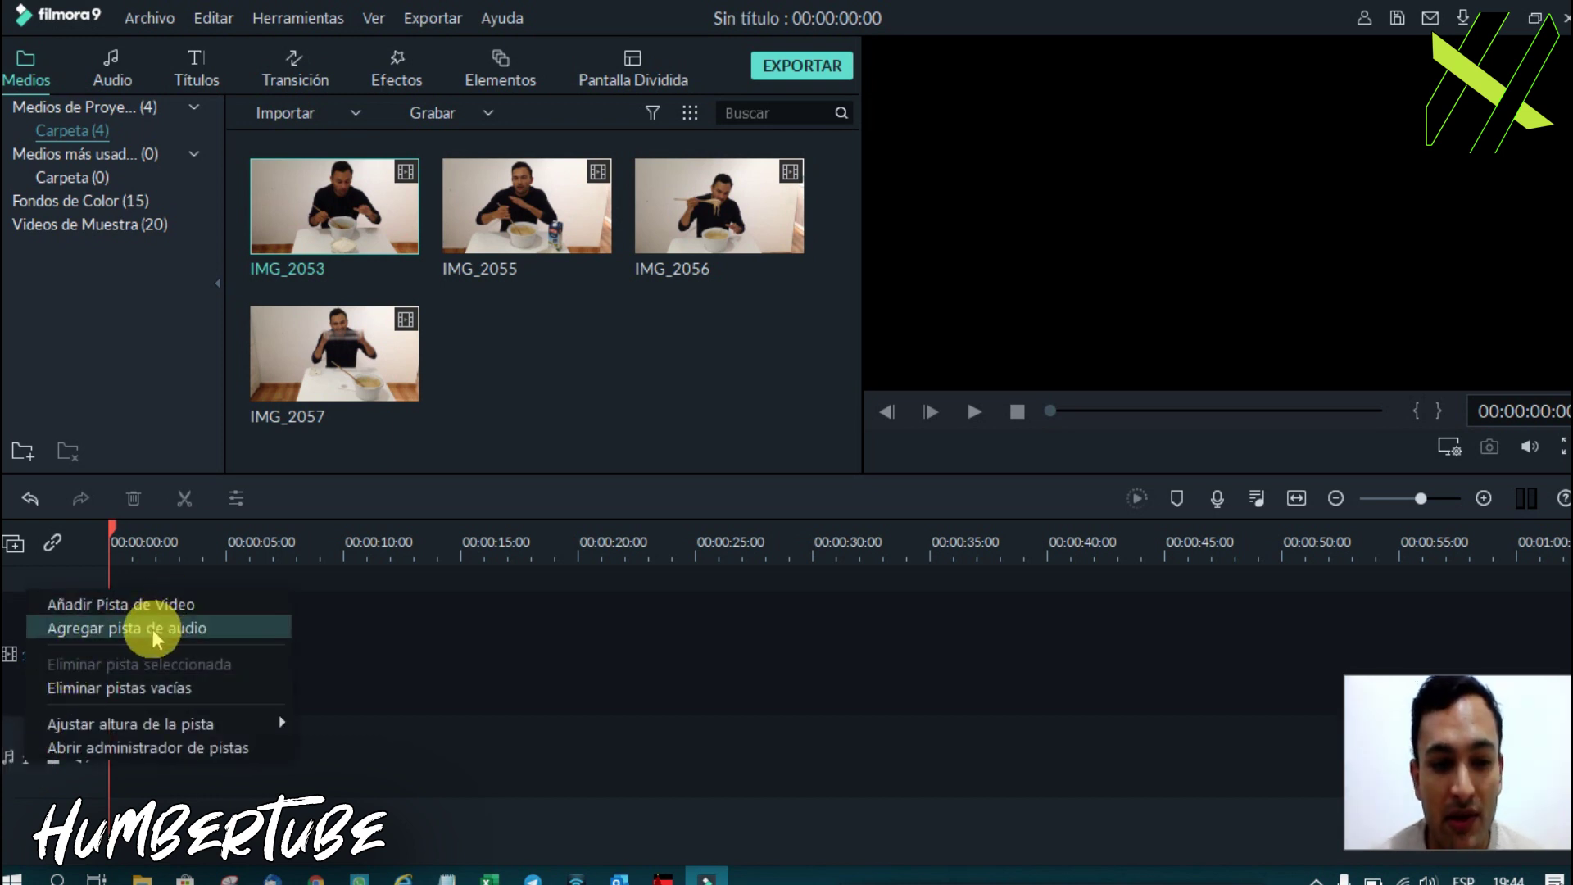
mouse_move(253, 727)
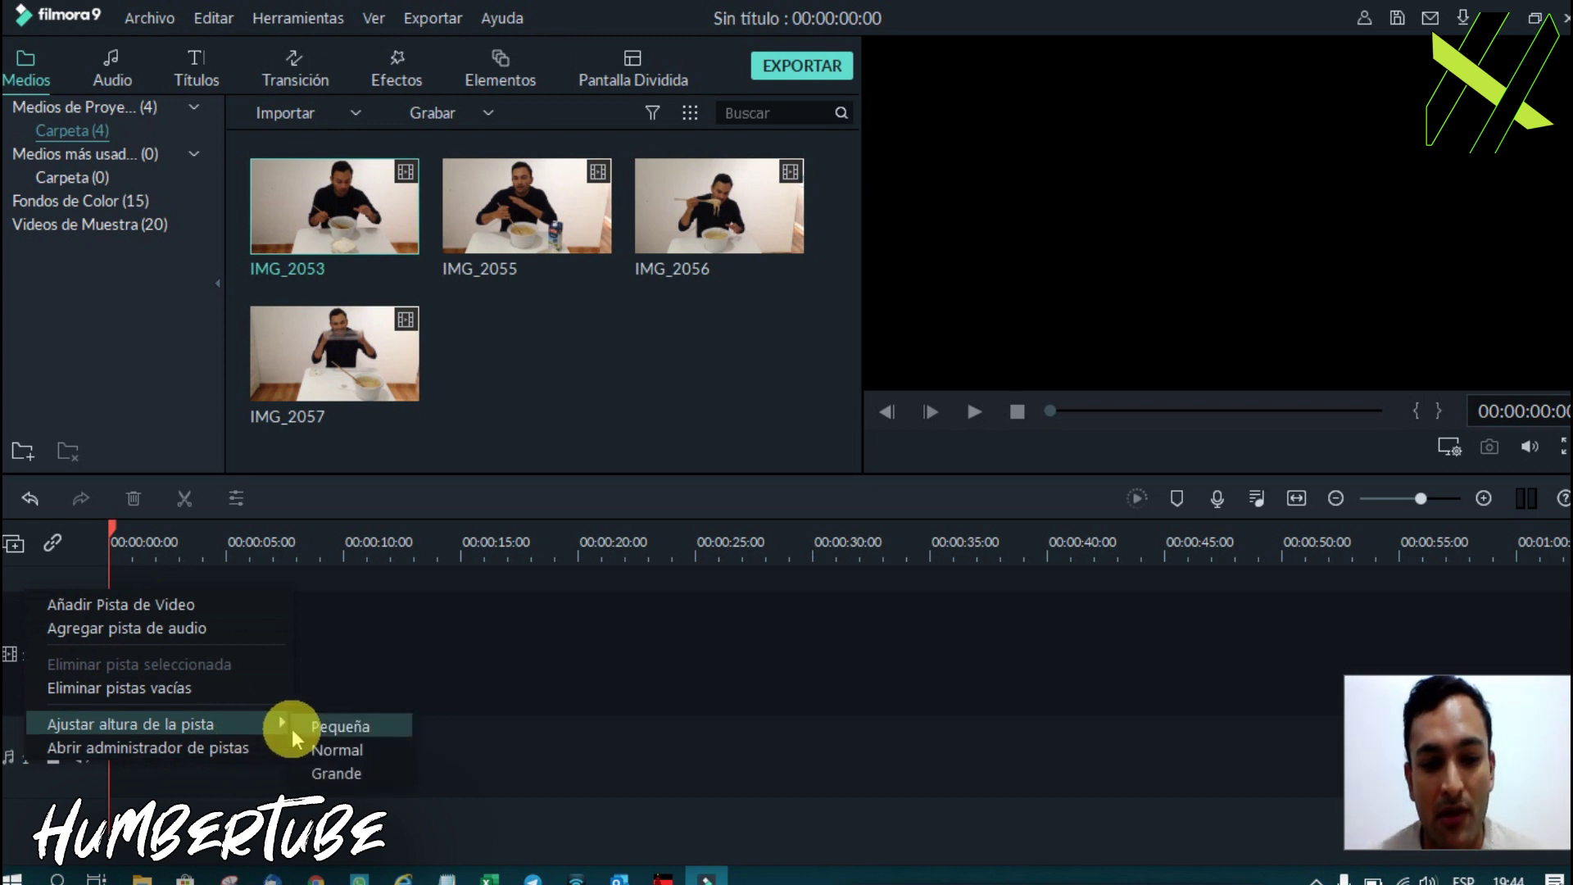
left_click(583, 641)
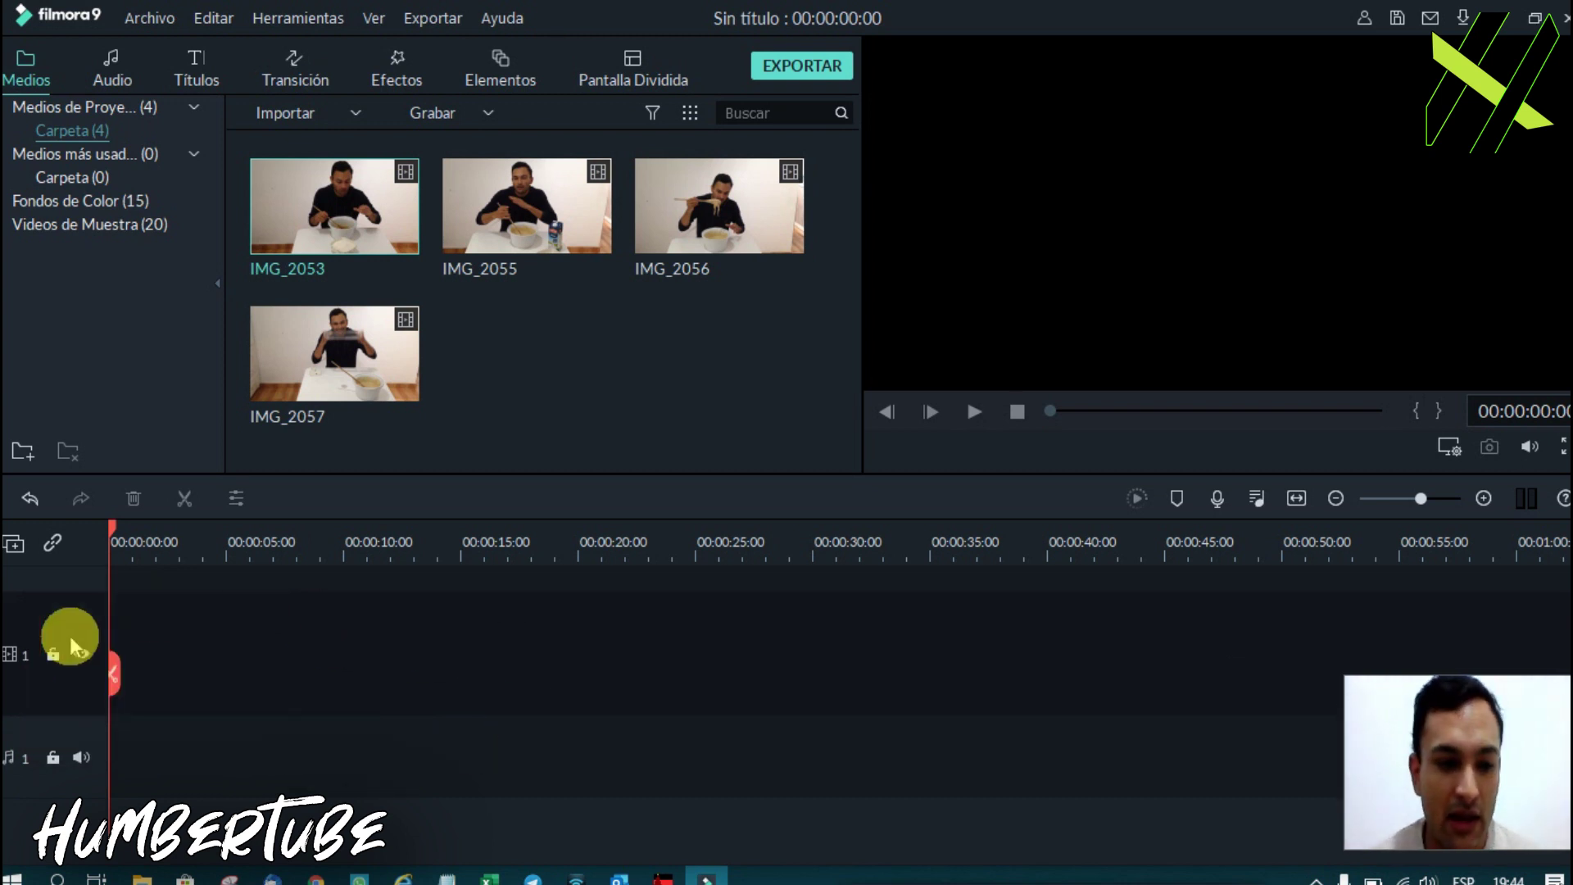
left_click(578, 372)
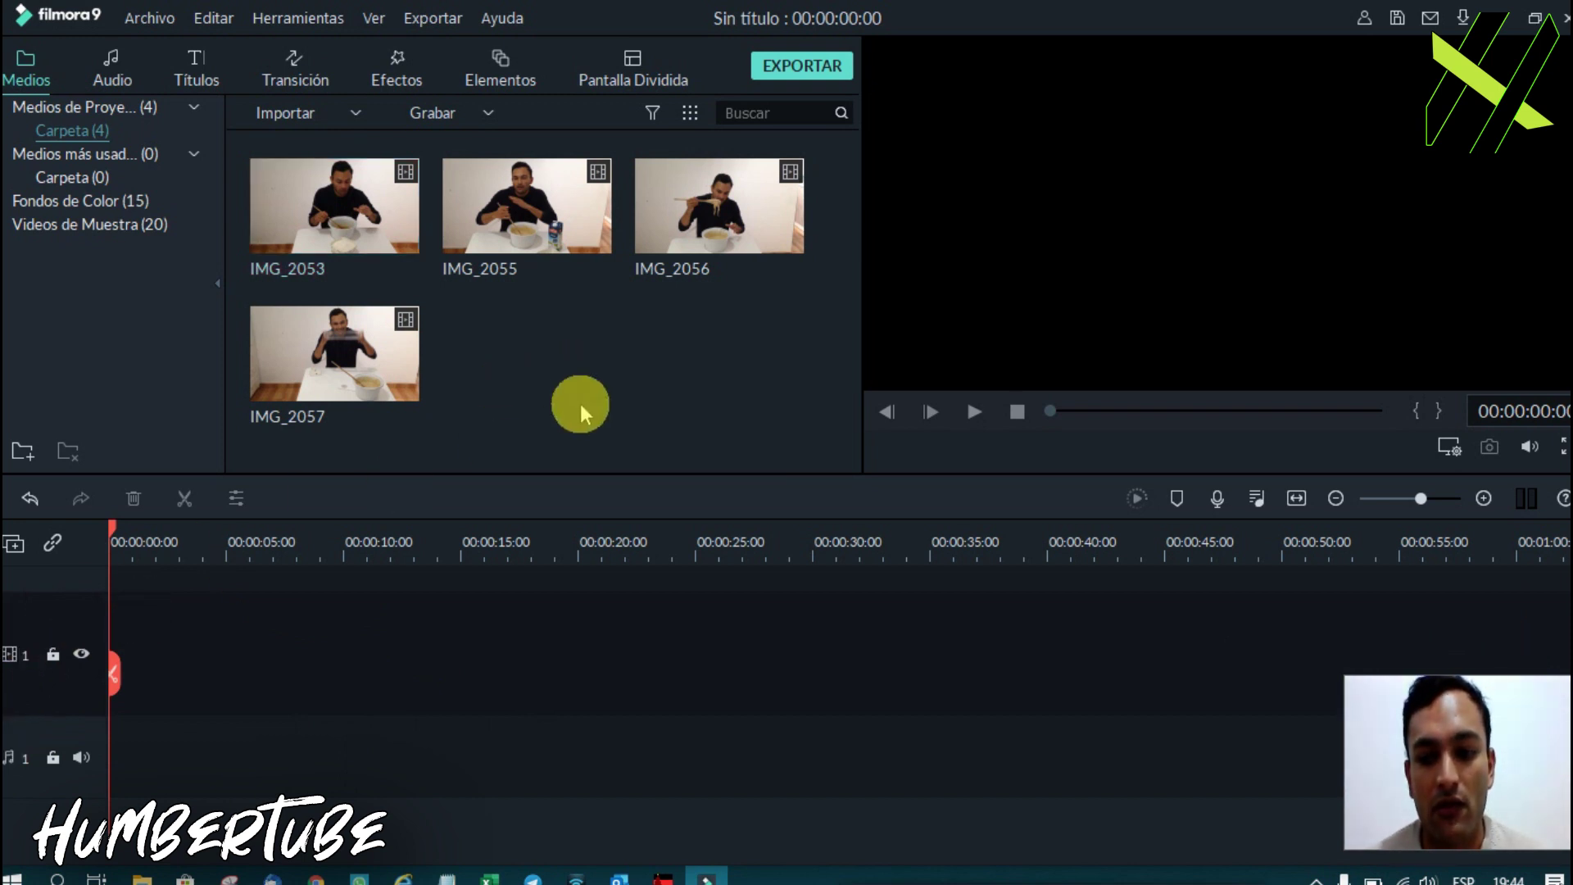
mouse_move(367, 207)
left_mouse_down()
mouse_move(226, 696)
mouse_move(119, 696)
left_mouse_up()
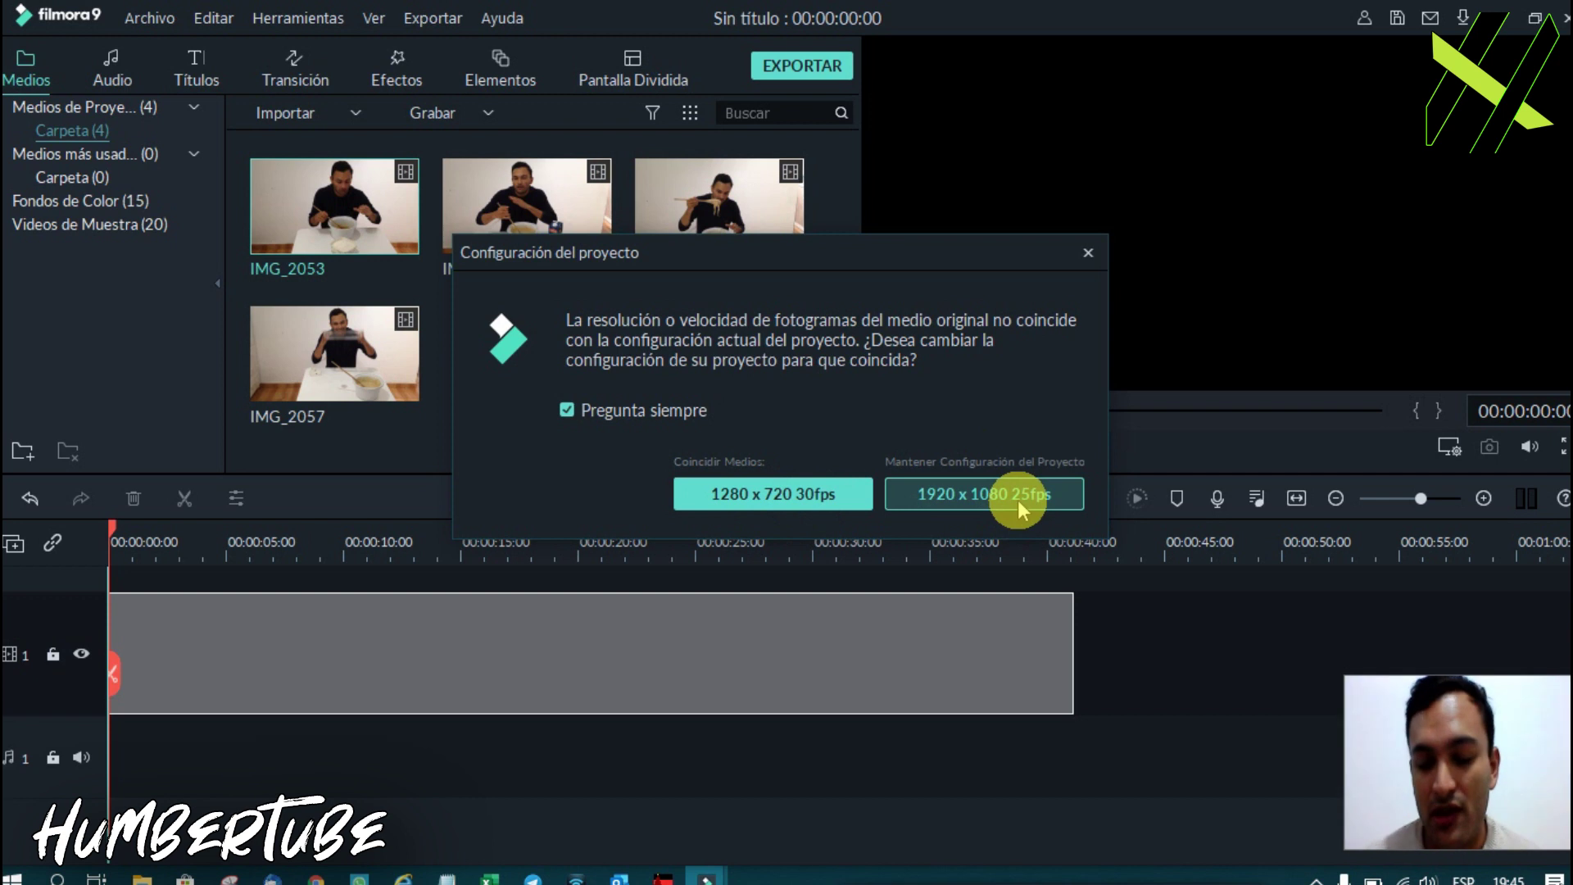
Match the project to 1280 x 720 30fps, then scrub to 8:15 and back to the start.
left_click(744, 494)
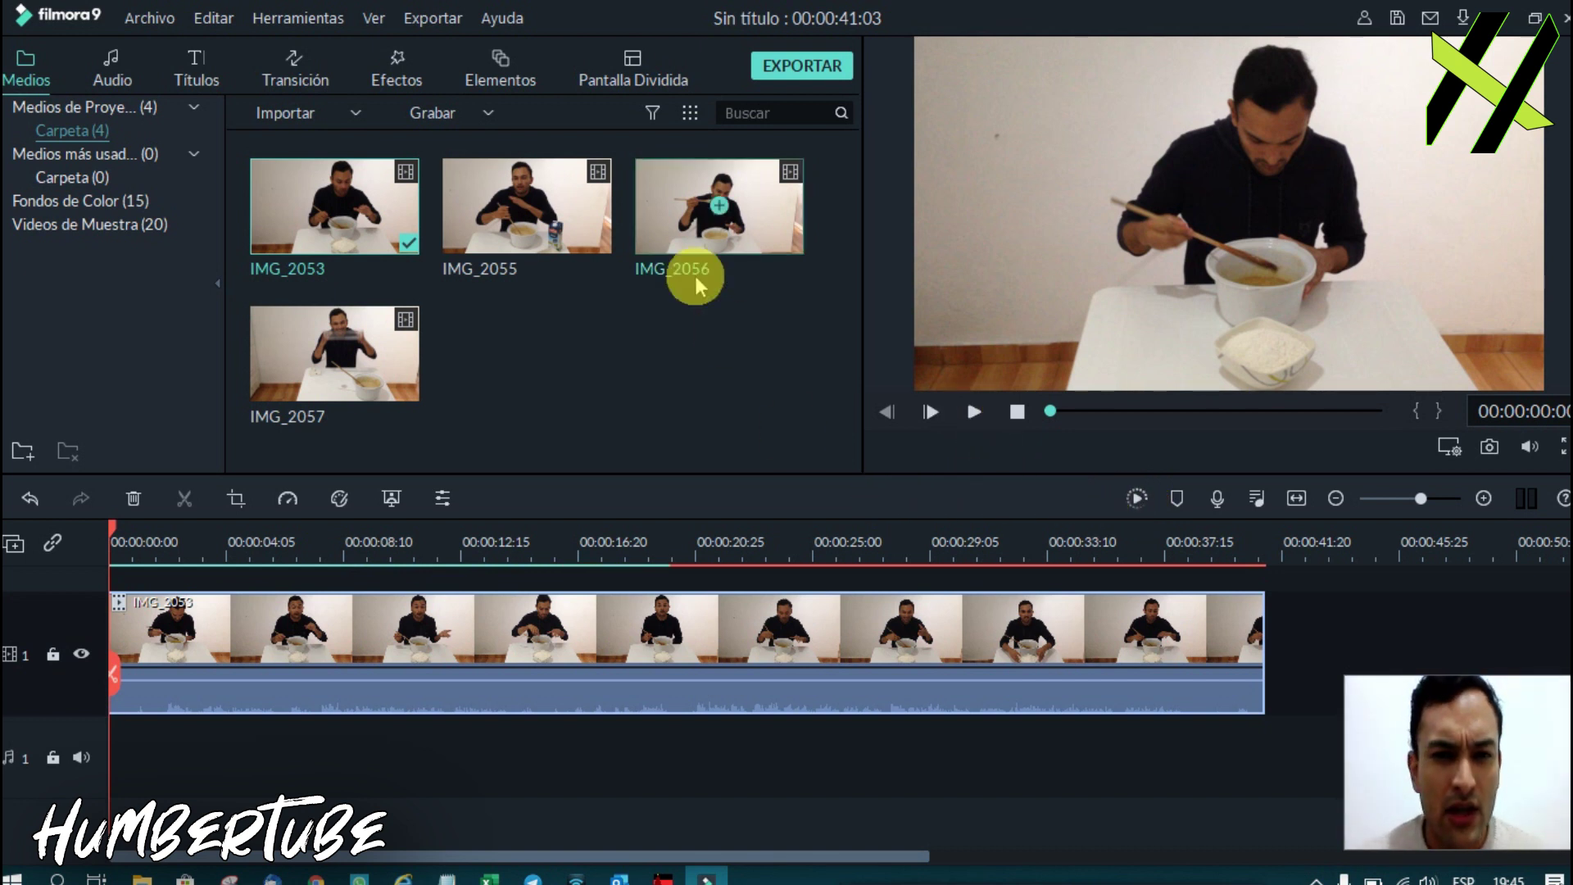
left_click(347, 539)
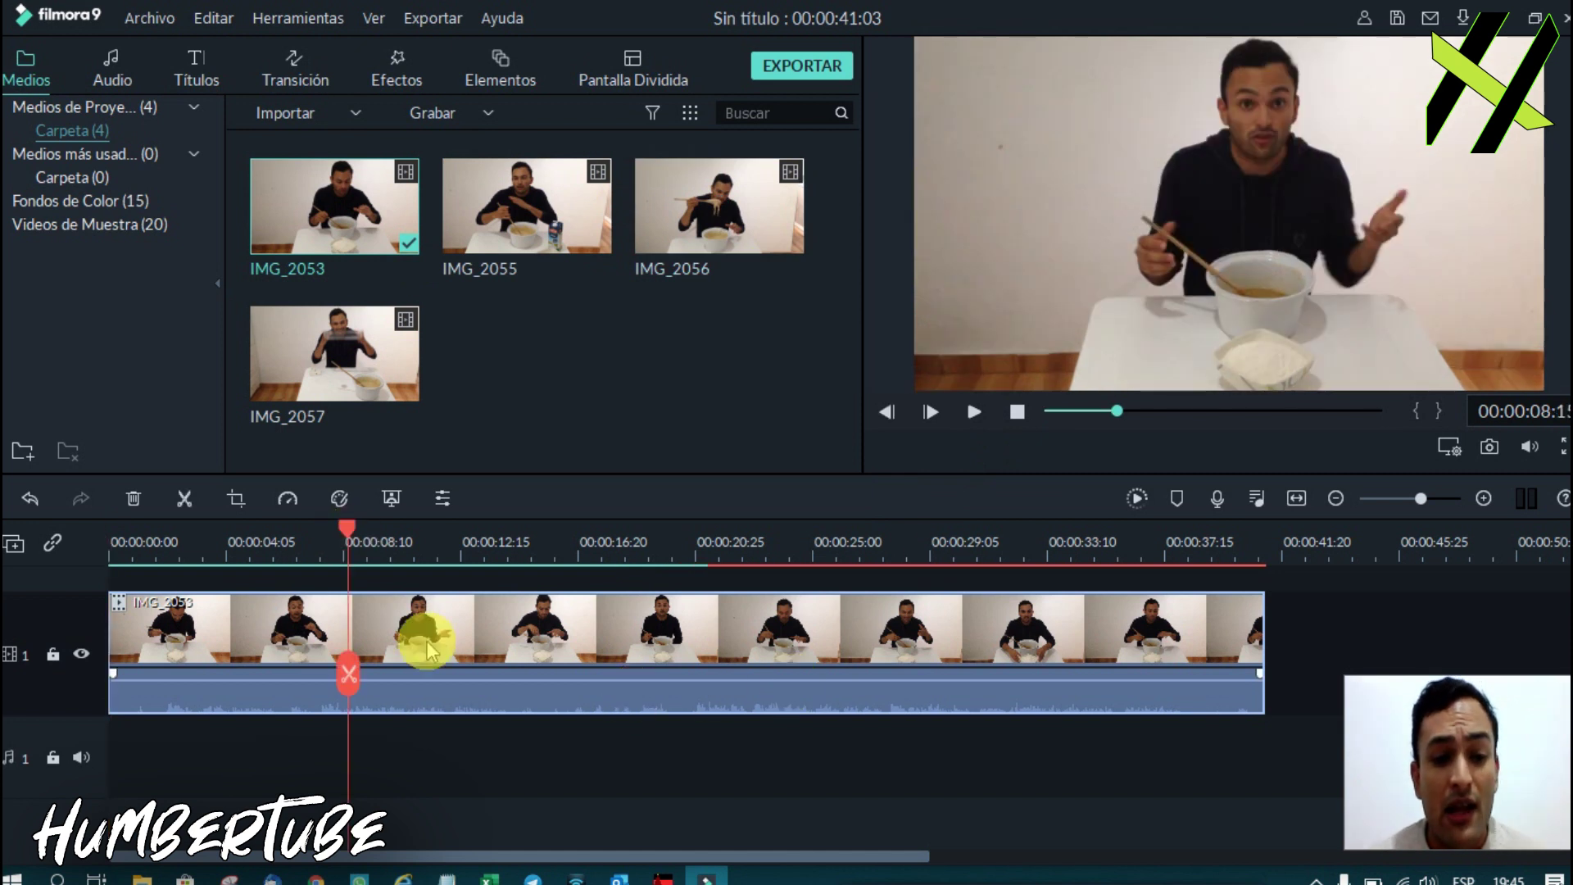
left_click_drag(346, 540, 81, 548)
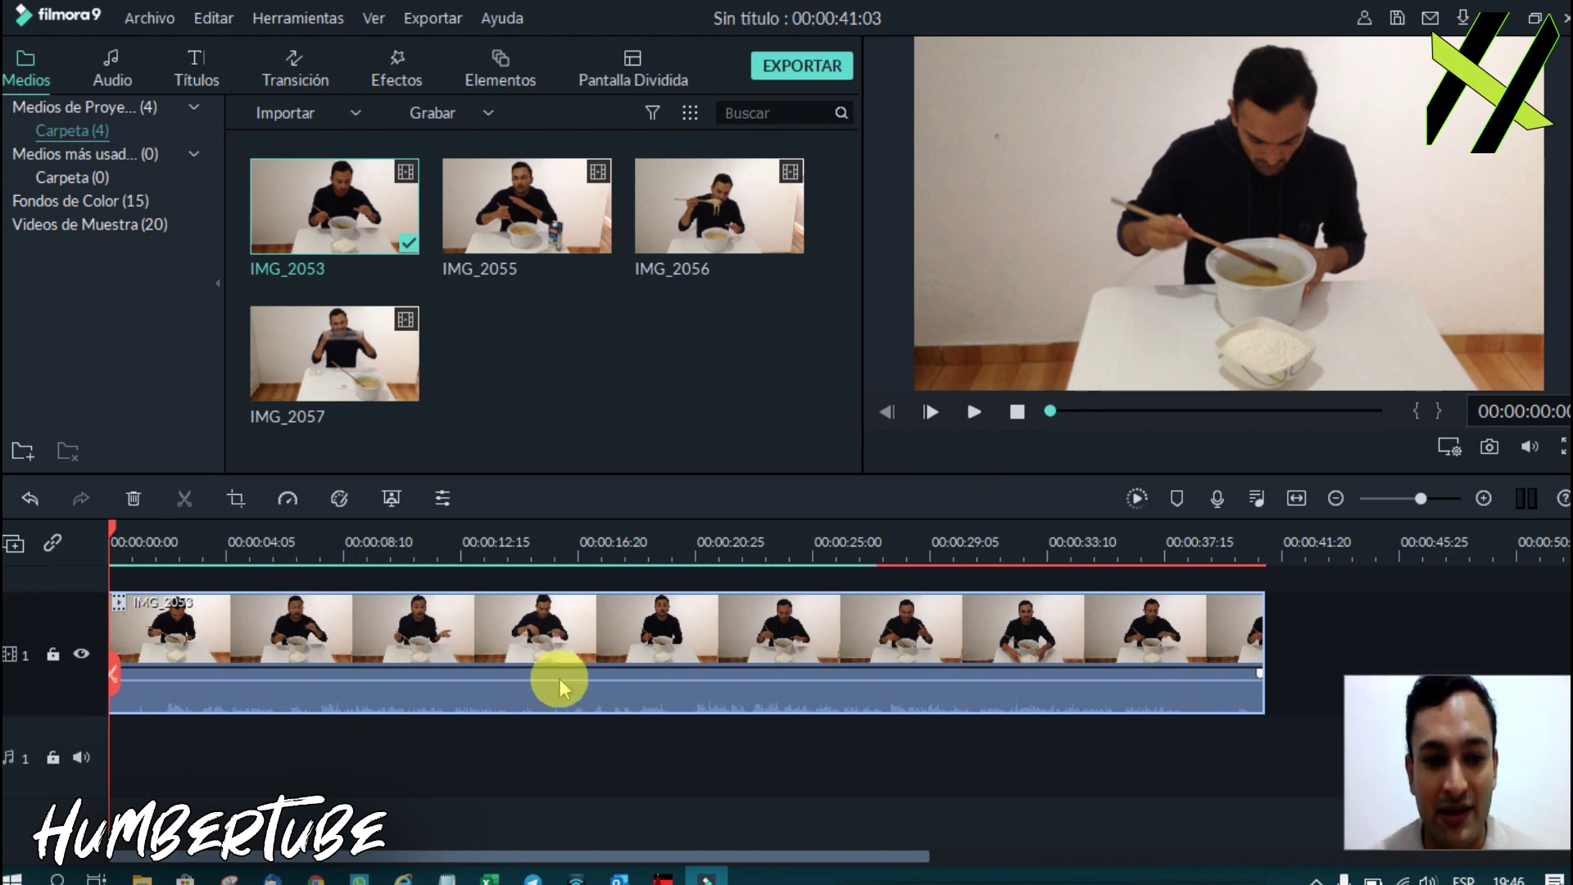
Zoom the timeline in and remove the short piece between cuts at 18:05 and 18:10.
left_click(1418, 497)
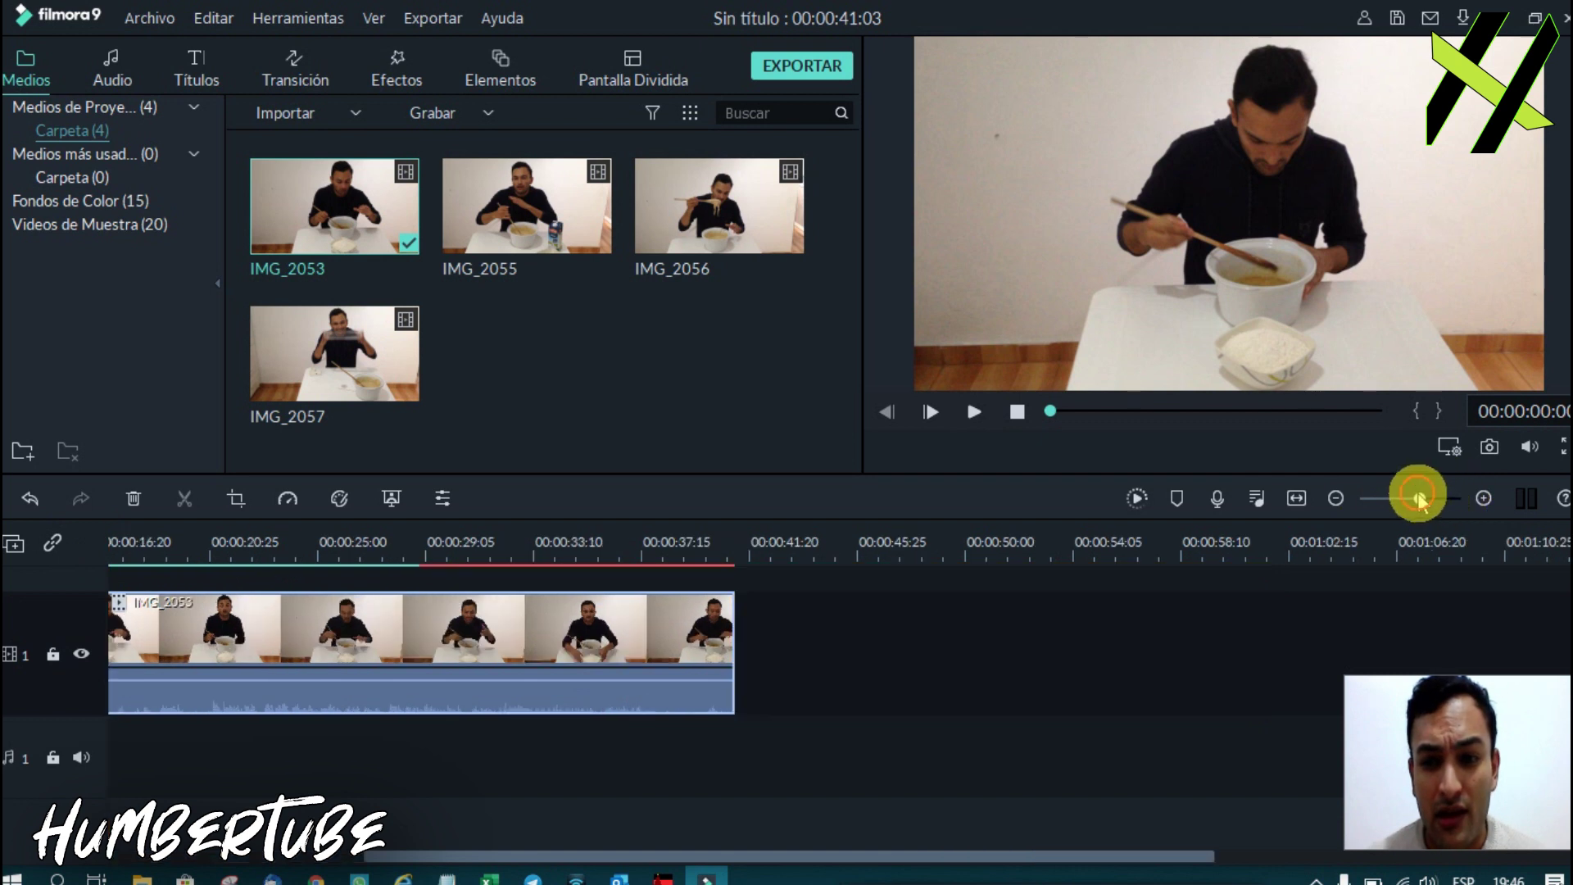
mouse_move(1420, 498)
left_mouse_down()
mouse_move(1488, 498)
mouse_move(1448, 498)
left_mouse_up()
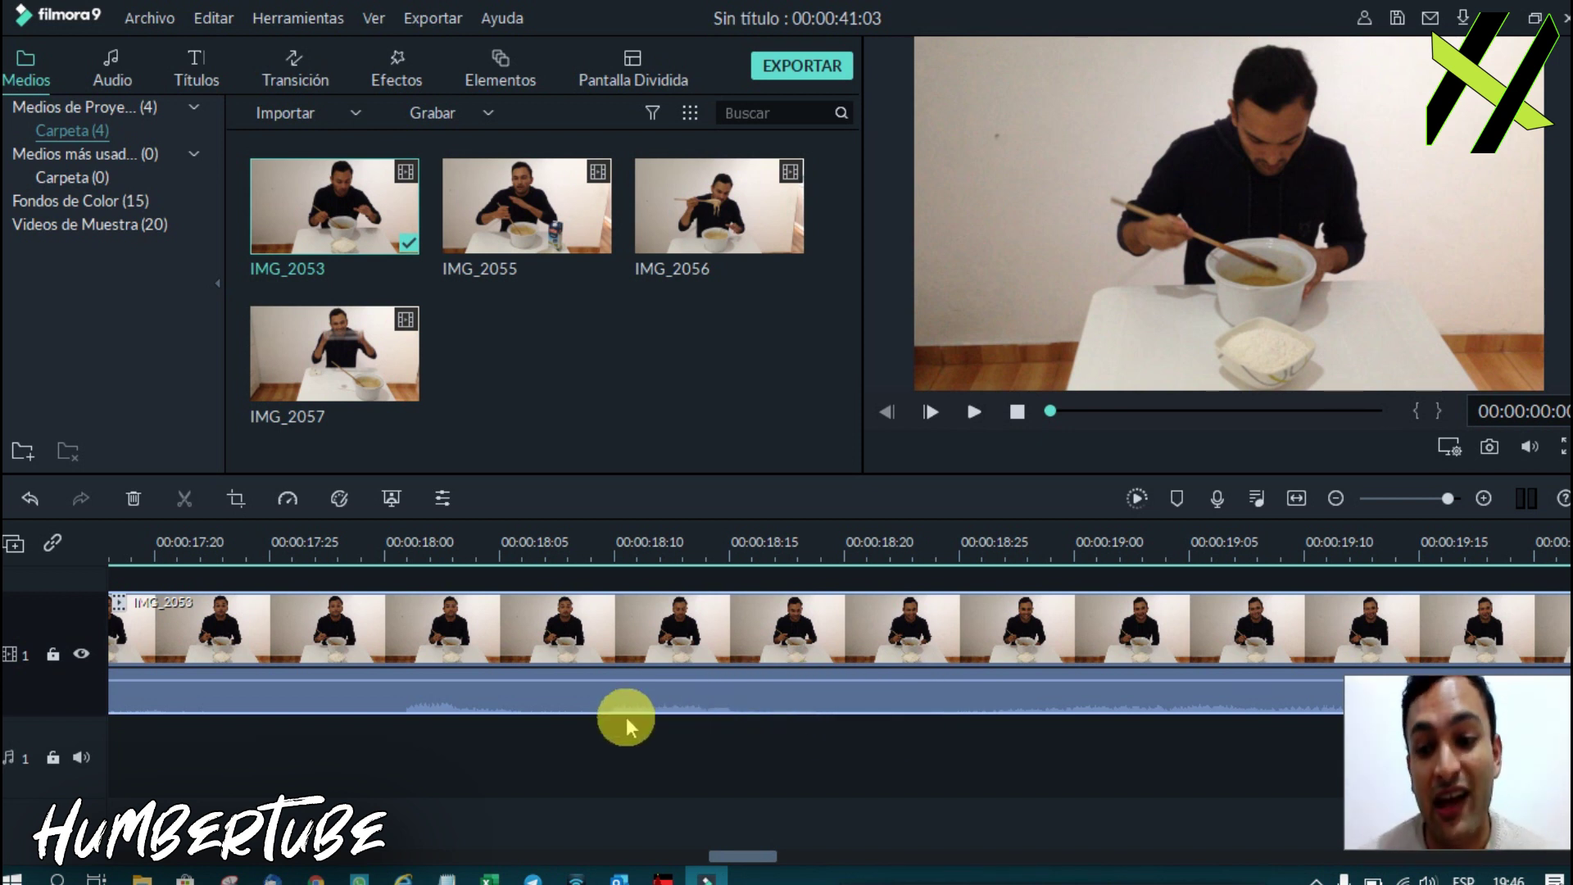
left_click(522, 544)
left_click(522, 671)
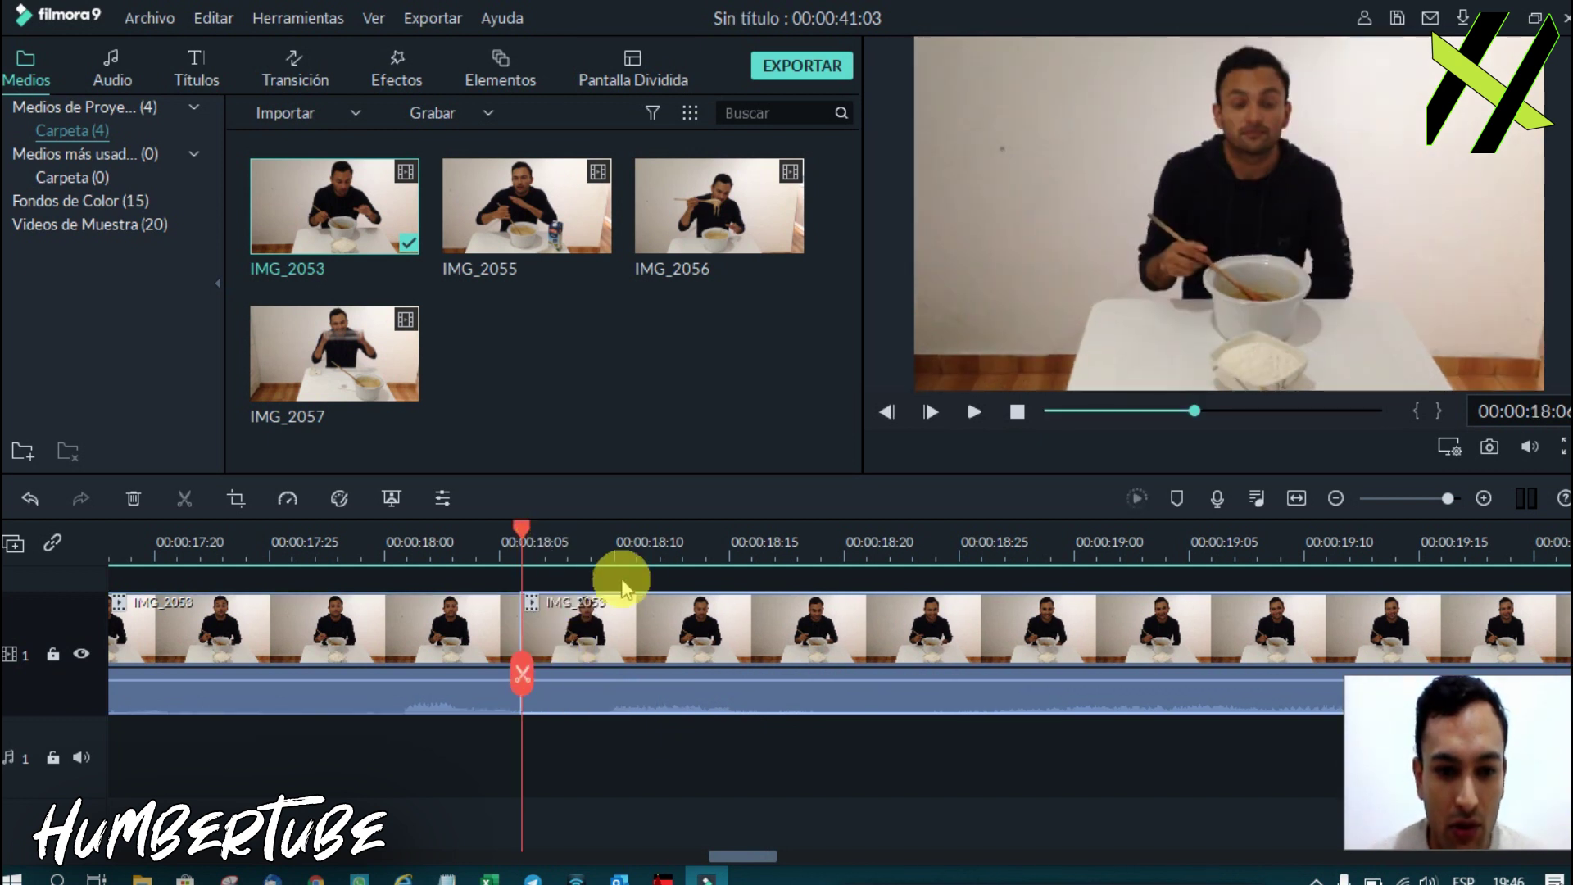
left_click(591, 546)
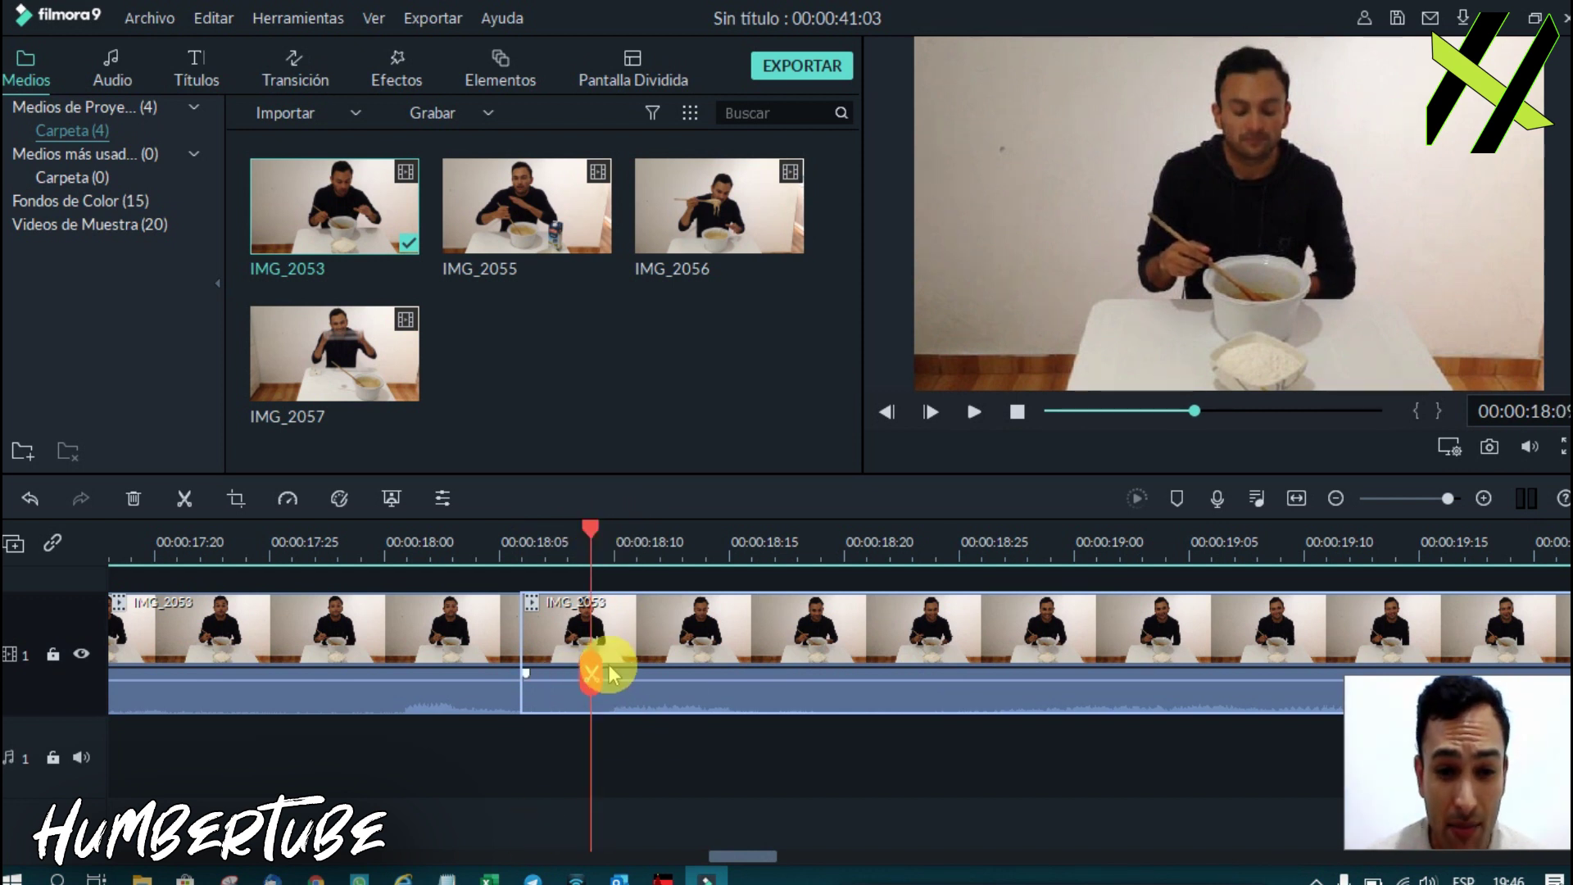
left_click_drag(591, 533, 622, 539)
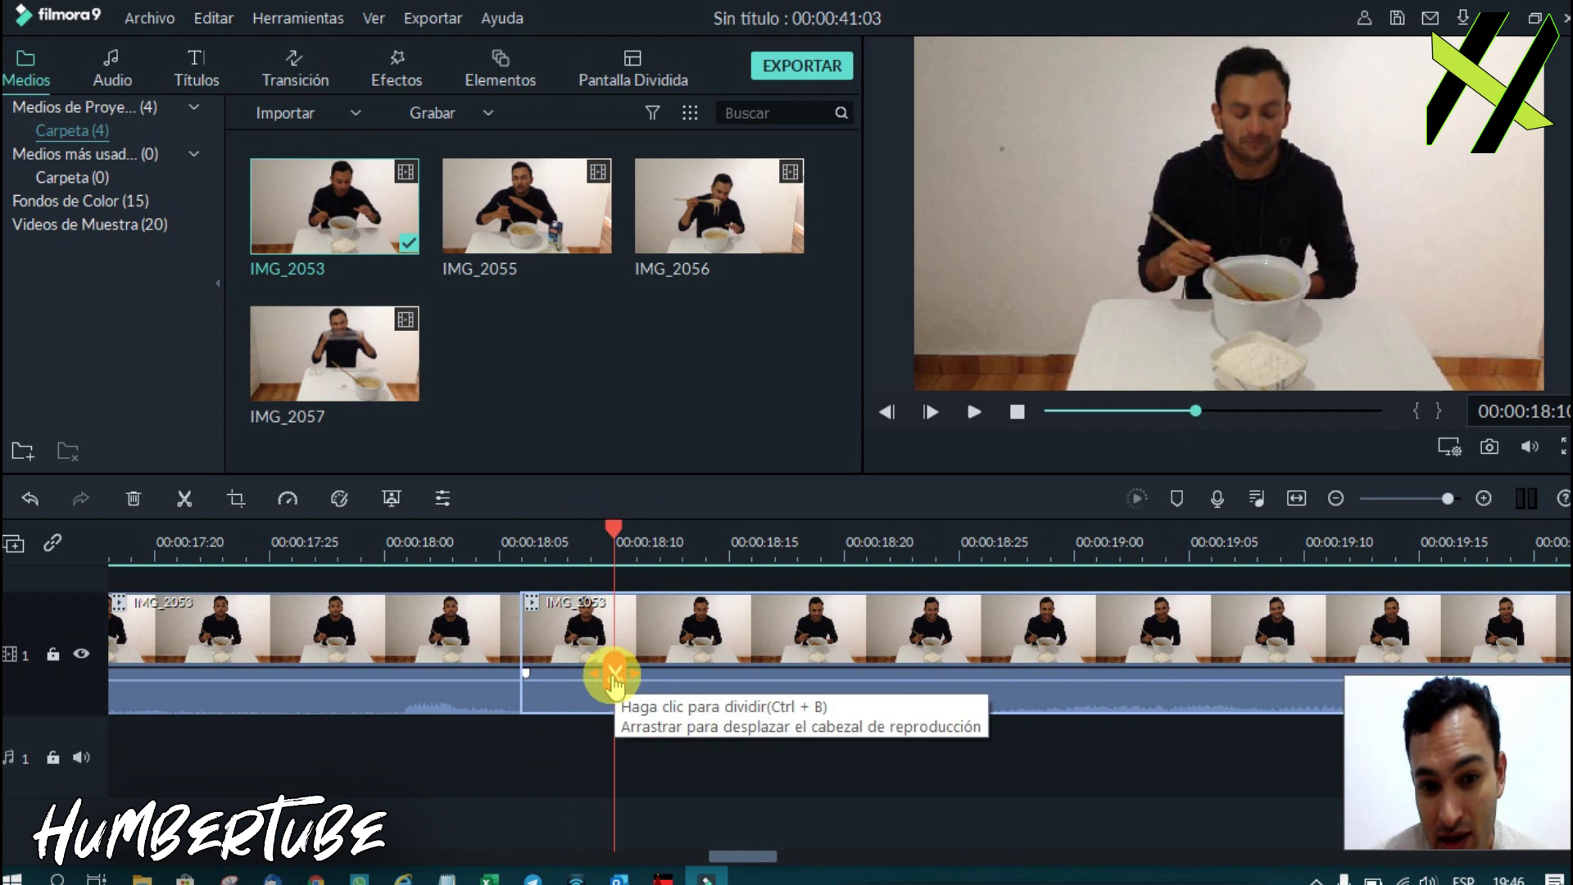
left_click(615, 675)
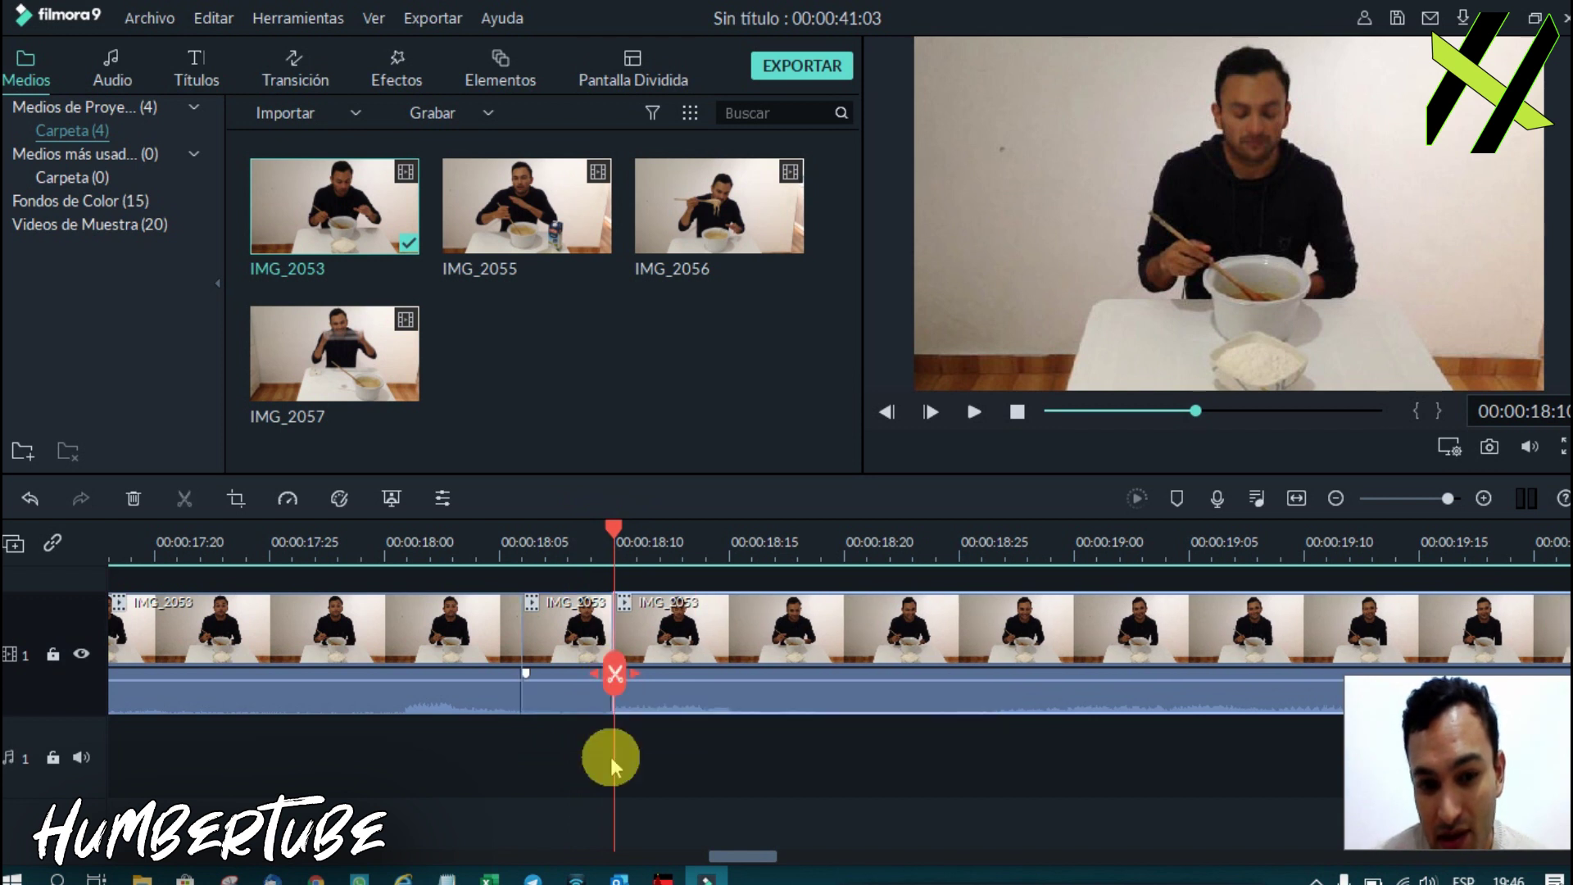
left_click(568, 642)
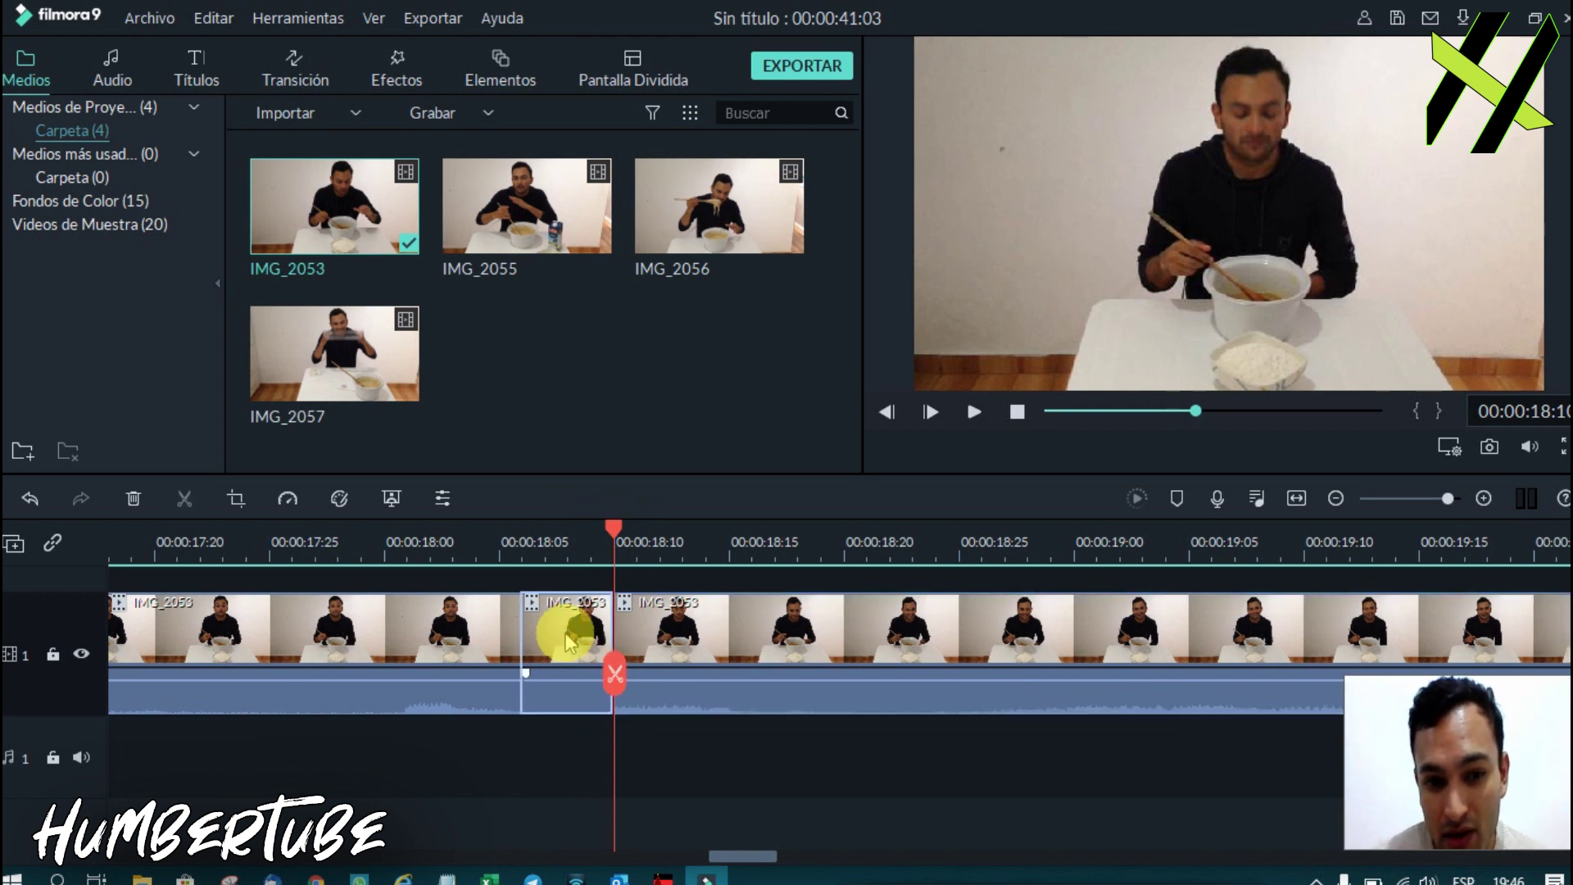
key("Delete")
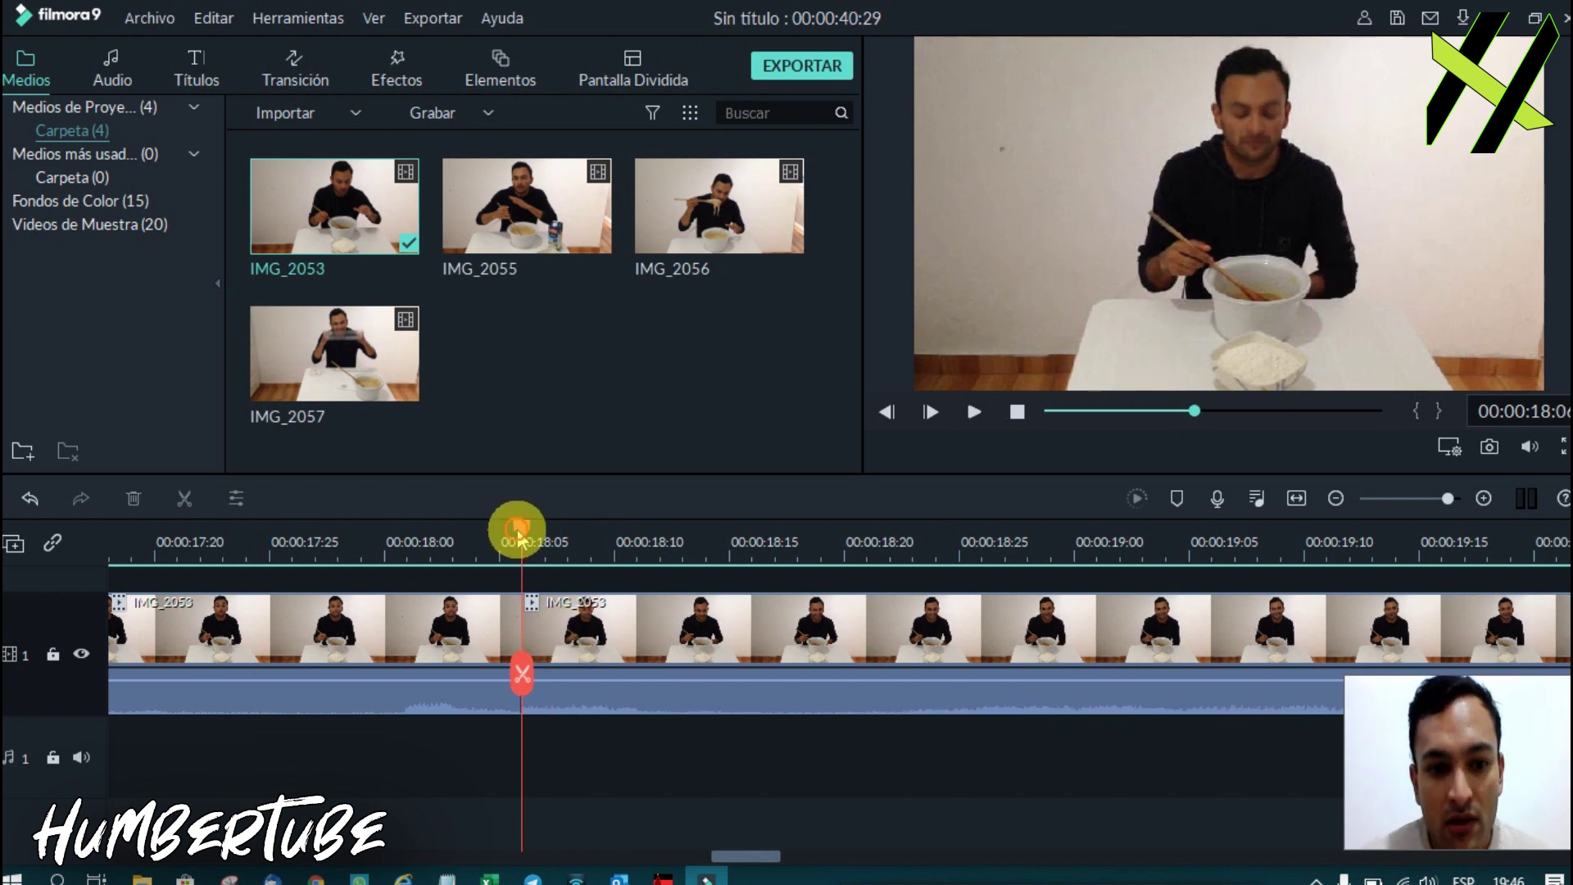
Cut out the short piece between 18:11 and 18:15, bringing the project to 40:25.
left_click_drag(516, 528, 680, 556)
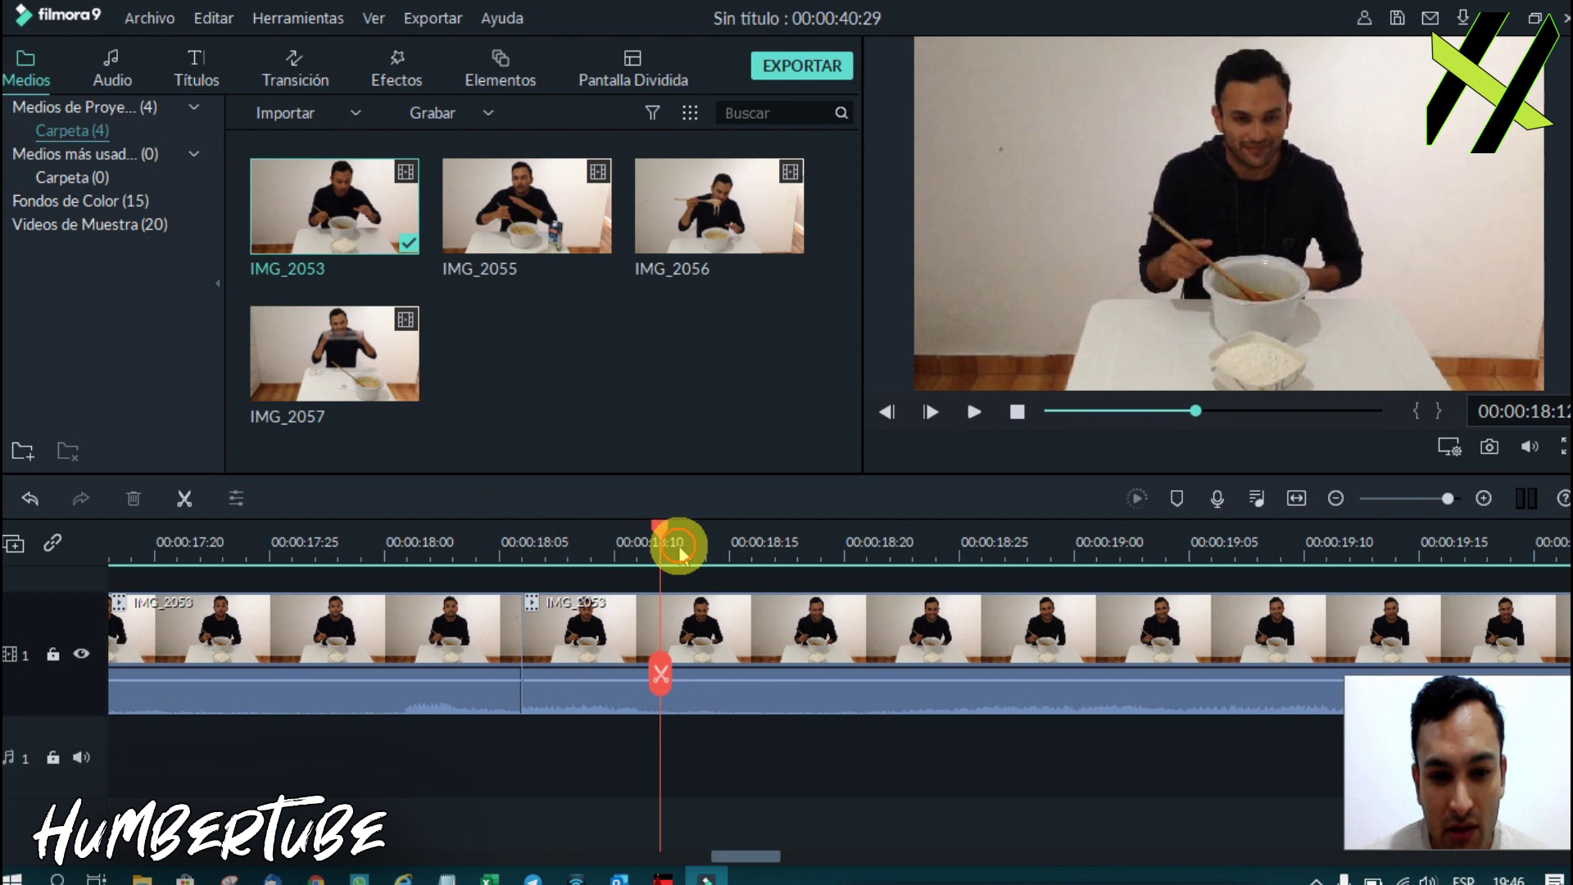
key("ctrl+b")
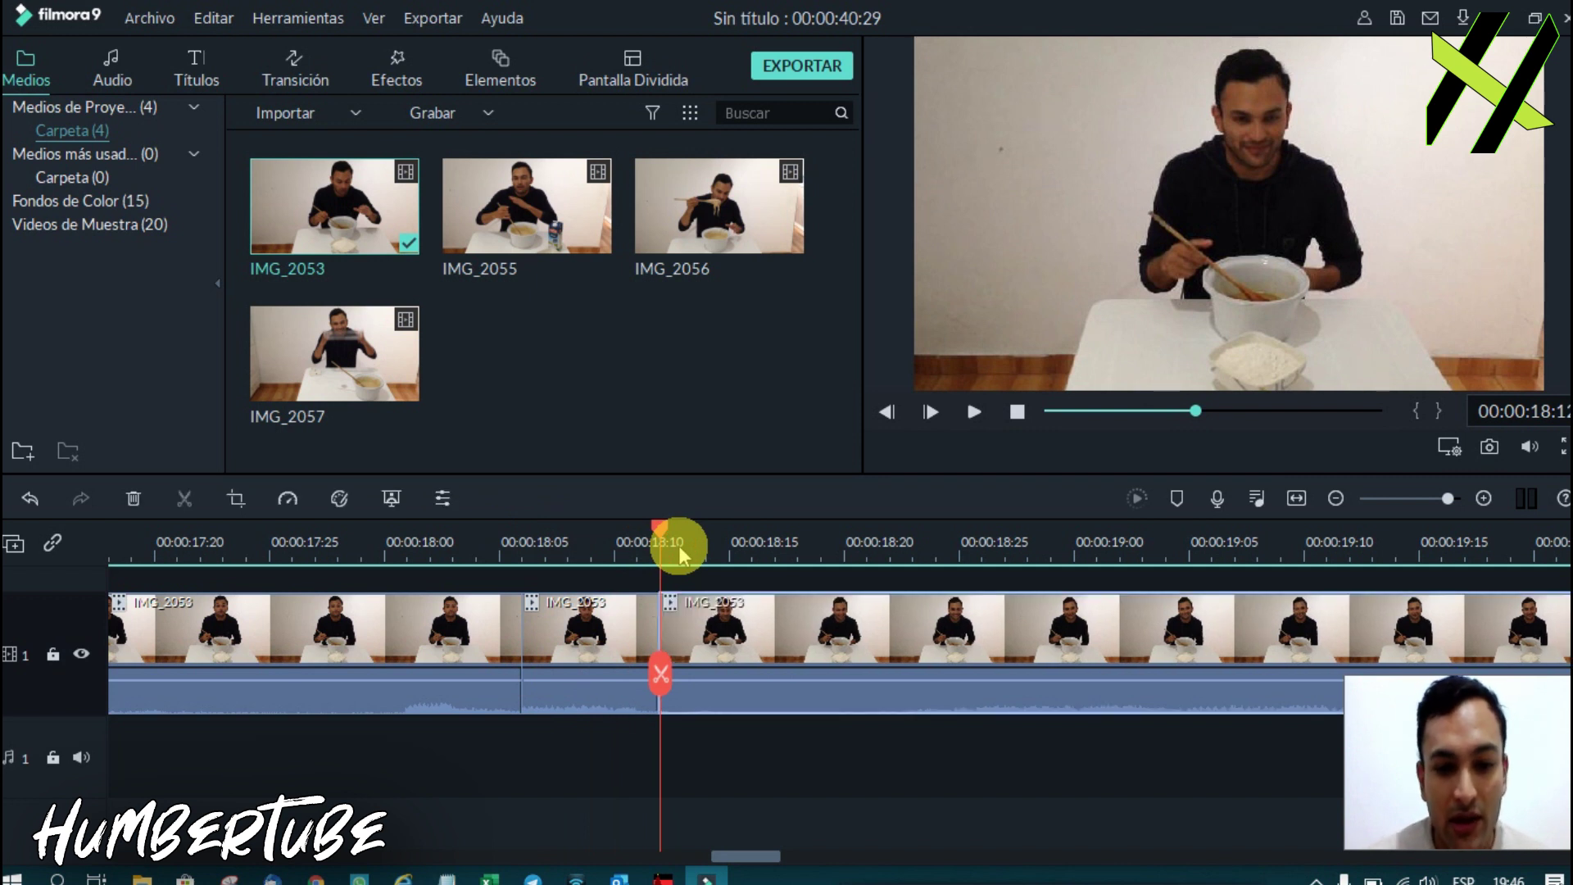
left_click(753, 550)
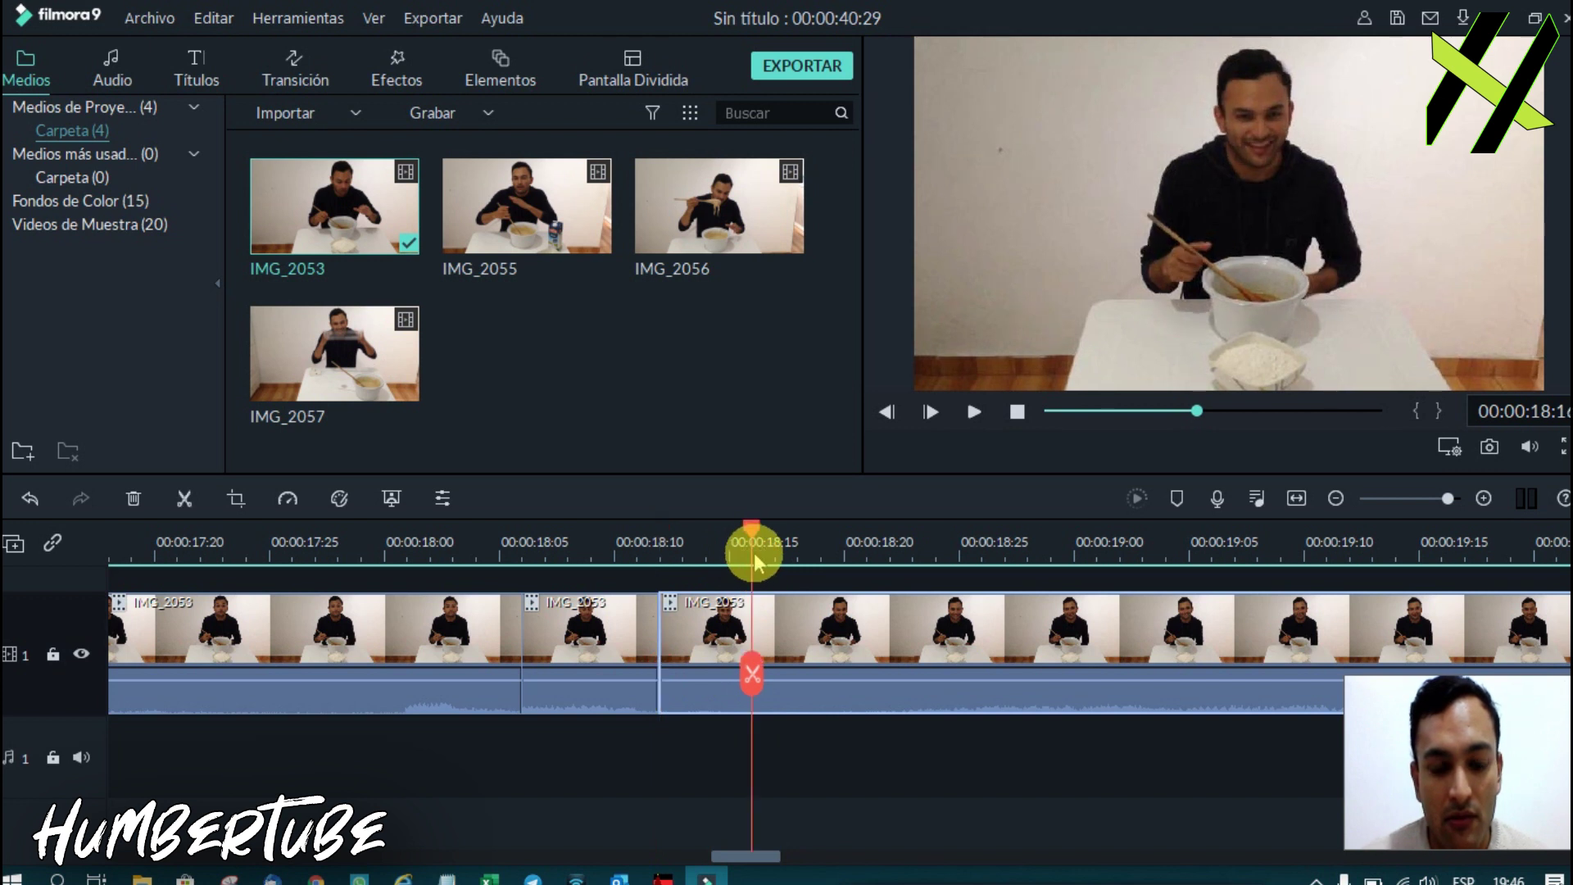
key("ctrl+b")
left_click(704, 639)
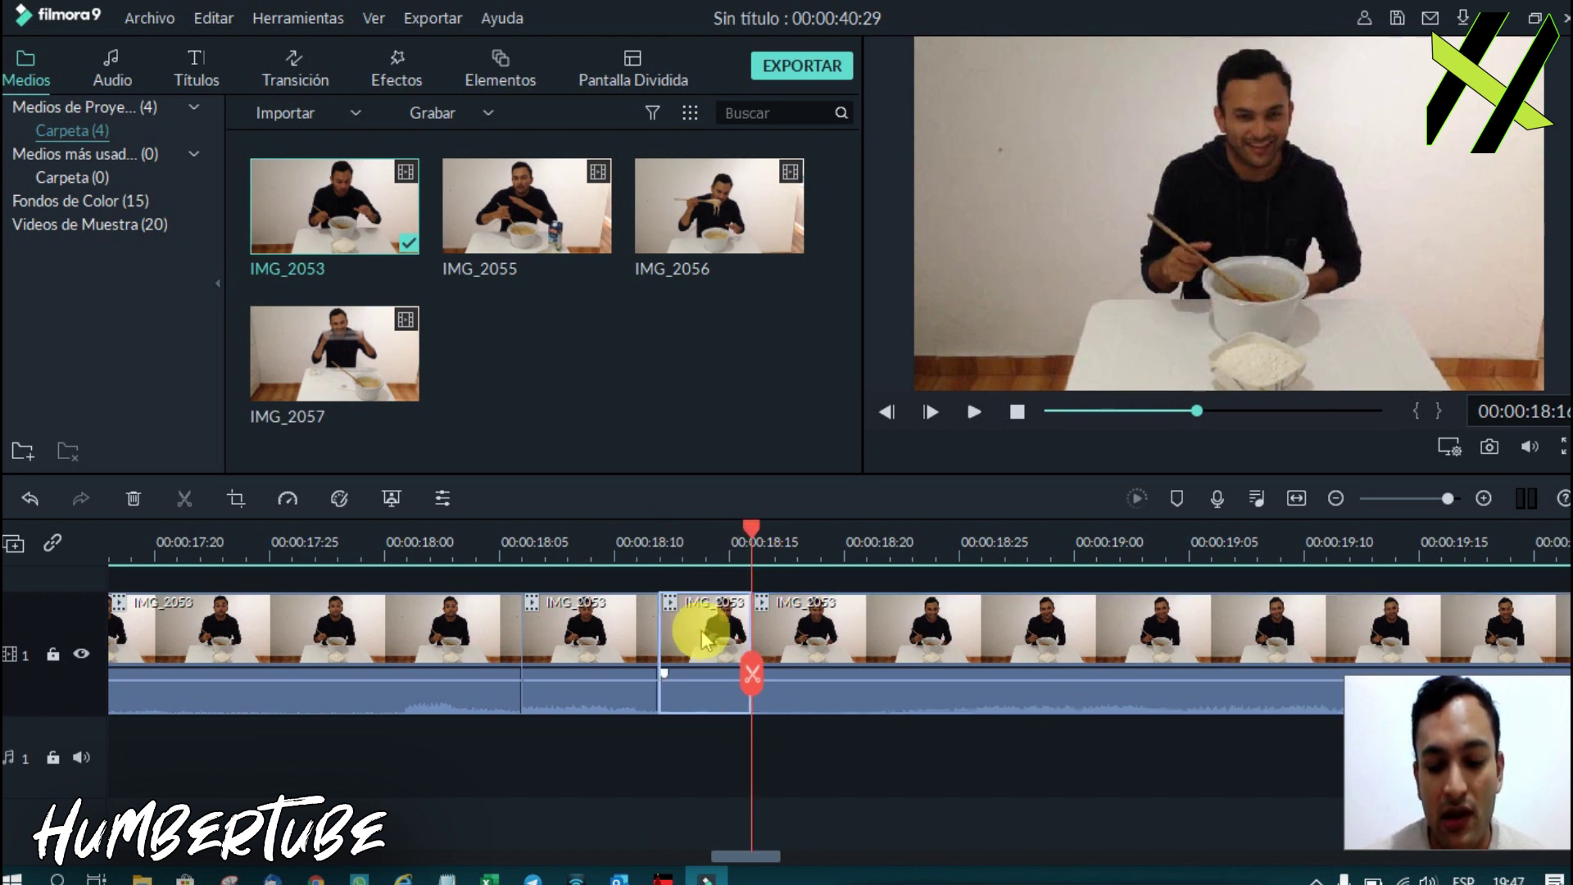
key("Delete")
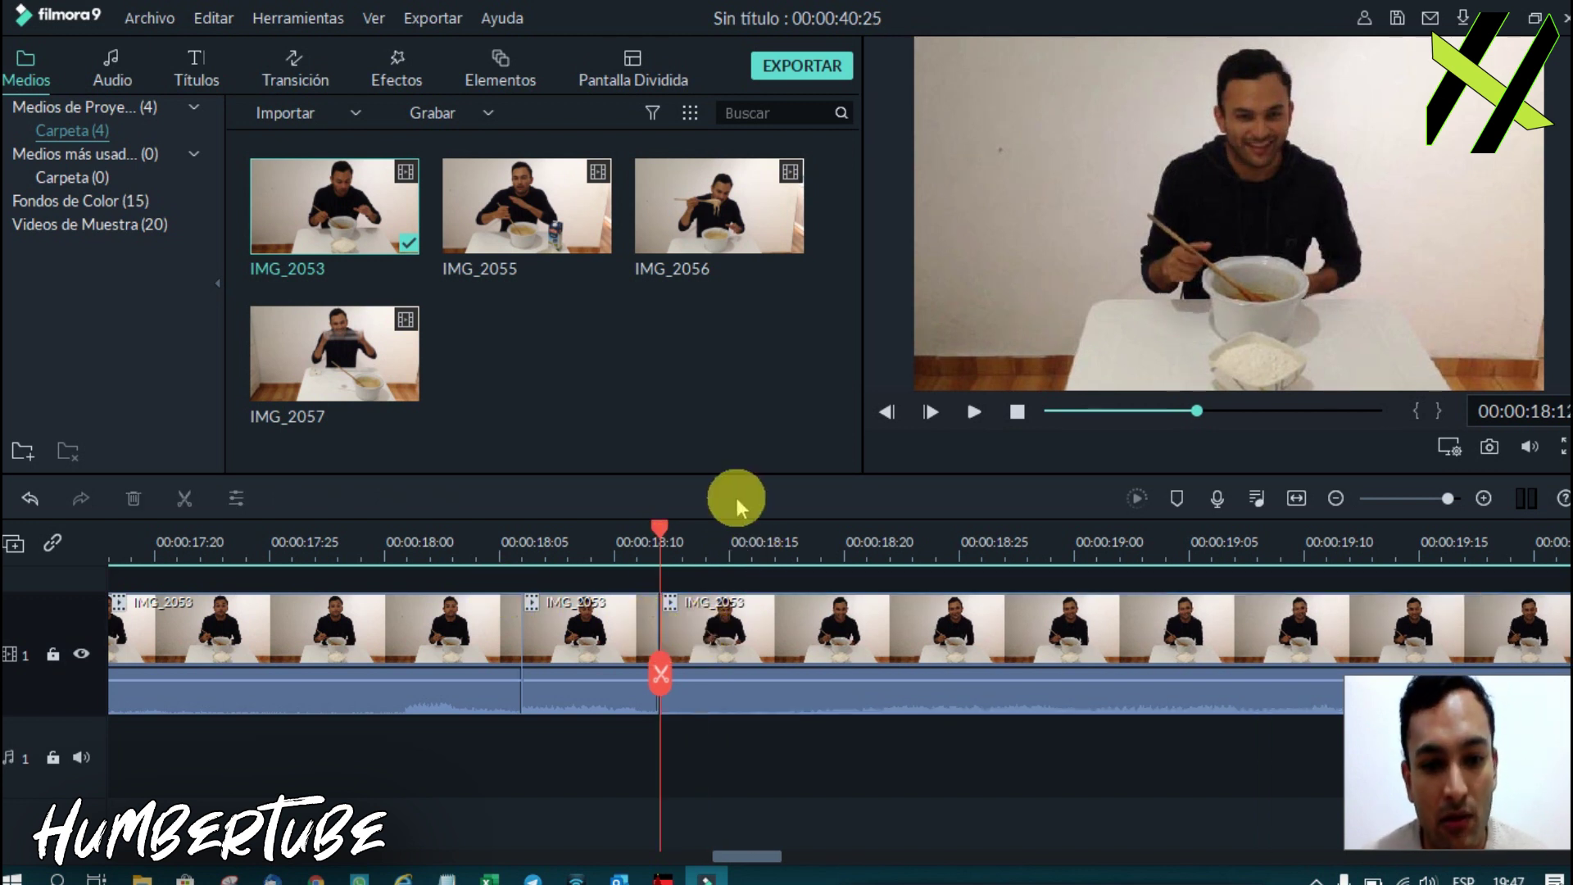
mouse_move(660, 537)
left_mouse_down()
mouse_move(318, 578)
mouse_move(154, 574)
left_mouse_up()
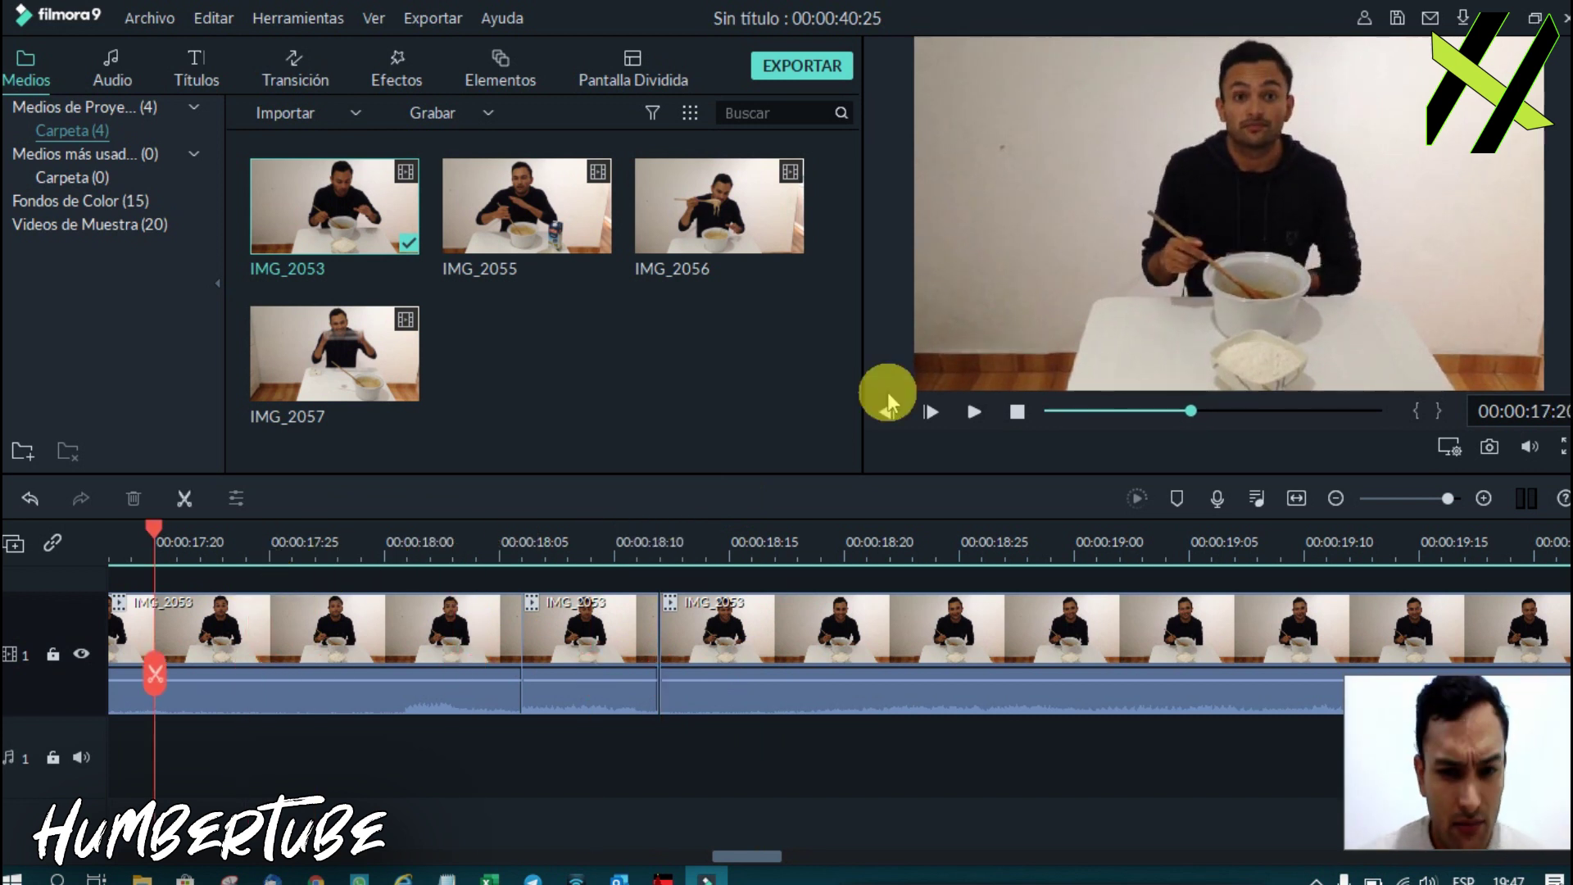
left_click(976, 410)
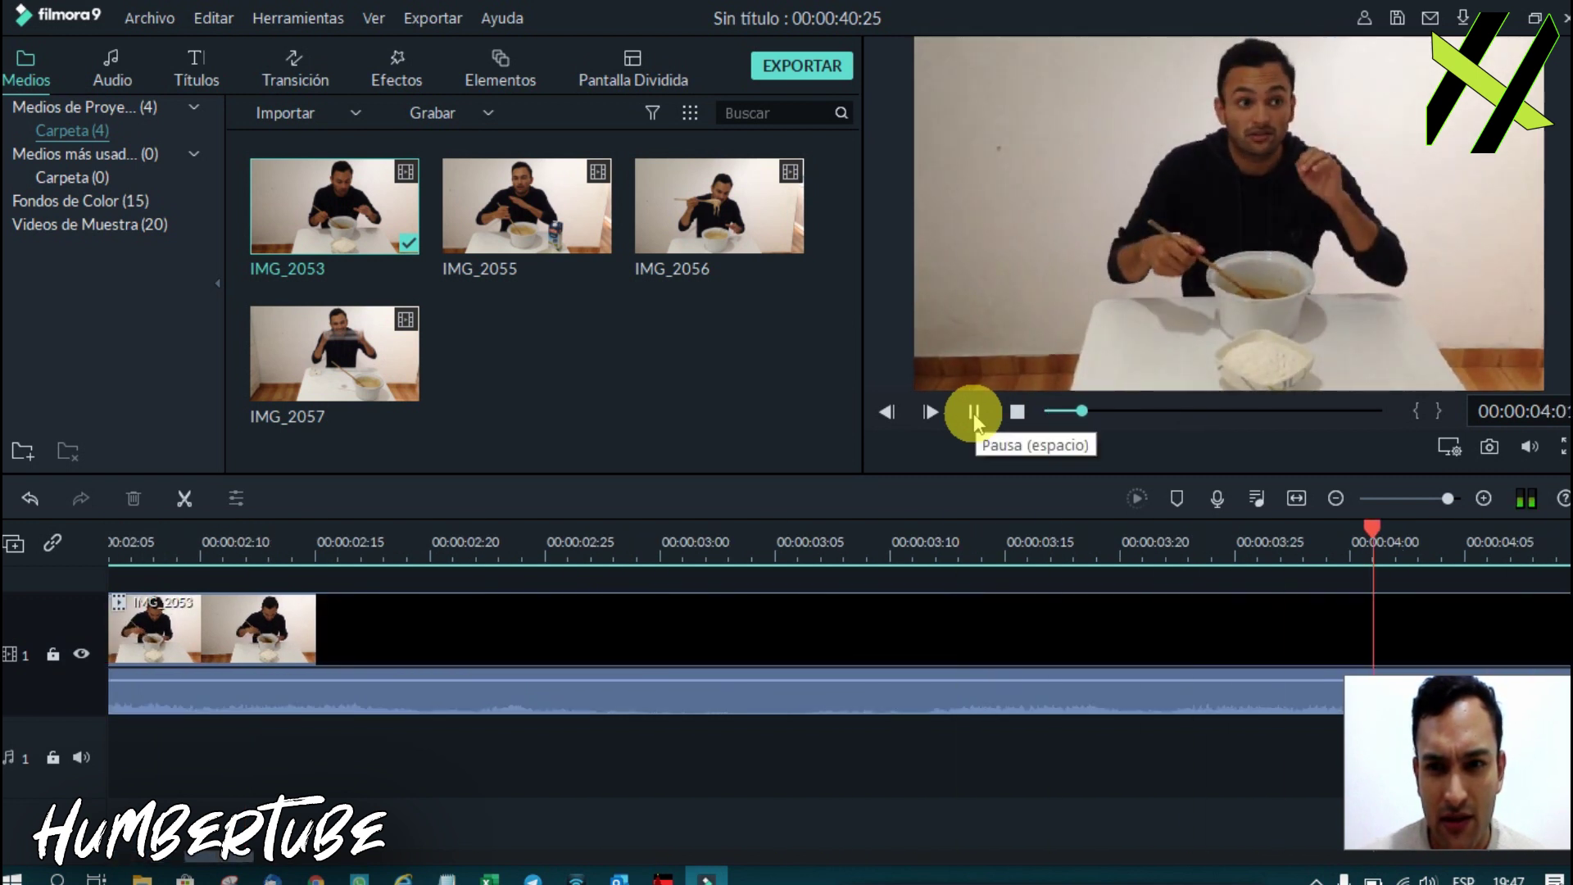
left_click(973, 412)
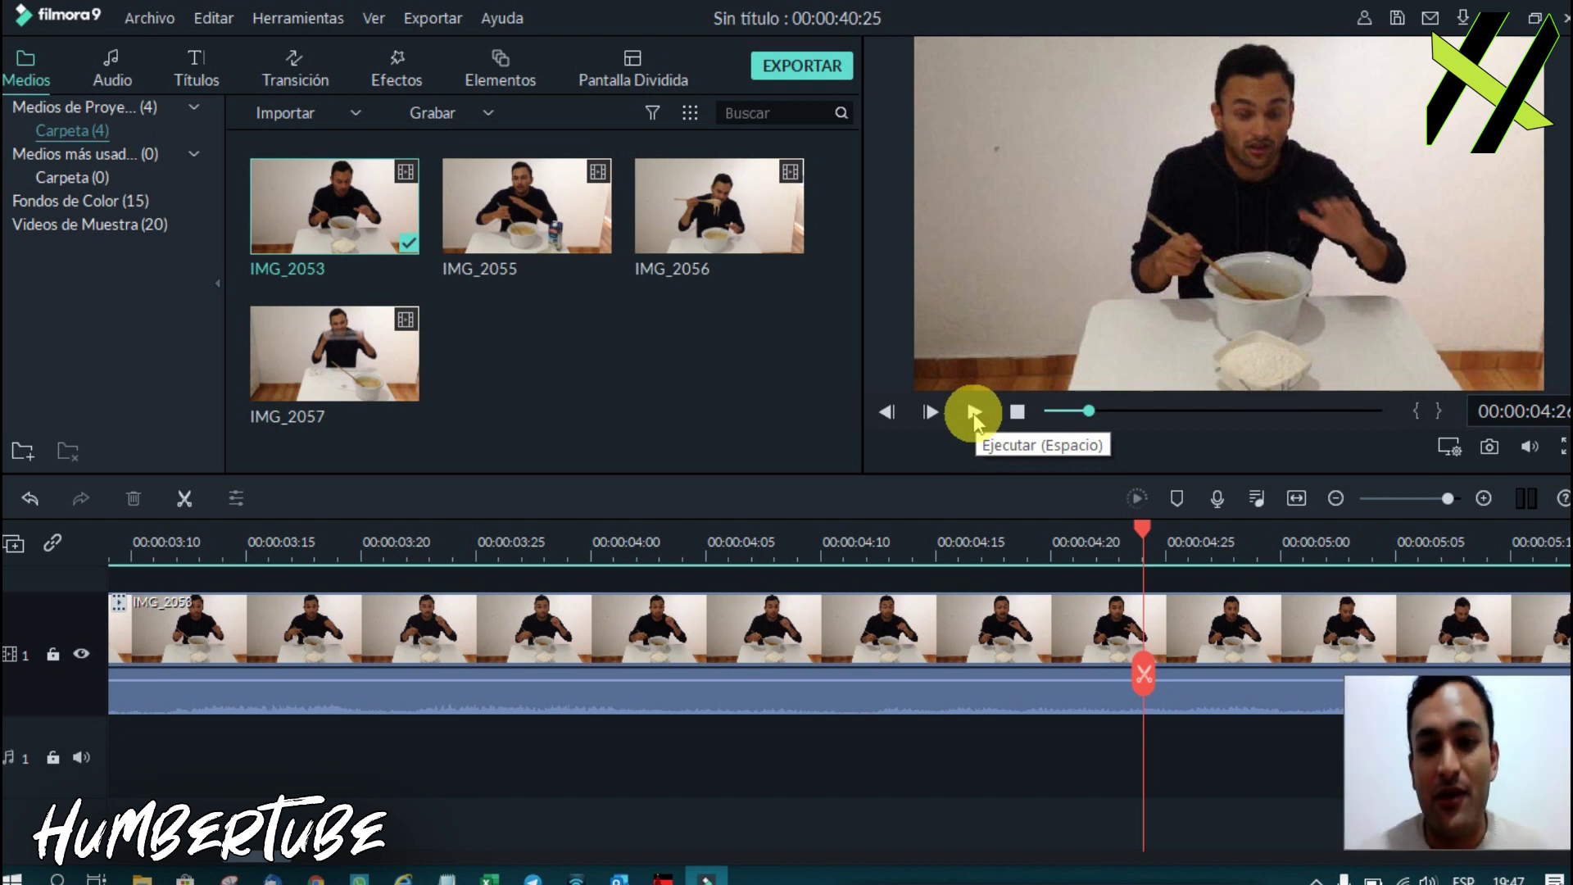
left_click(1336, 498)
left_click(1337, 498)
left_click(1336, 498)
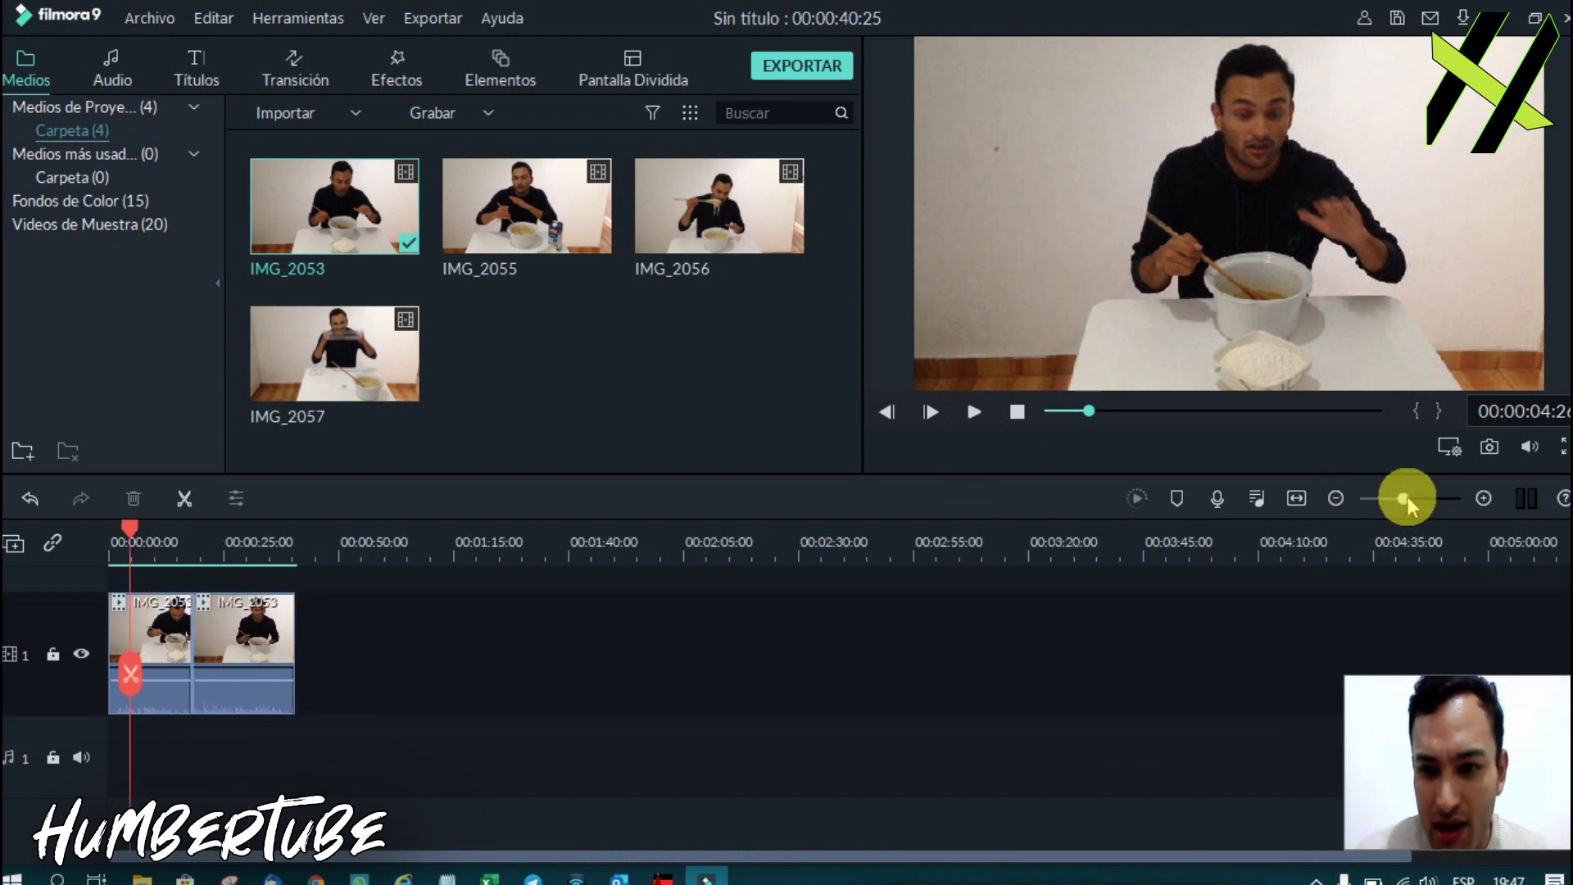
left_click(1483, 498)
left_click(1482, 498)
Split IMG_2053 at about 5:12 and delete the opening piece before it.
left_click(1482, 498)
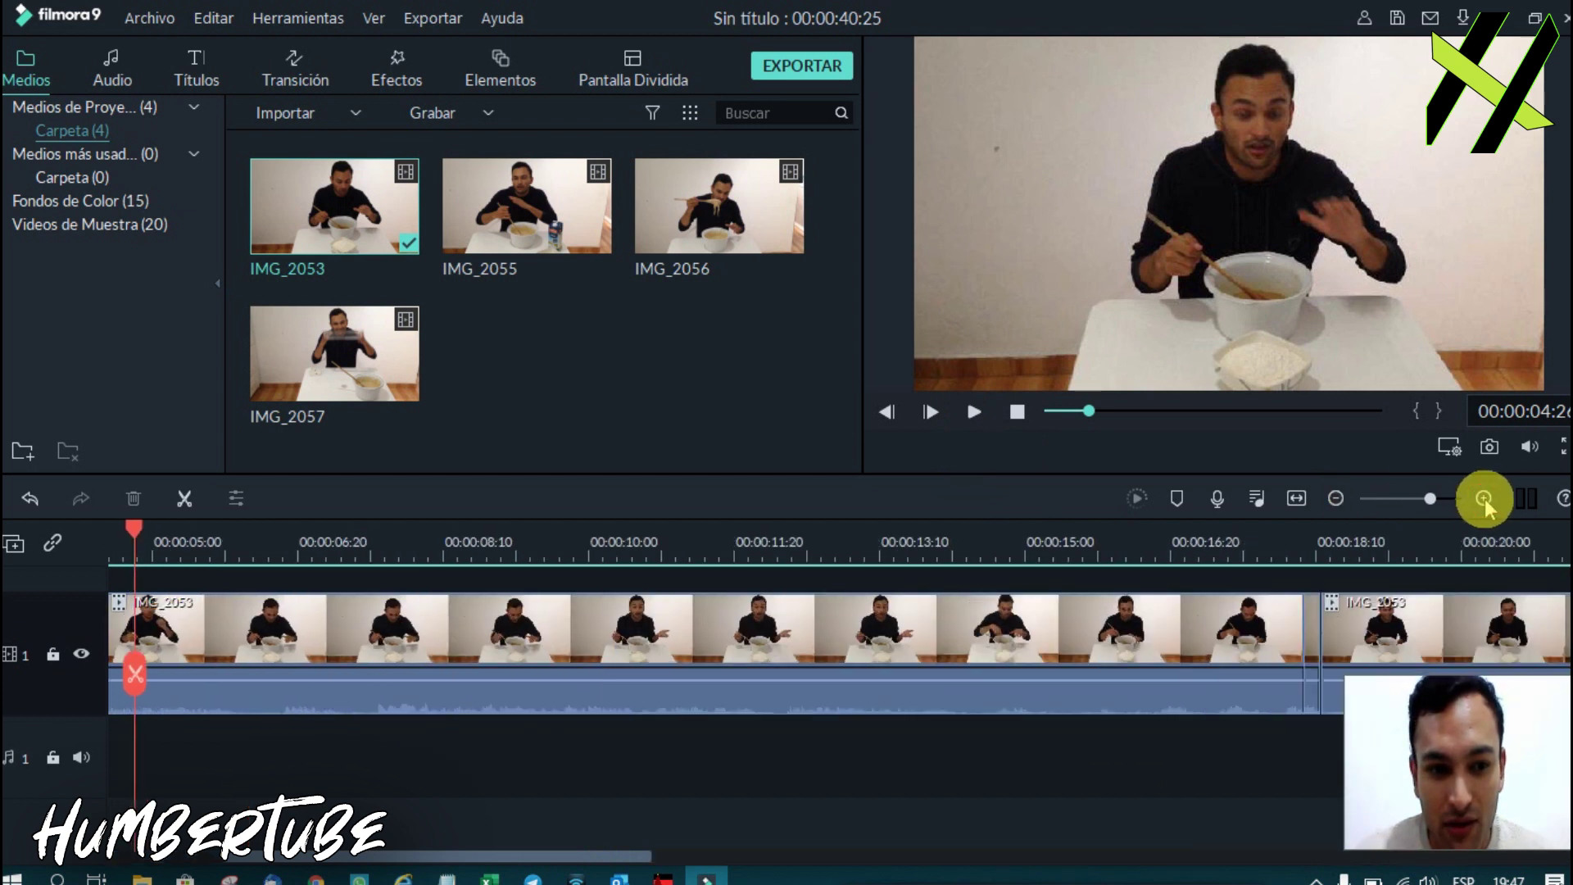
left_click_drag(133, 528, 283, 528)
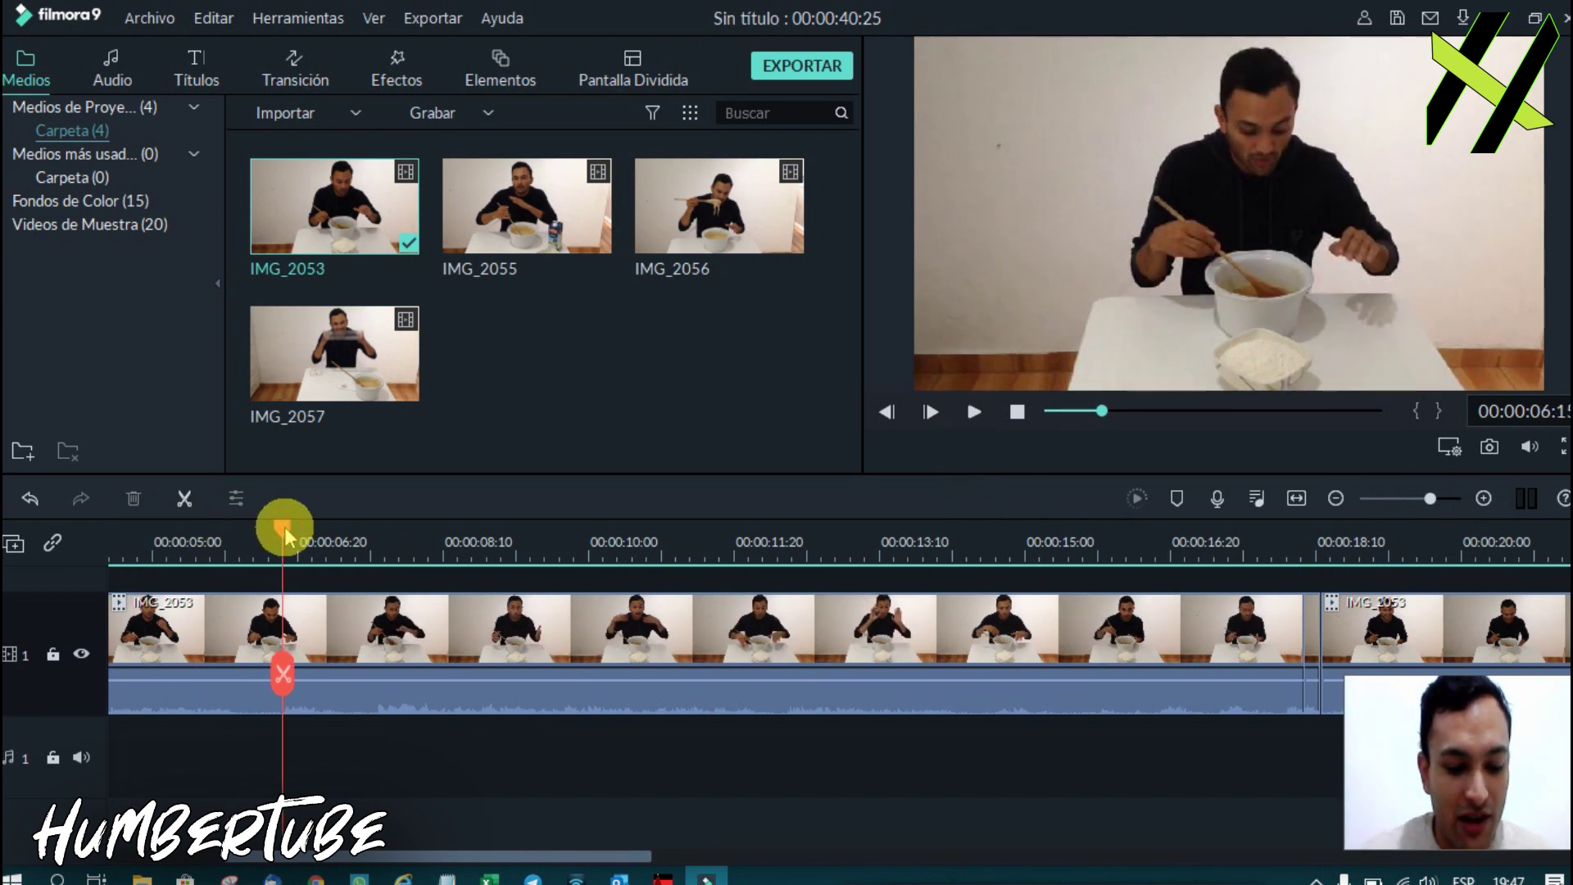
key("ctrl+b")
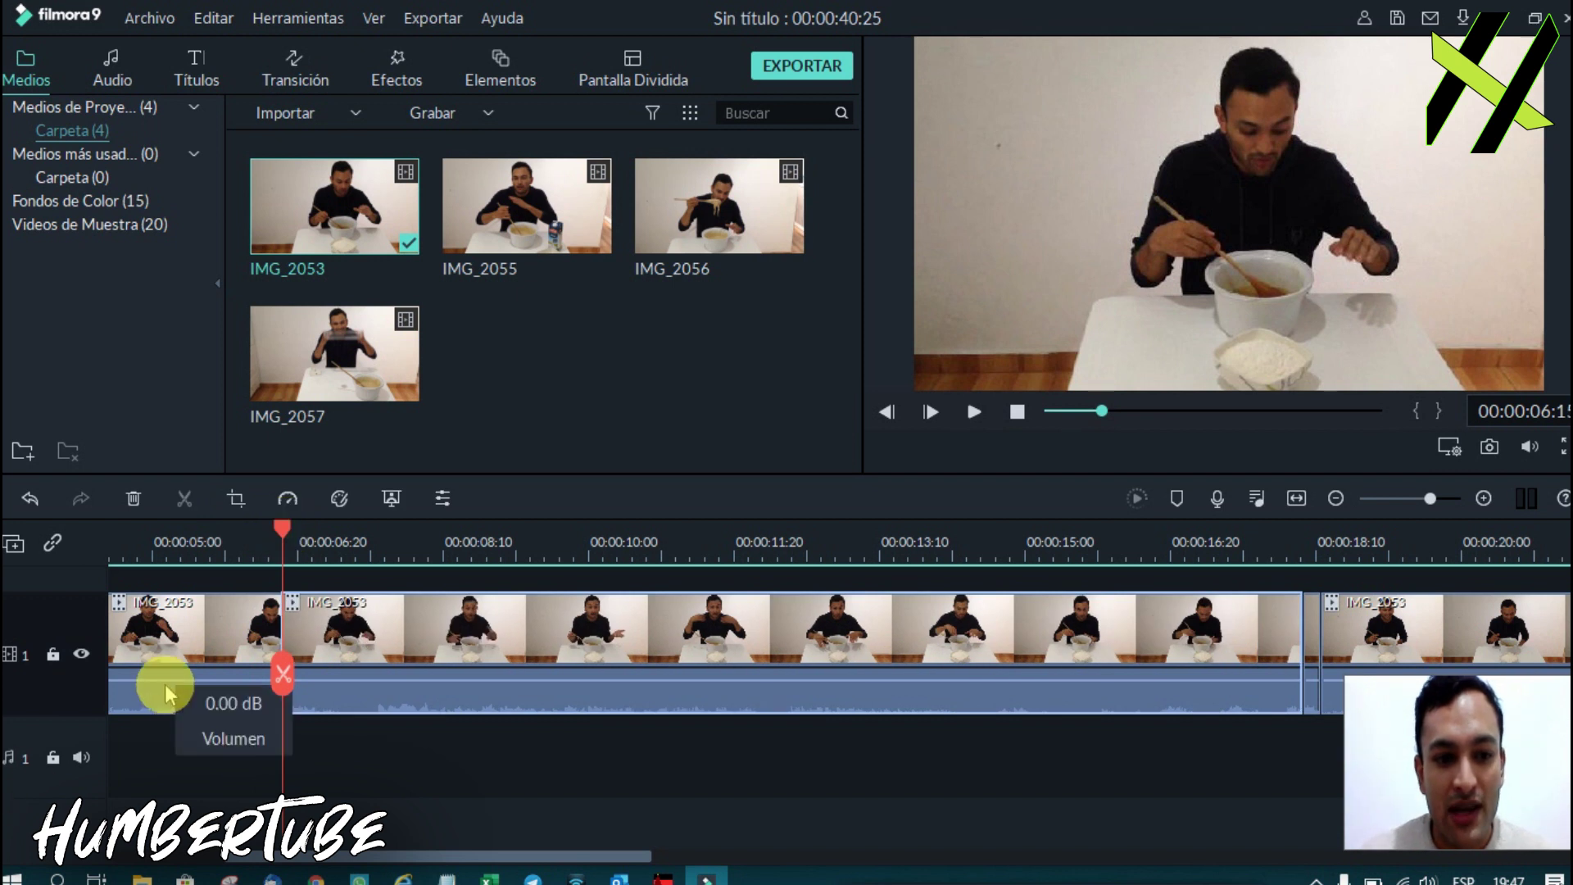
left_click(177, 652)
key("Delete")
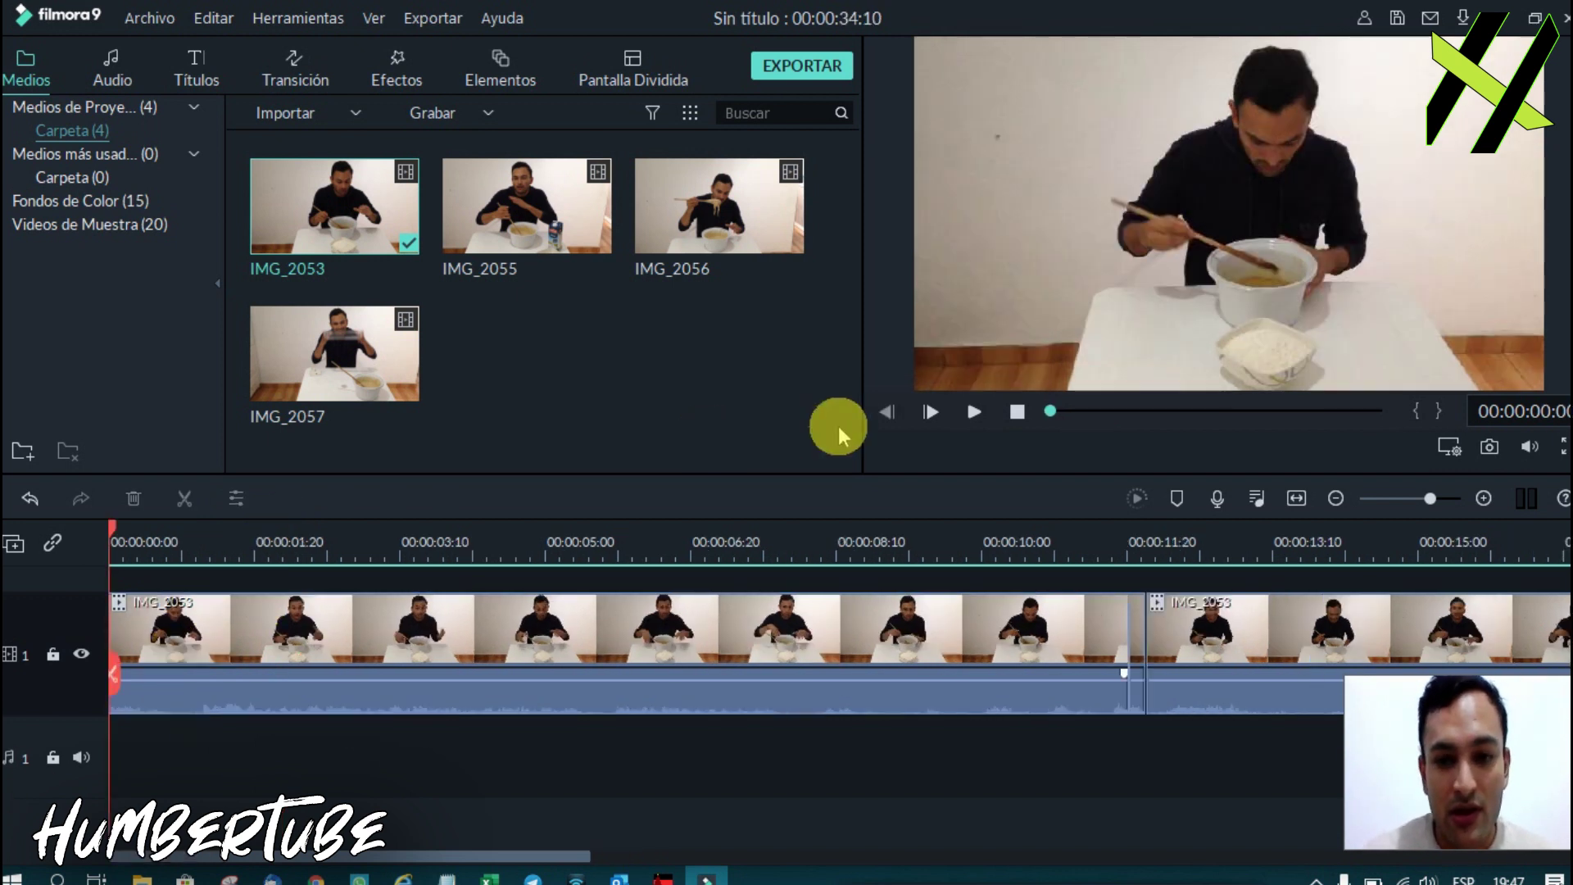
Review the trimmed timeline, then delete the first clip entirely.
left_click(974, 411)
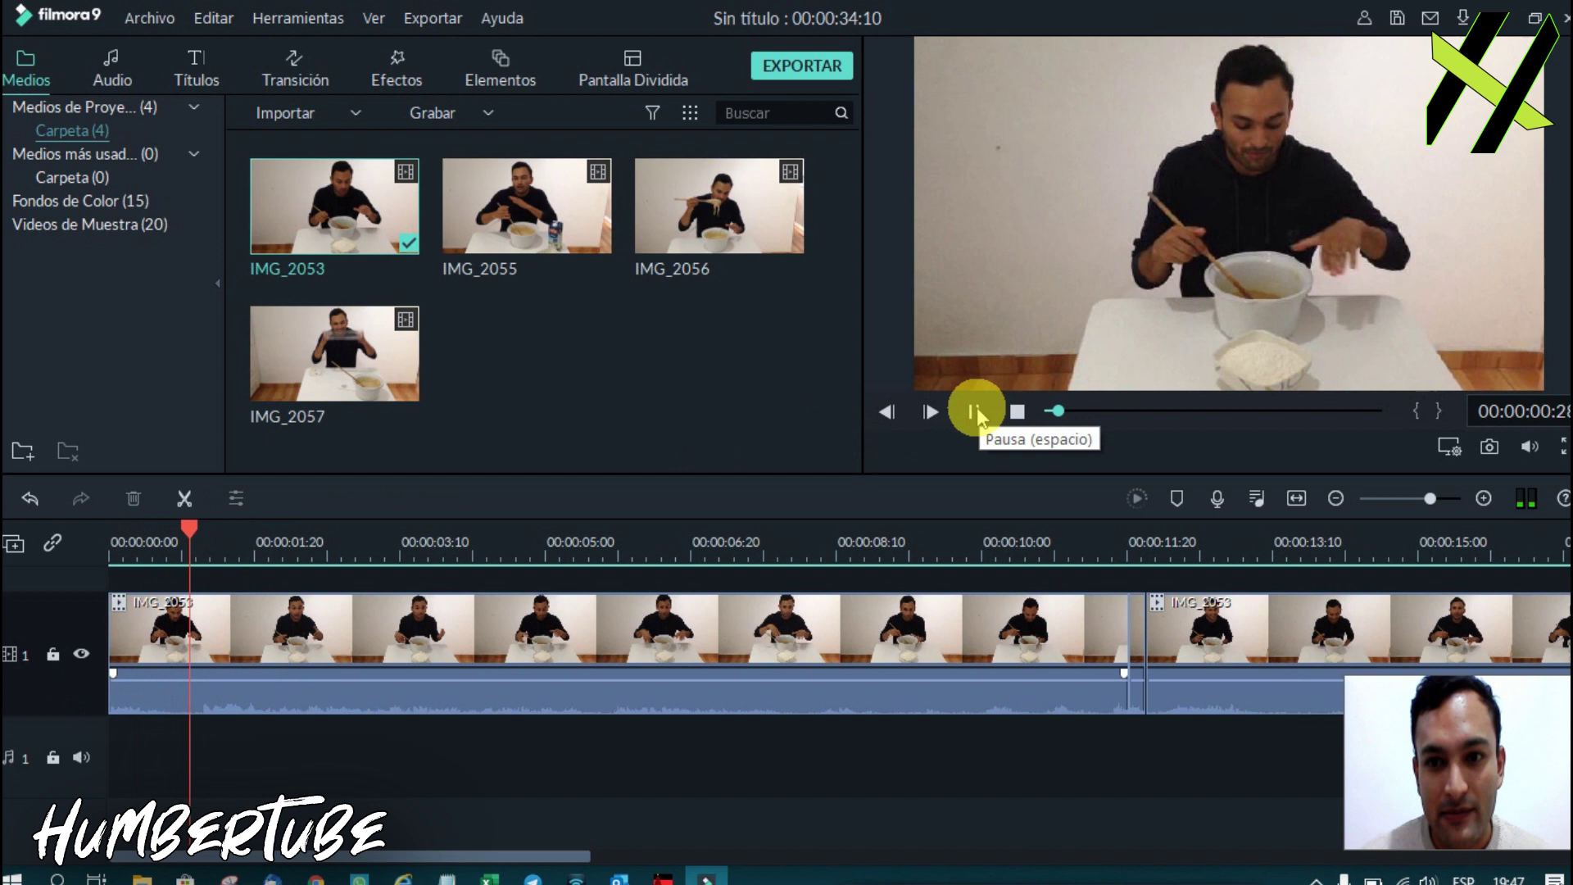
left_click(977, 406)
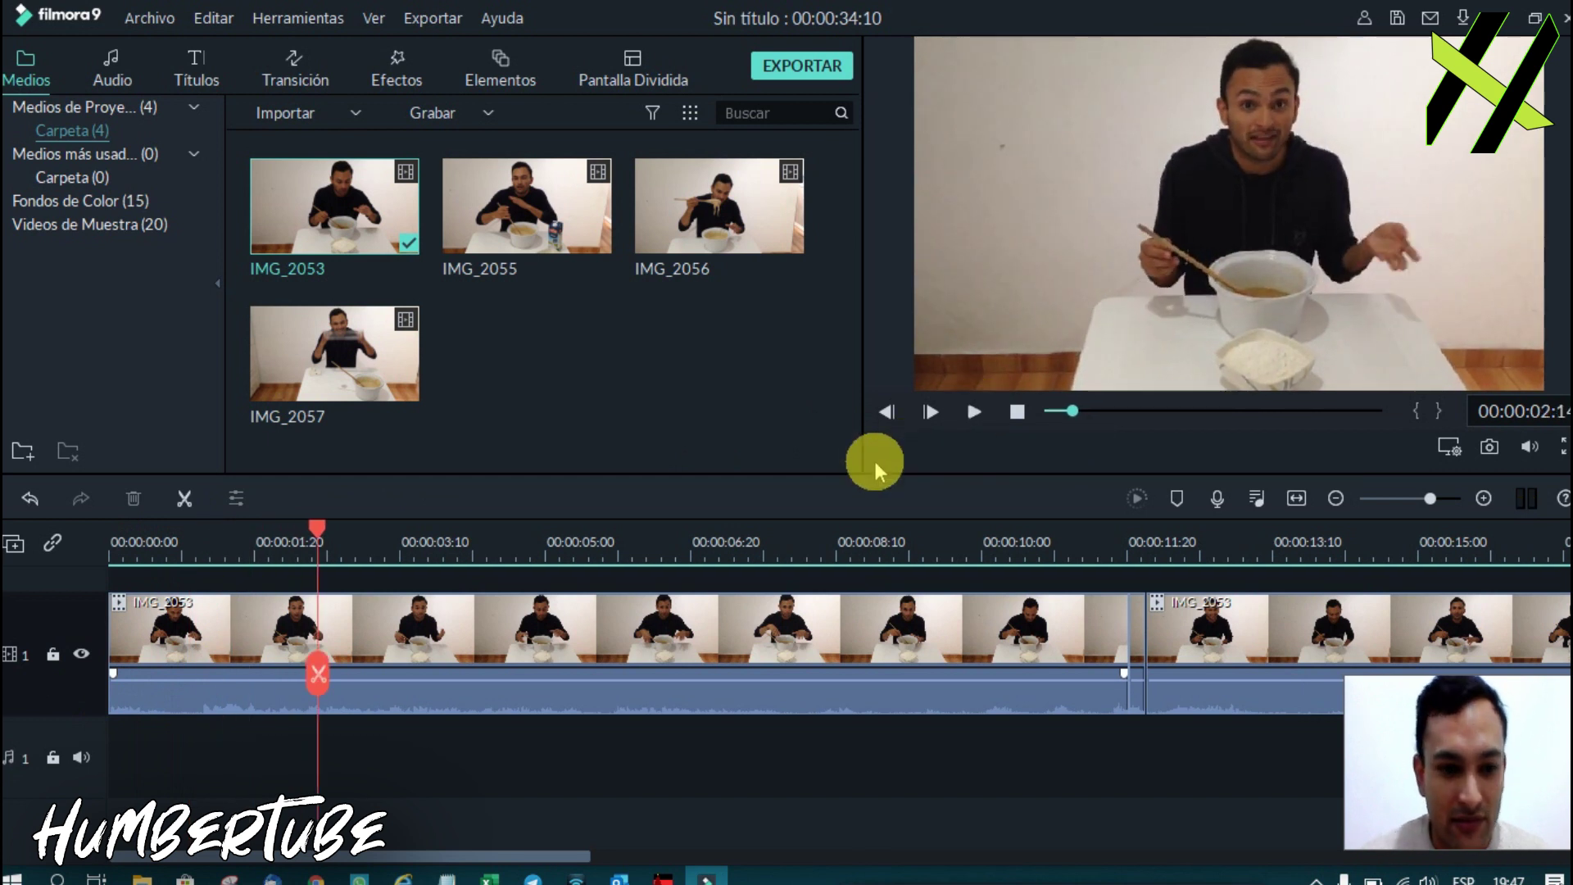
left_click(536, 557)
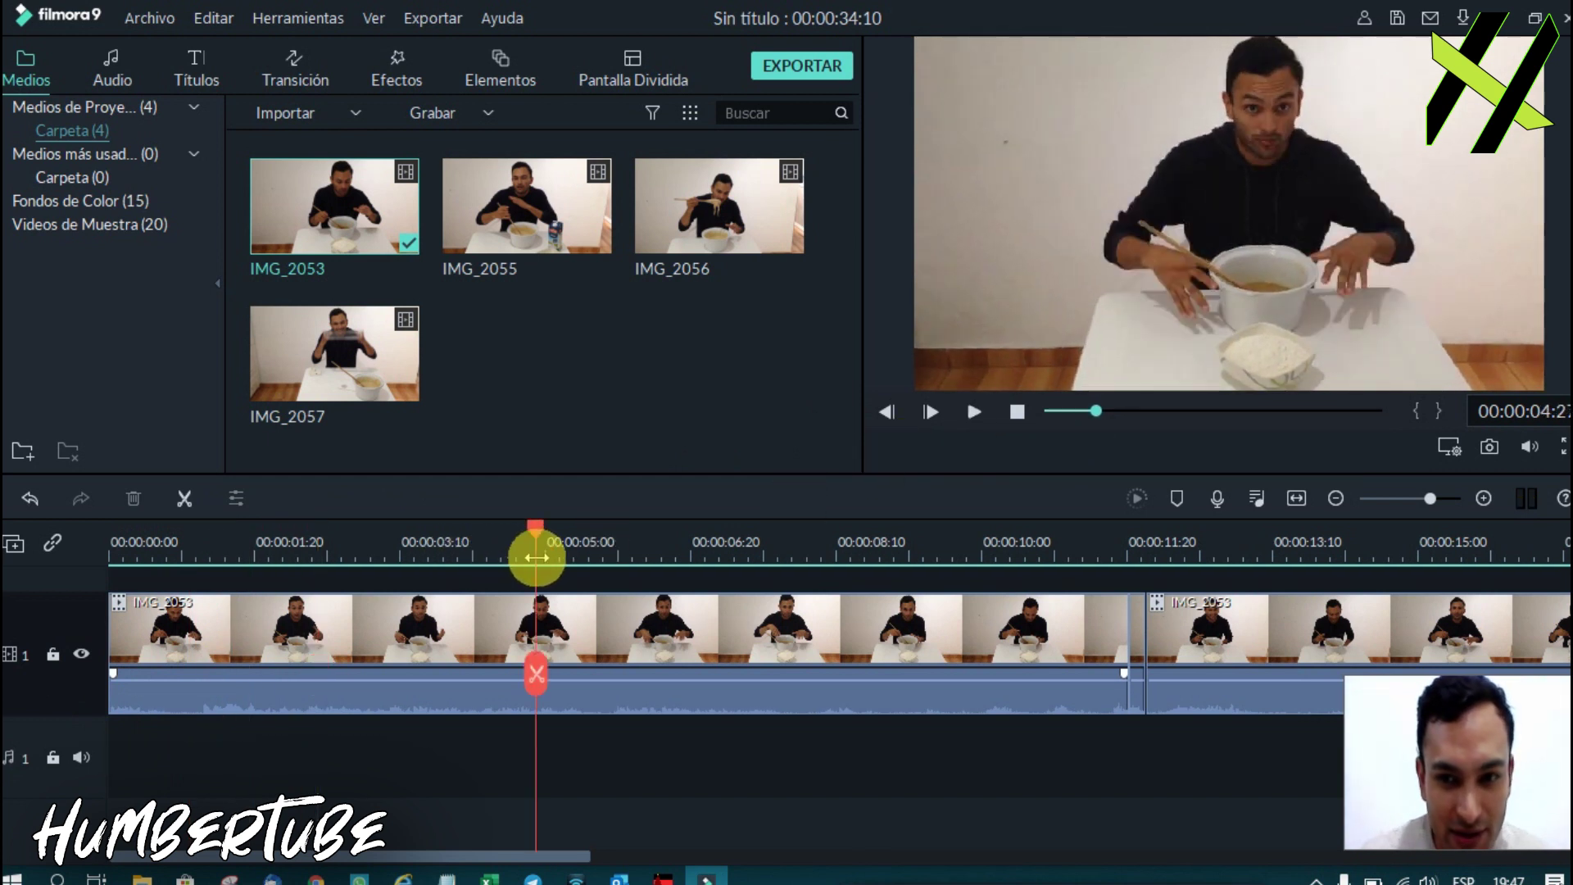
mouse_move(536, 557)
left_mouse_down()
mouse_move(641, 531)
mouse_move(904, 522)
left_mouse_up()
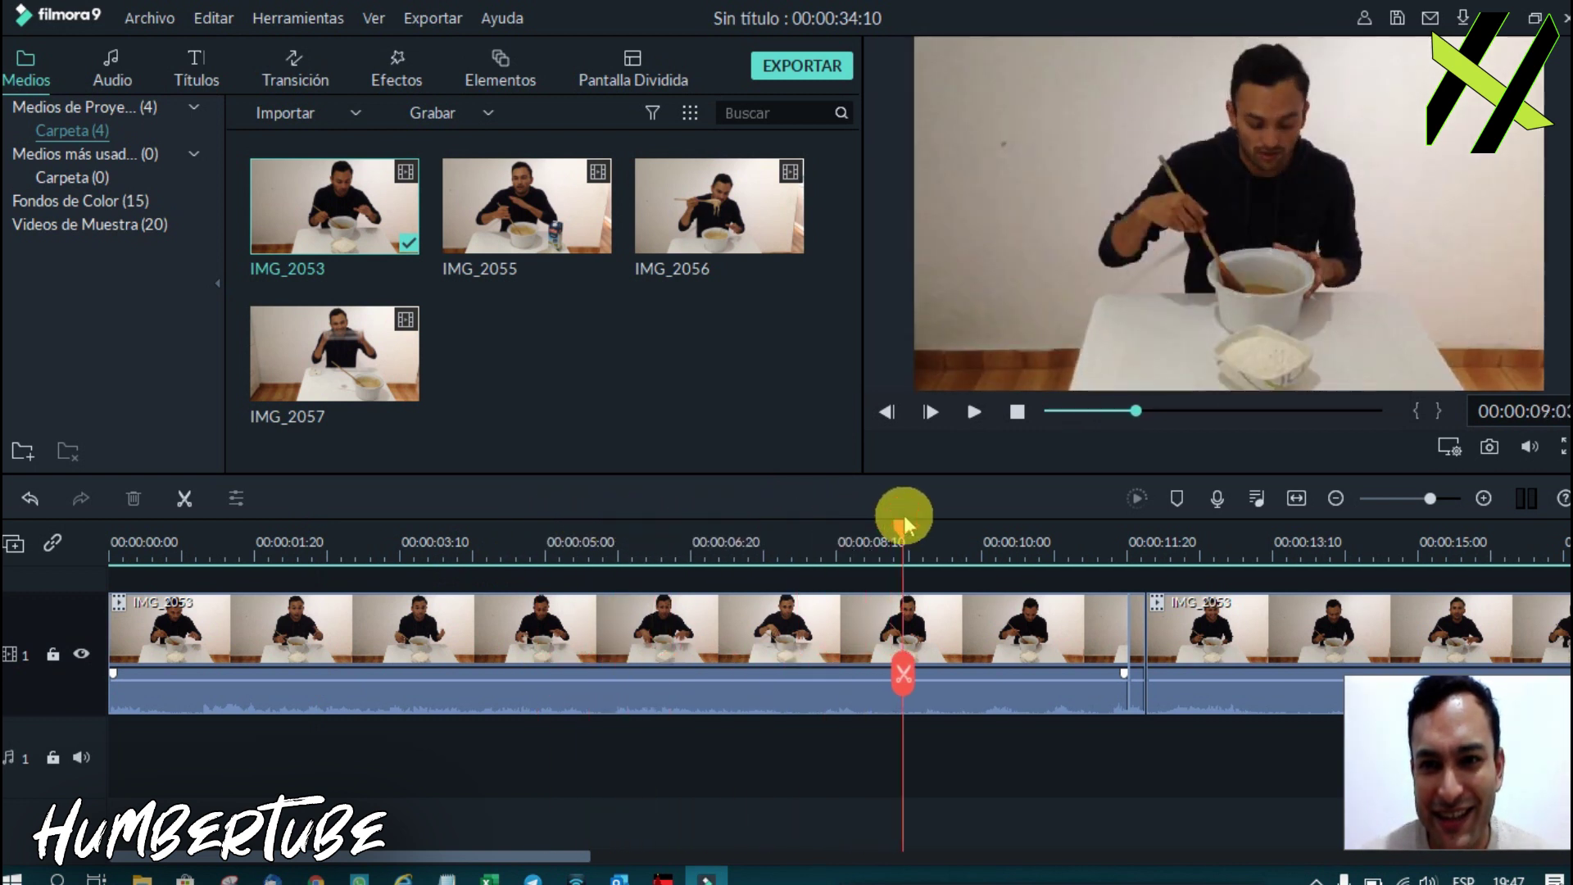
left_click(949, 629)
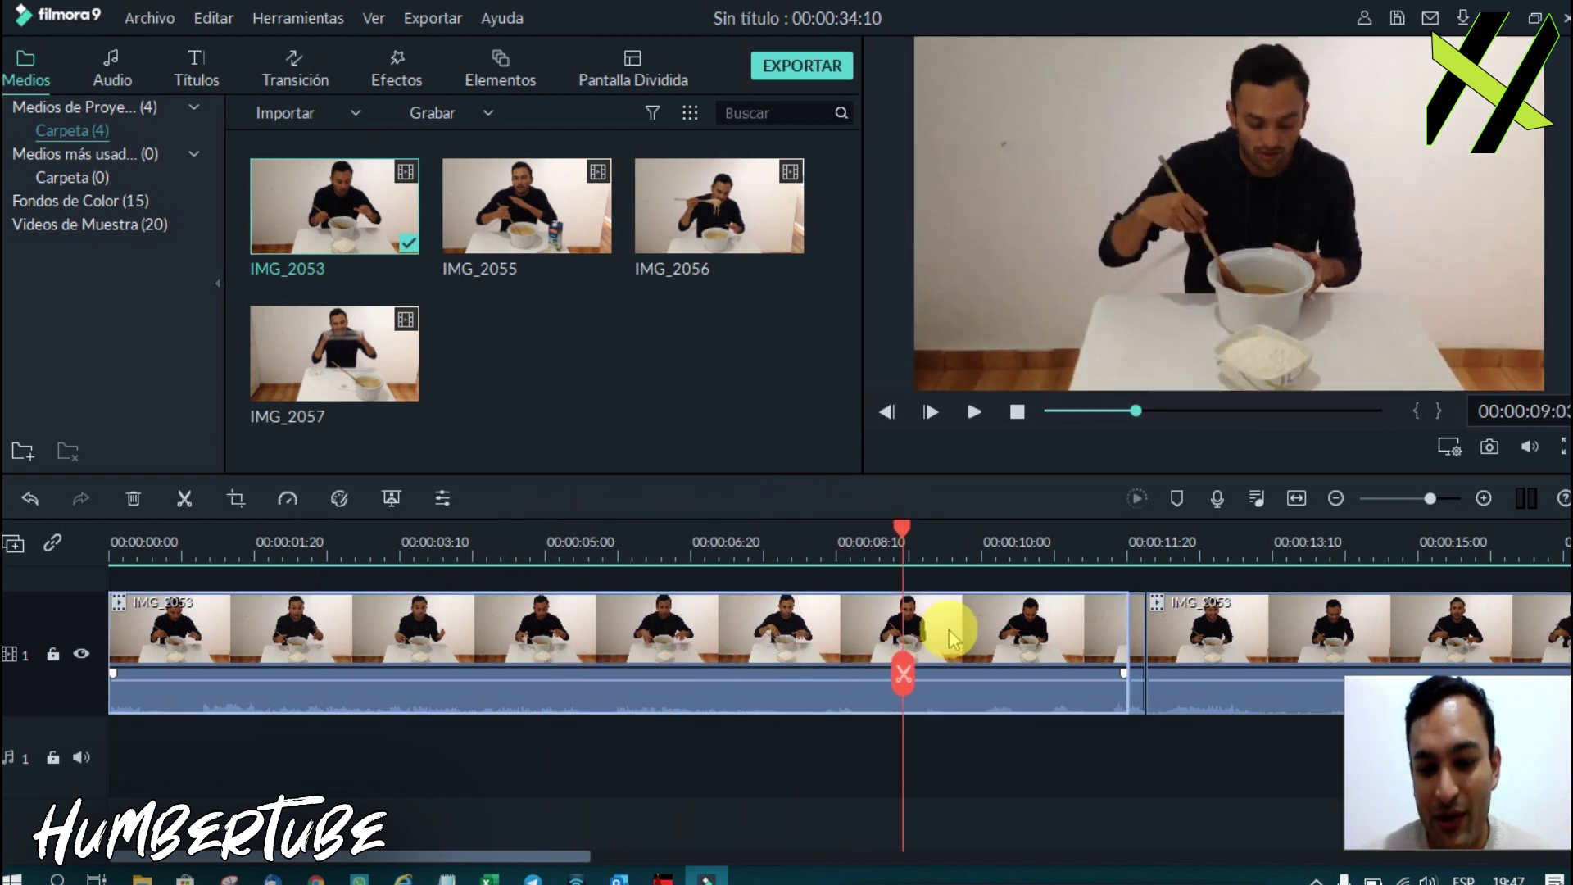
key("Delete")
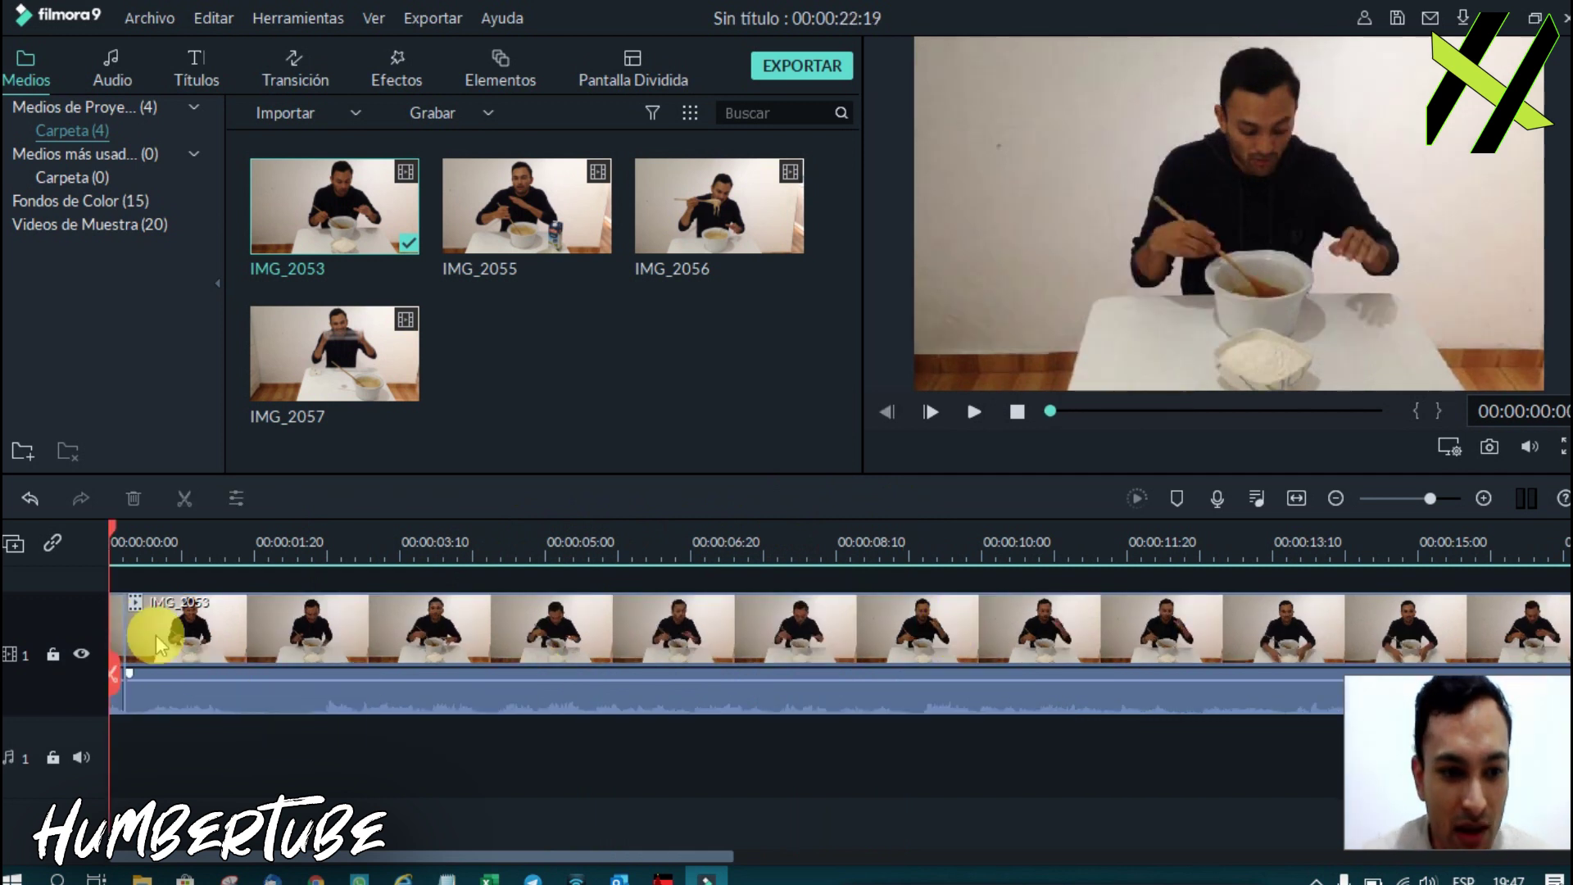
Trim a few frames off the clip's start and review the edit around 1:20.
left_click_drag(156, 636, 116, 622)
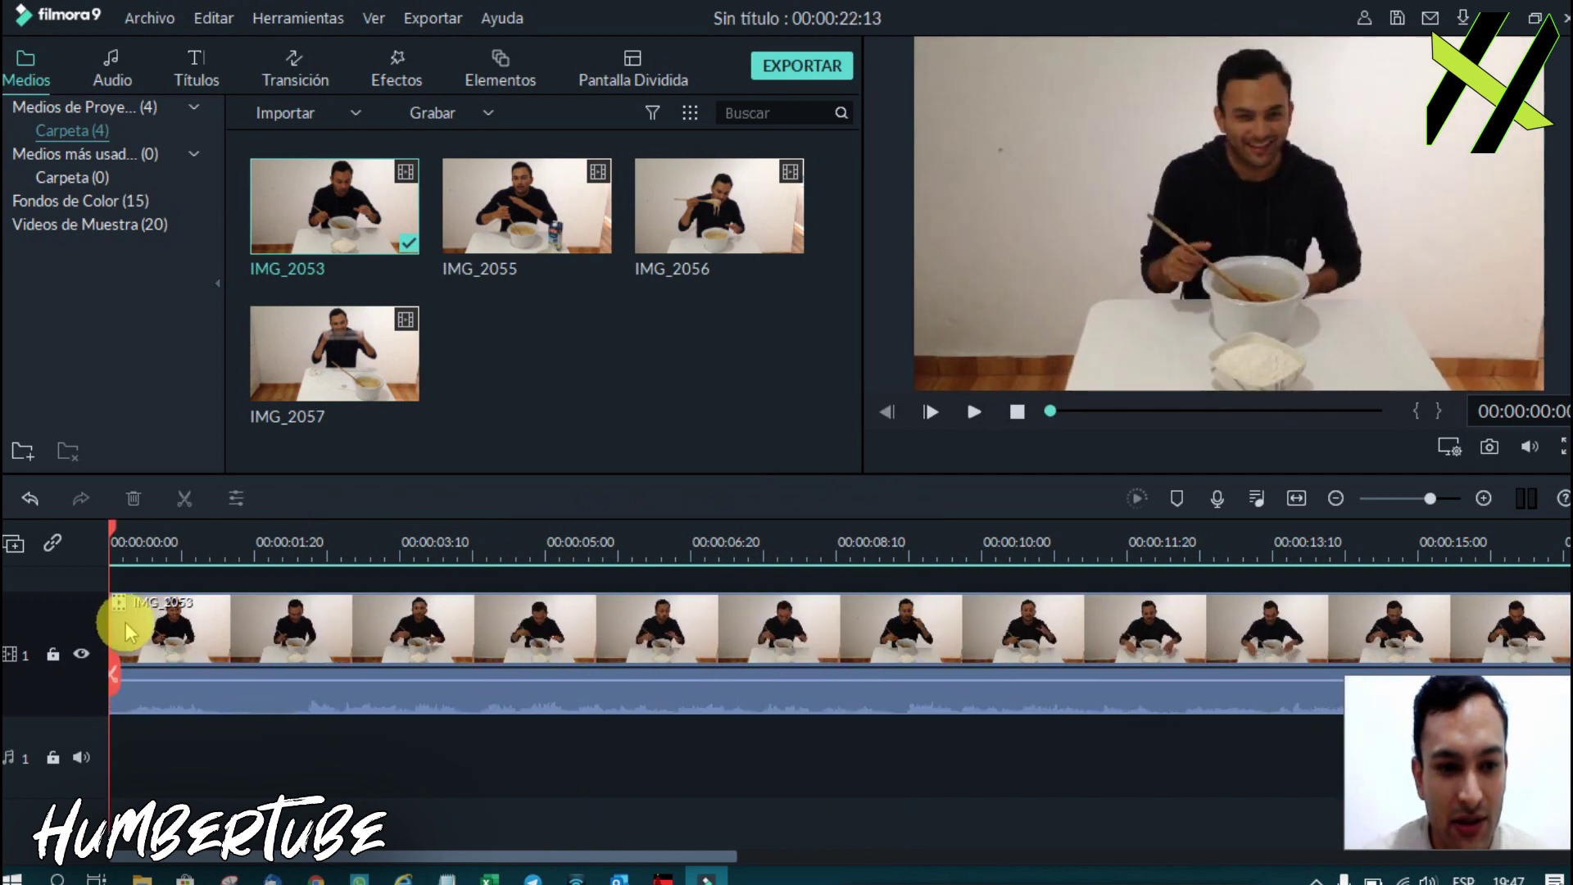
left_click(306, 537)
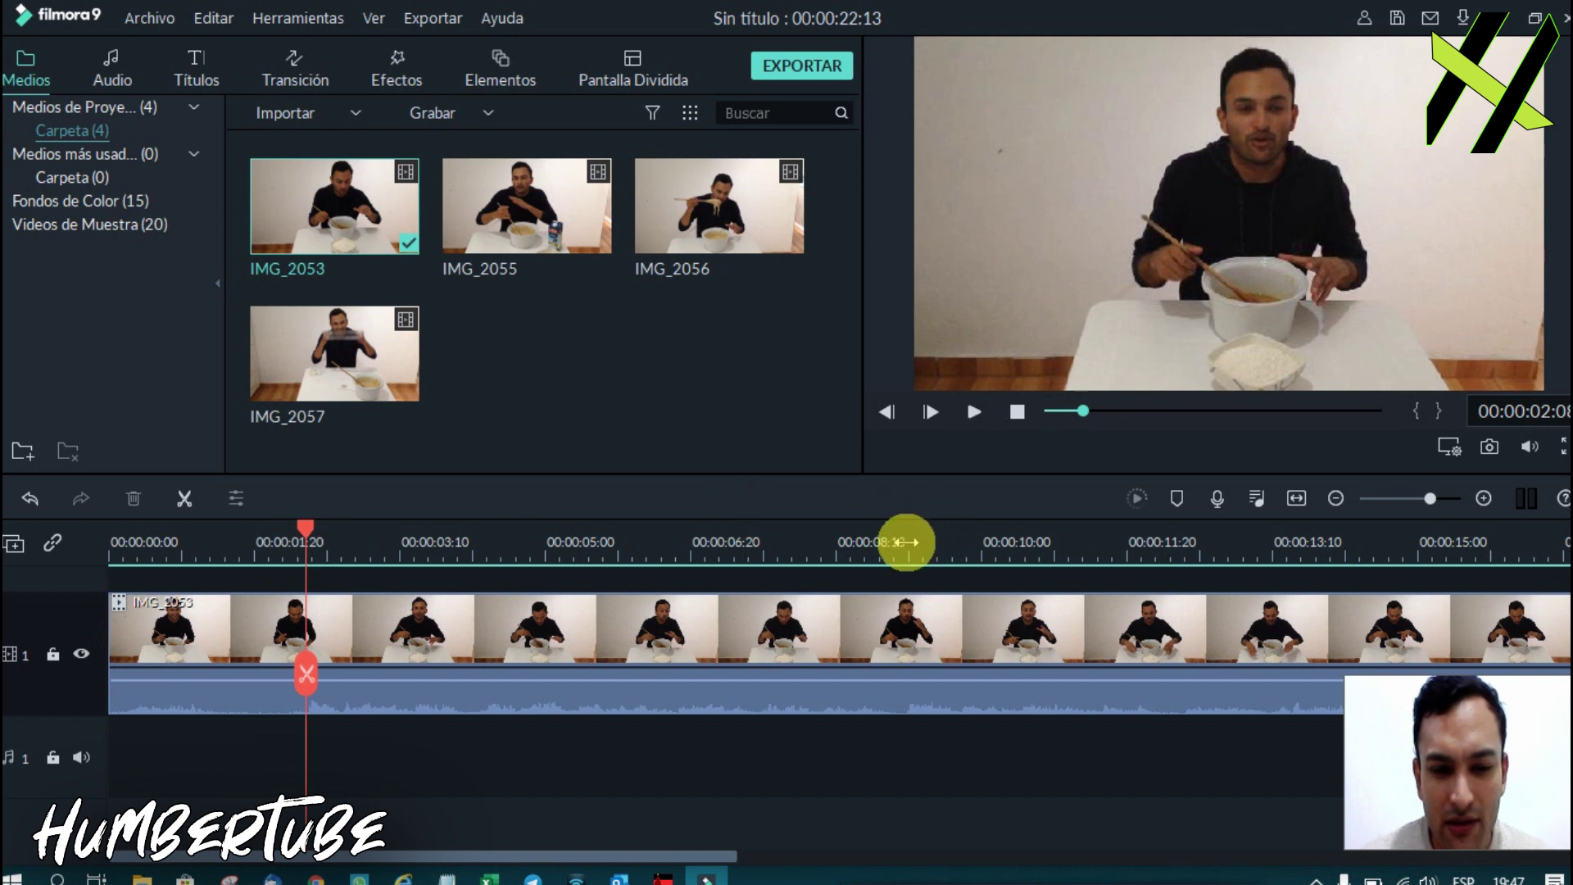
left_click(975, 411)
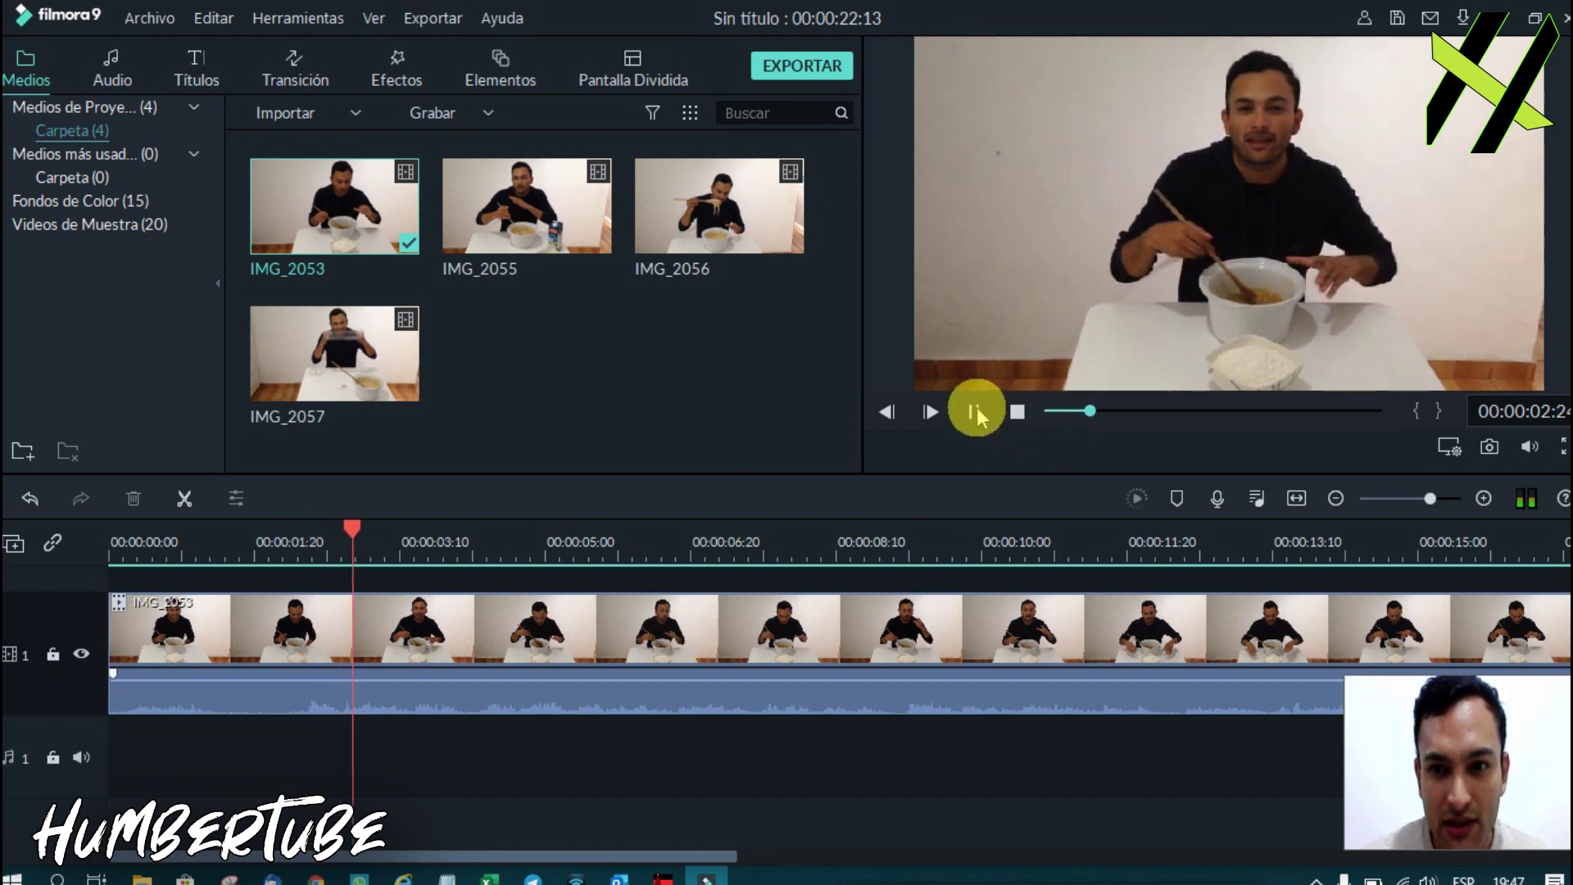
left_click(354, 530)
mouse_move(354, 531)
left_mouse_down()
mouse_move(301, 680)
mouse_move(254, 645)
left_mouse_up()
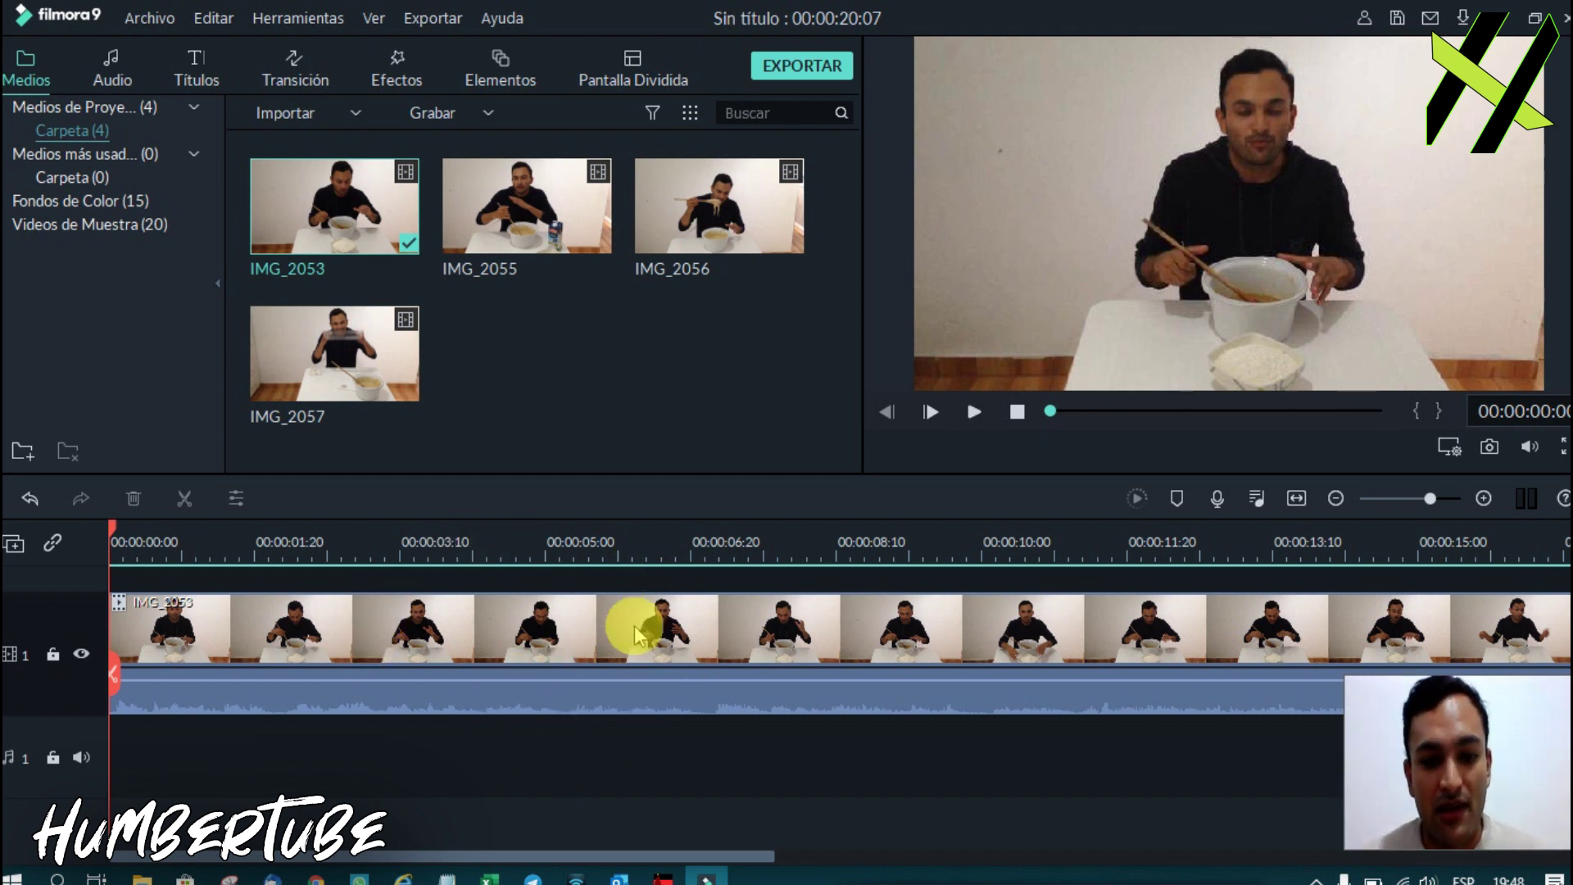
Split IMG_2053 at about 00:00:06:06 and one second later, selecting the short middle piece.
left_click(578, 528)
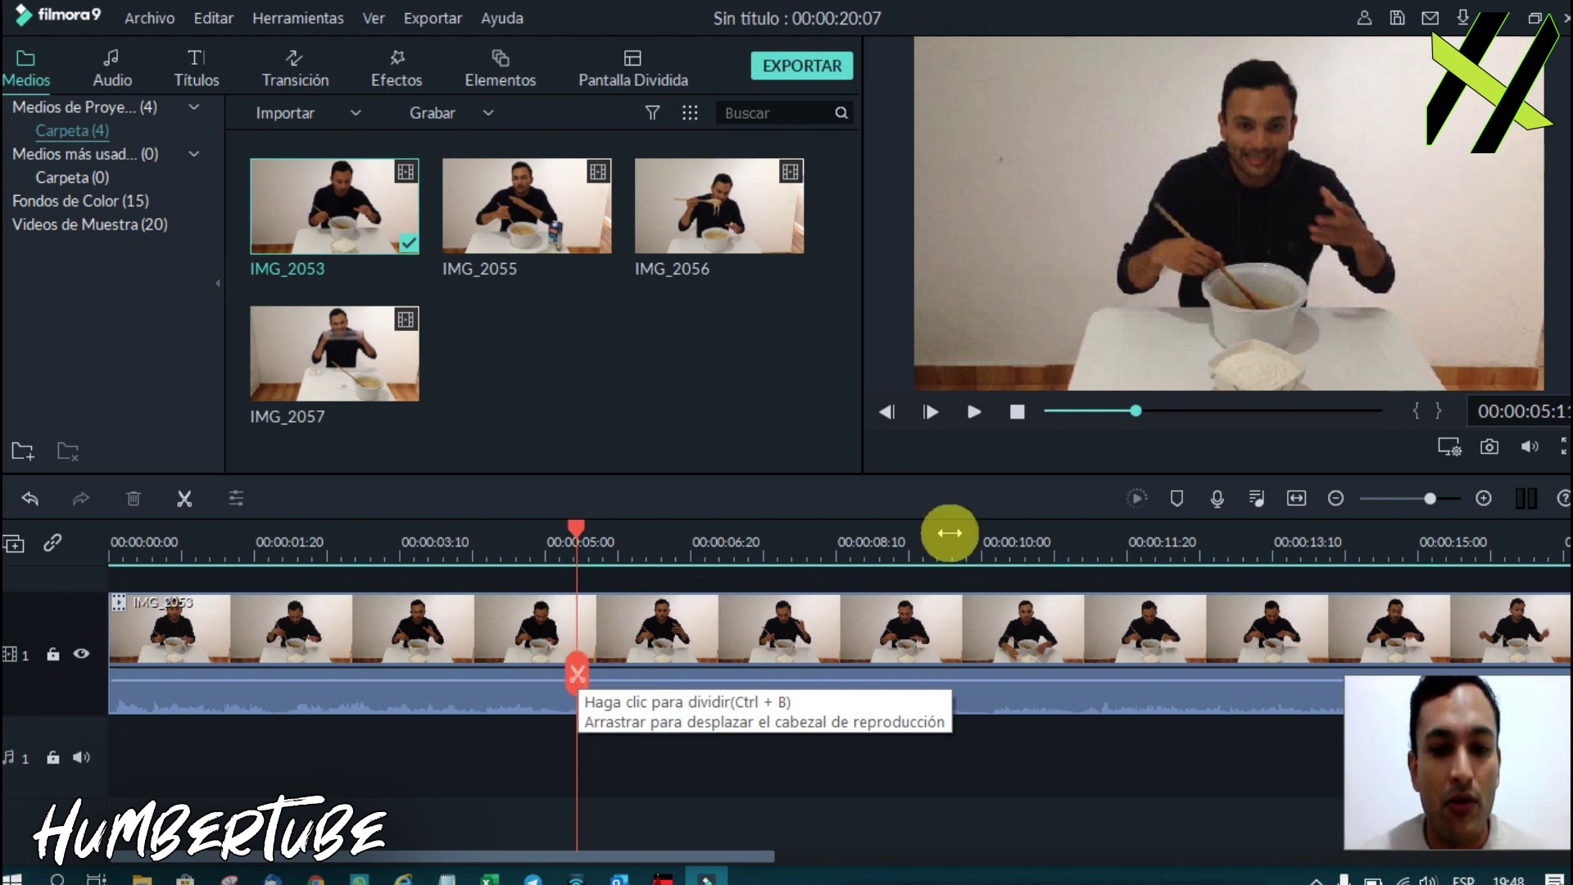
left_click(973, 411)
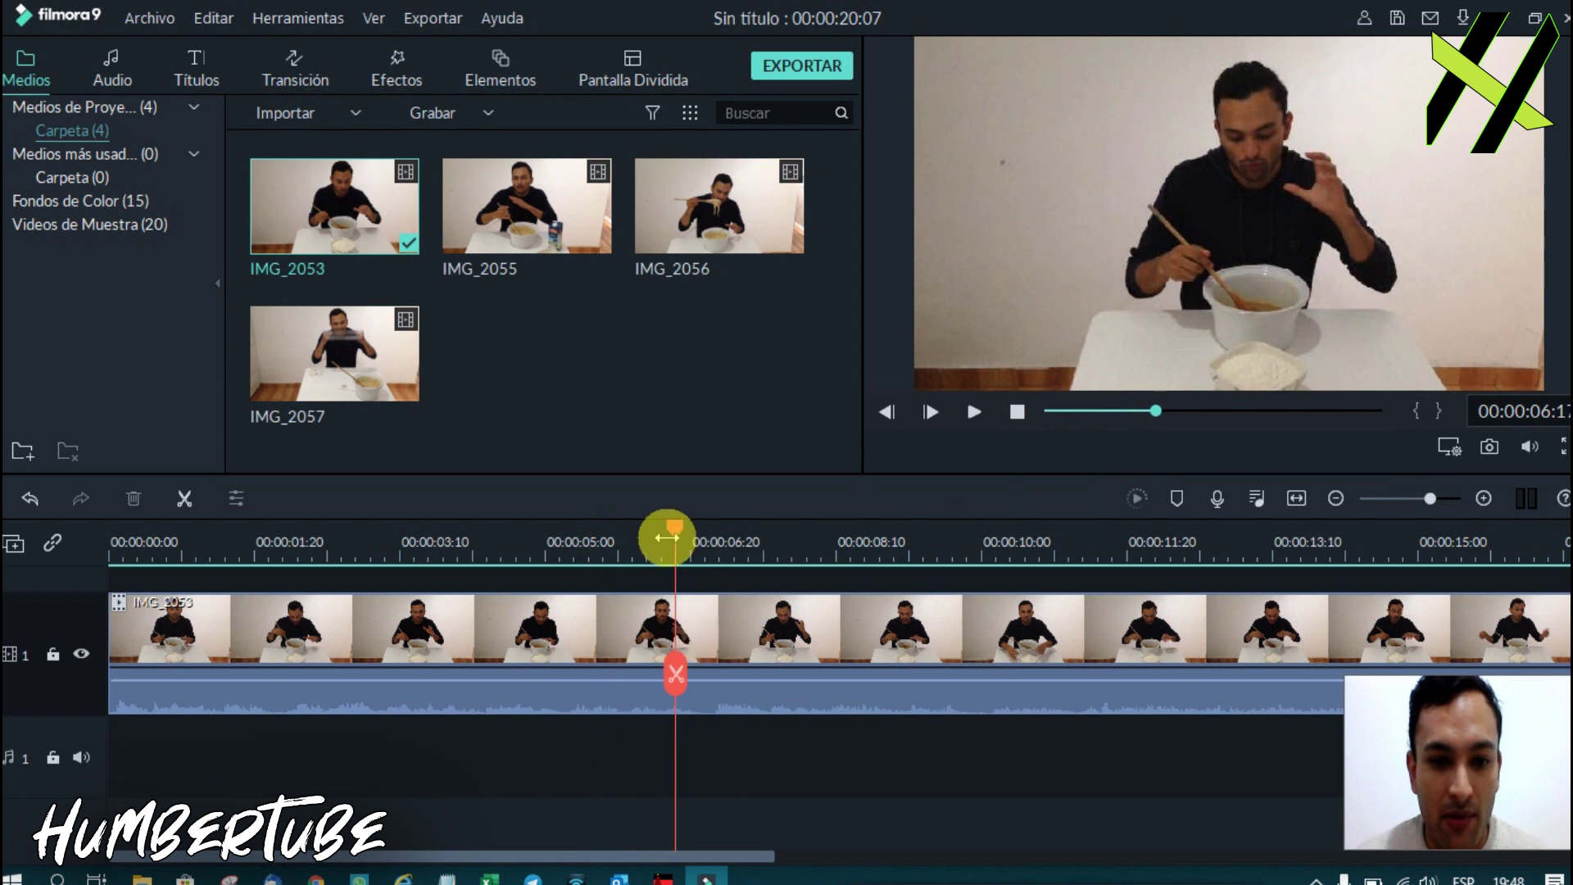
left_click_drag(671, 529, 649, 531)
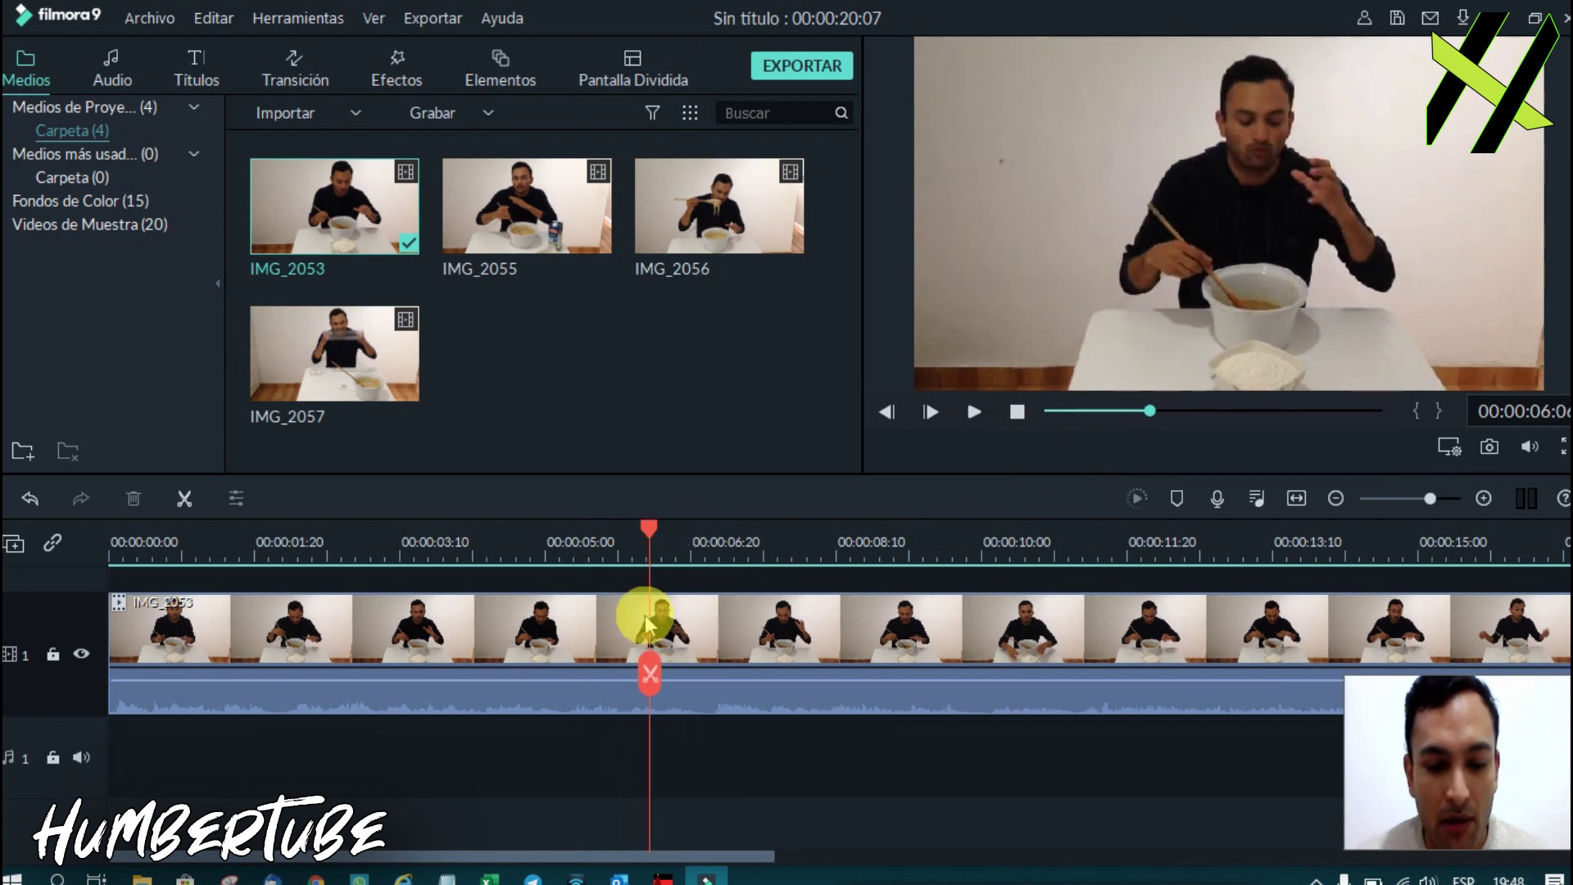
left_click(649, 673)
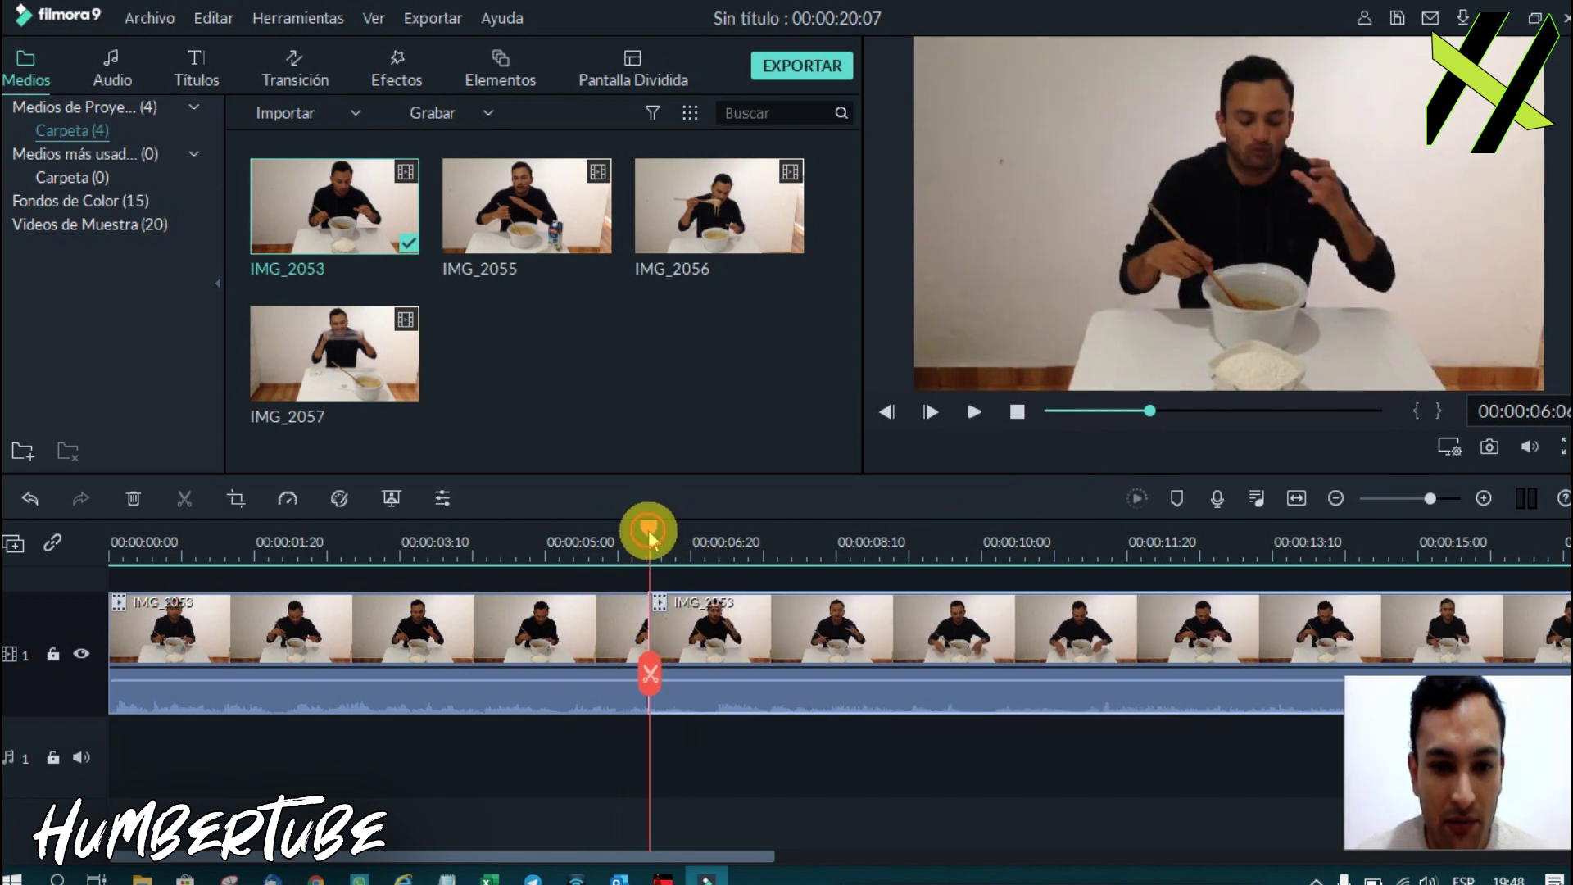
left_click_drag(649, 537, 739, 545)
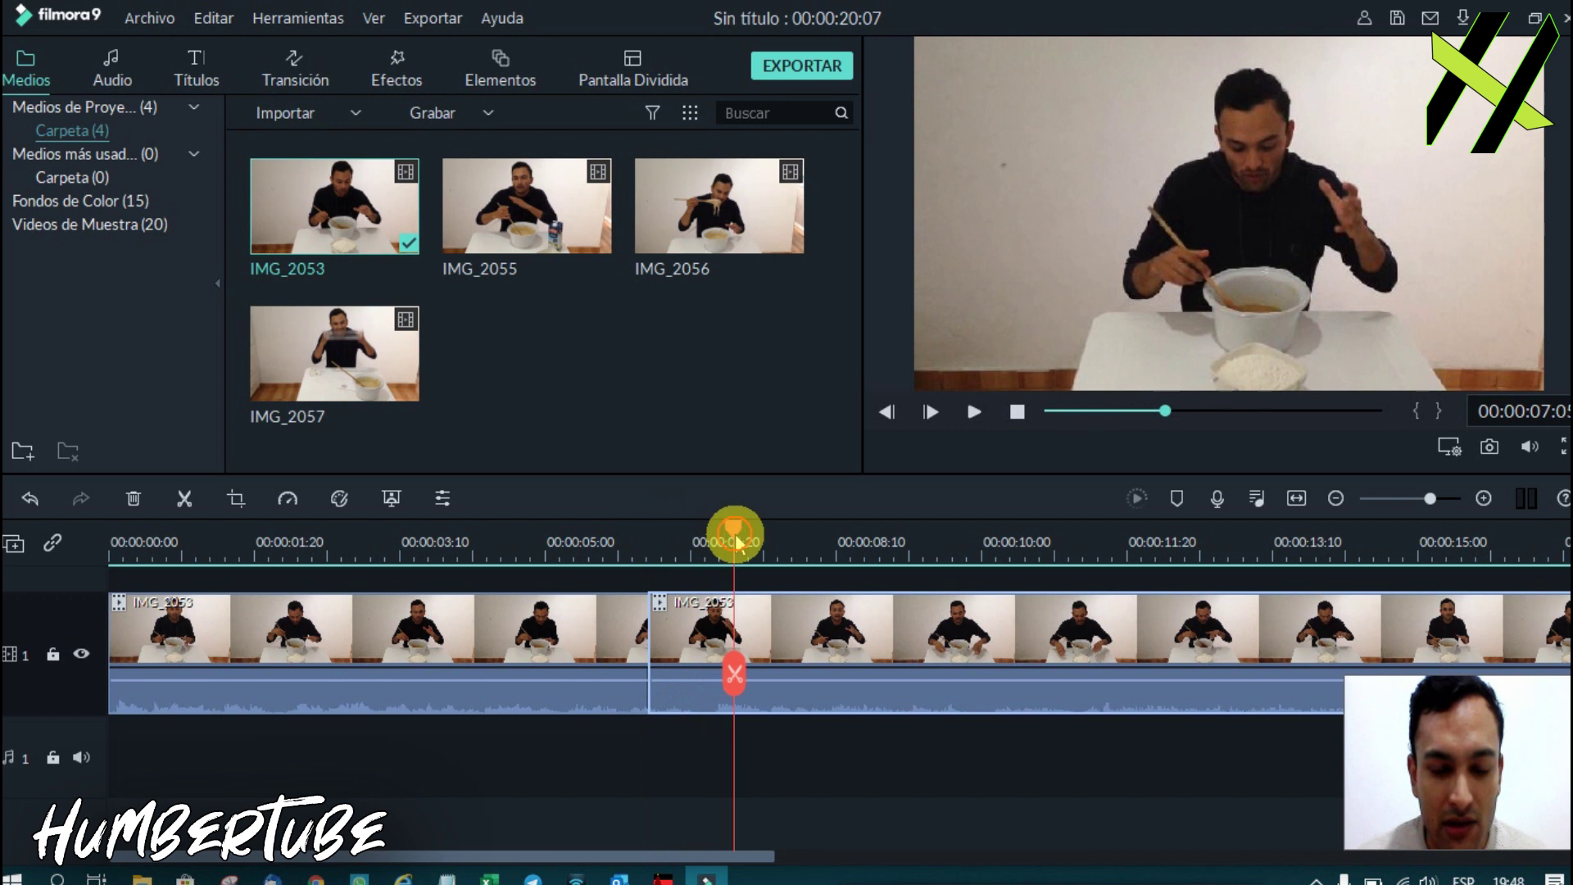
left_click(733, 672)
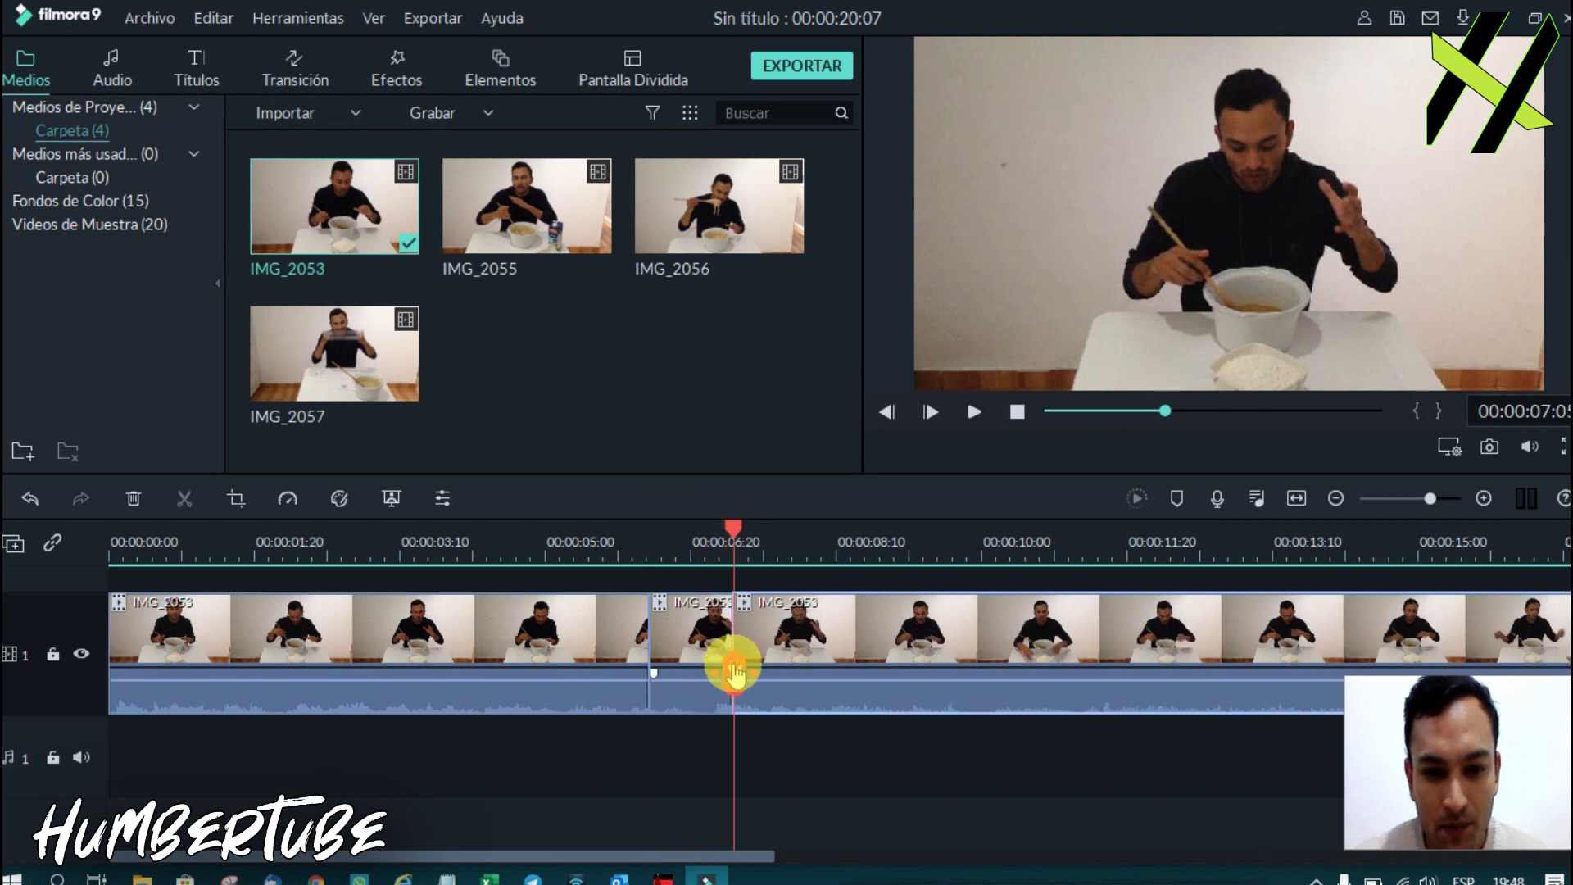
left_click(696, 639)
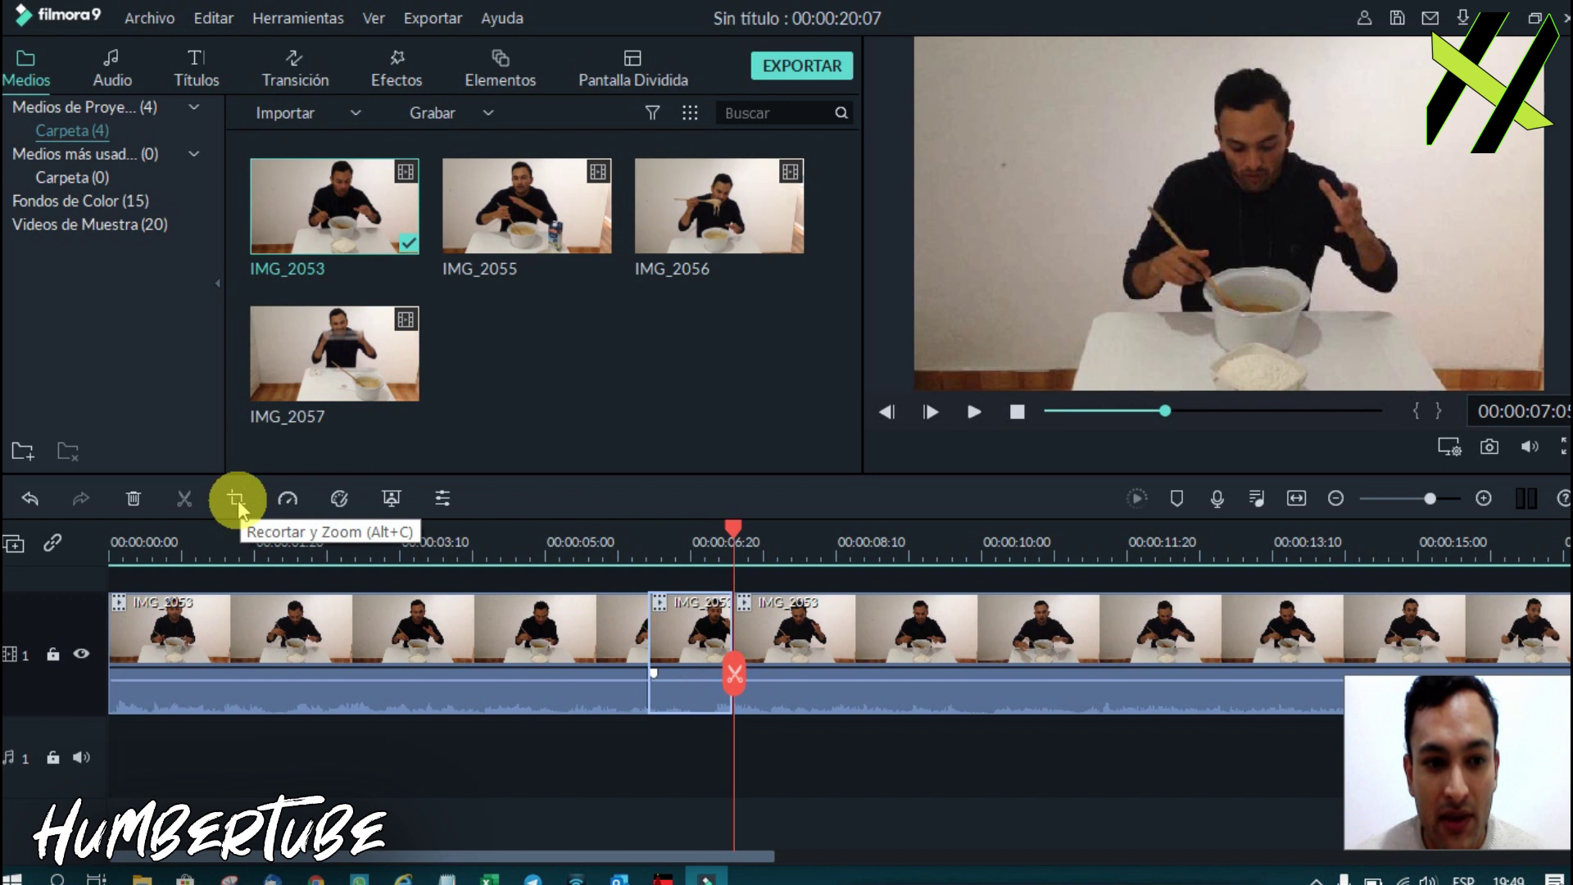
Crop the short piece to a 737 x 415 area over the man's face and upper body, then preview it.
left_click(236, 499)
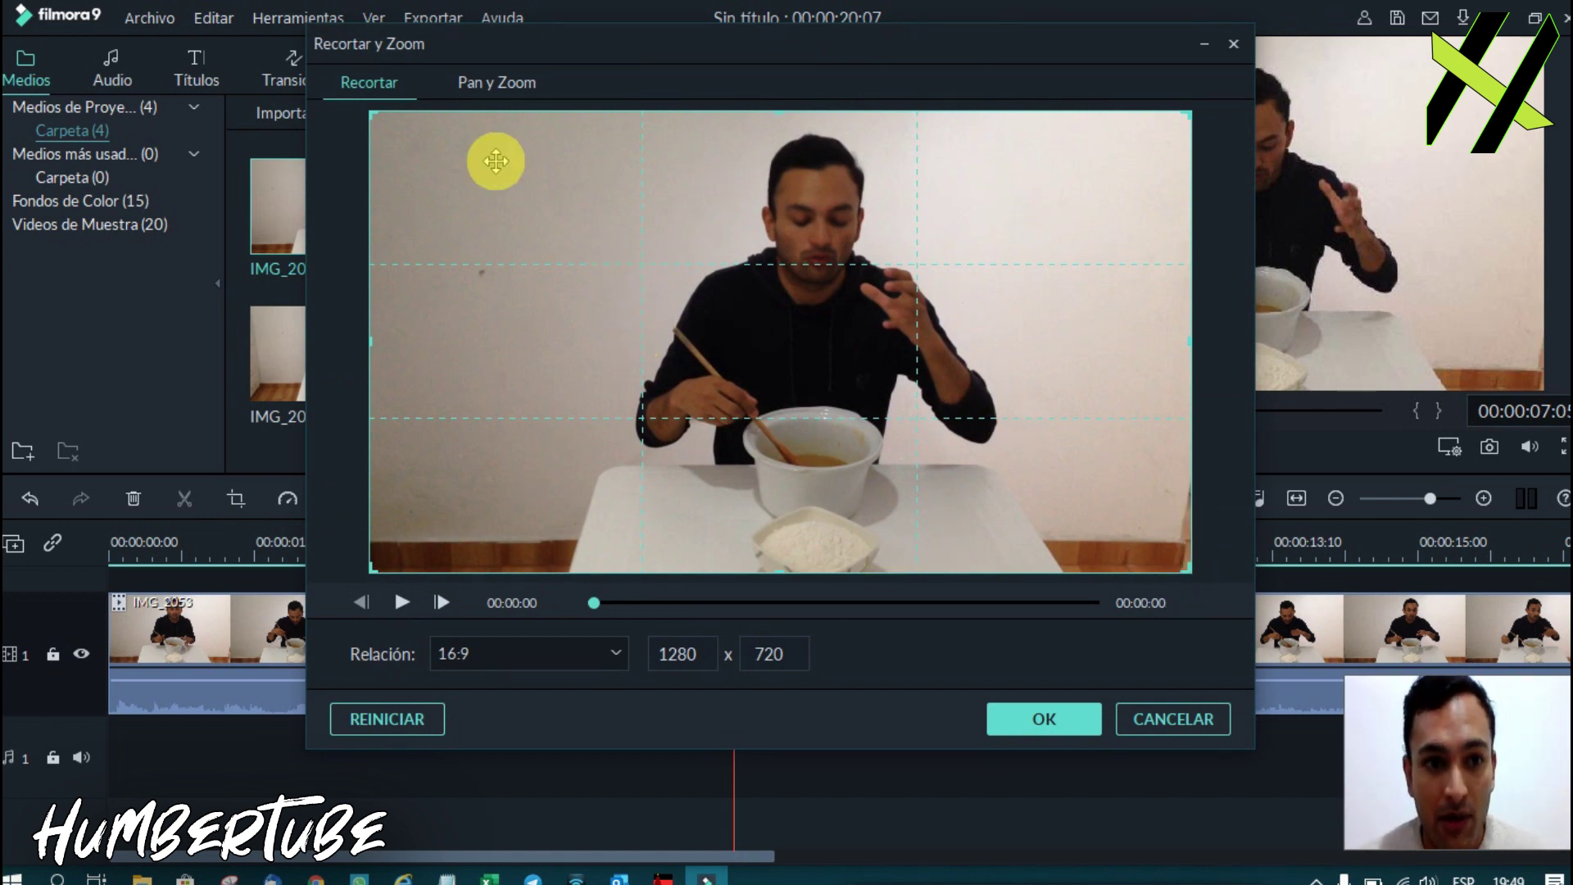
left_click_drag(1188, 567, 688, 348)
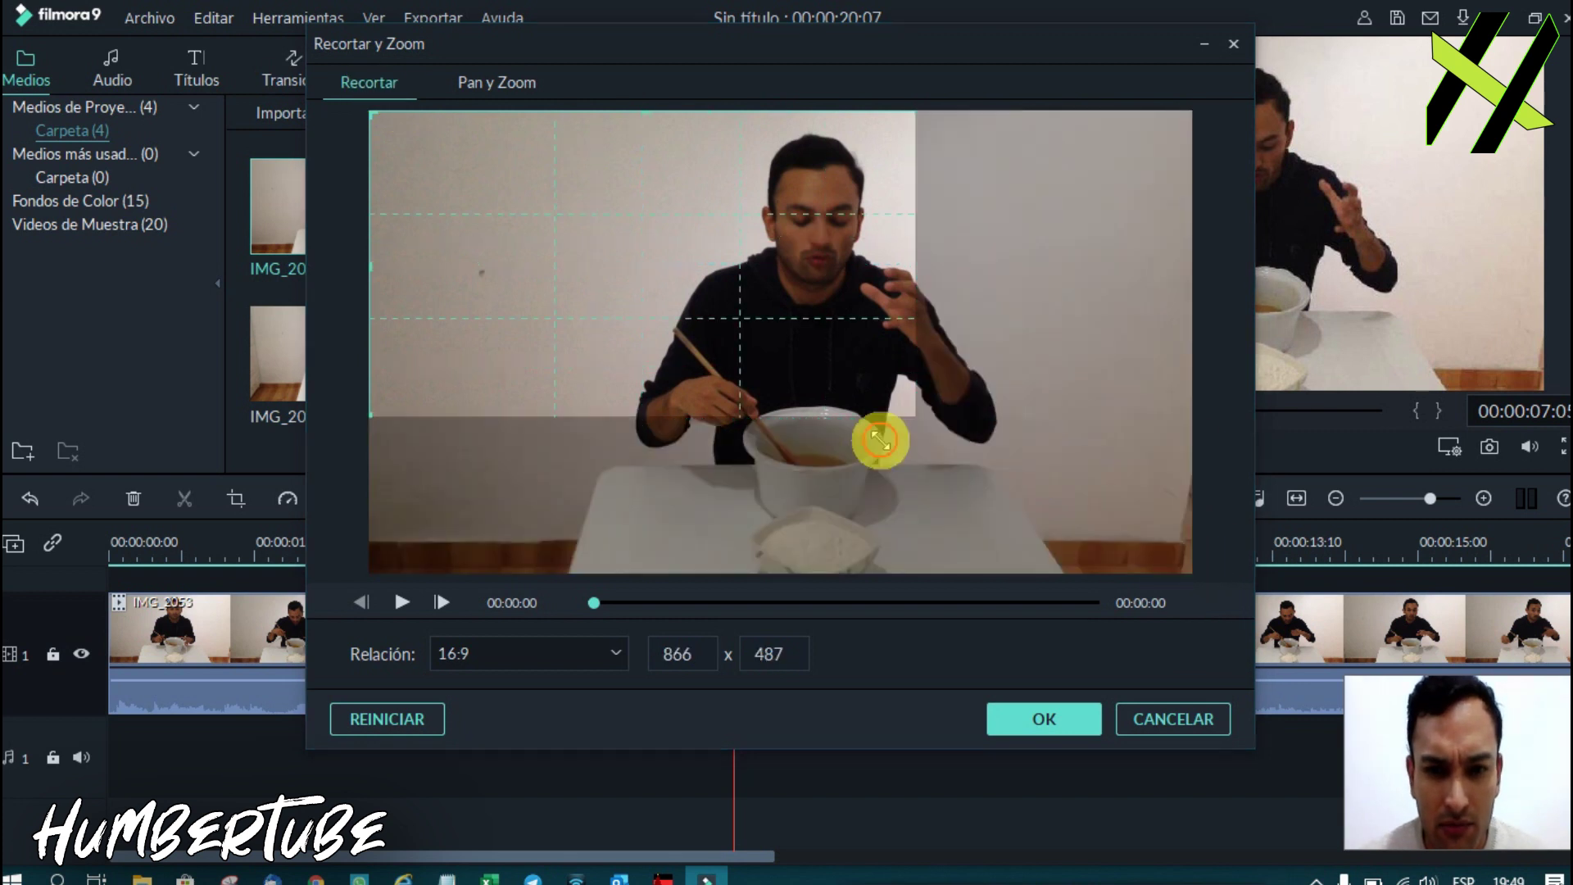
mouse_move(567, 211)
left_mouse_down()
mouse_move(806, 221)
mouse_move(764, 226)
left_mouse_up()
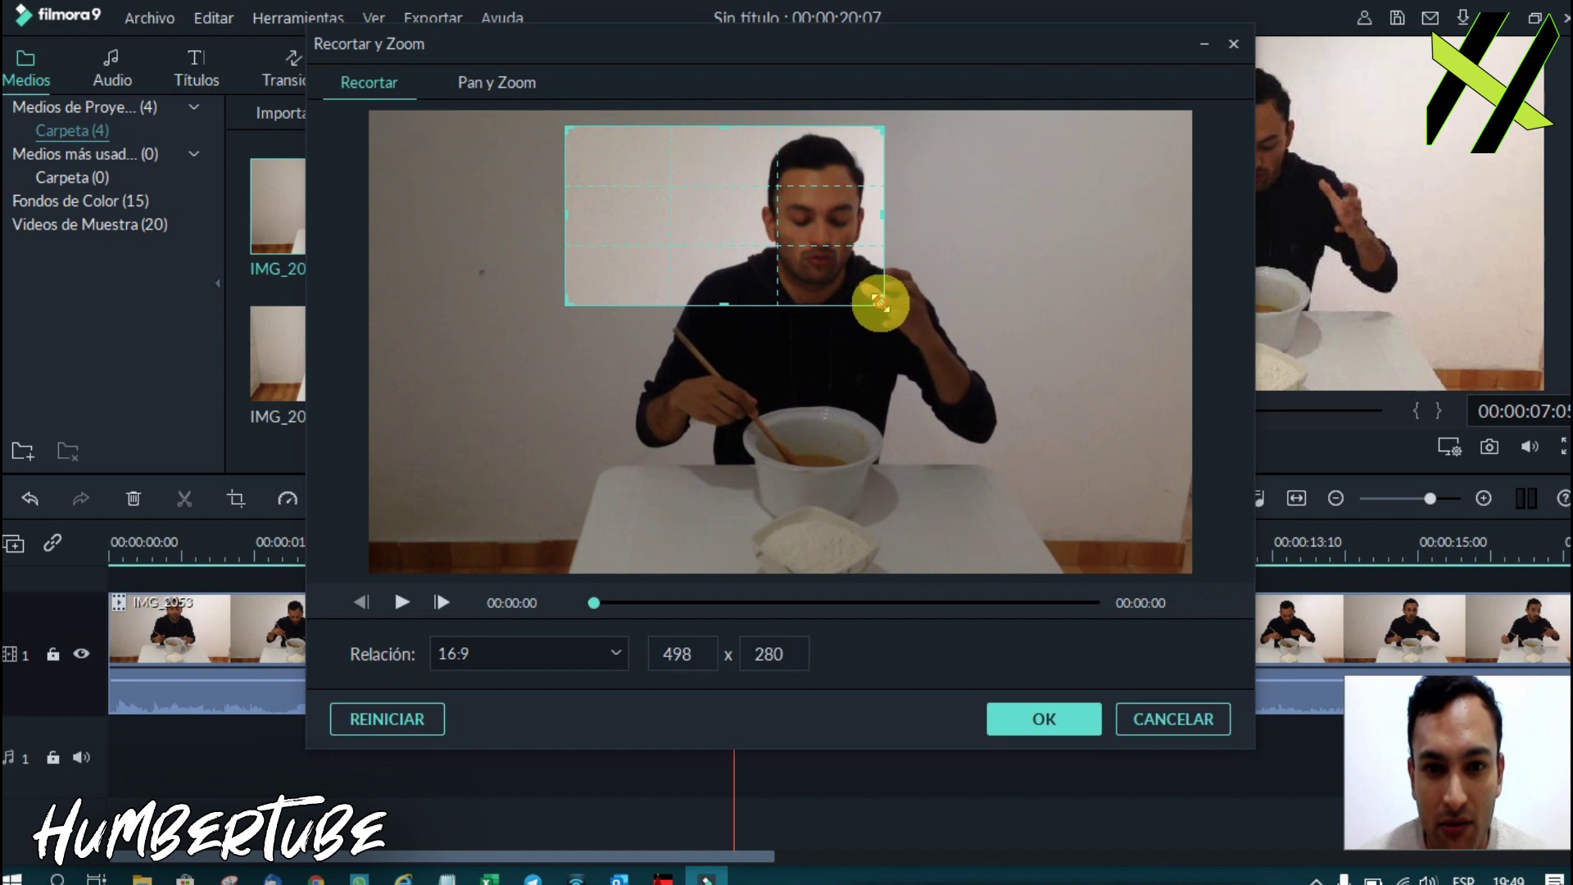
left_click_drag(879, 303, 1040, 365)
left_click_drag(828, 309, 846, 305)
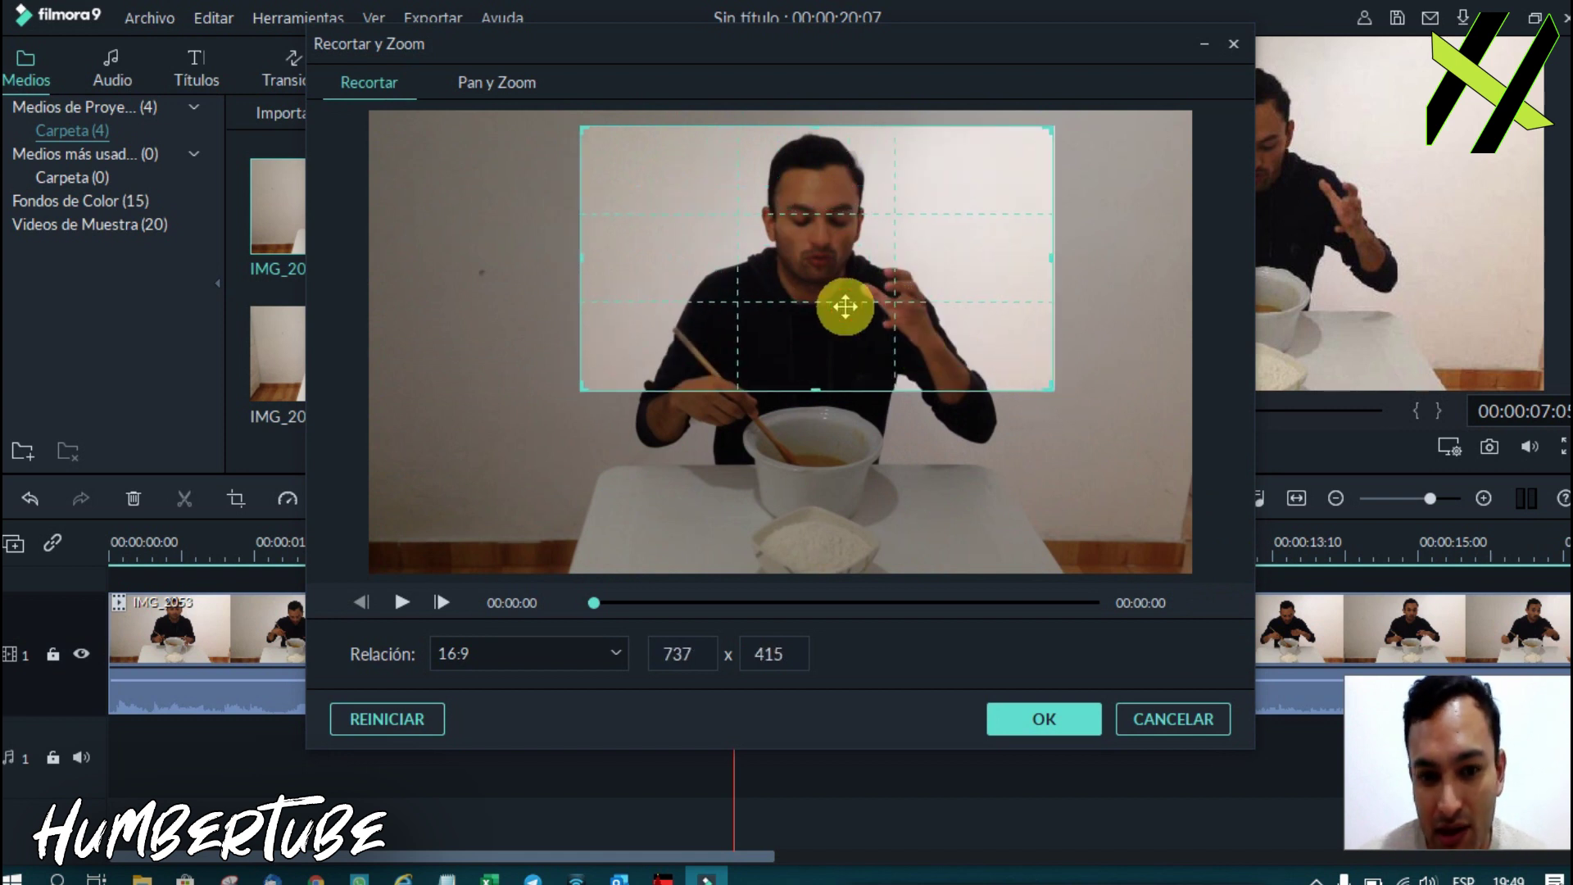
left_click(401, 602)
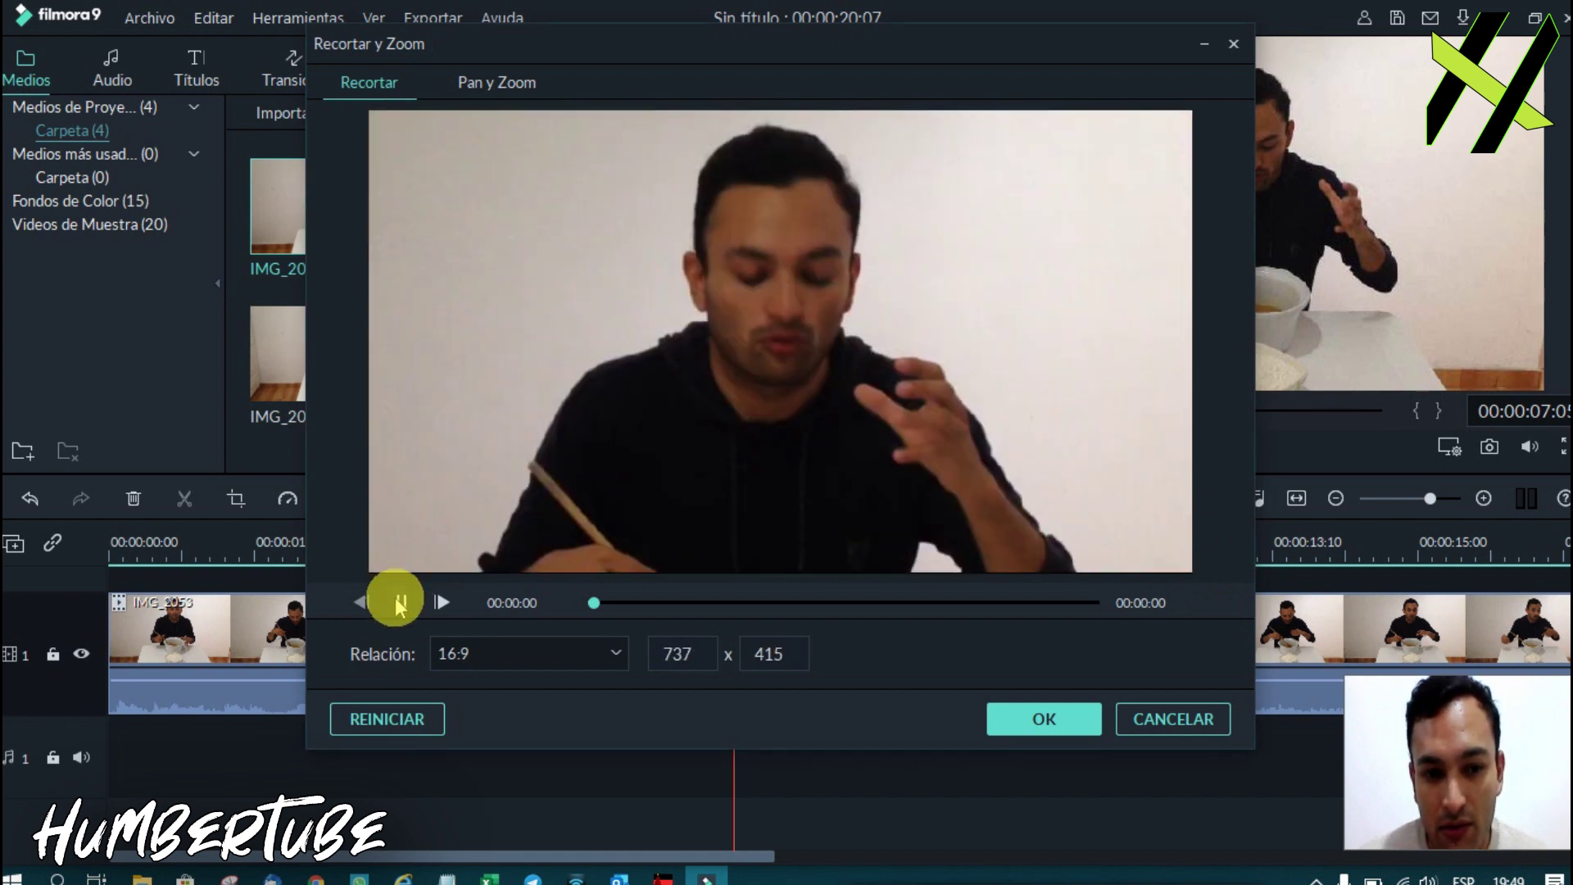
left_click(401, 602)
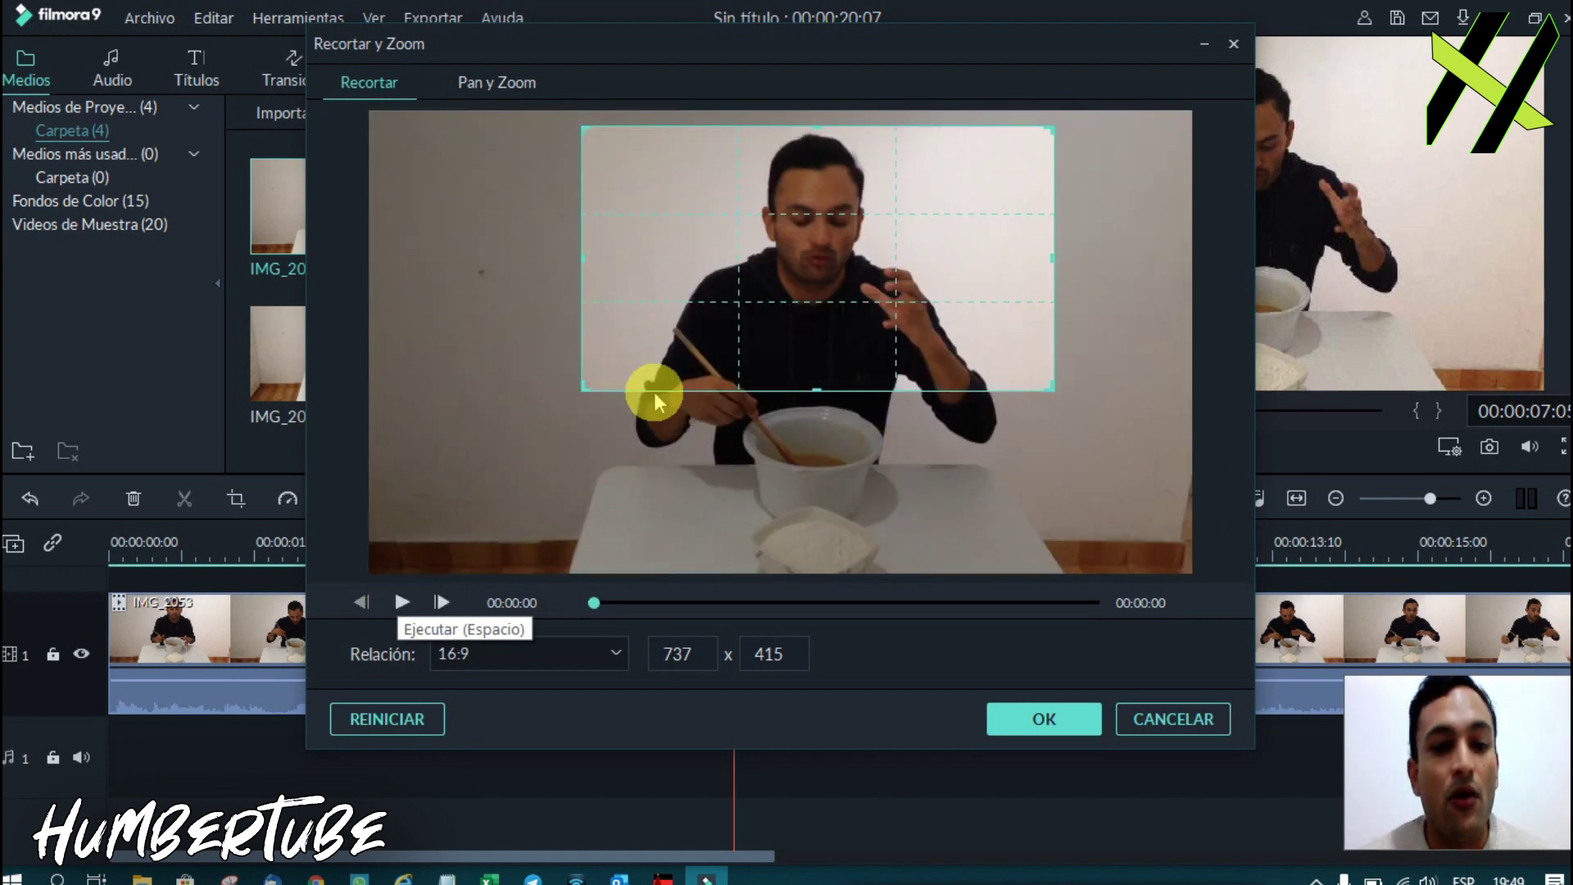
In Pan y Zoom, enlarge the starting frame to cover most of the picture.
left_click(510, 80)
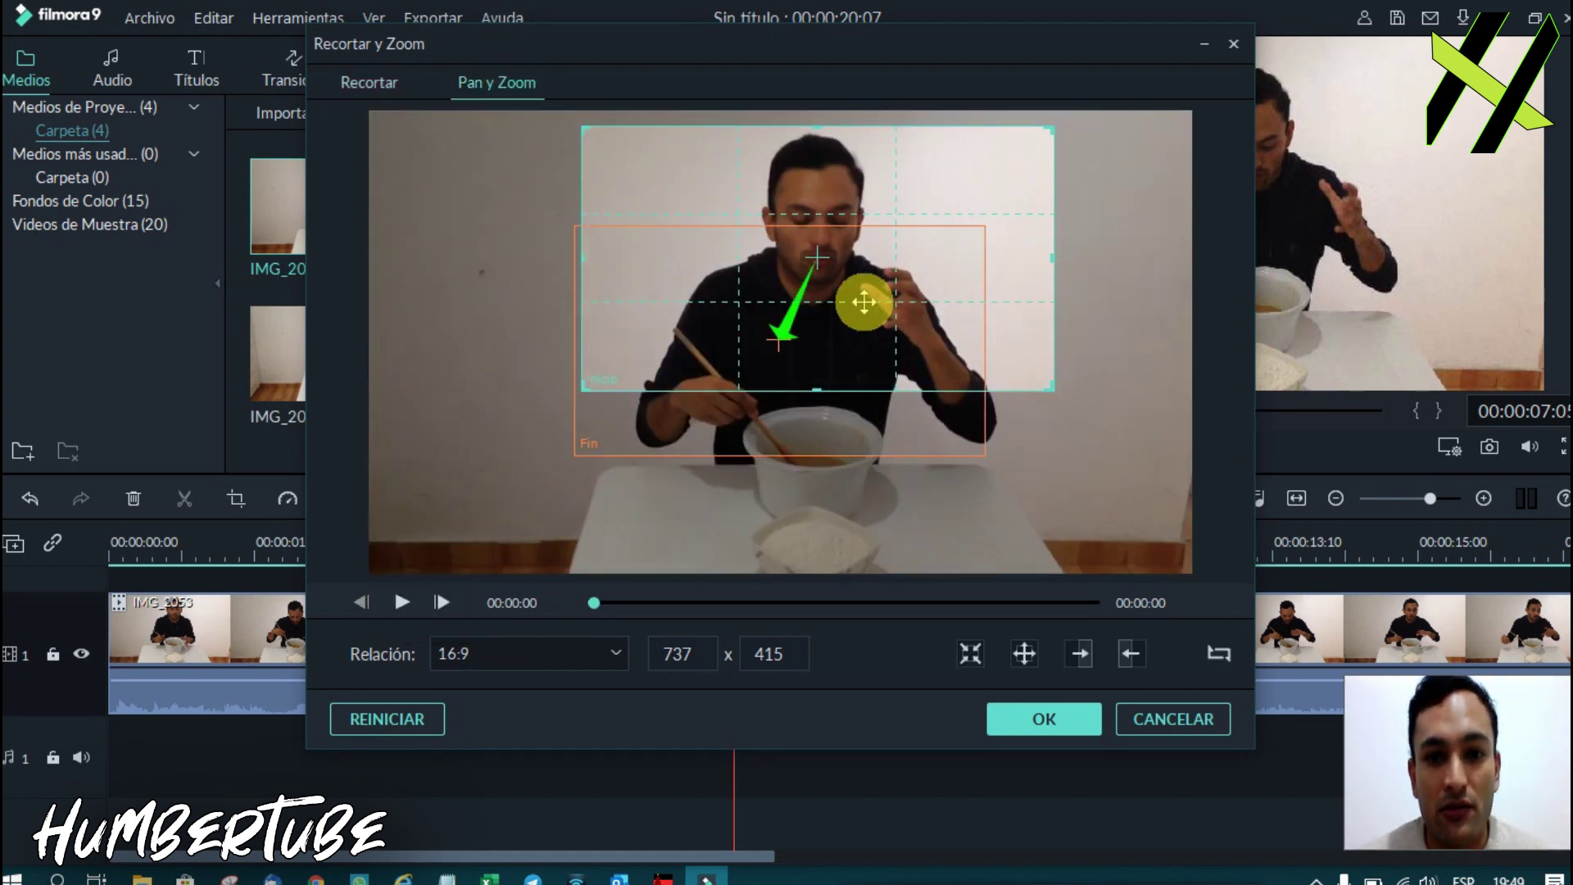
left_click_drag(972, 198, 796, 194)
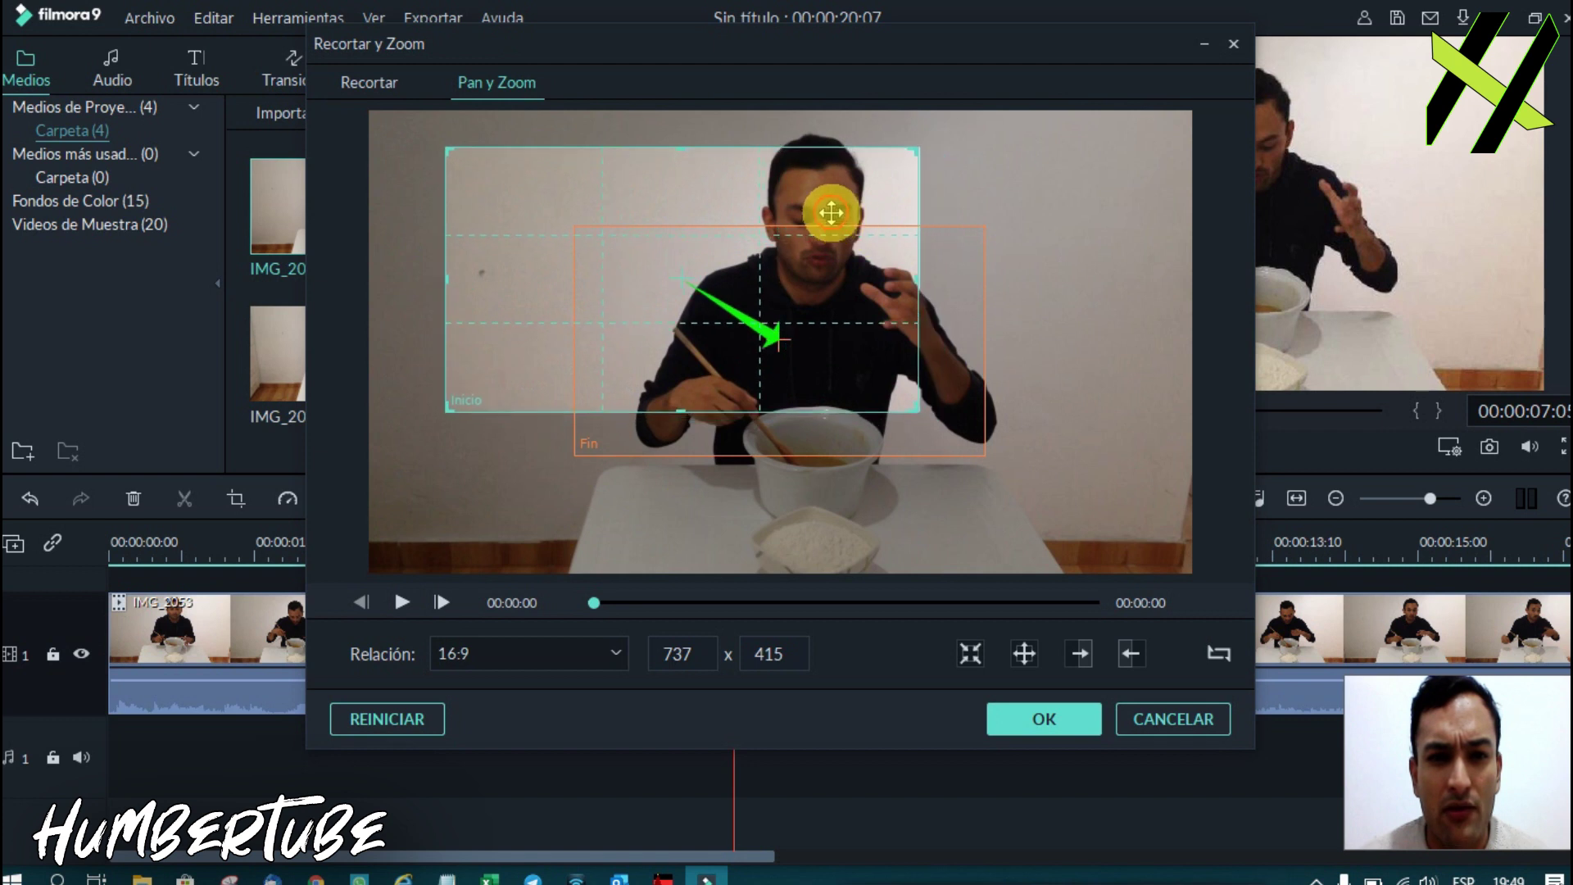
mouse_move(874, 380)
left_mouse_down()
mouse_move(1143, 425)
mouse_move(951, 425)
left_mouse_up()
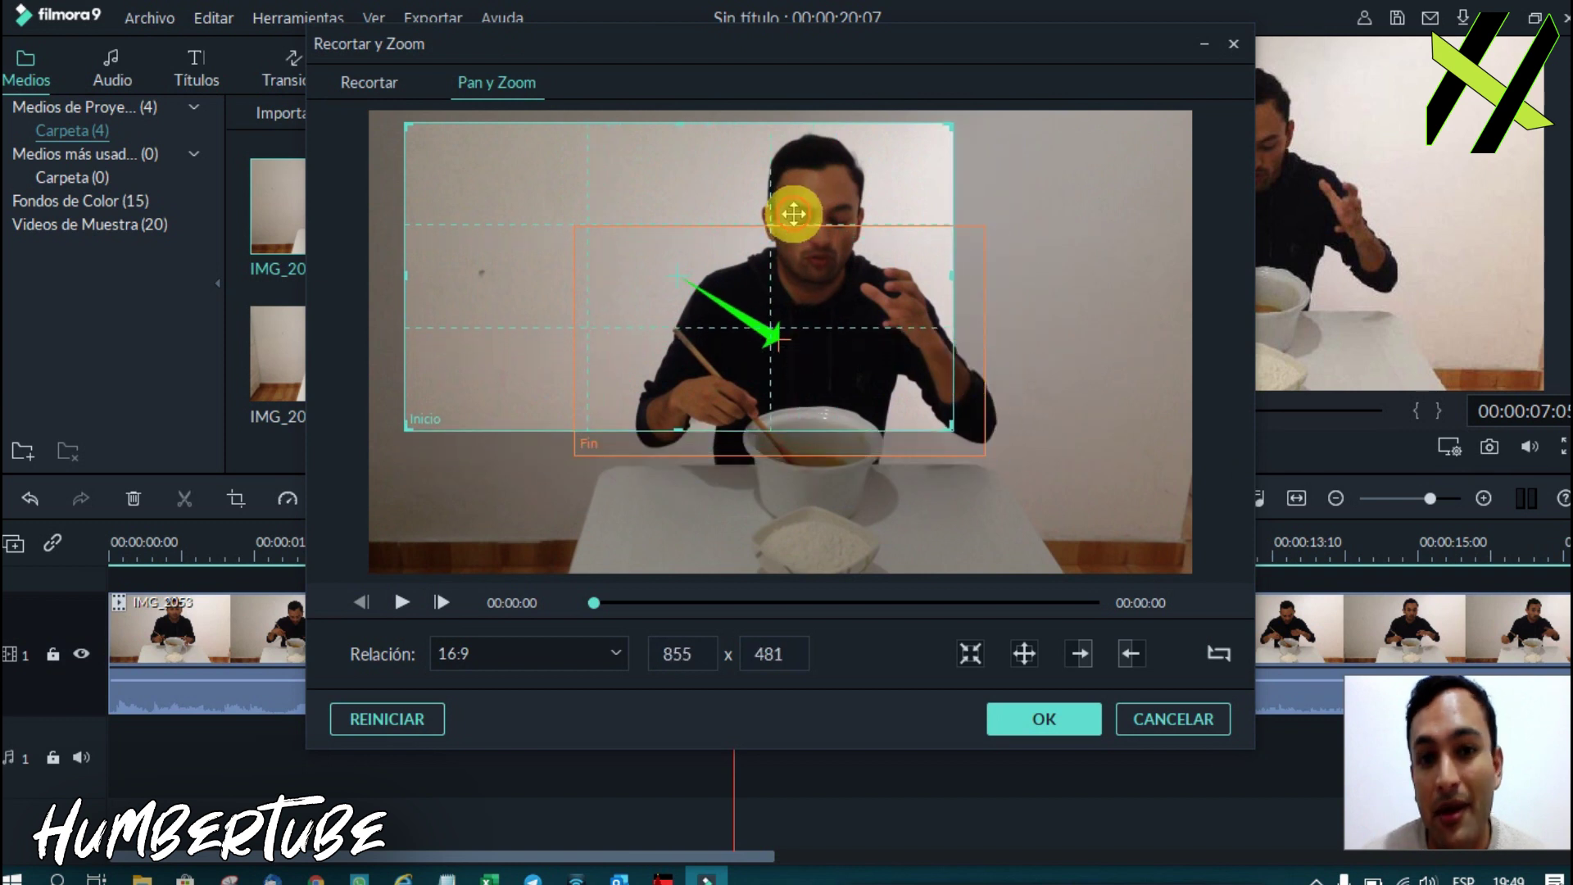
left_click_drag(793, 214, 888, 215)
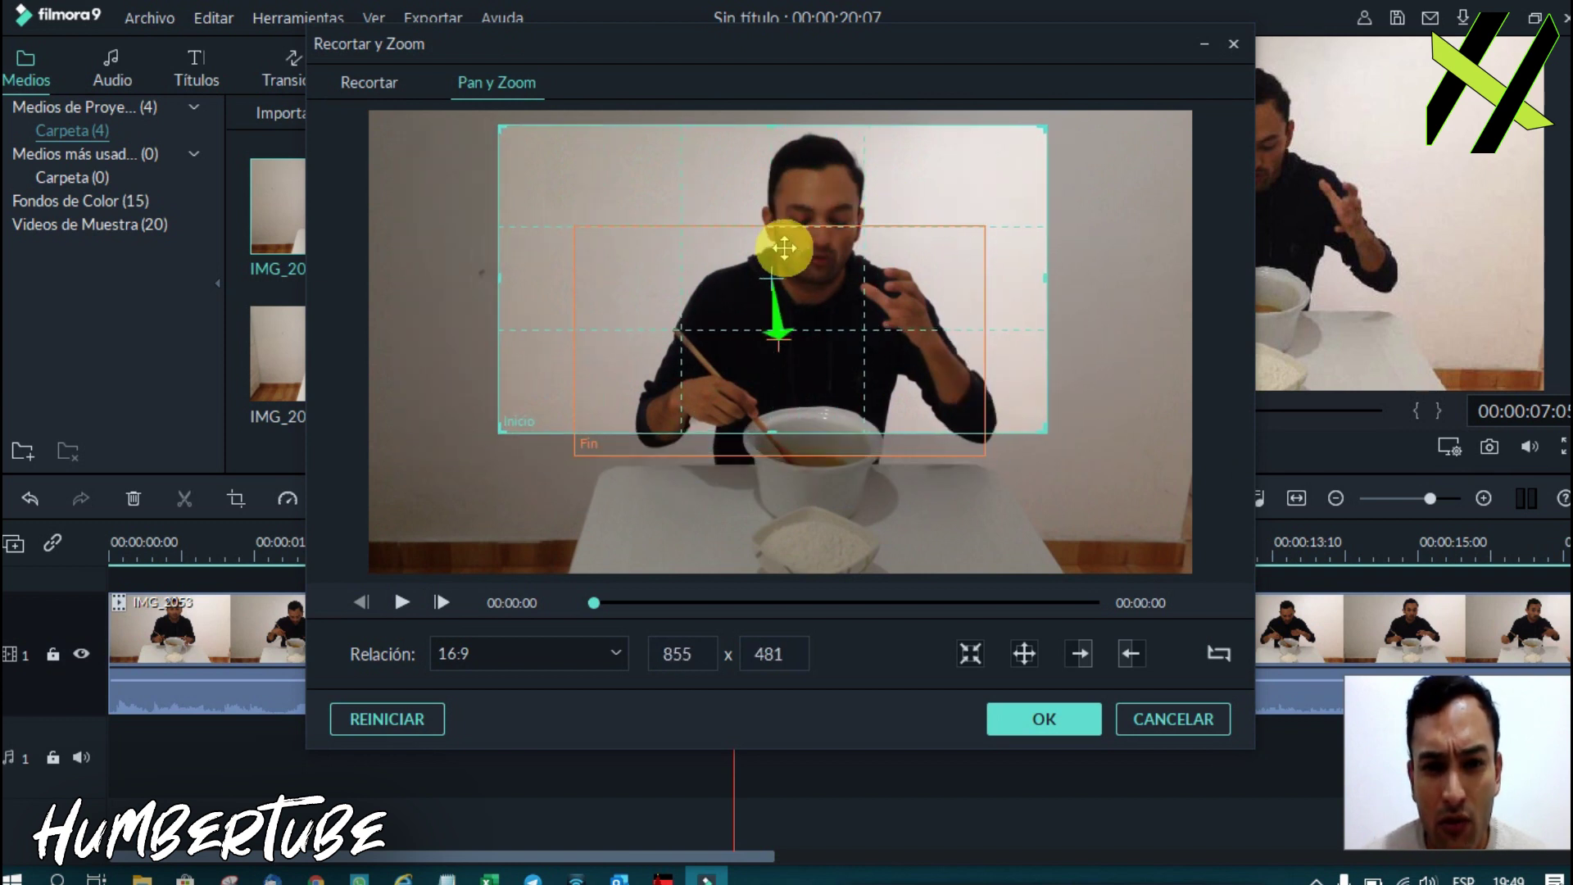
Shrink the ending frame over the man's hand, preview the motion, then cancel without applying.
left_click(575, 309)
left_click_drag(790, 351, 820, 268)
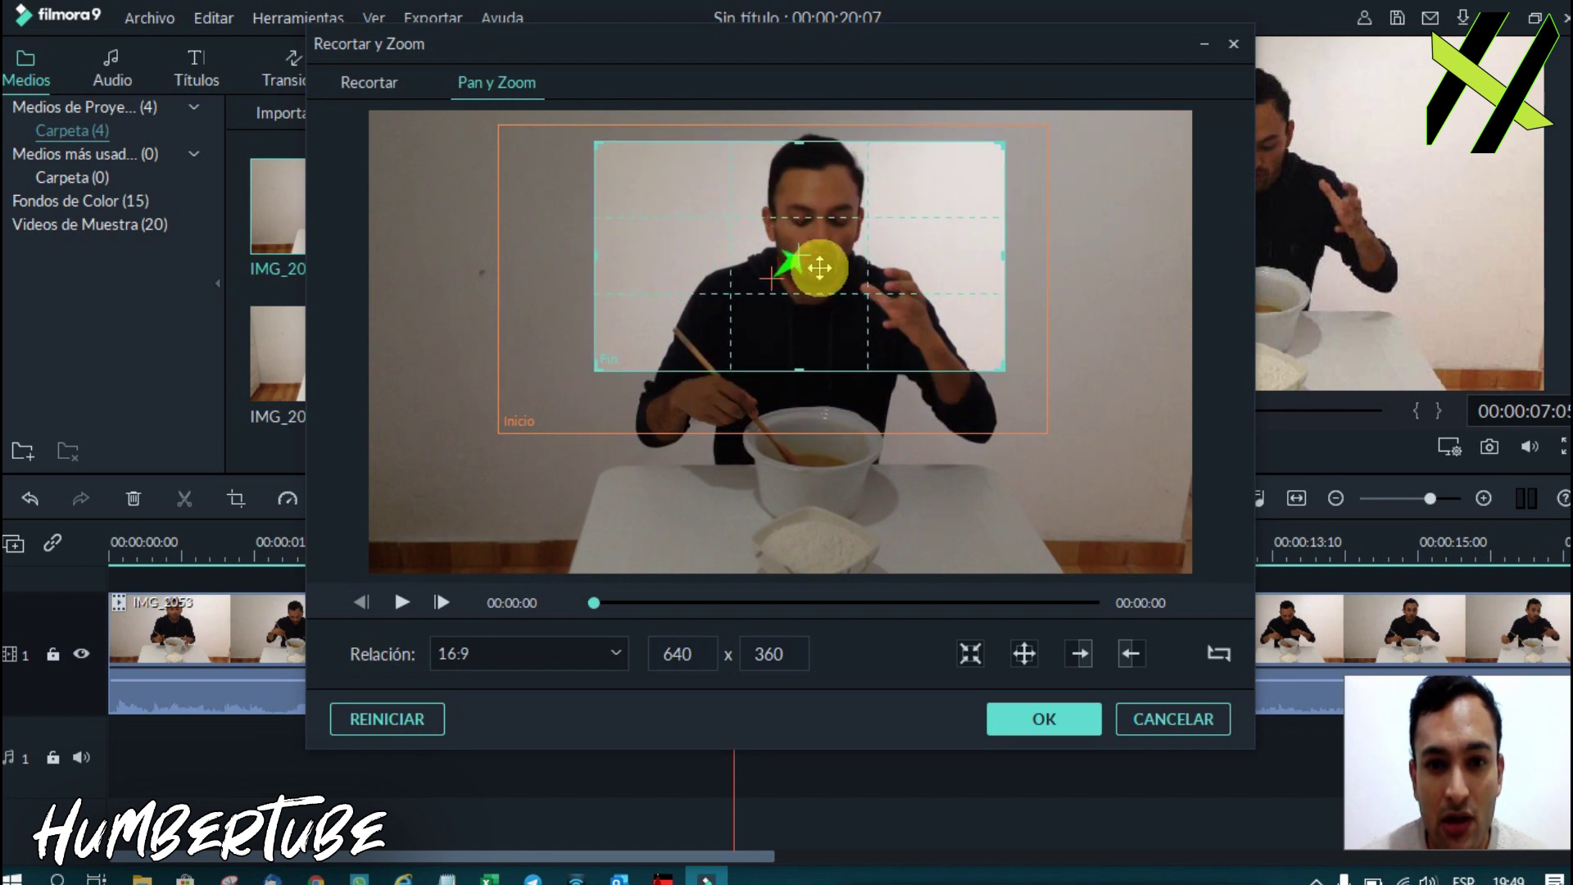
left_click_drag(1001, 362, 739, 232)
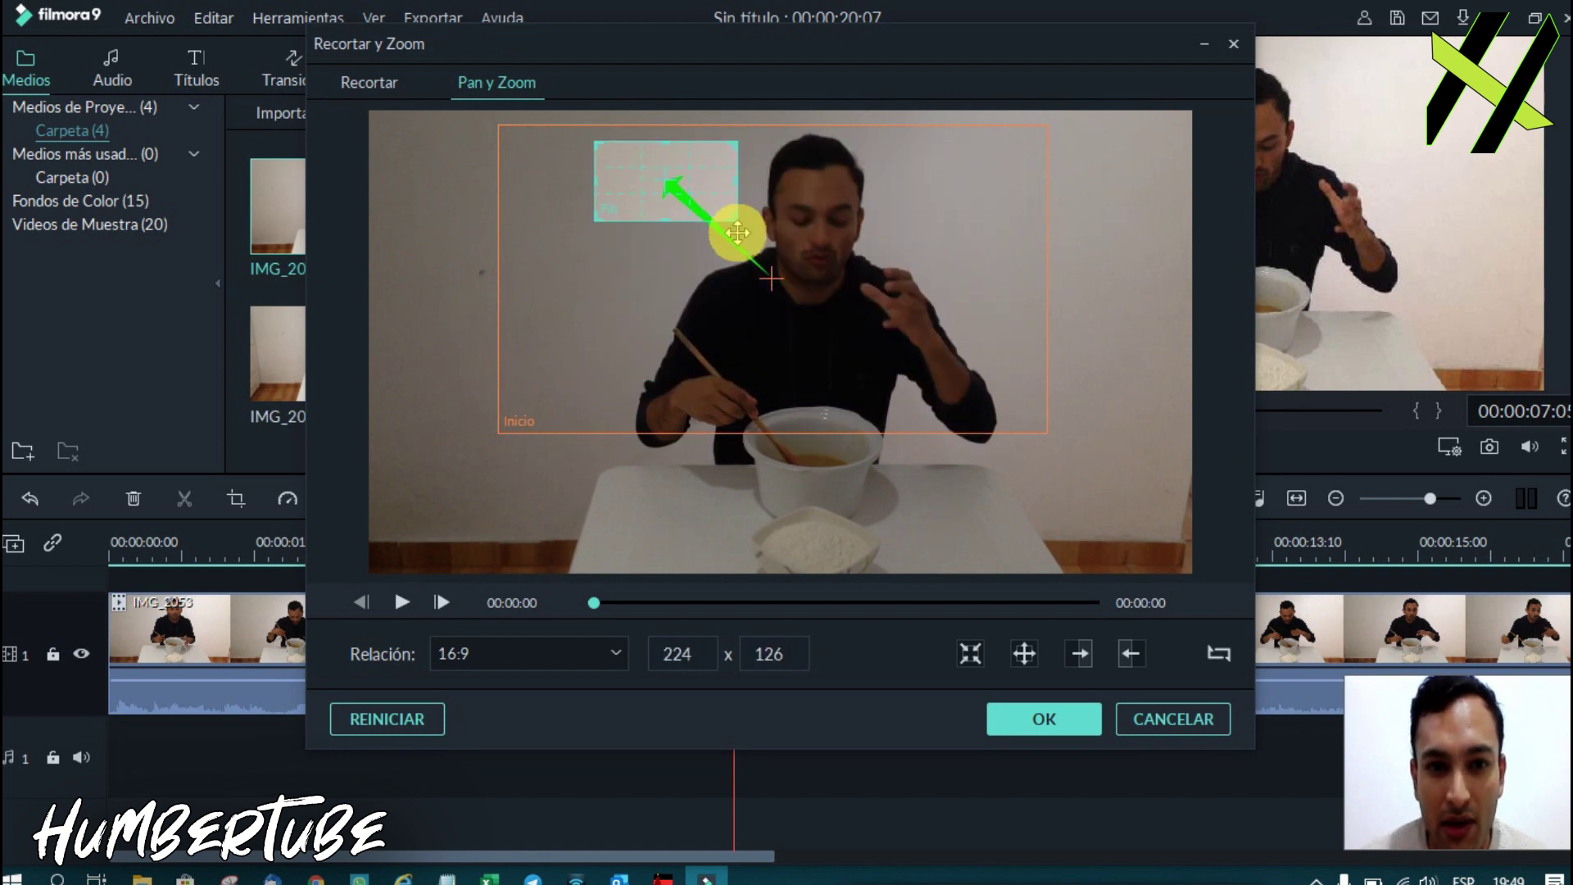
left_click_drag(696, 184, 910, 291)
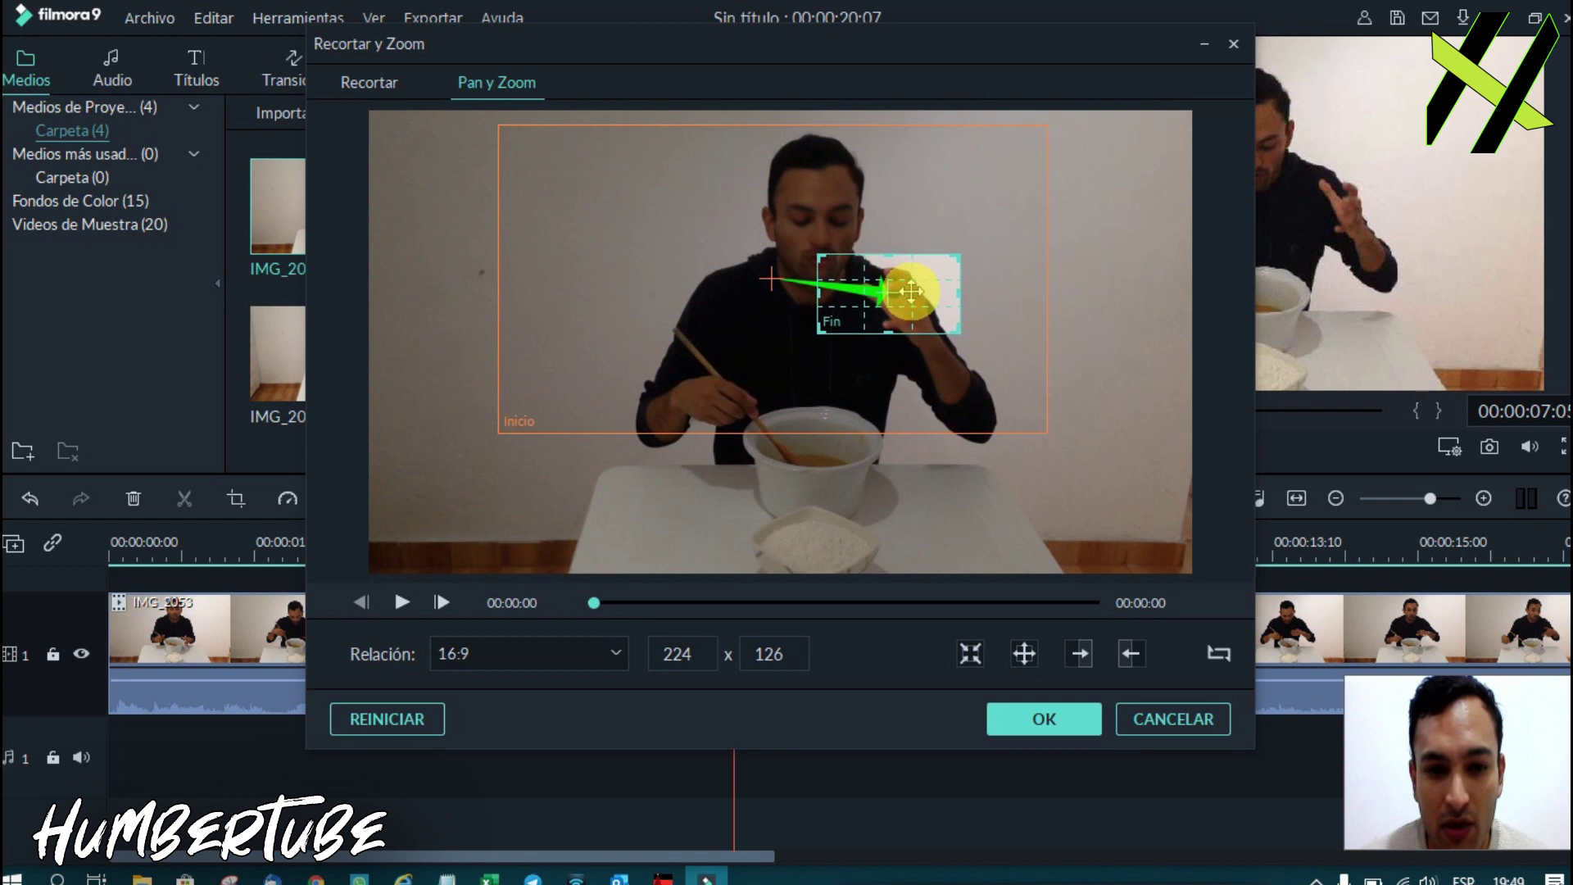
left_click(402, 602)
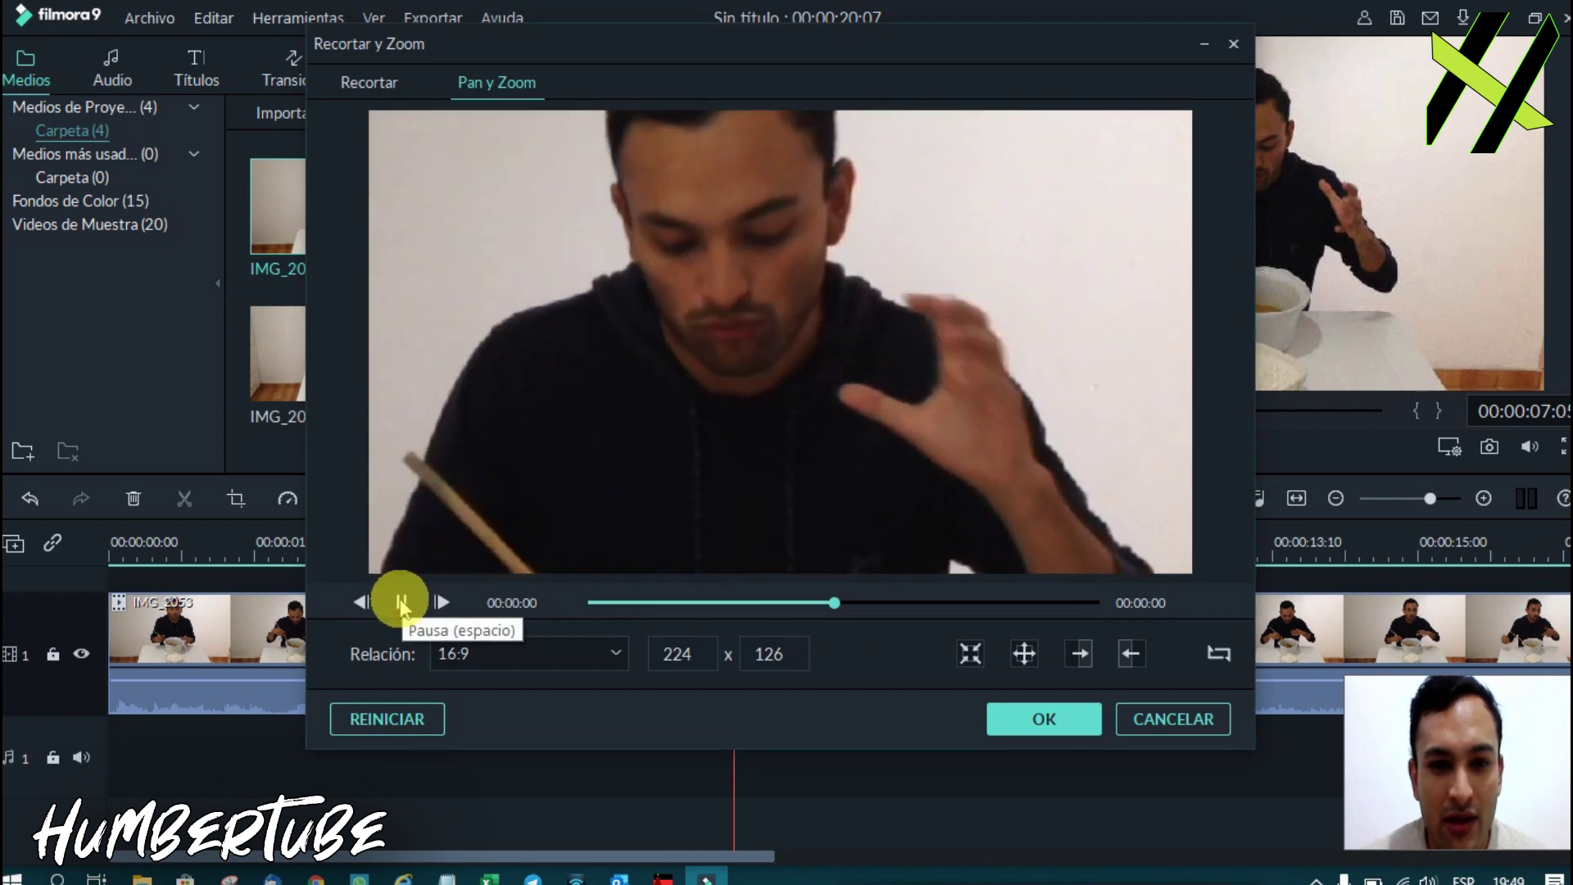
left_click(401, 602)
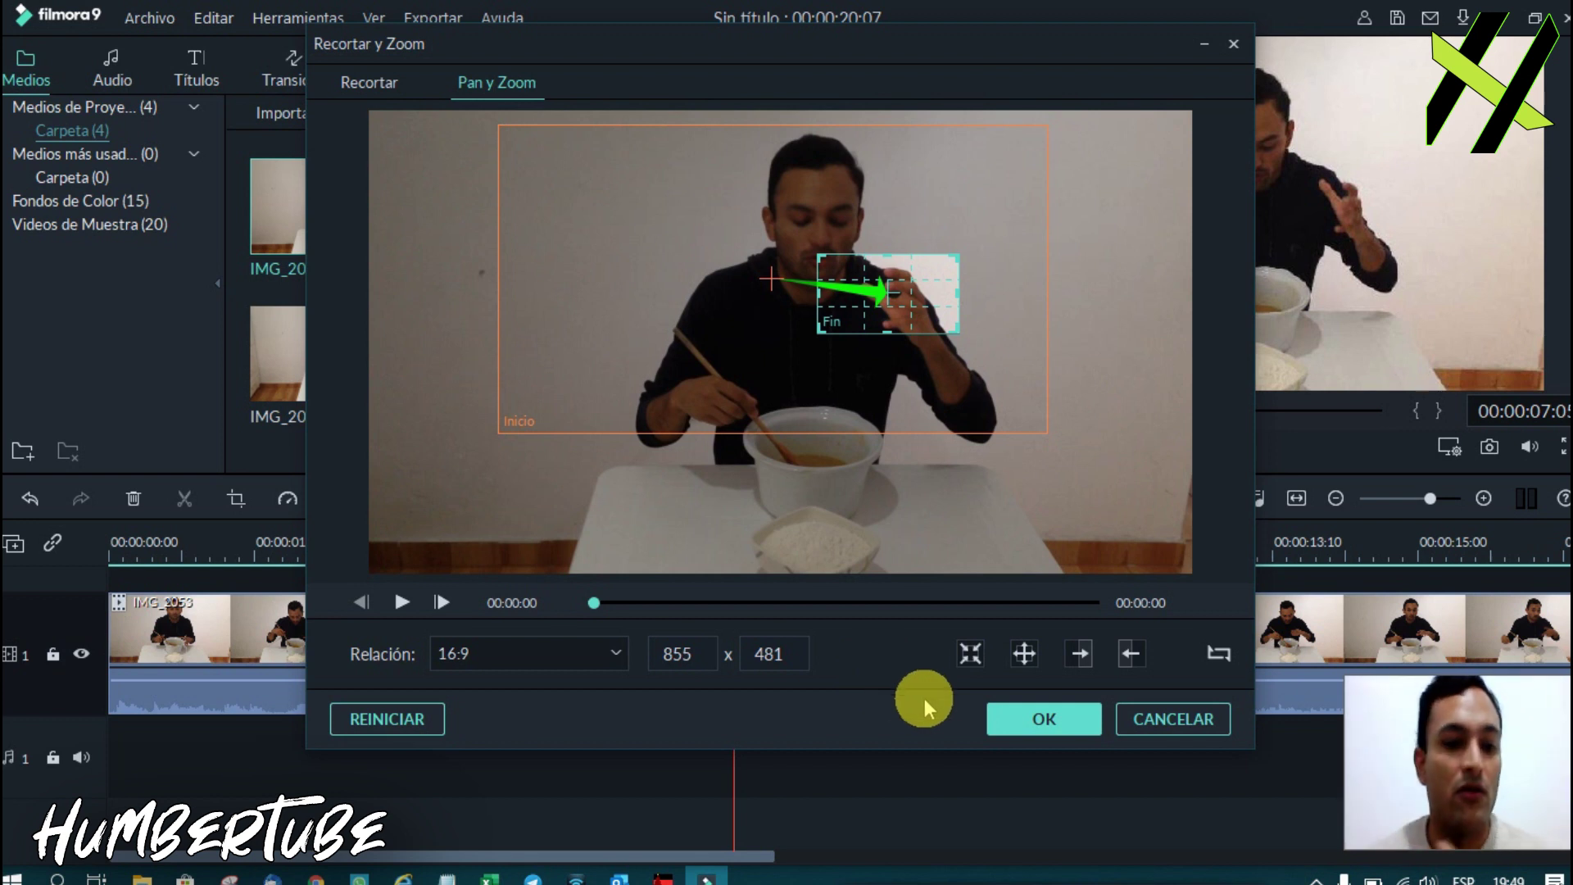
left_click(1172, 721)
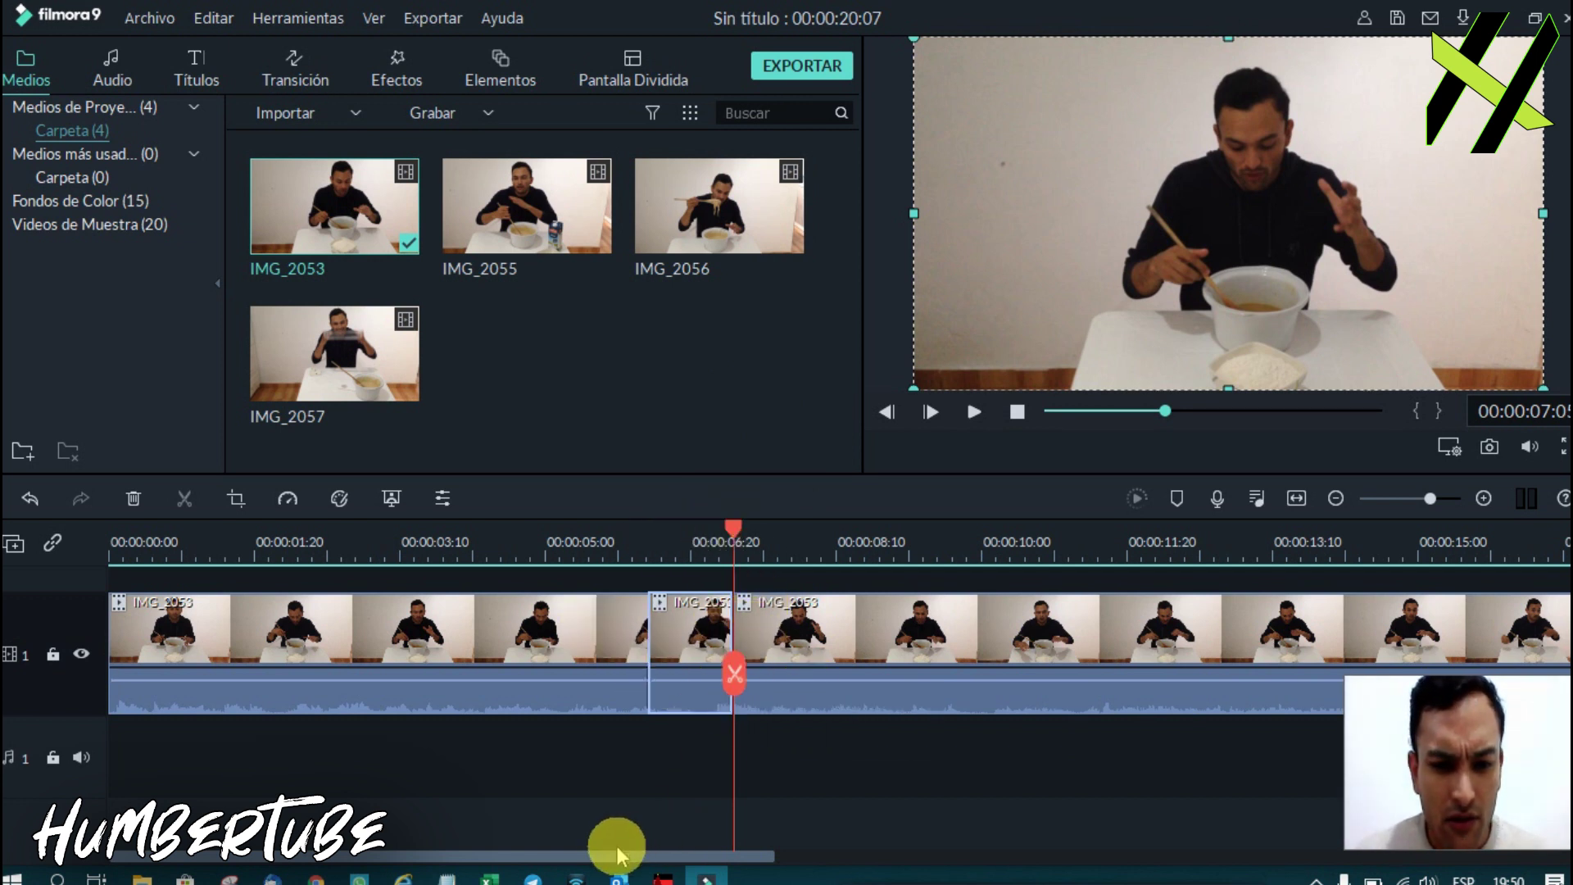
Split IMG_2053 at 00:00:16:28 and delete the trailing piece.
mouse_move(600, 858)
left_mouse_down()
mouse_move(834, 836)
mouse_move(1074, 787)
left_mouse_up()
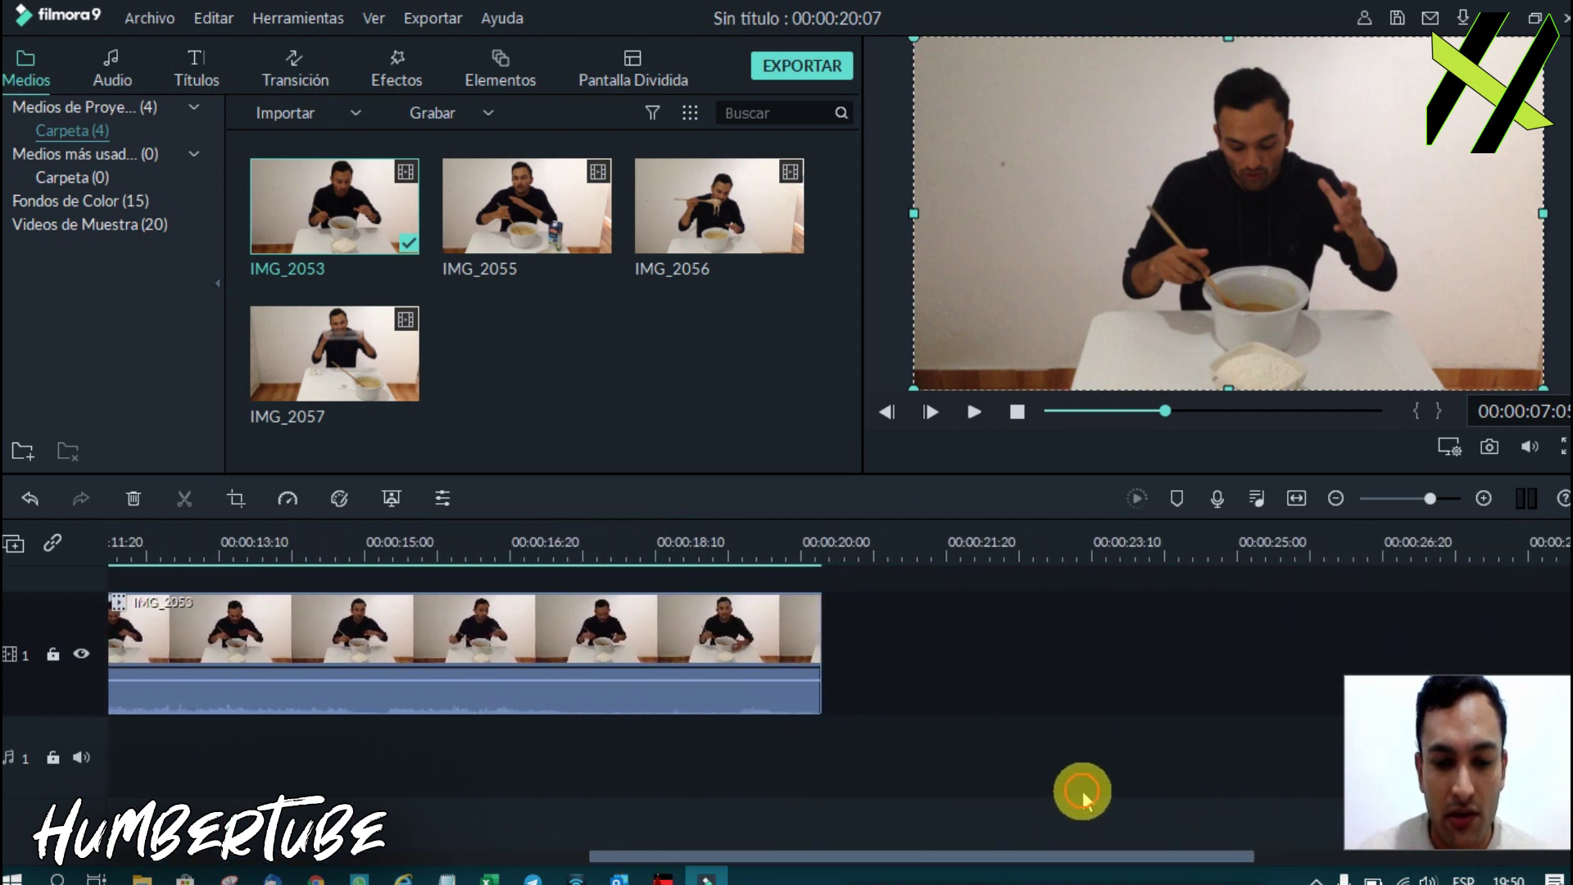
left_click(514, 555)
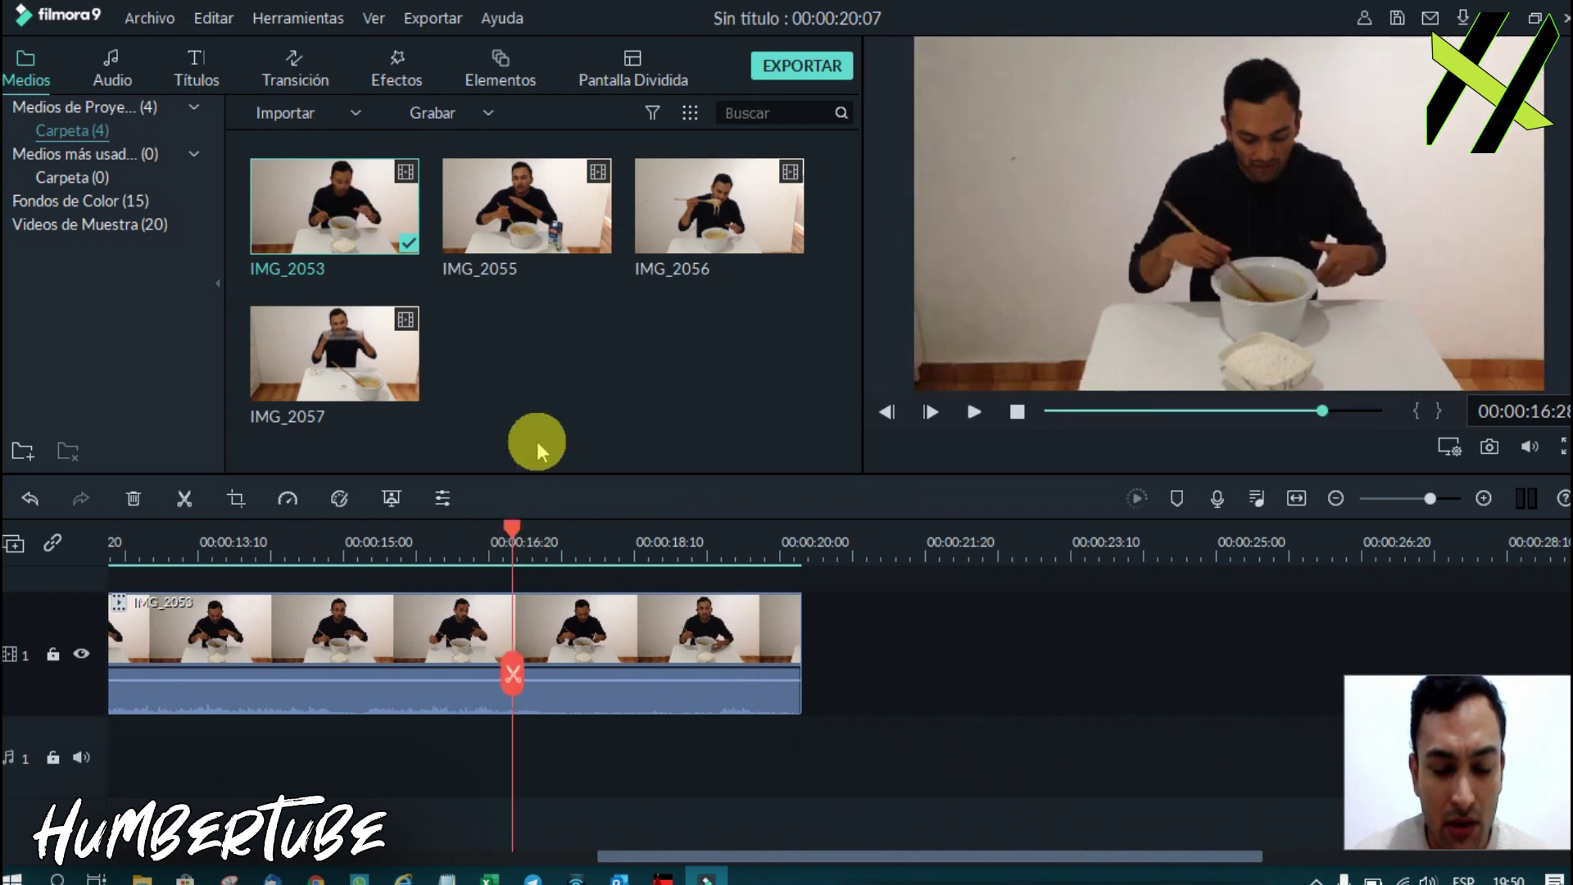
left_click(514, 674)
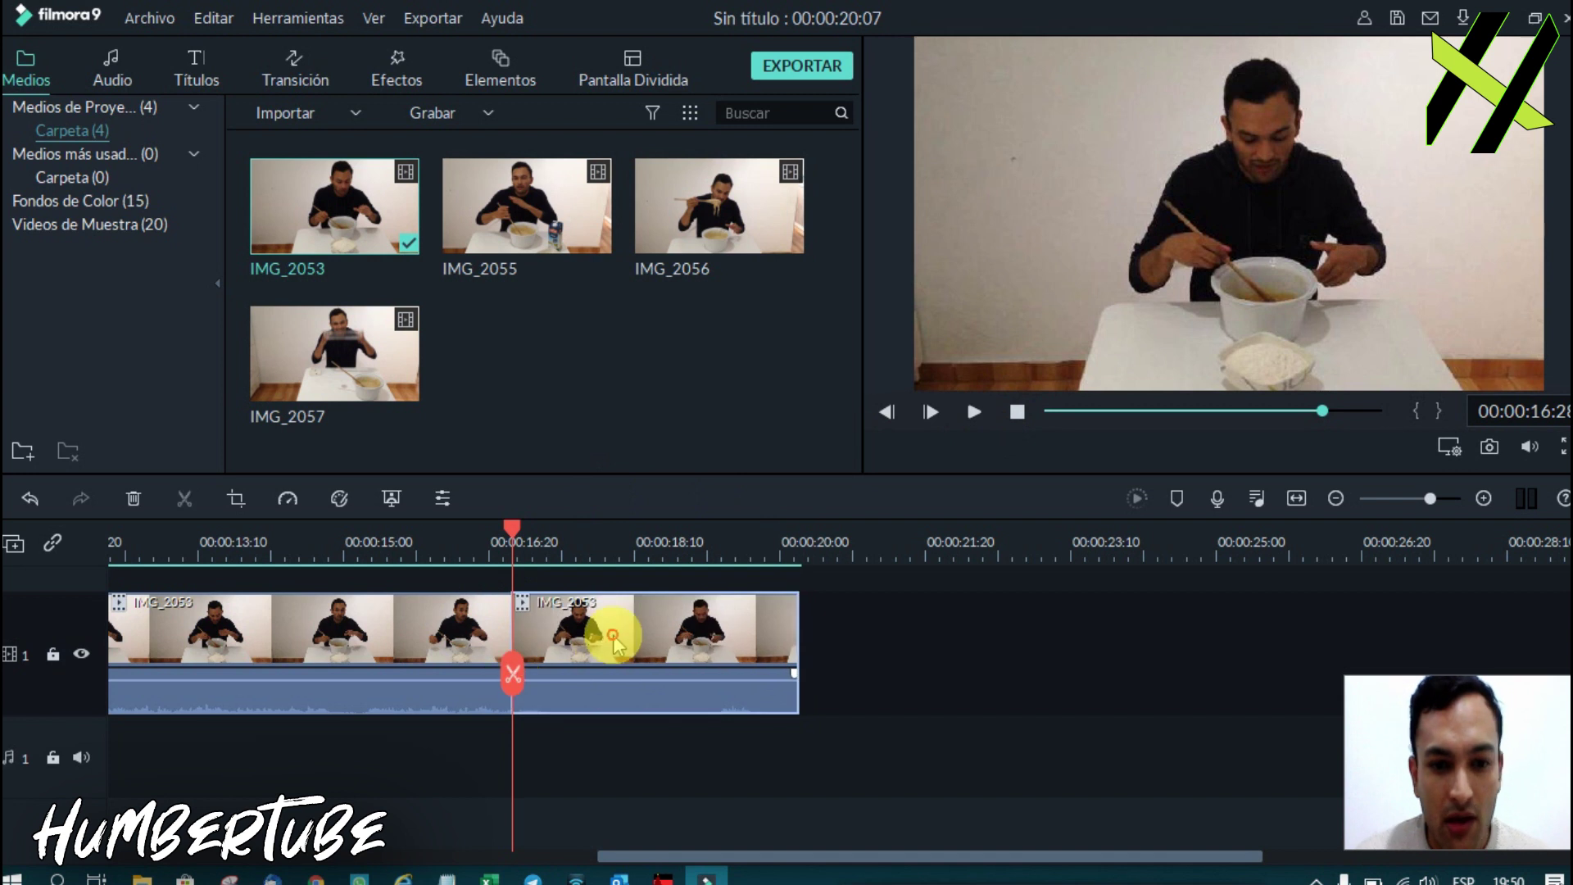
key("Delete")
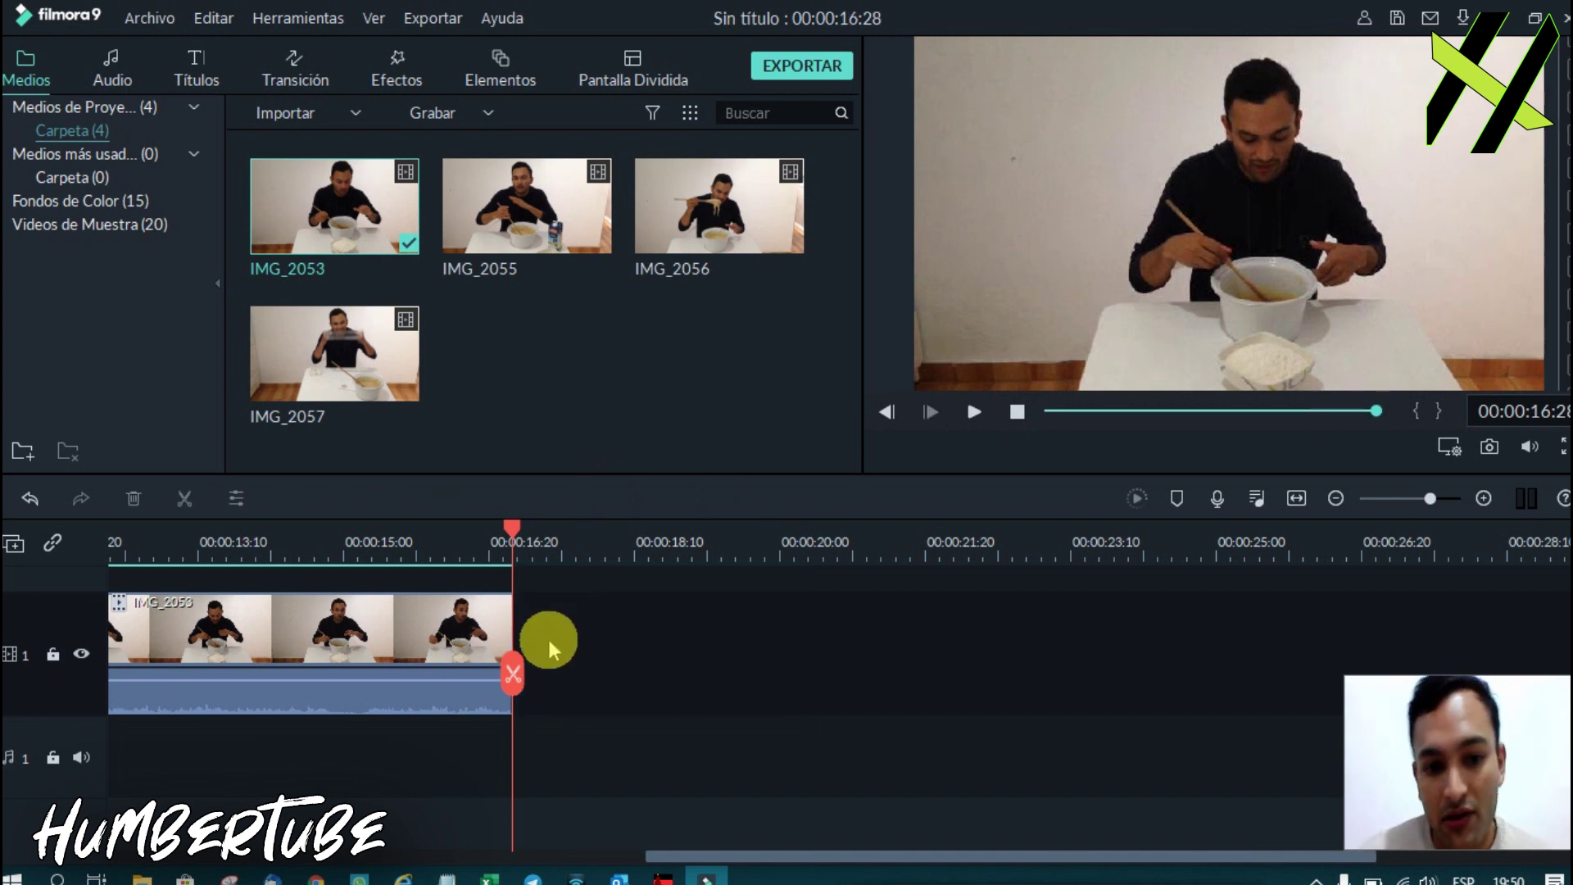
Append IMG_2055 after IMG_2053 and play back across the cut between them.
mouse_move(526, 209)
left_mouse_down()
mouse_move(562, 590)
mouse_move(538, 648)
left_mouse_up()
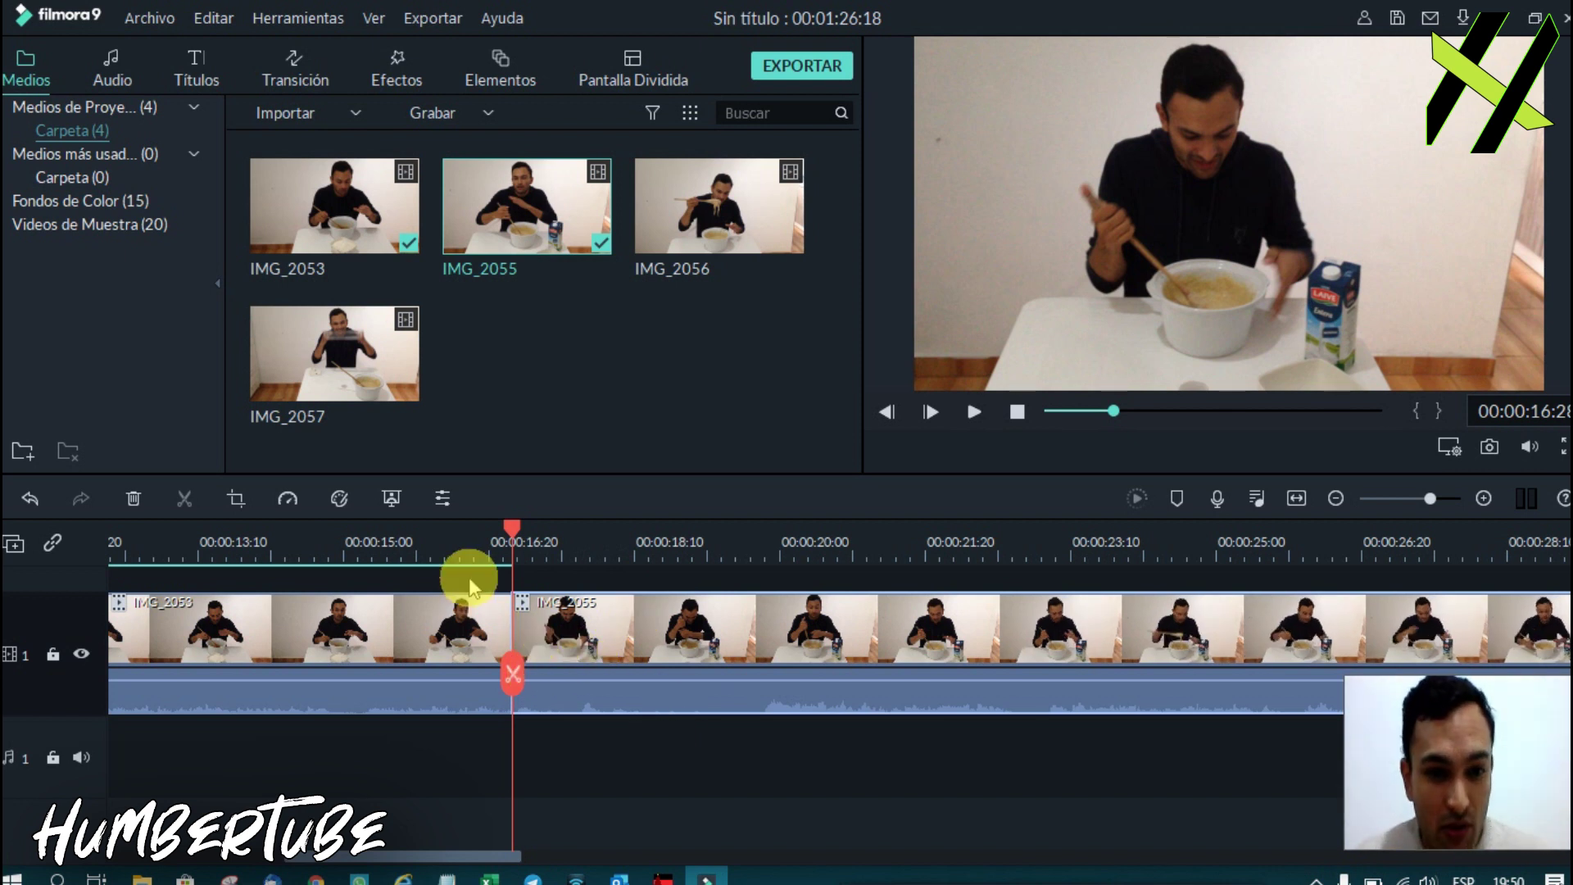
left_click(472, 538)
left_click(980, 418)
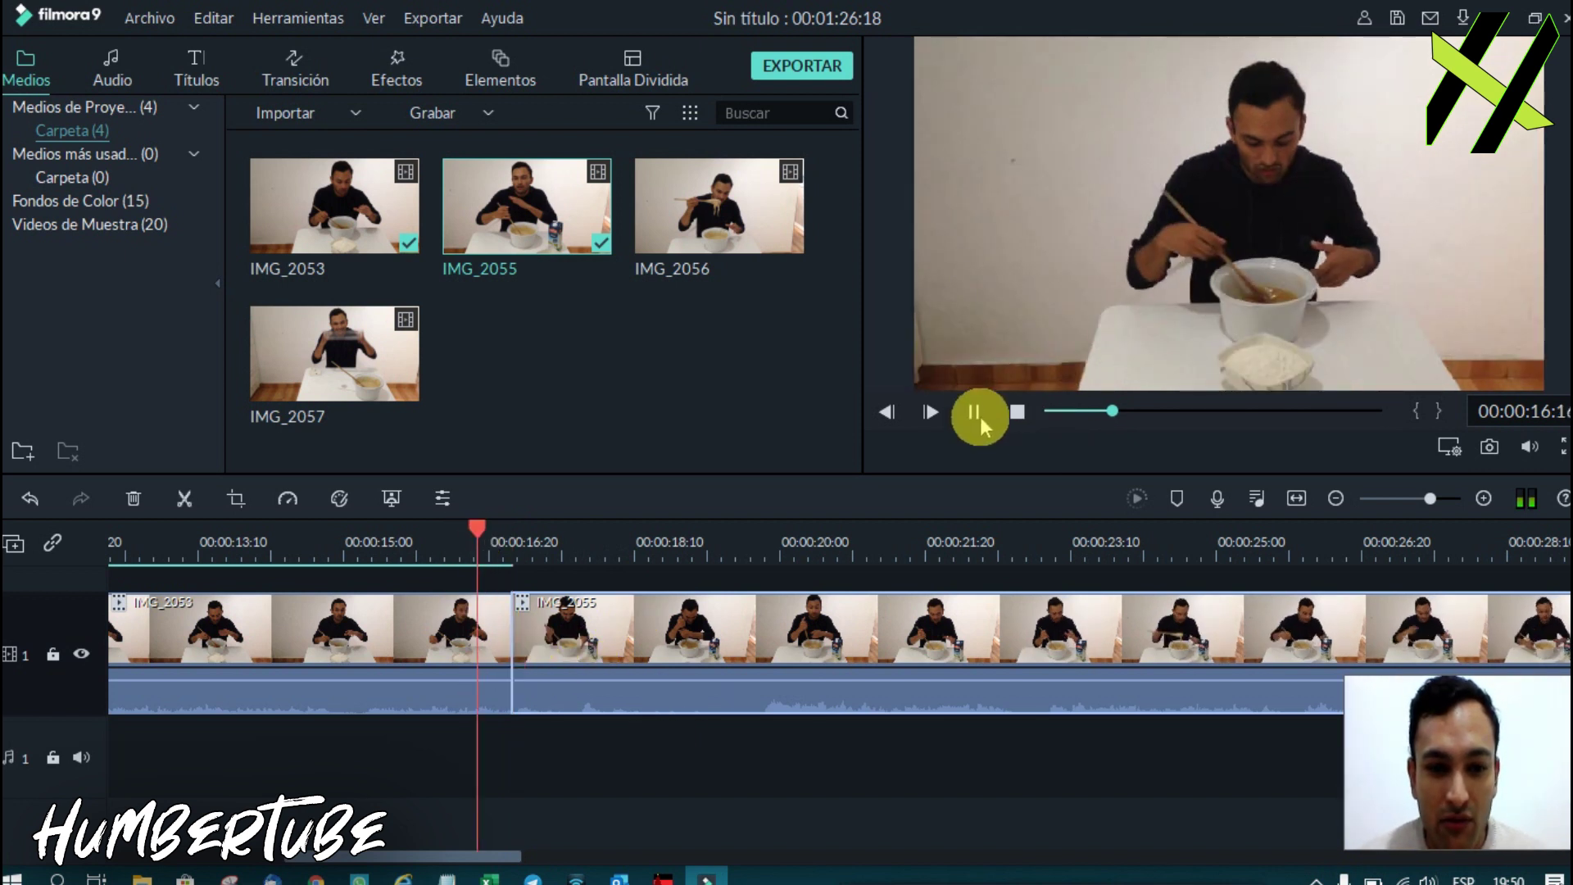
left_click(980, 416)
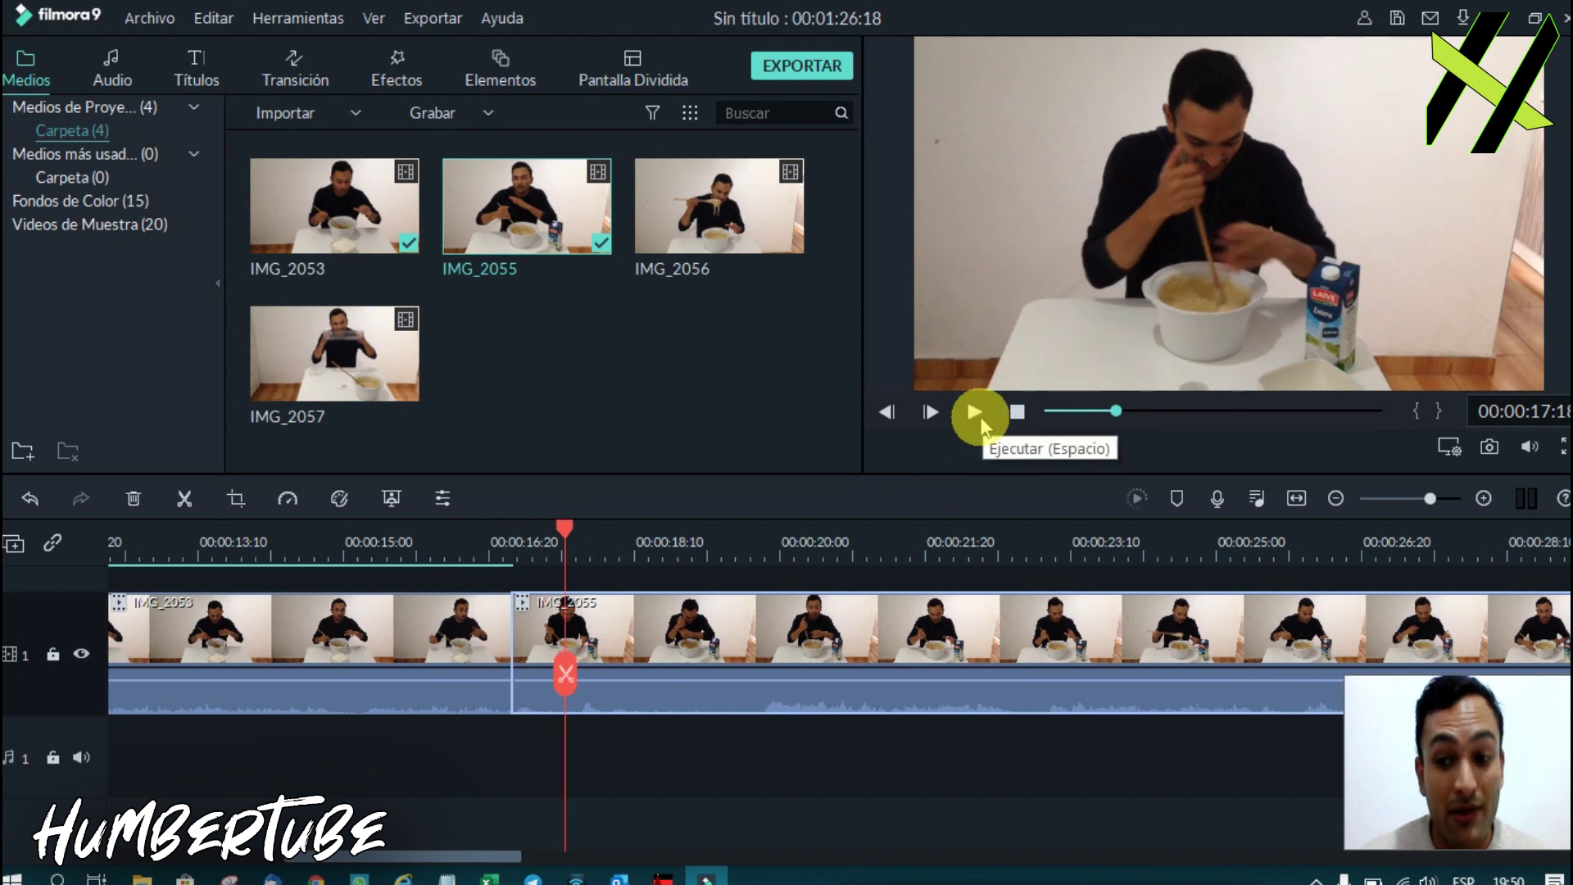
left_click(575, 321)
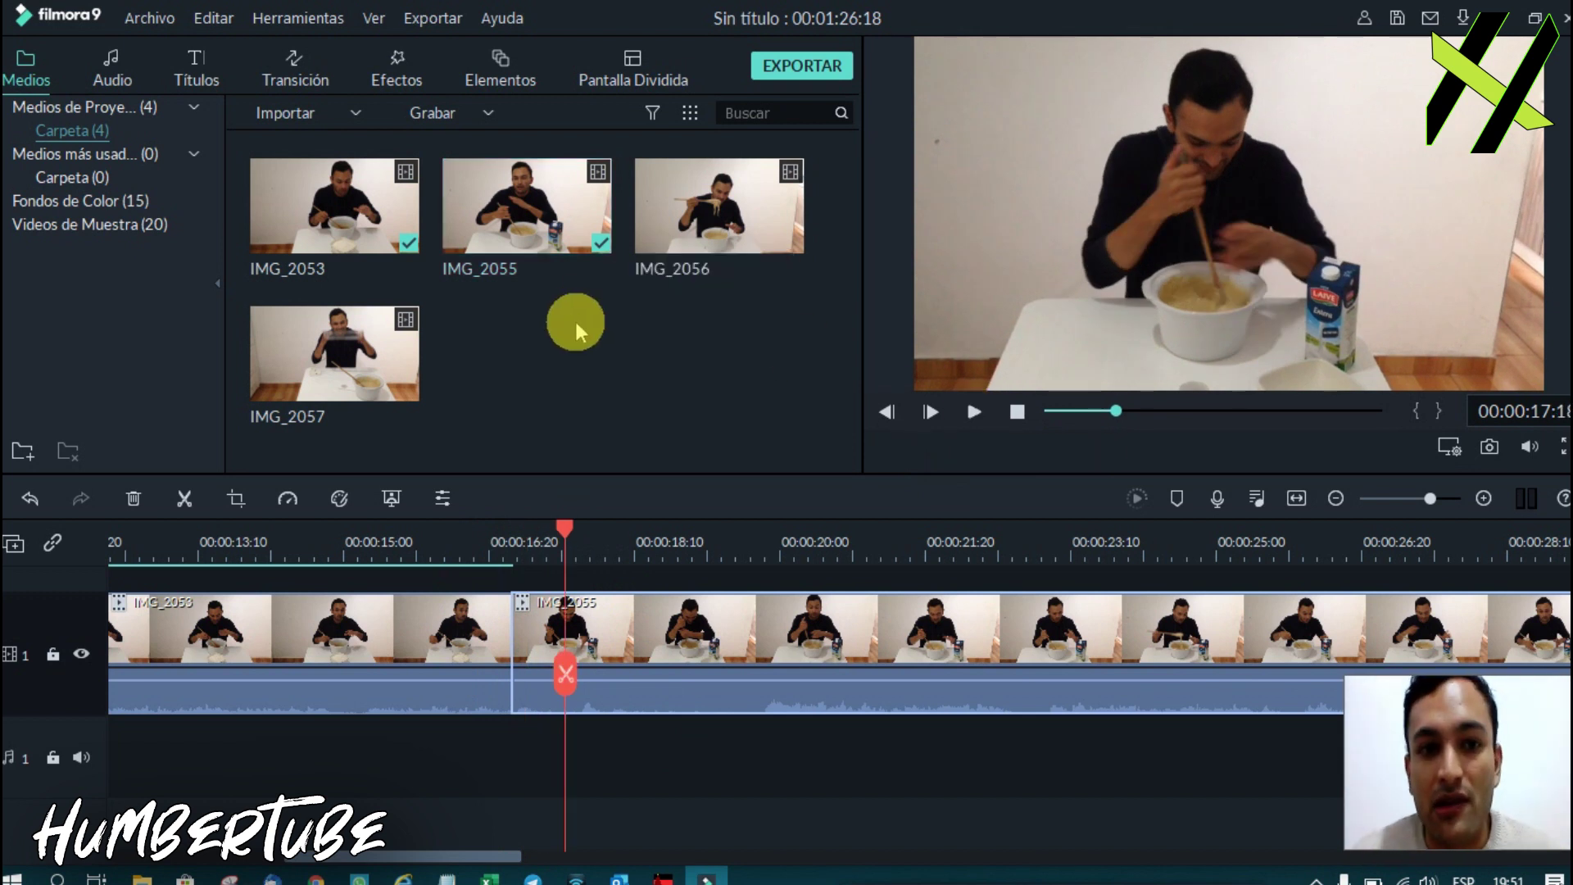
left_click(279, 58)
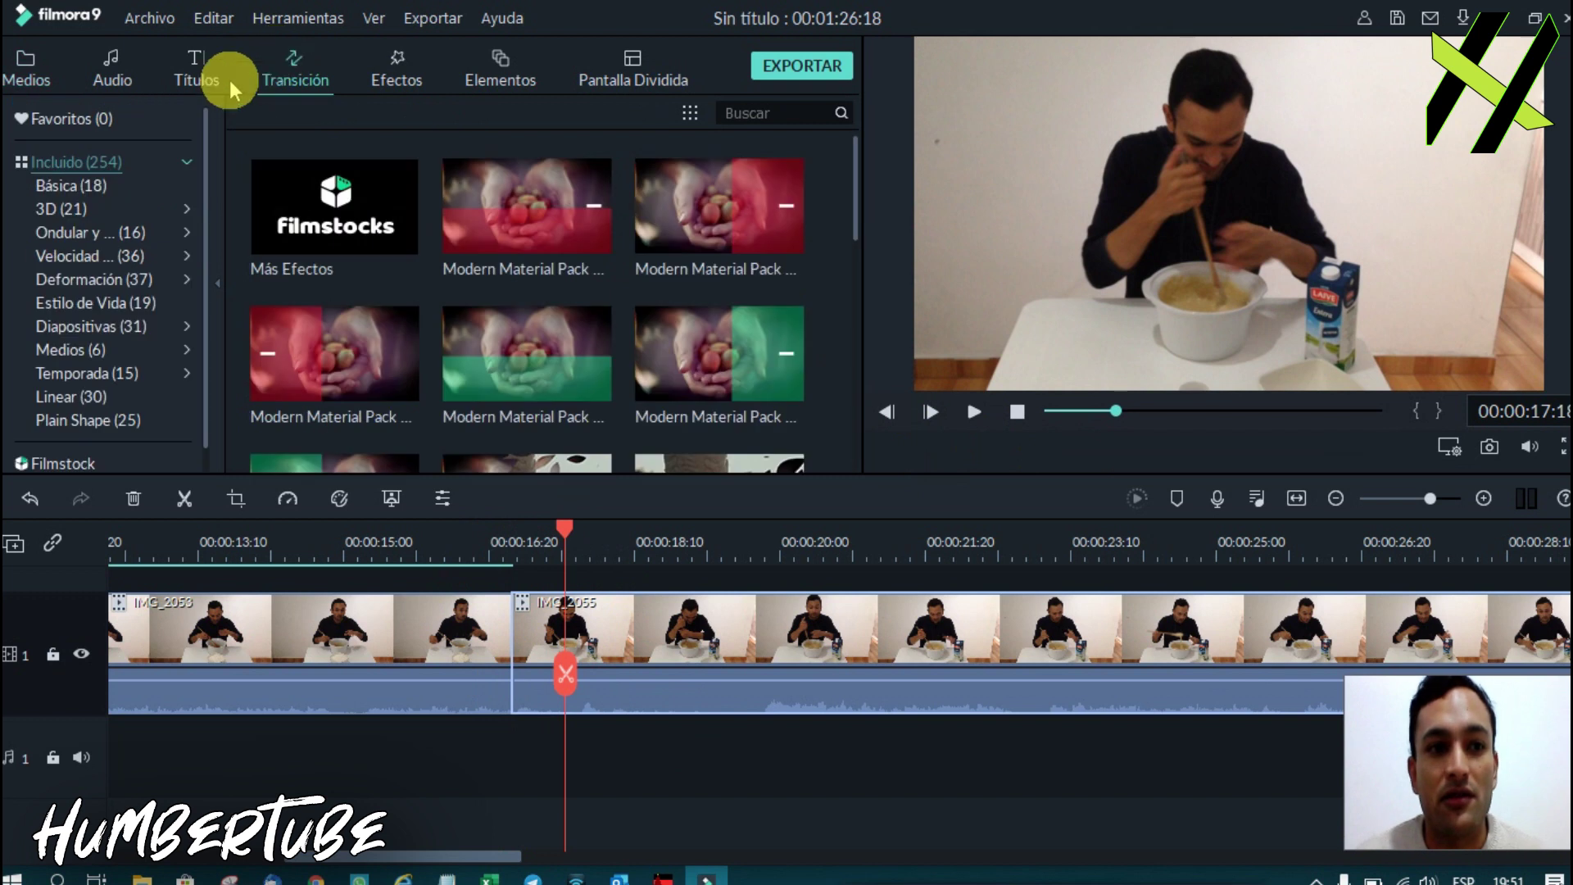
left_click(23, 70)
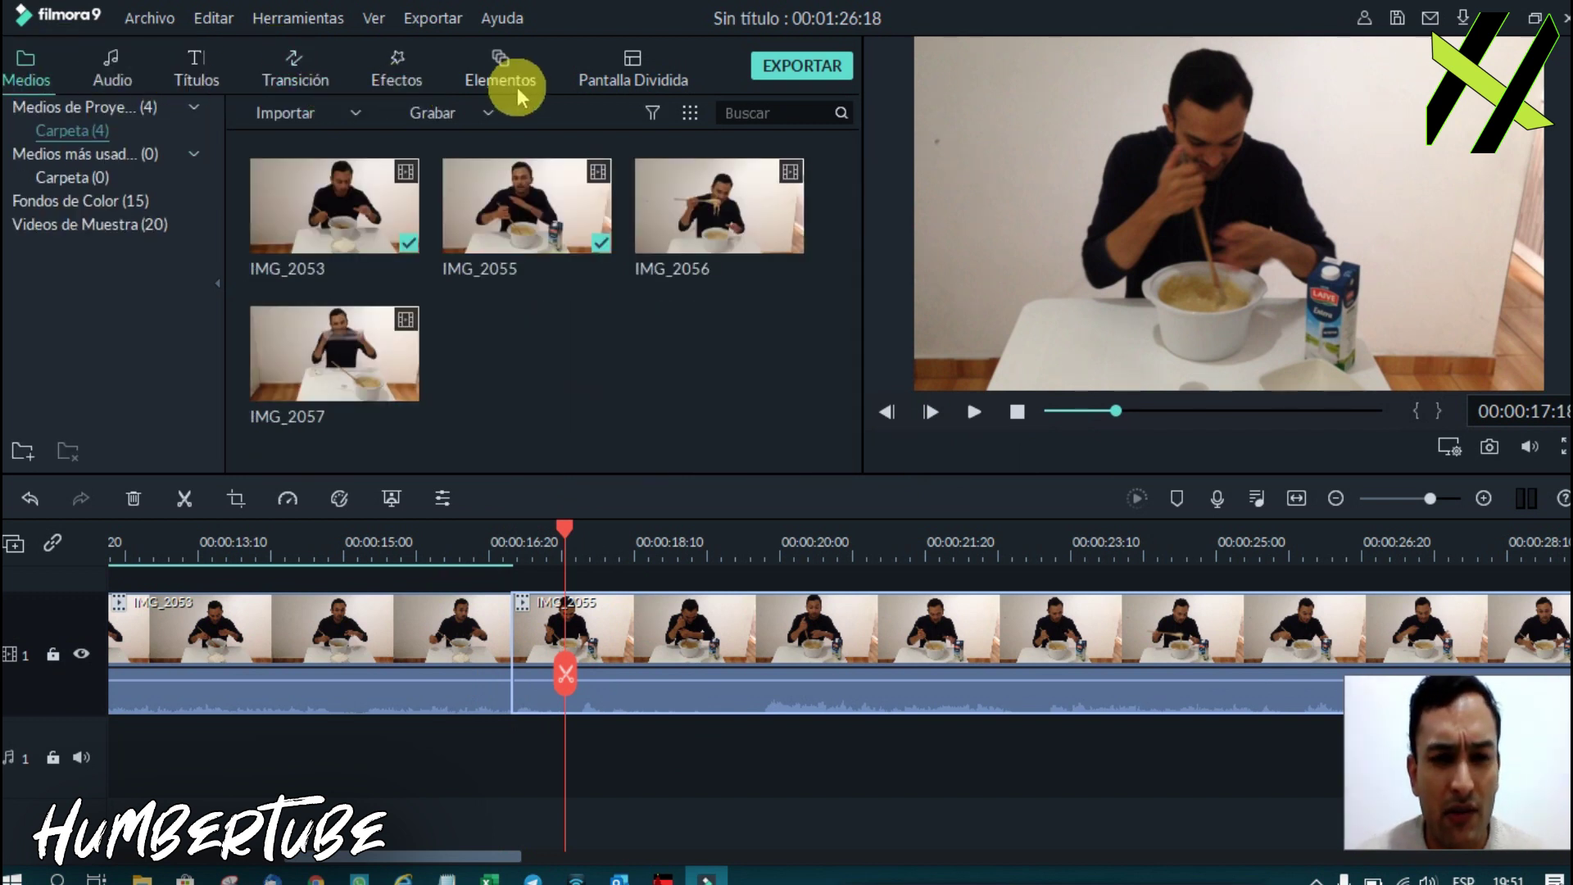
left_click(110, 82)
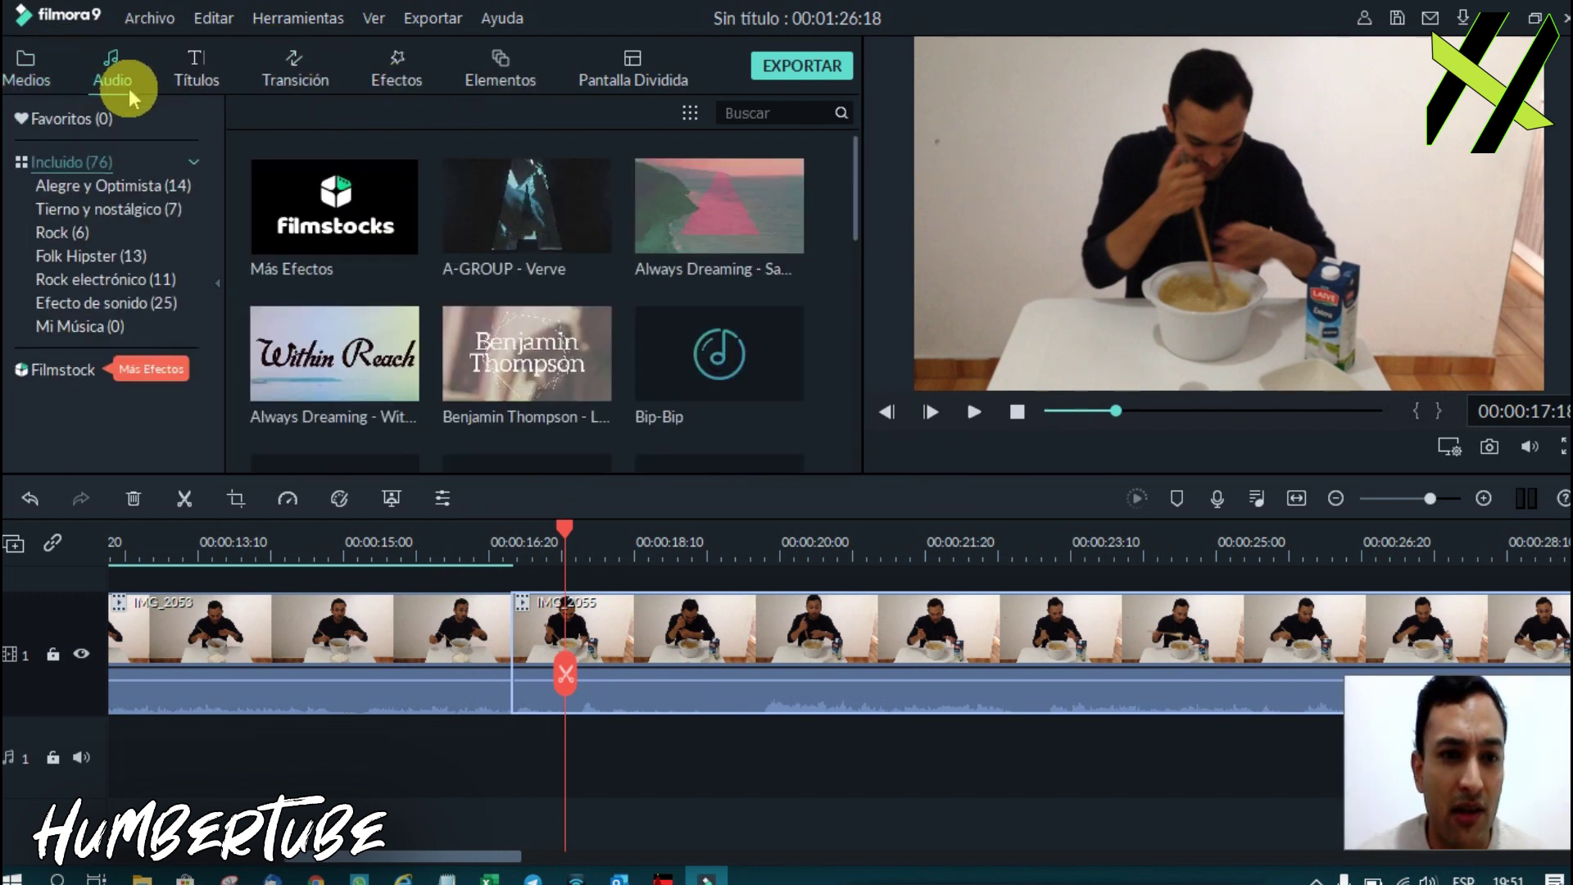
left_click(203, 79)
scroll(612, 309, "down", 5)
scroll(612, 310, "down", 5)
scroll(612, 310, "down", 5)
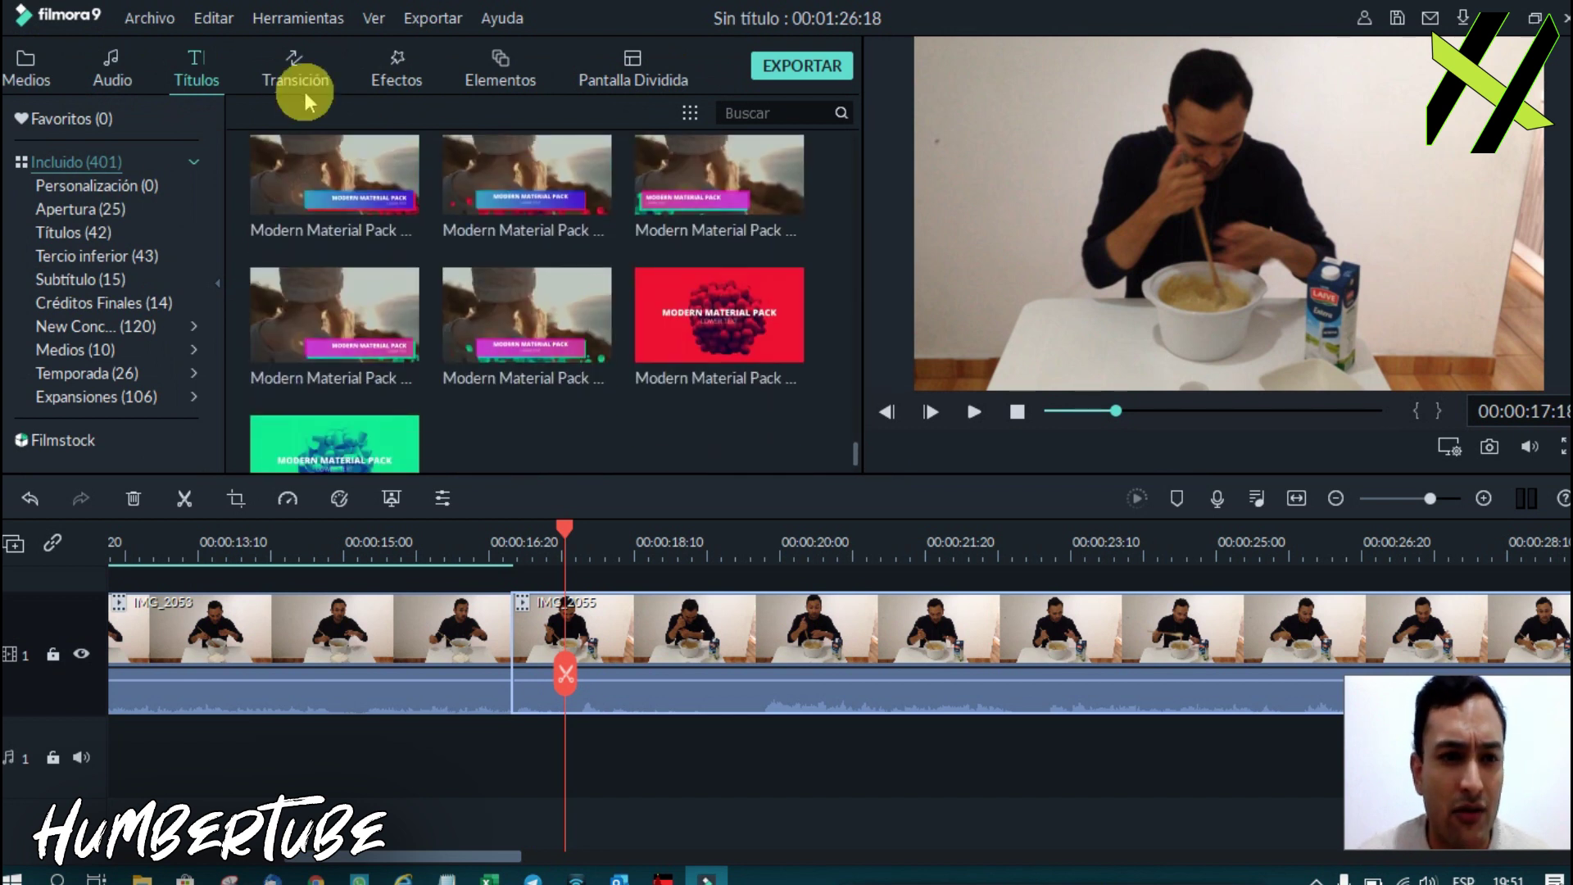
left_click(297, 82)
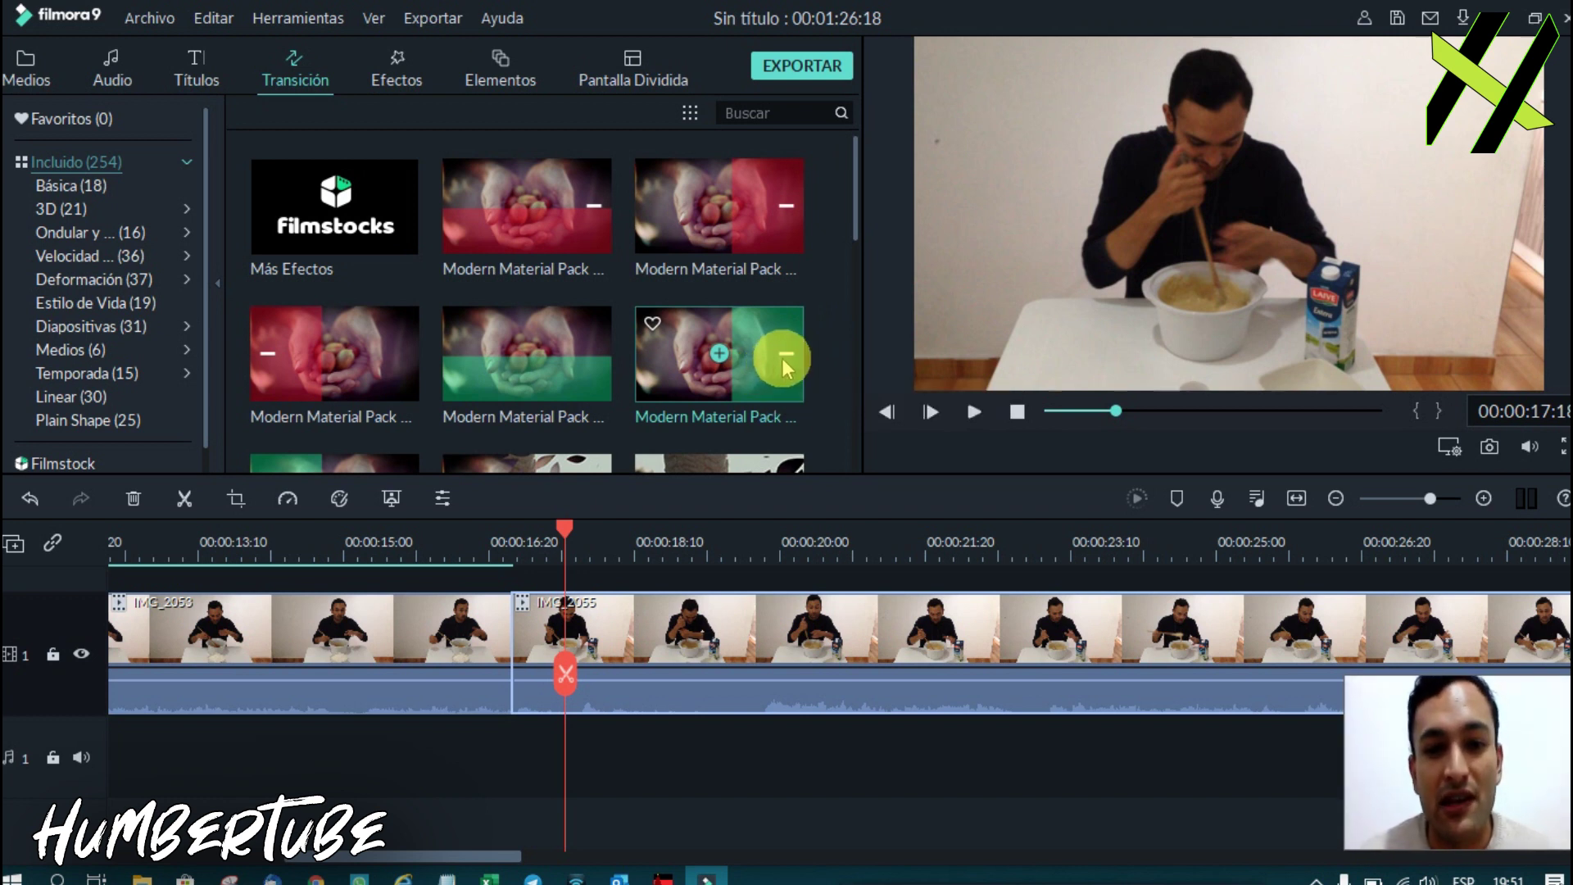
Place the green-wipe Modern Material Pack transition on the IMG_2053/IMG_2055 cut and preview it.
left_click(784, 363)
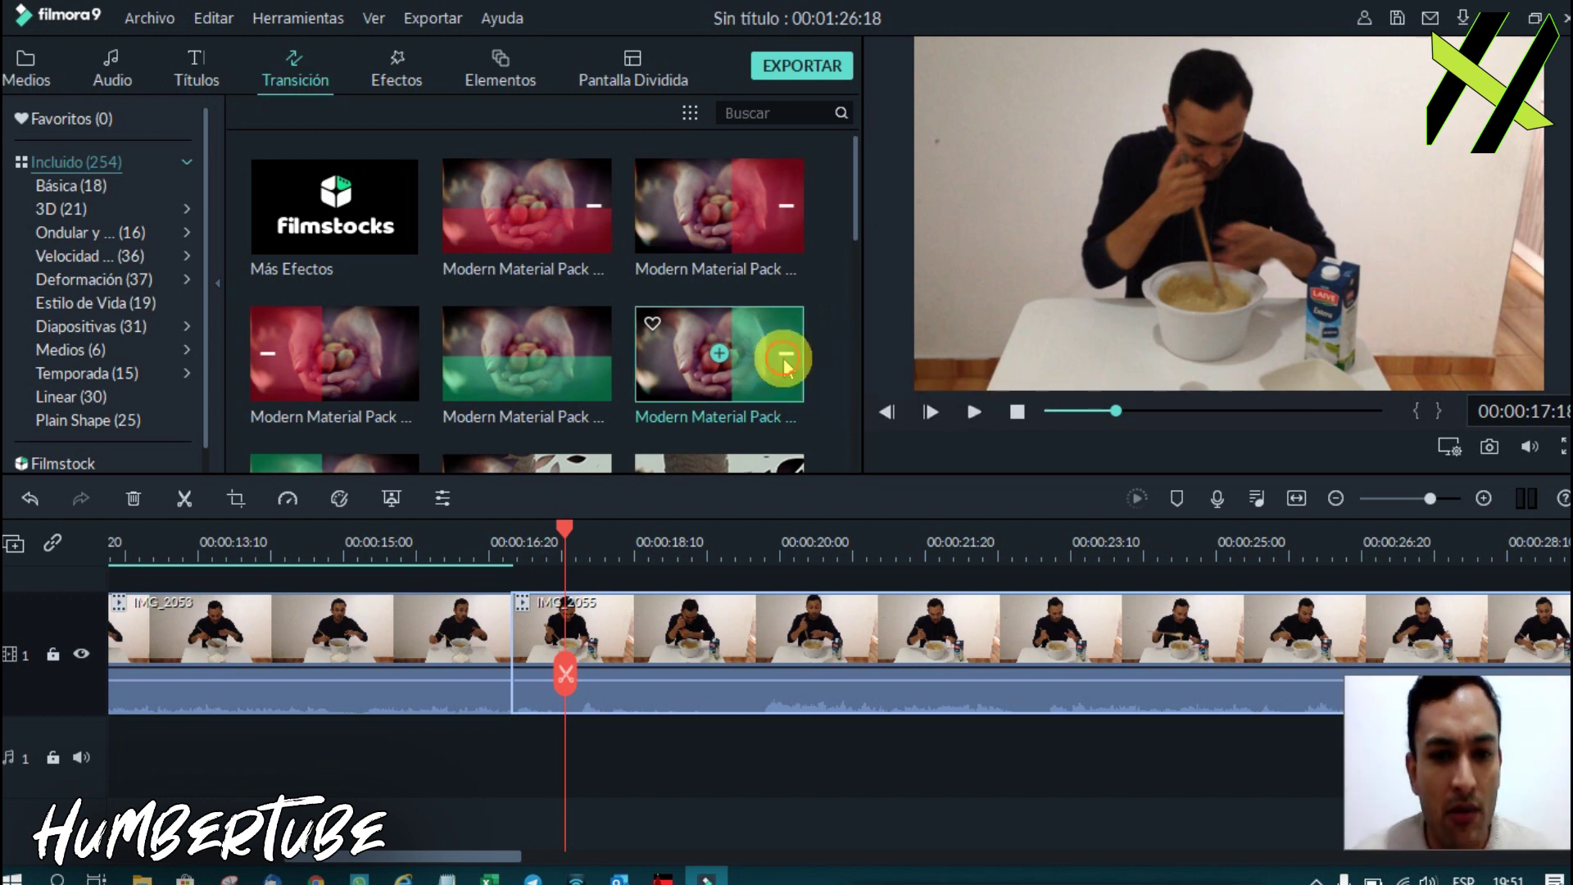
left_click_drag(783, 363, 510, 653)
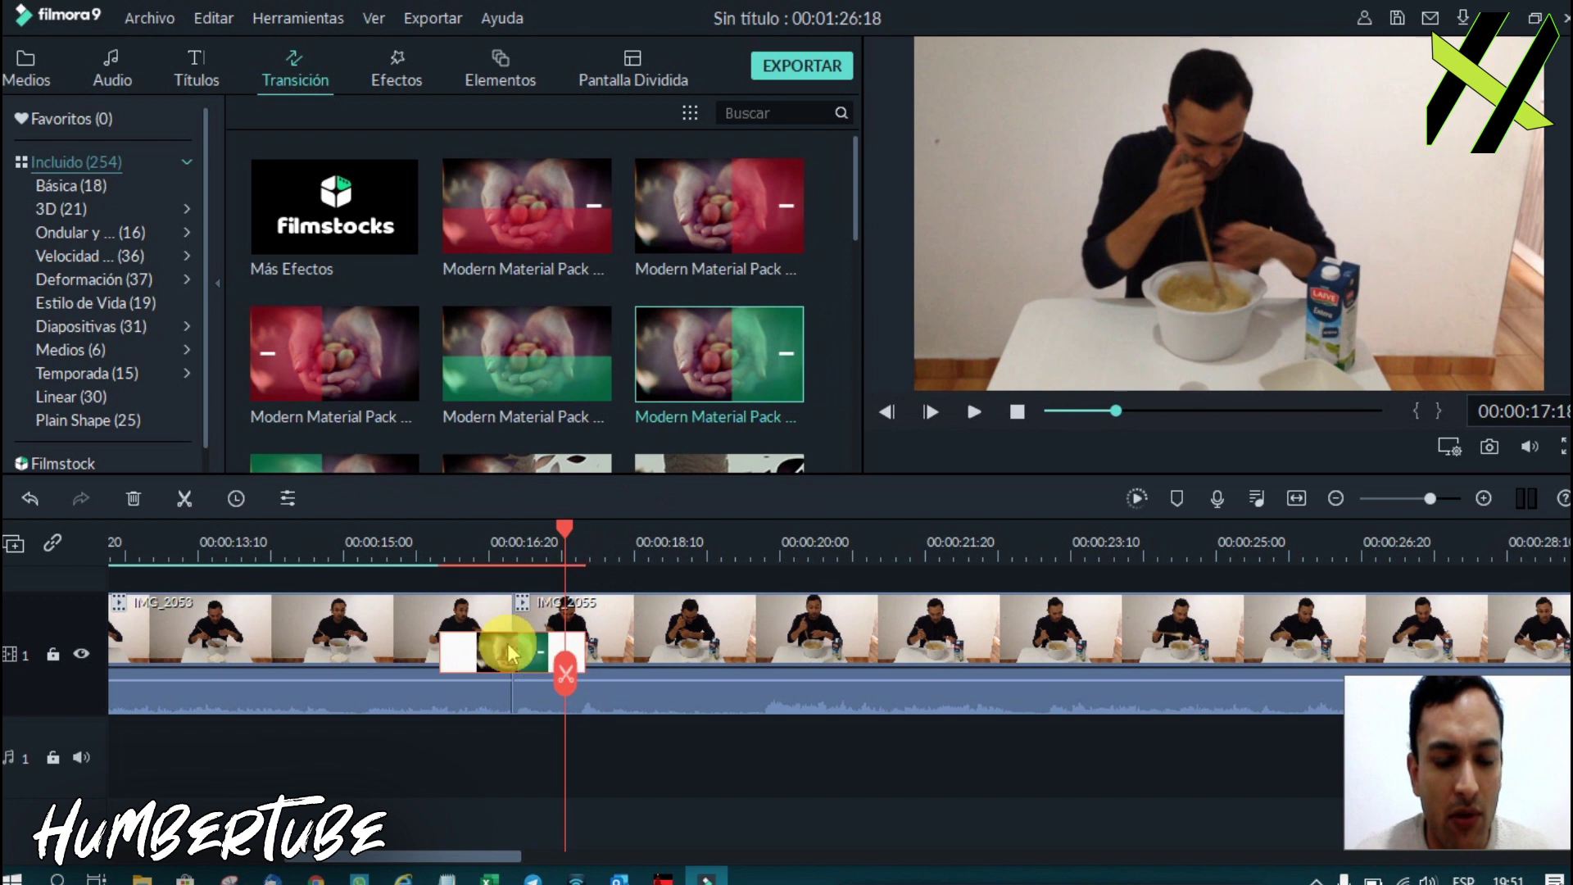
left_click(273, 540)
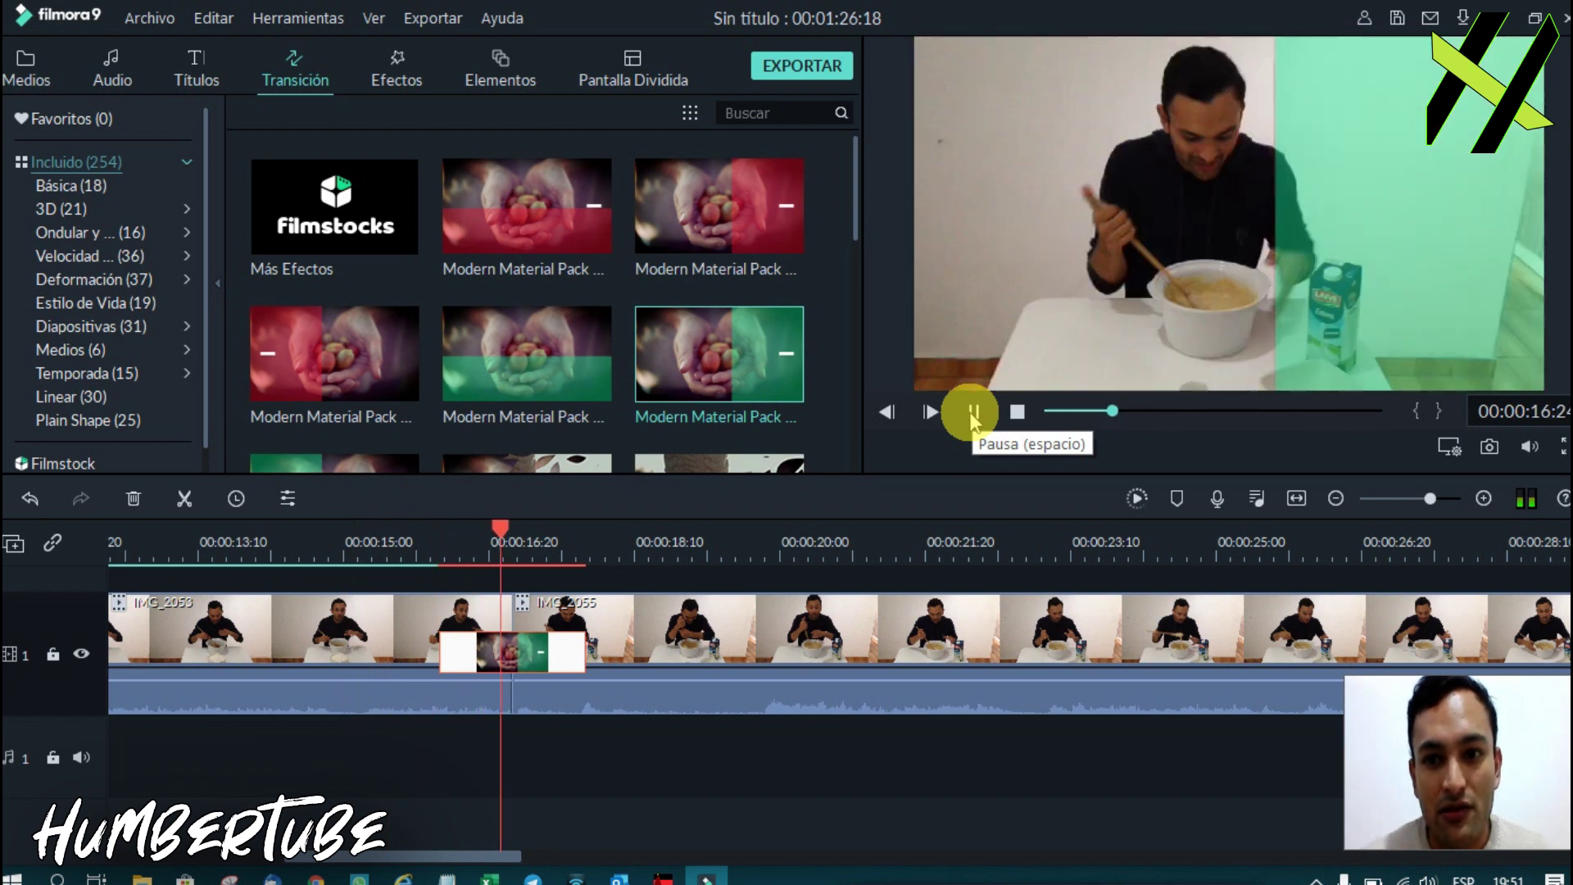
left_click(971, 414)
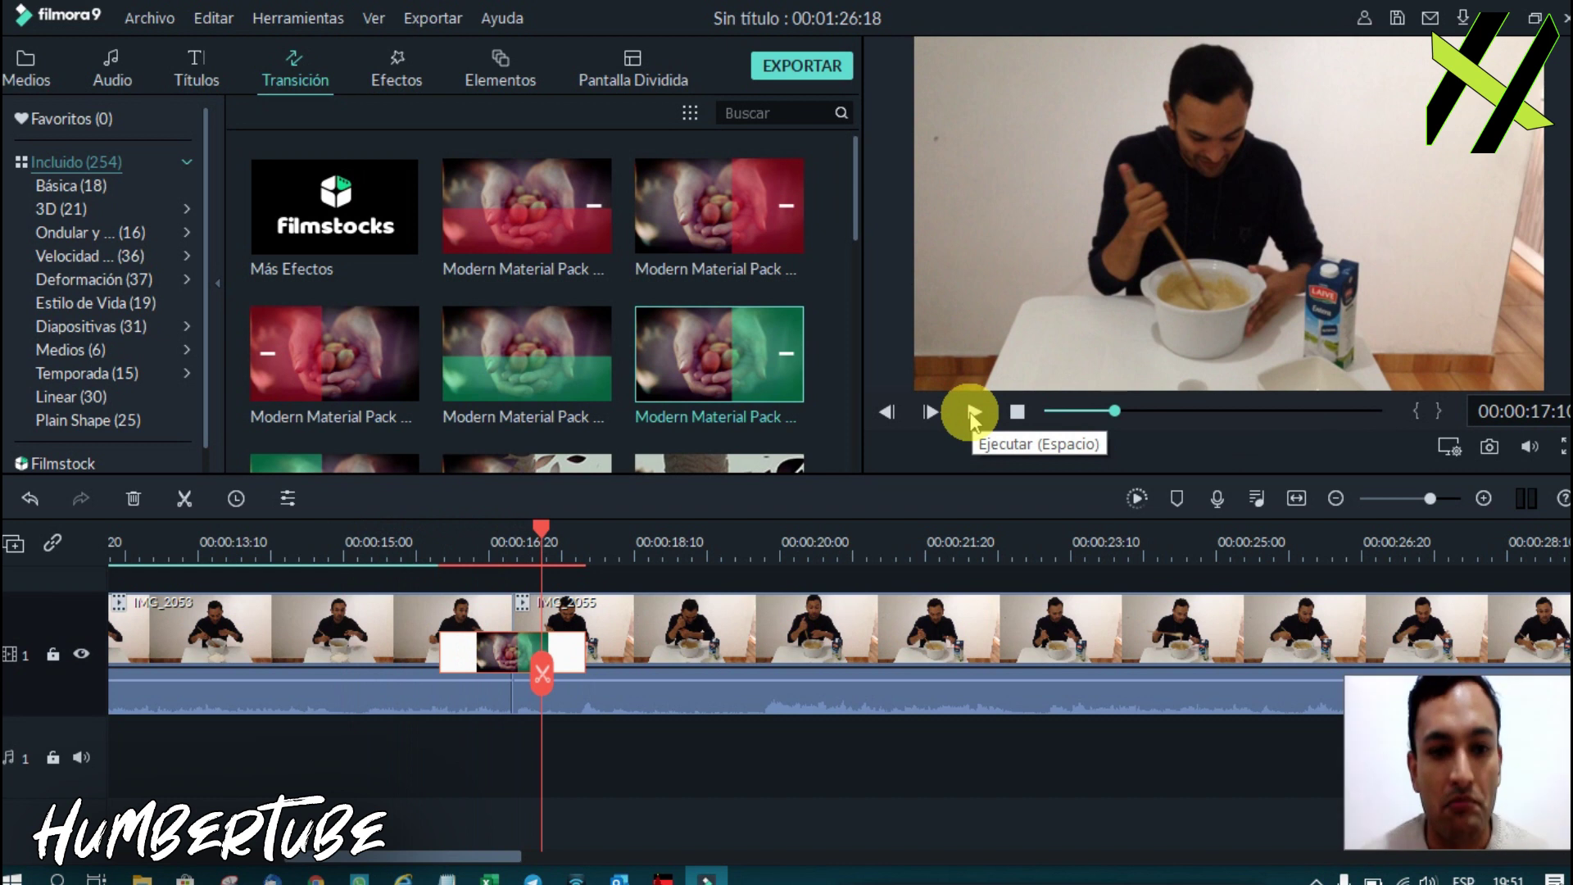
Browse further through the Transición gallery.
scroll(833, 332, "down", 10)
scroll(833, 332, "down", 3)
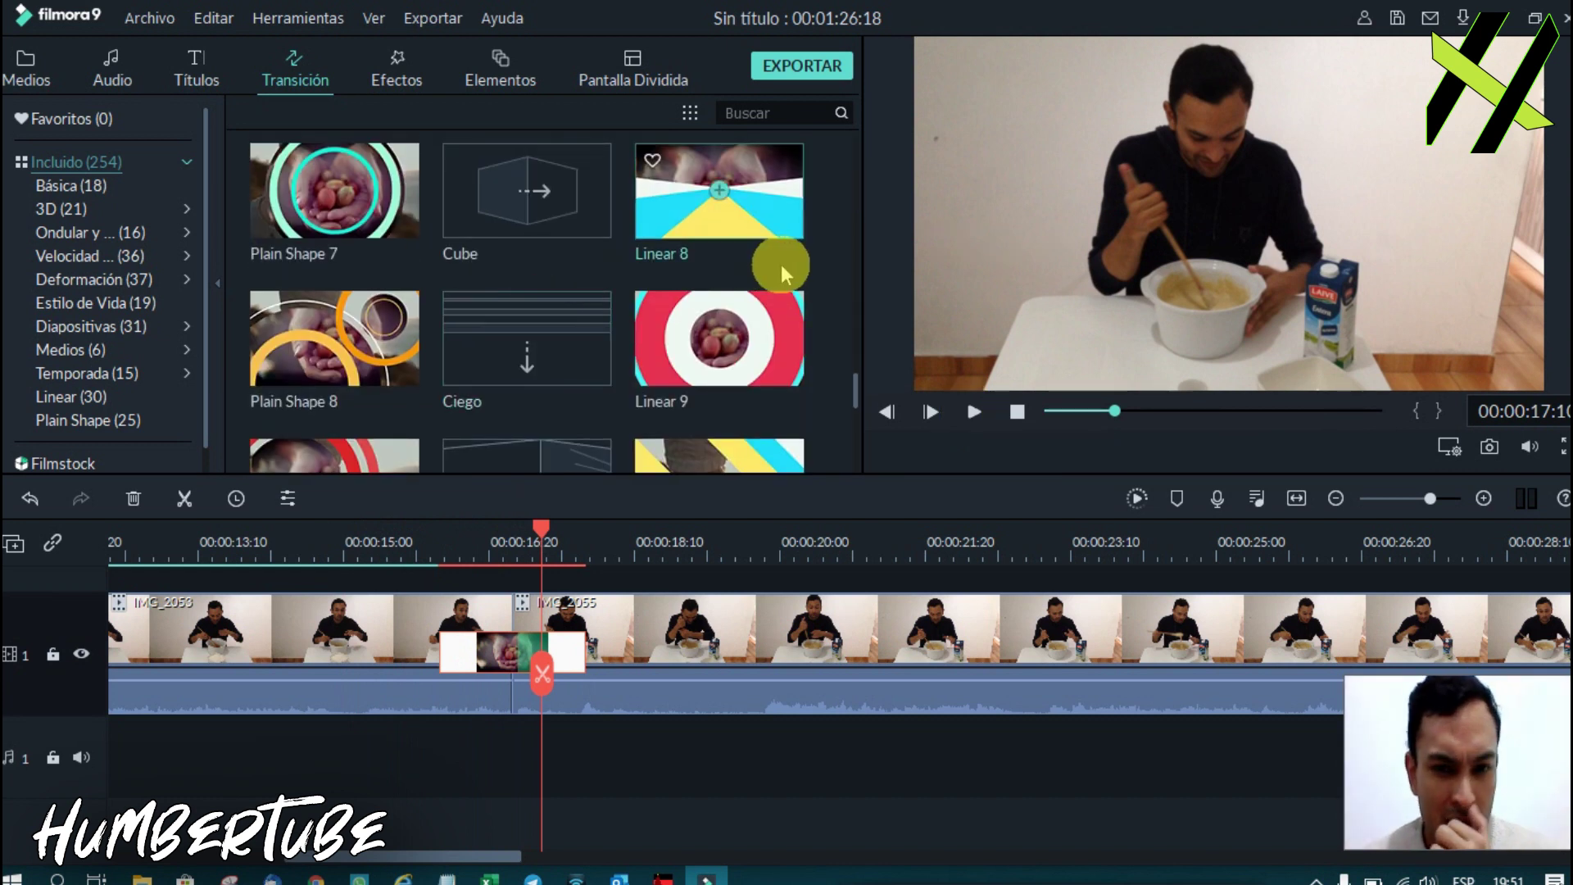
scroll(838, 297, "down", 5)
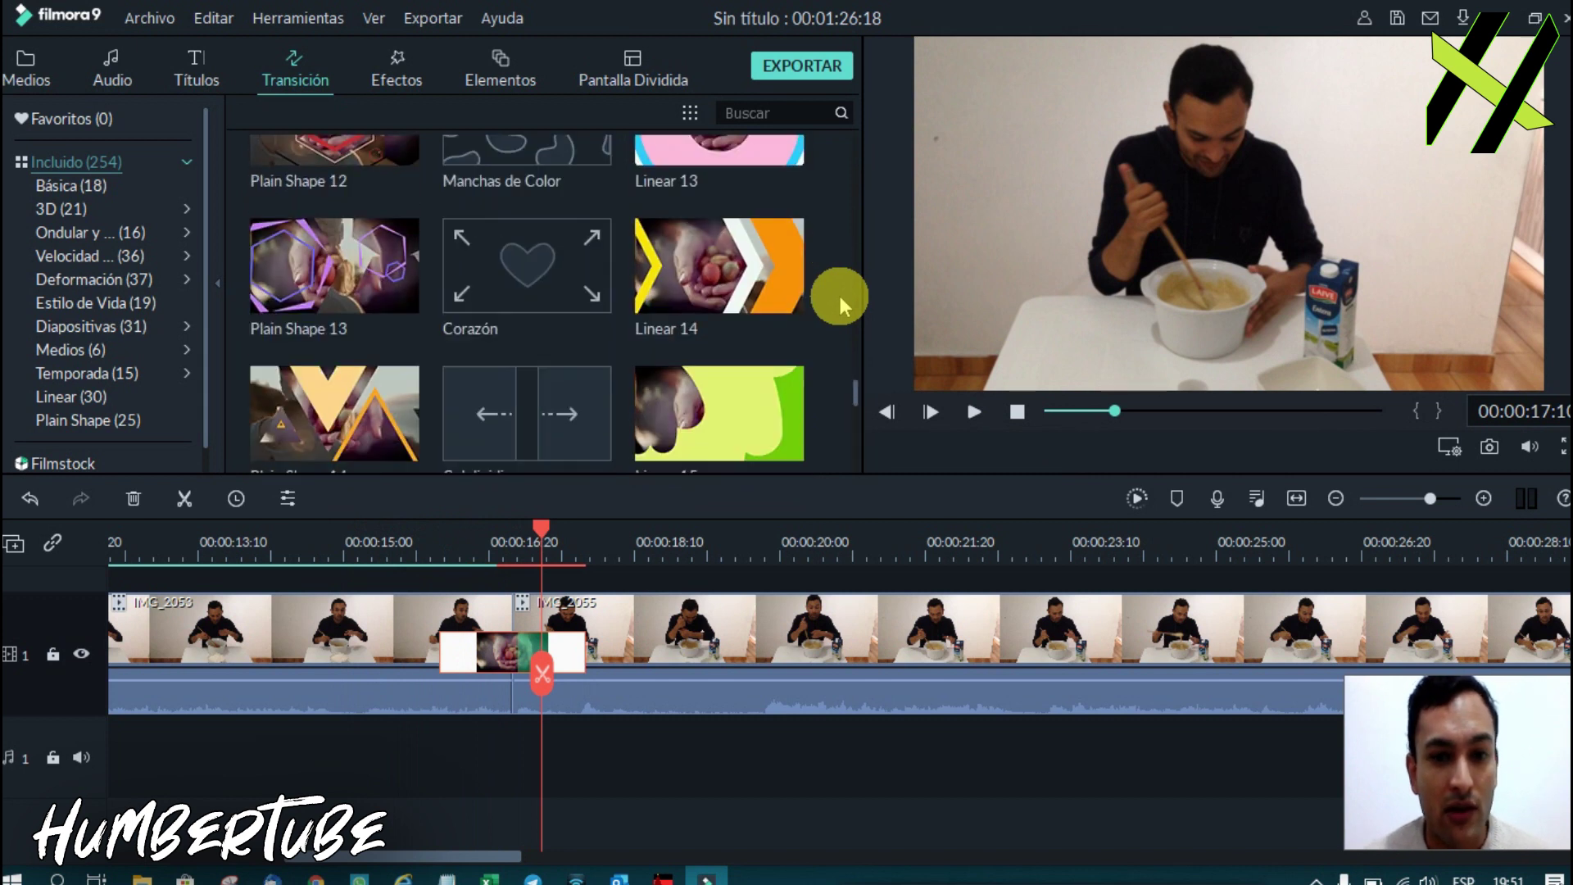
scroll(839, 297, "up", 2)
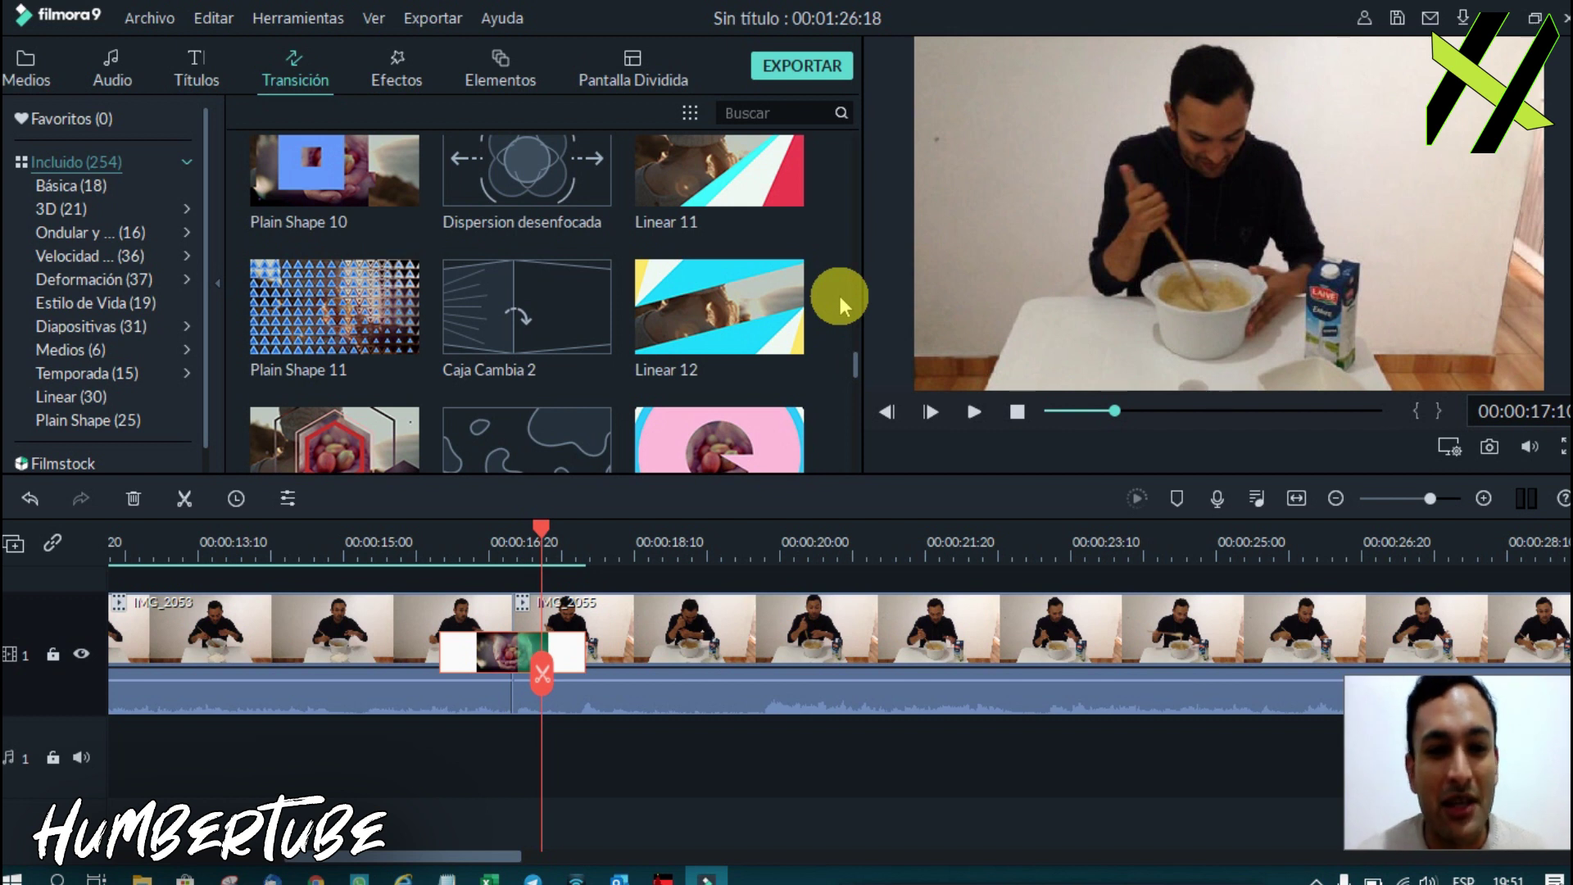
scroll(829, 296, "up", 10)
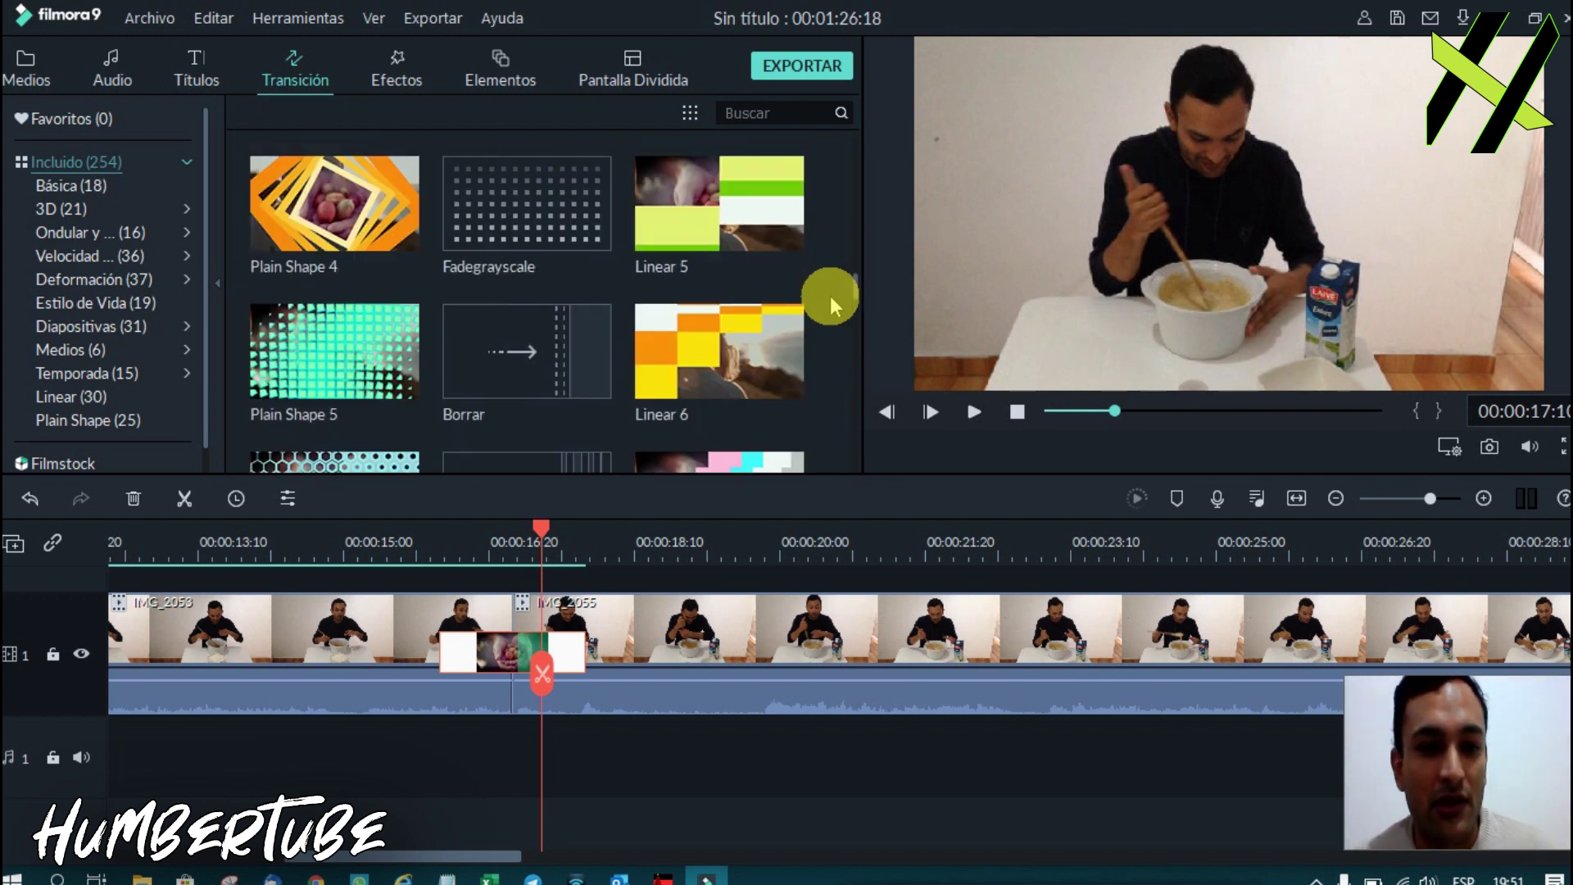
scroll(829, 296, "up", 10)
scroll(829, 296, "up", 3)
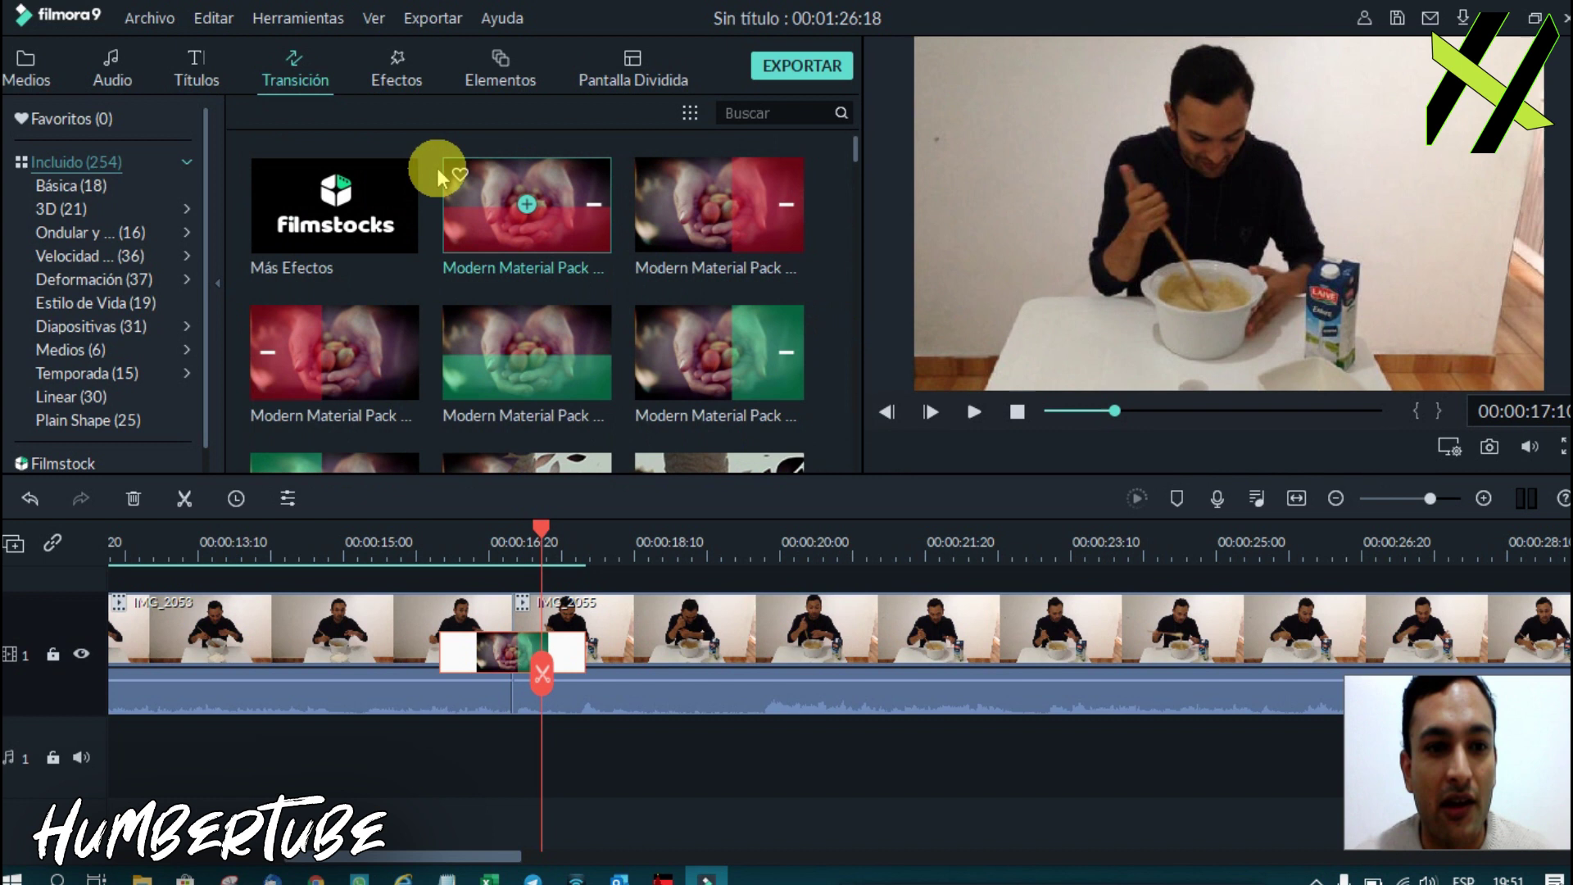
Apply the B&W Film effect to IMG_2055 and preview it in black and white.
left_click(377, 86)
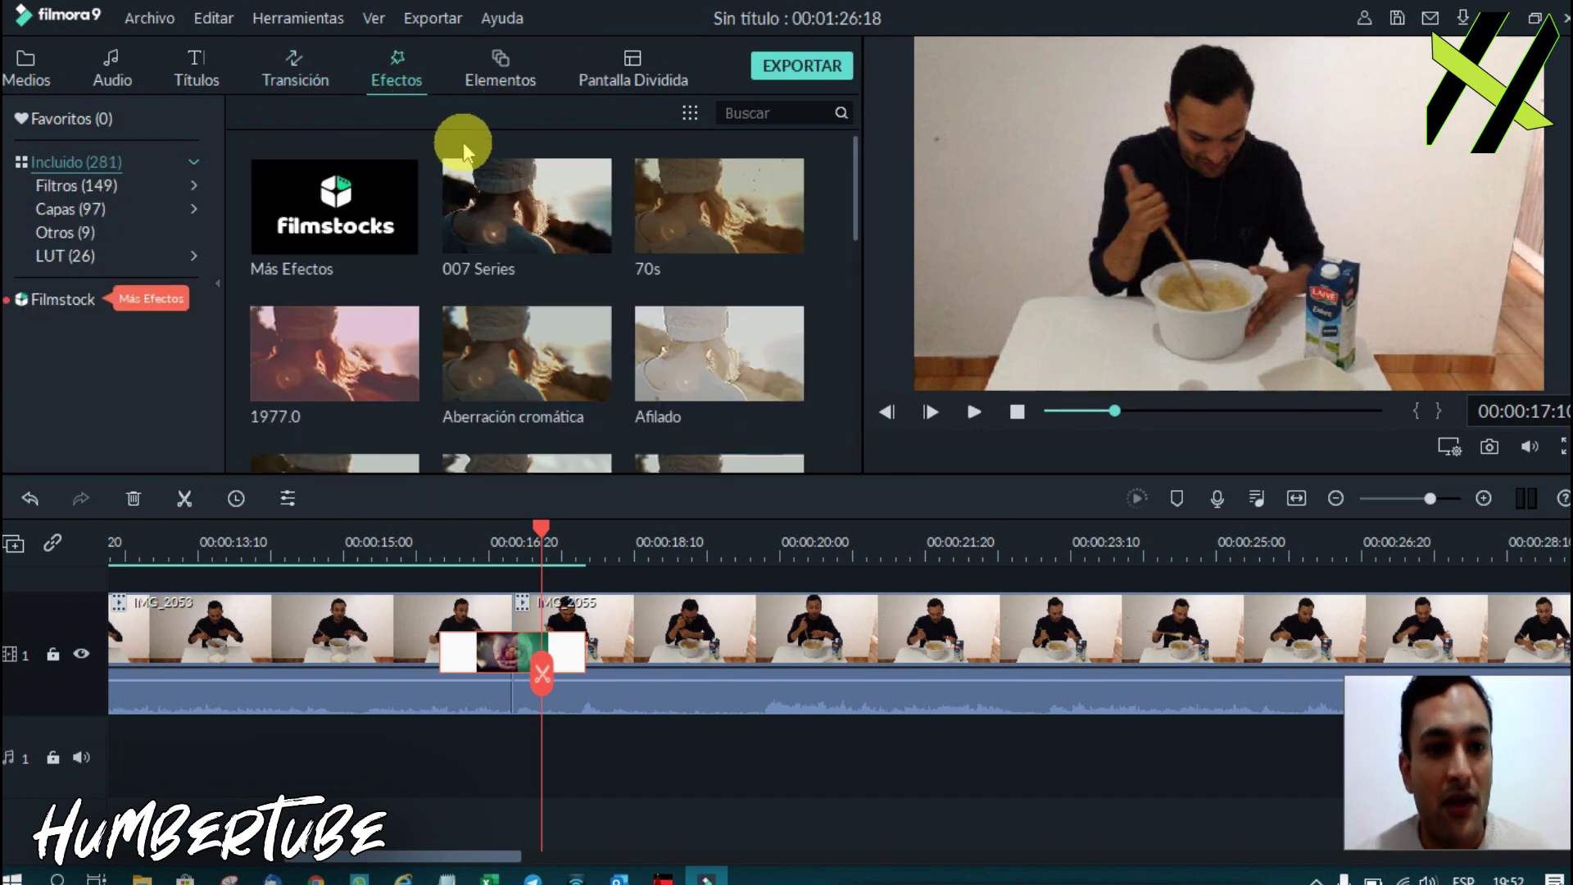
left_click(690, 612)
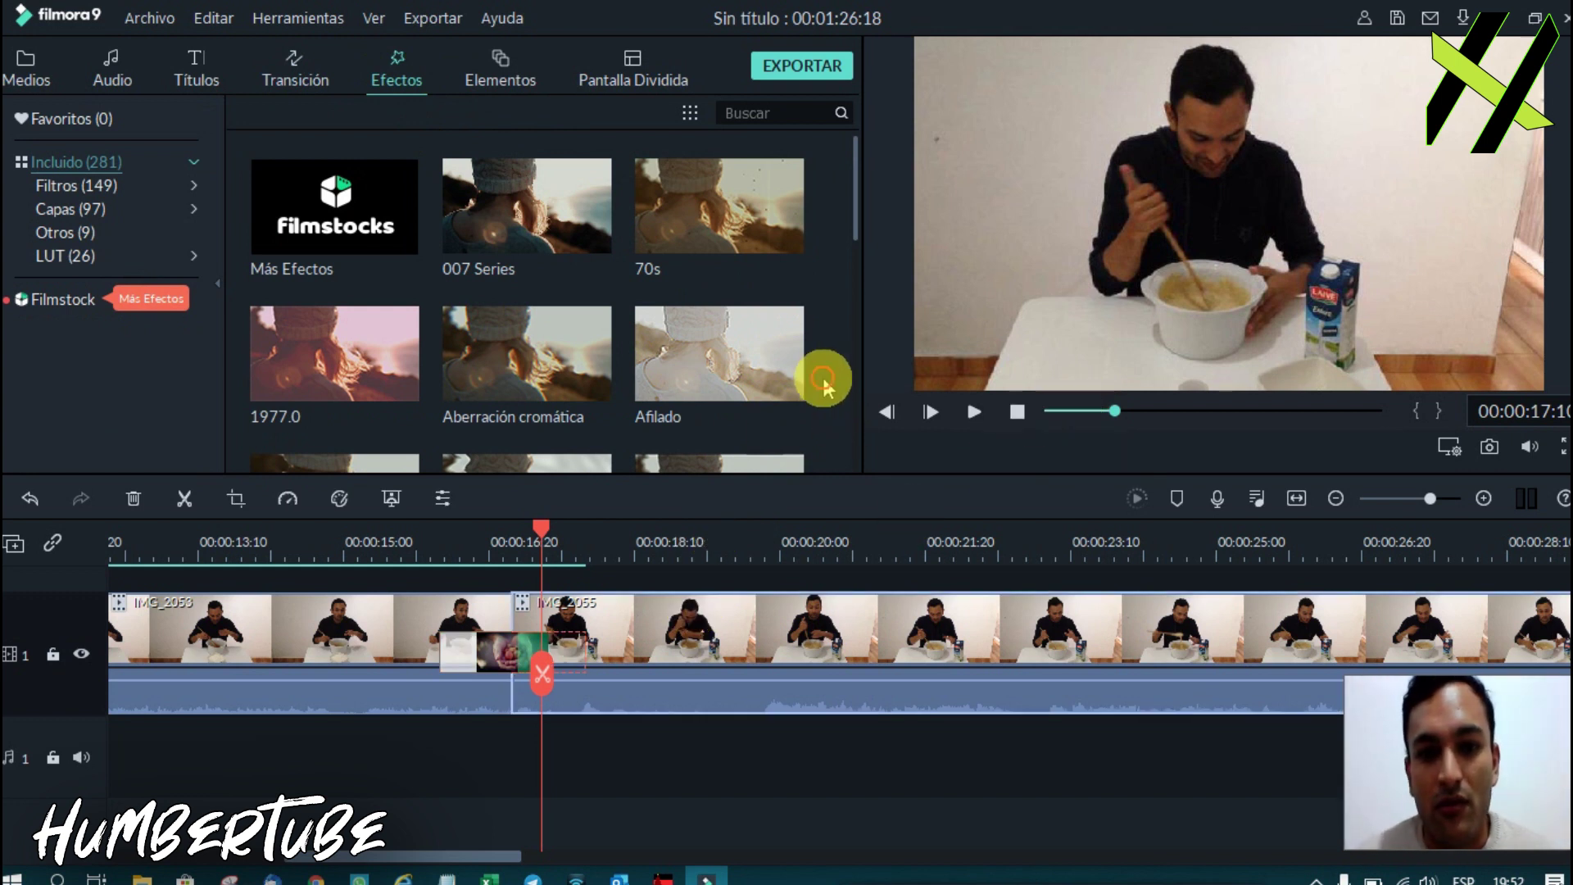
scroll(824, 377, "down", 5)
scroll(823, 377, "down", 2)
mouse_move(758, 360)
left_mouse_down()
mouse_move(759, 613)
mouse_move(755, 484)
left_mouse_up()
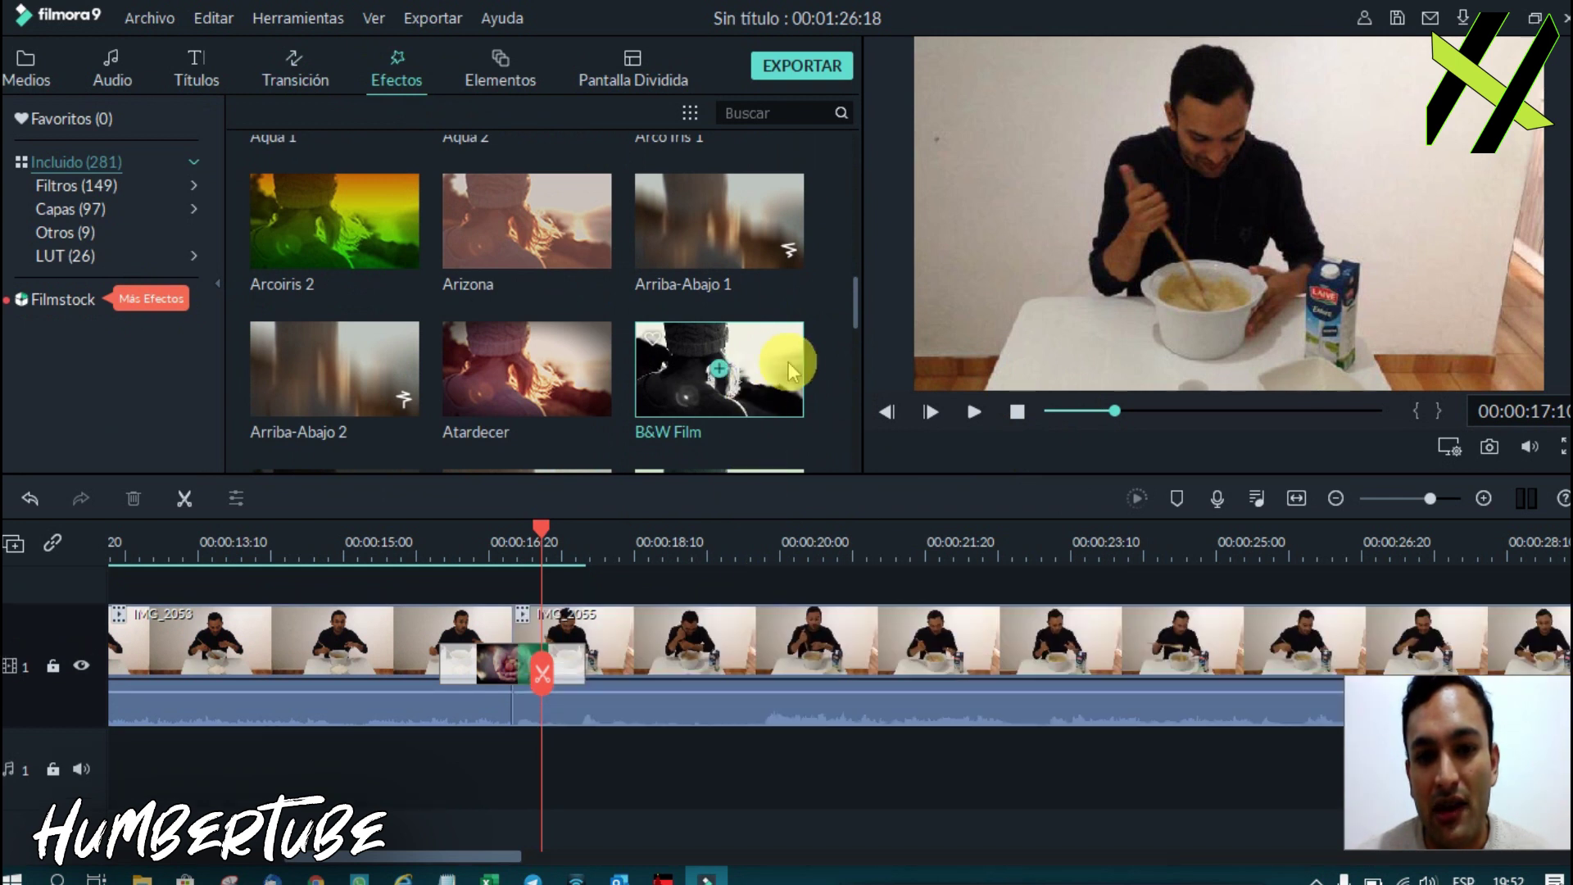
left_click_drag(806, 355, 759, 647)
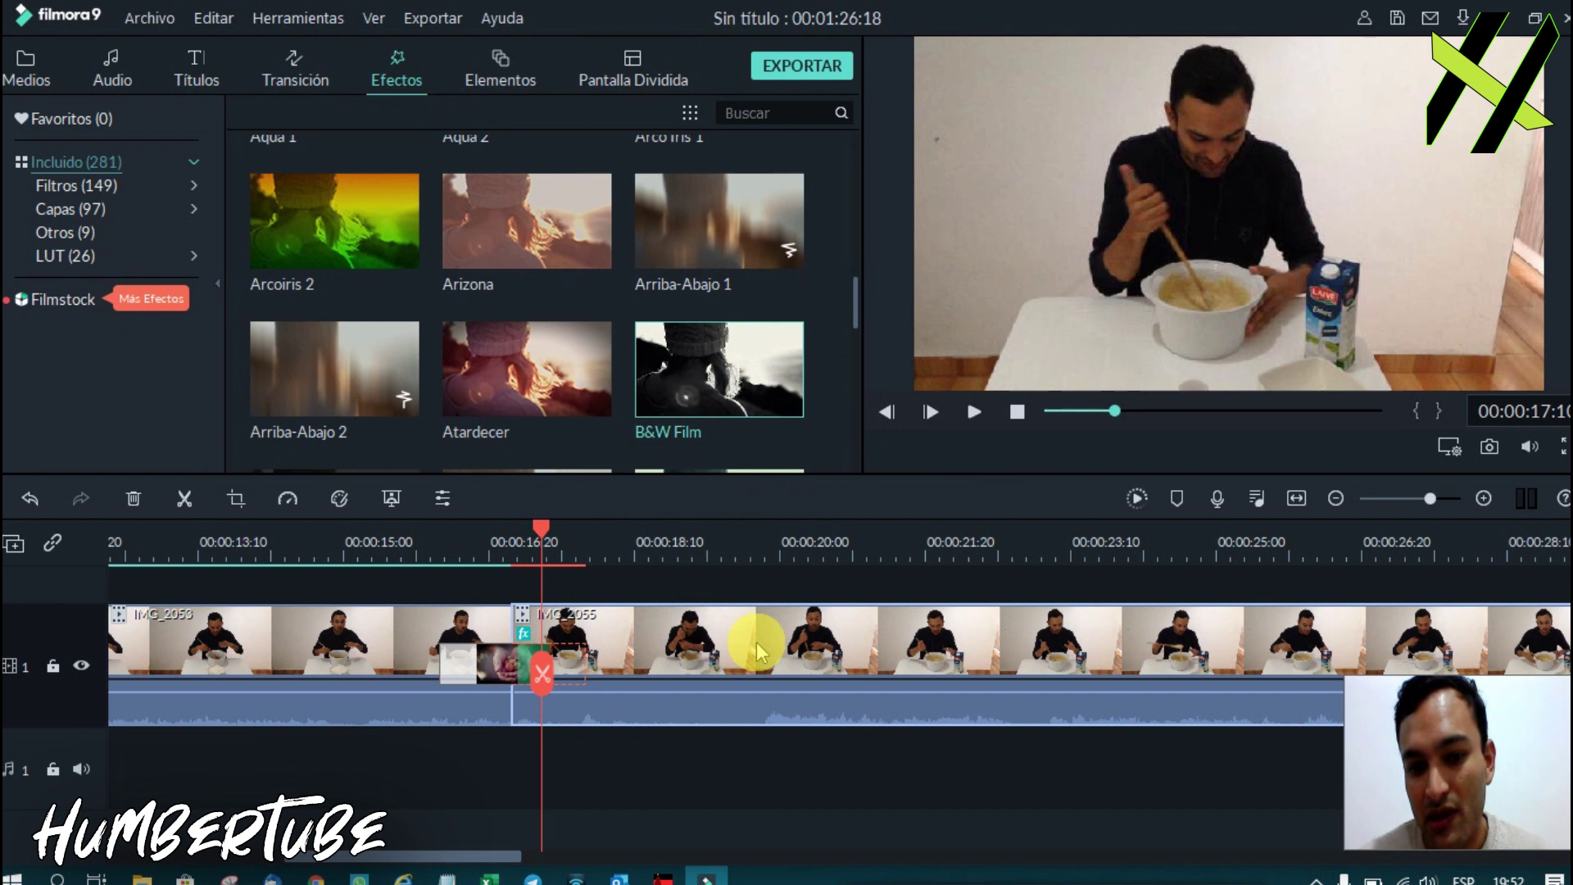
left_click(972, 419)
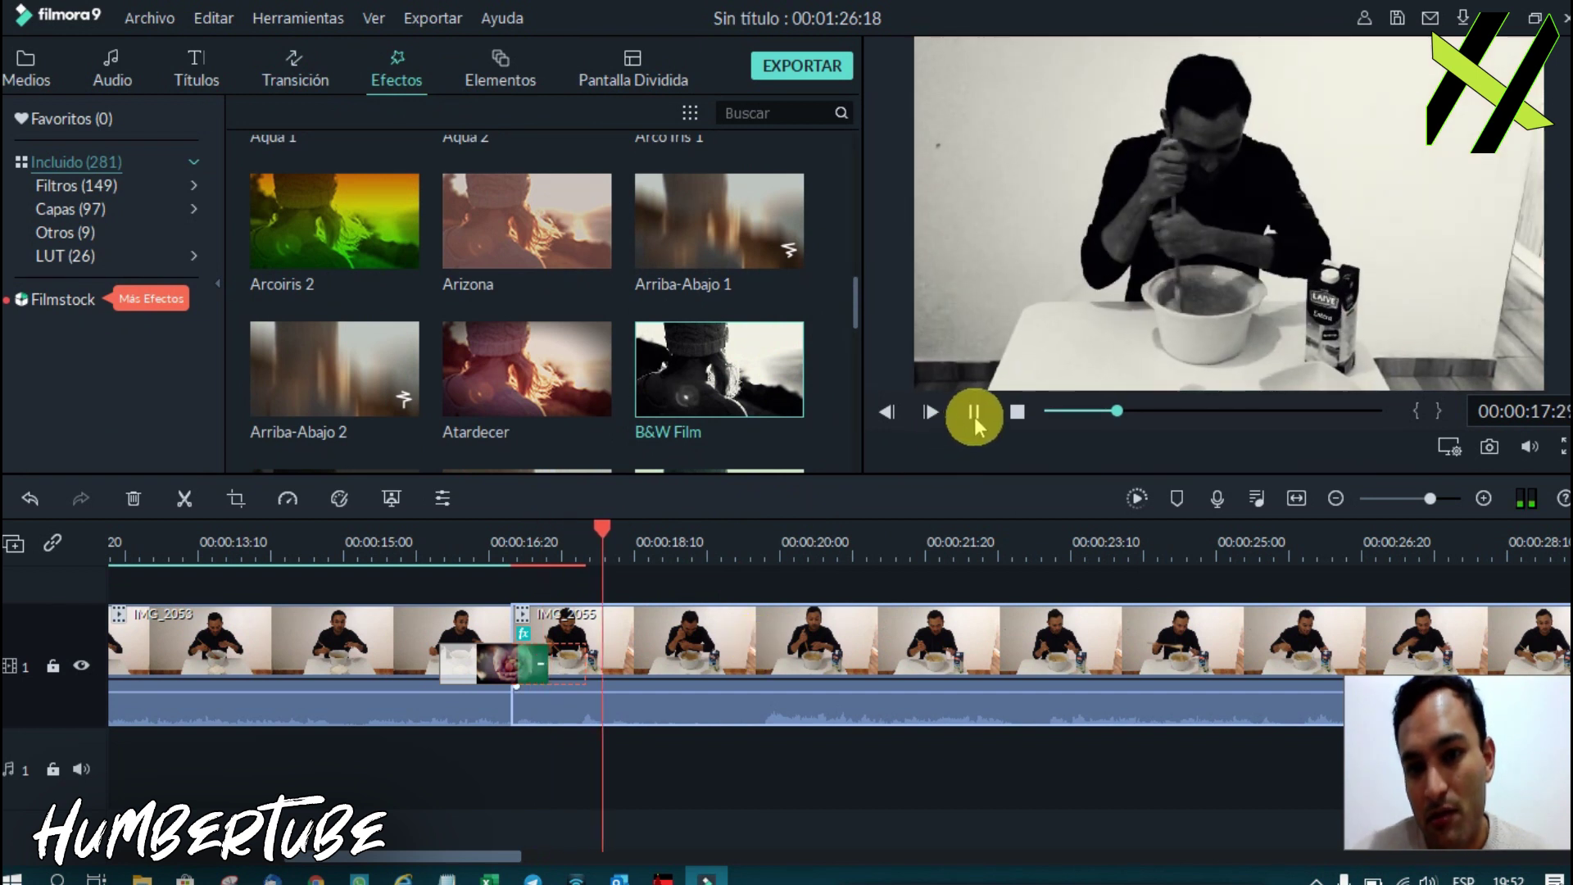
left_click(975, 415)
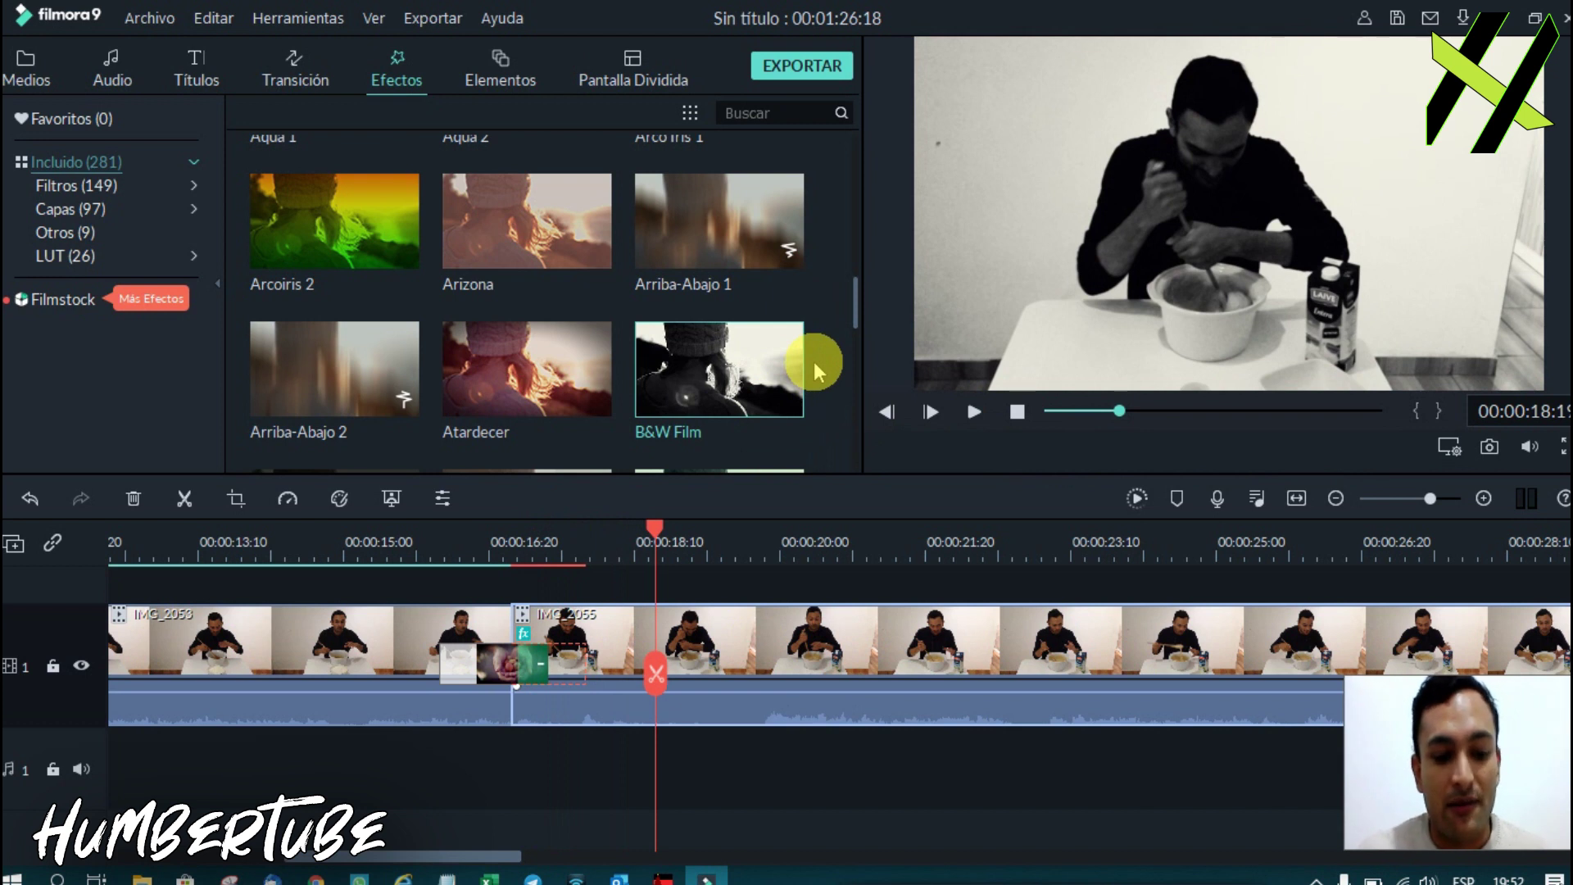
Undo the B&W Film effect and preview the Bokeh 5 effect sample.
key("ctrl+z")
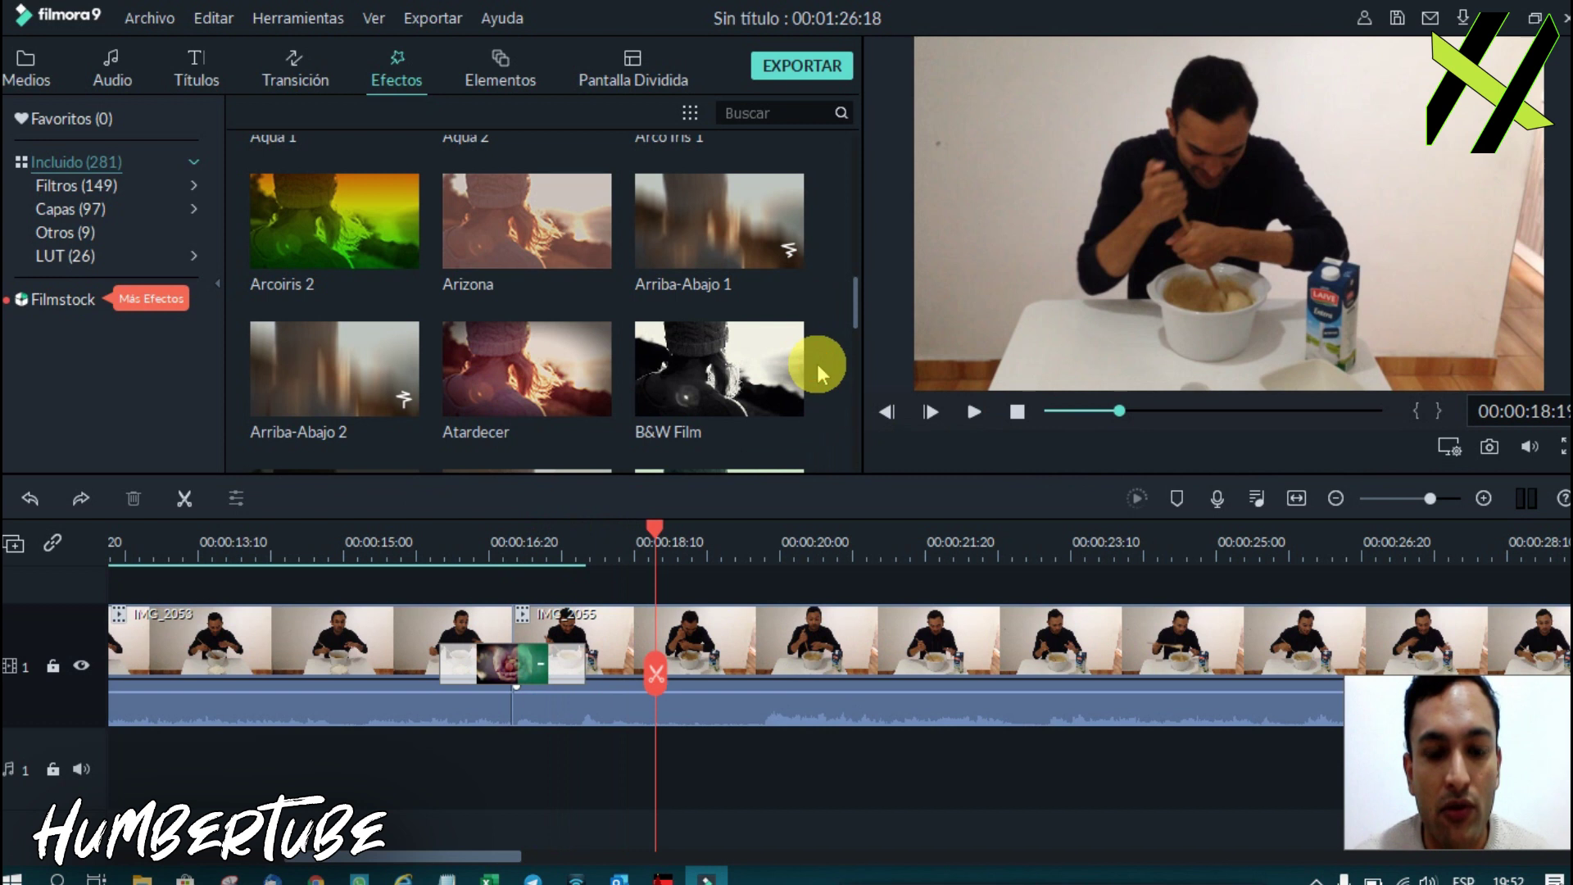
scroll(817, 364, "down", 5)
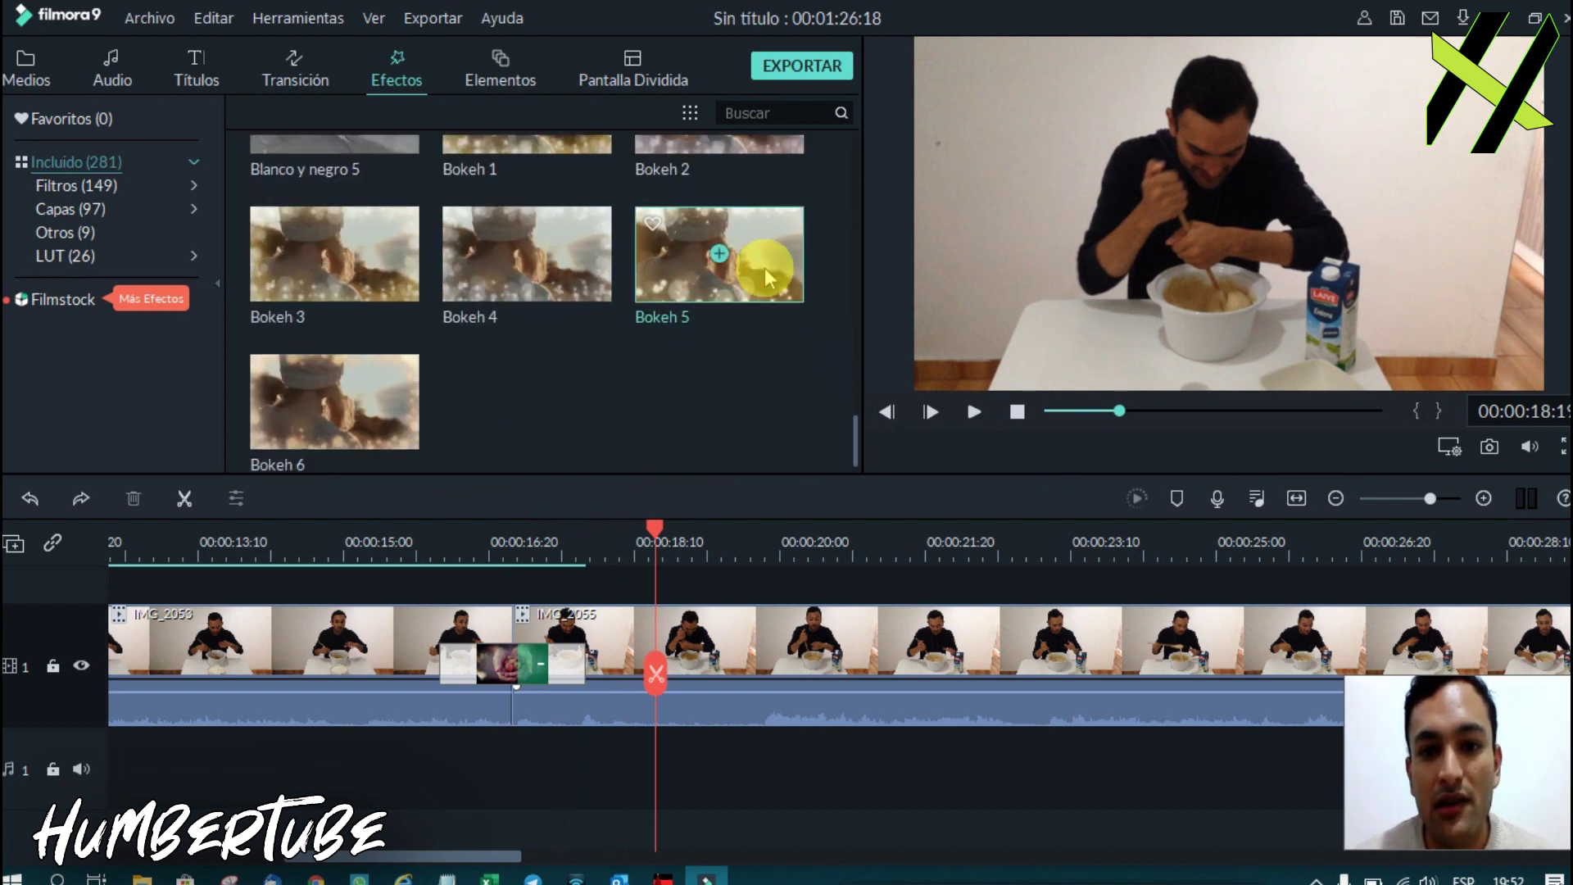
left_click(766, 277)
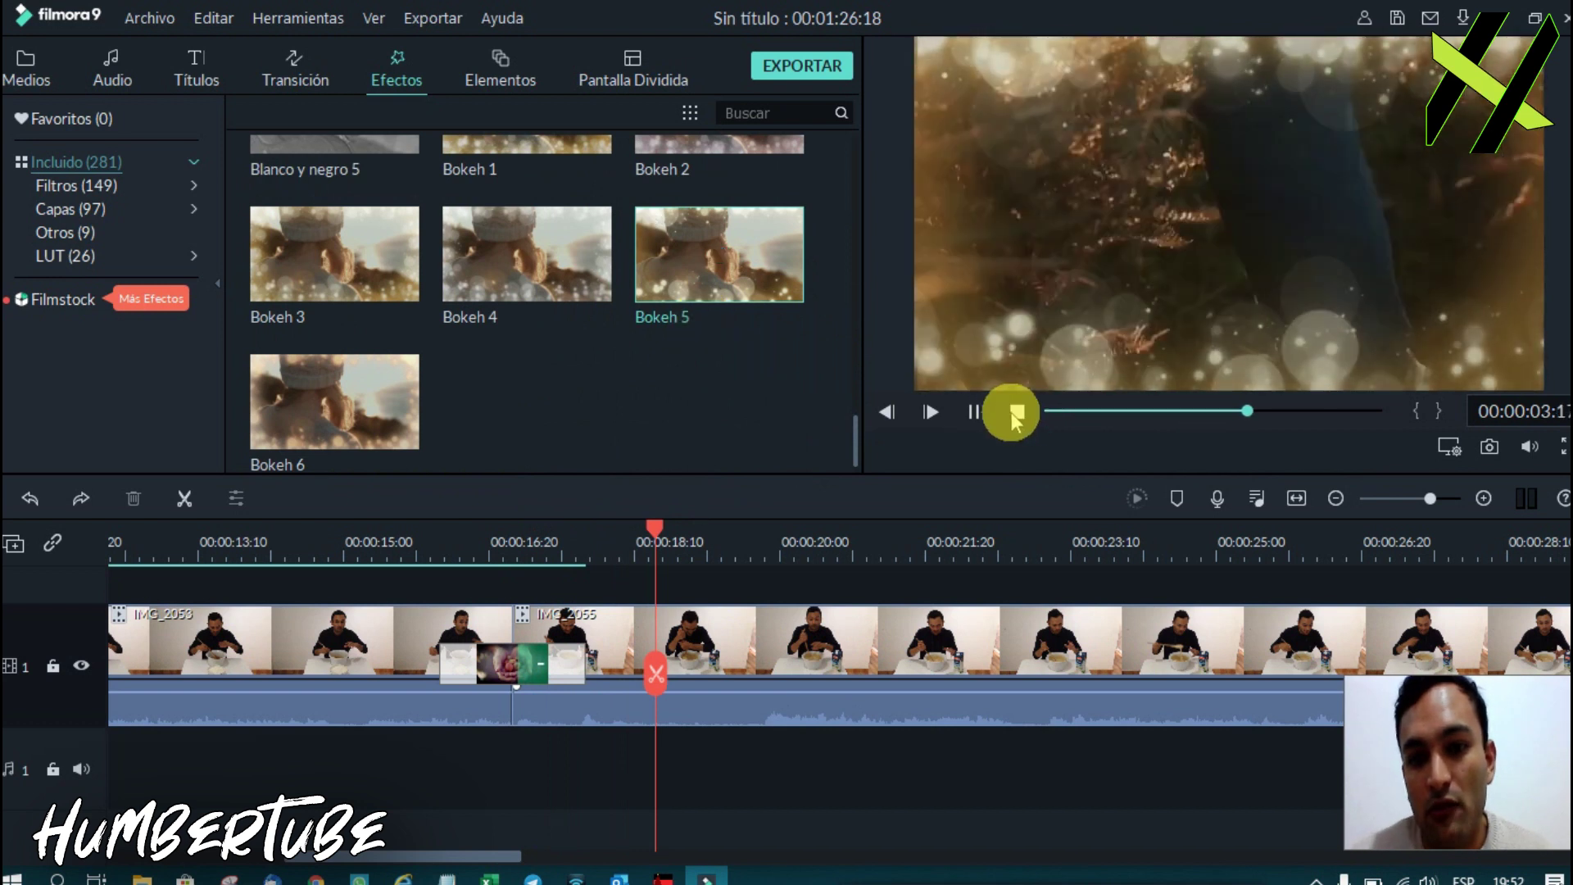
left_click(1016, 412)
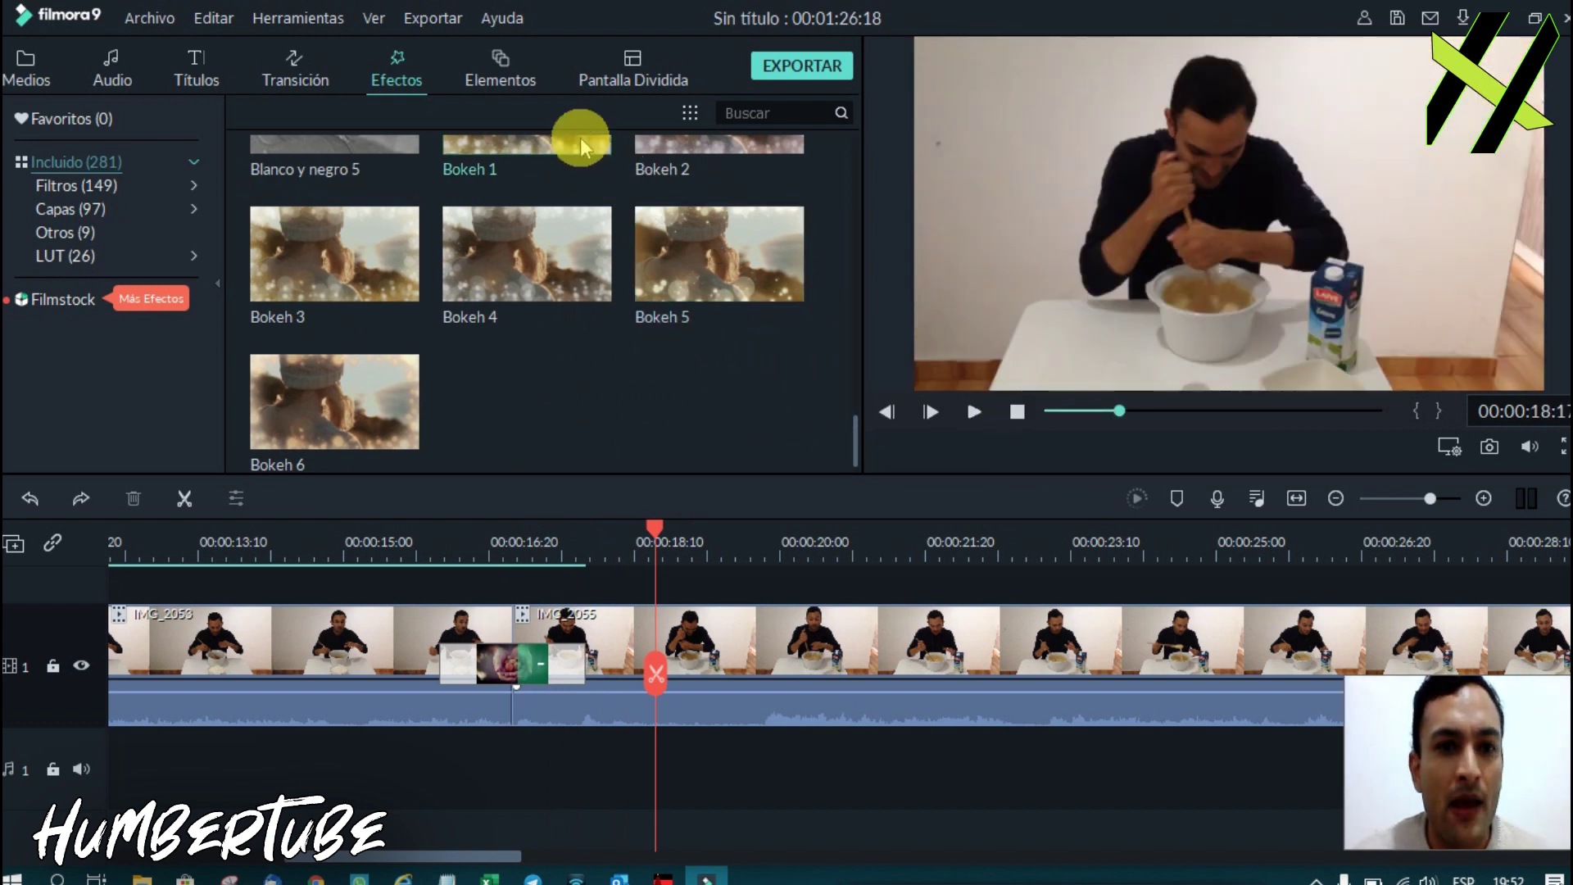
Preview an Element Character 10 sample in Elementos, then return to the Medios clips.
left_click(512, 85)
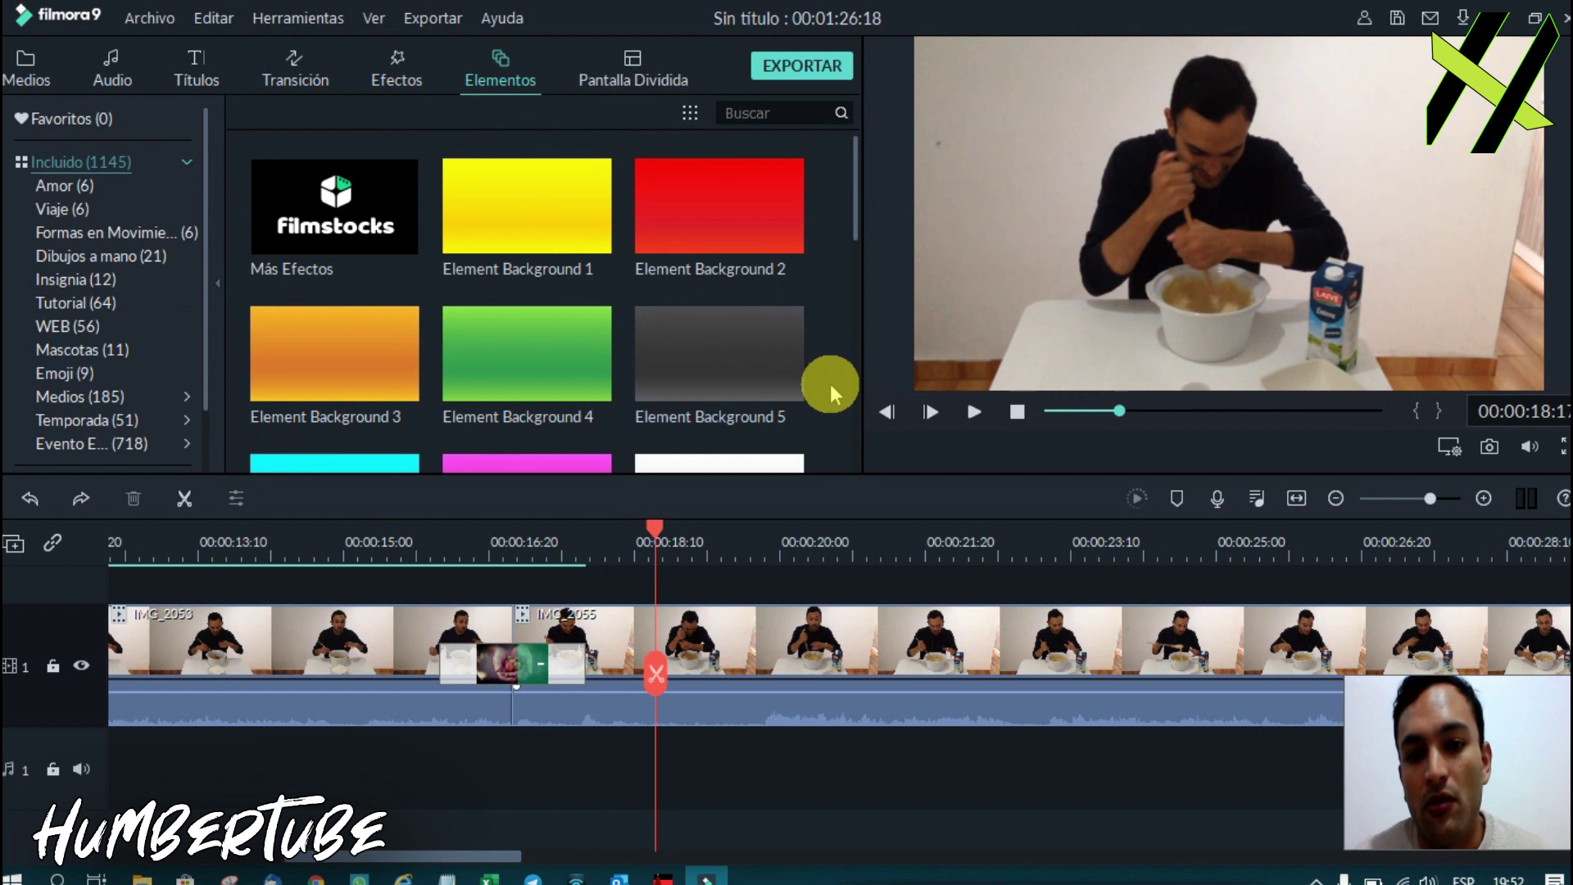
scroll(829, 383, "down", 10)
scroll(828, 383, "down", 2)
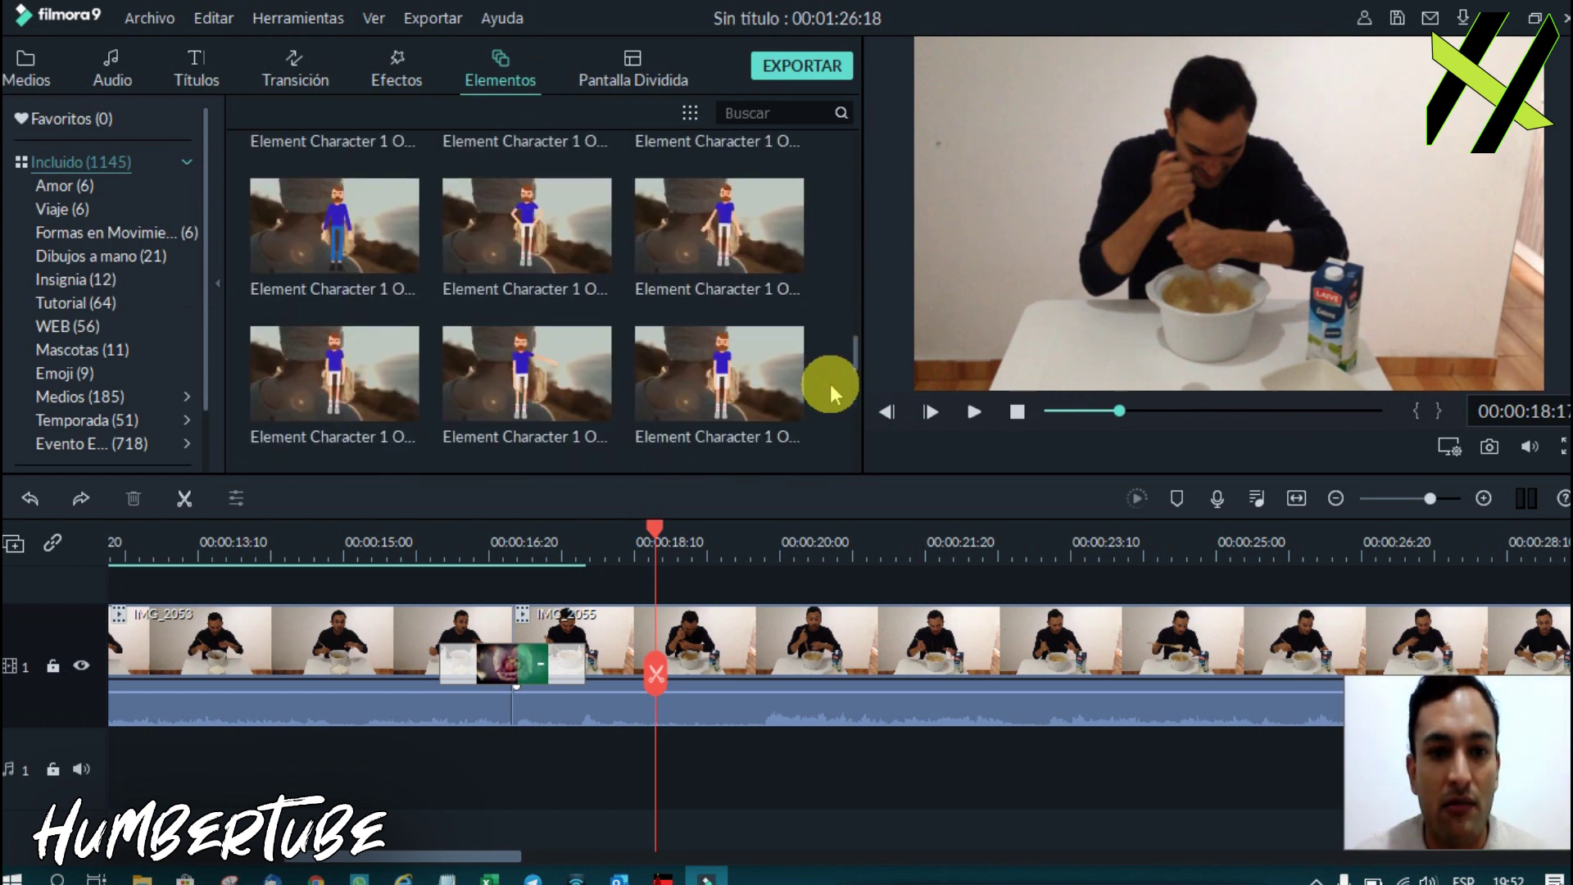
scroll(829, 383, "down", 3)
scroll(829, 383, "down", 2)
scroll(829, 383, "down", 2)
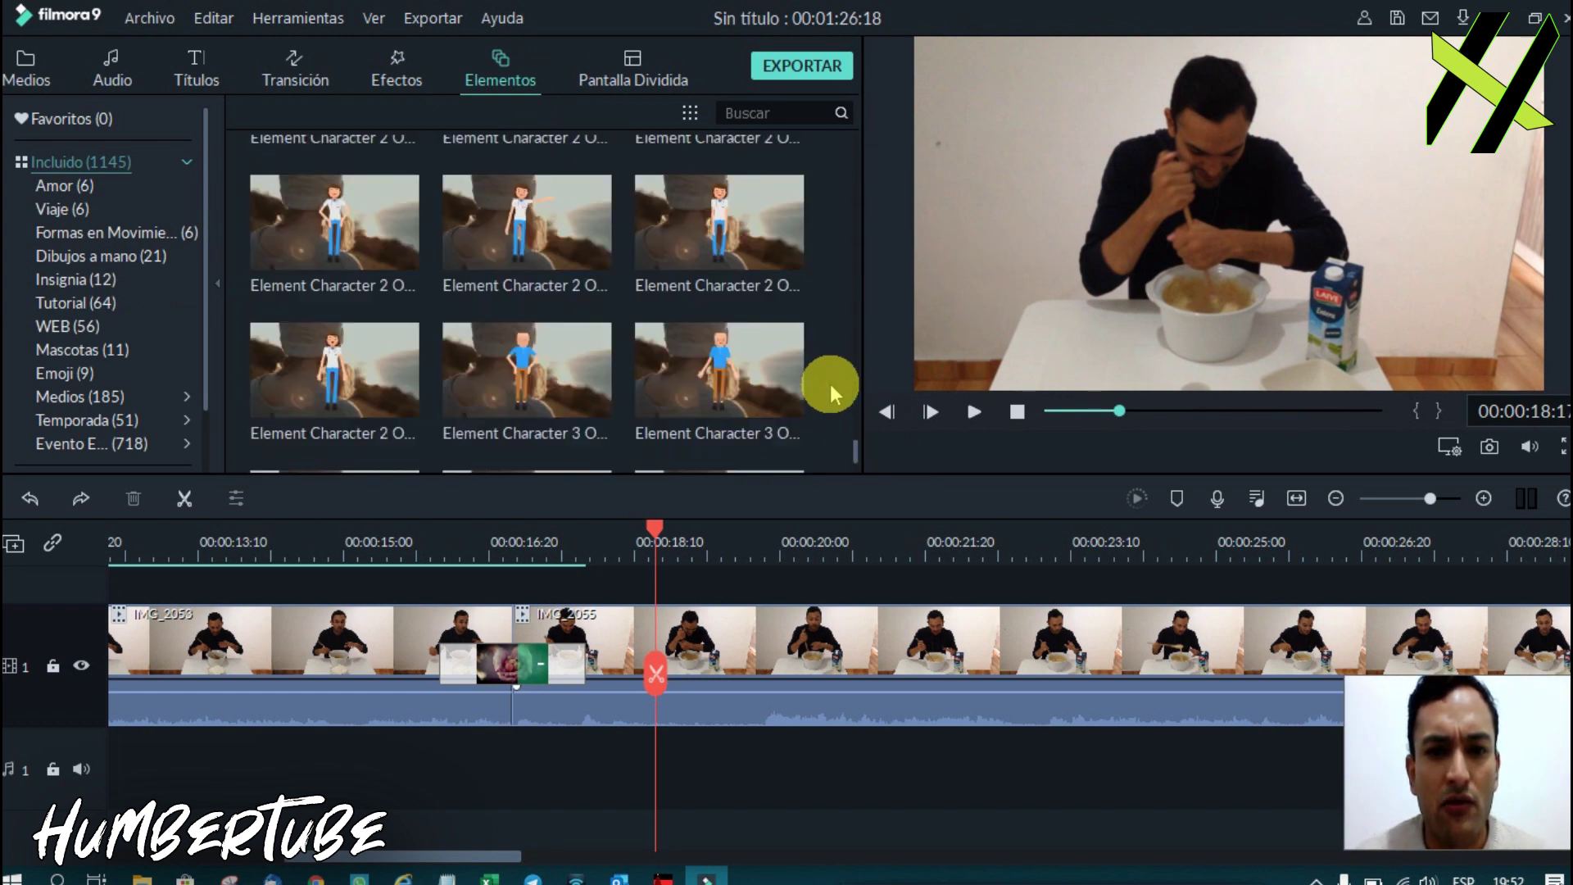
scroll(829, 384, "down", 2)
scroll(804, 381, "down", 4)
scroll(805, 382, "down", 5)
scroll(805, 382, "down", 8)
scroll(805, 381, "down", 4)
scroll(804, 381, "down", 4)
scroll(804, 382, "down", 4)
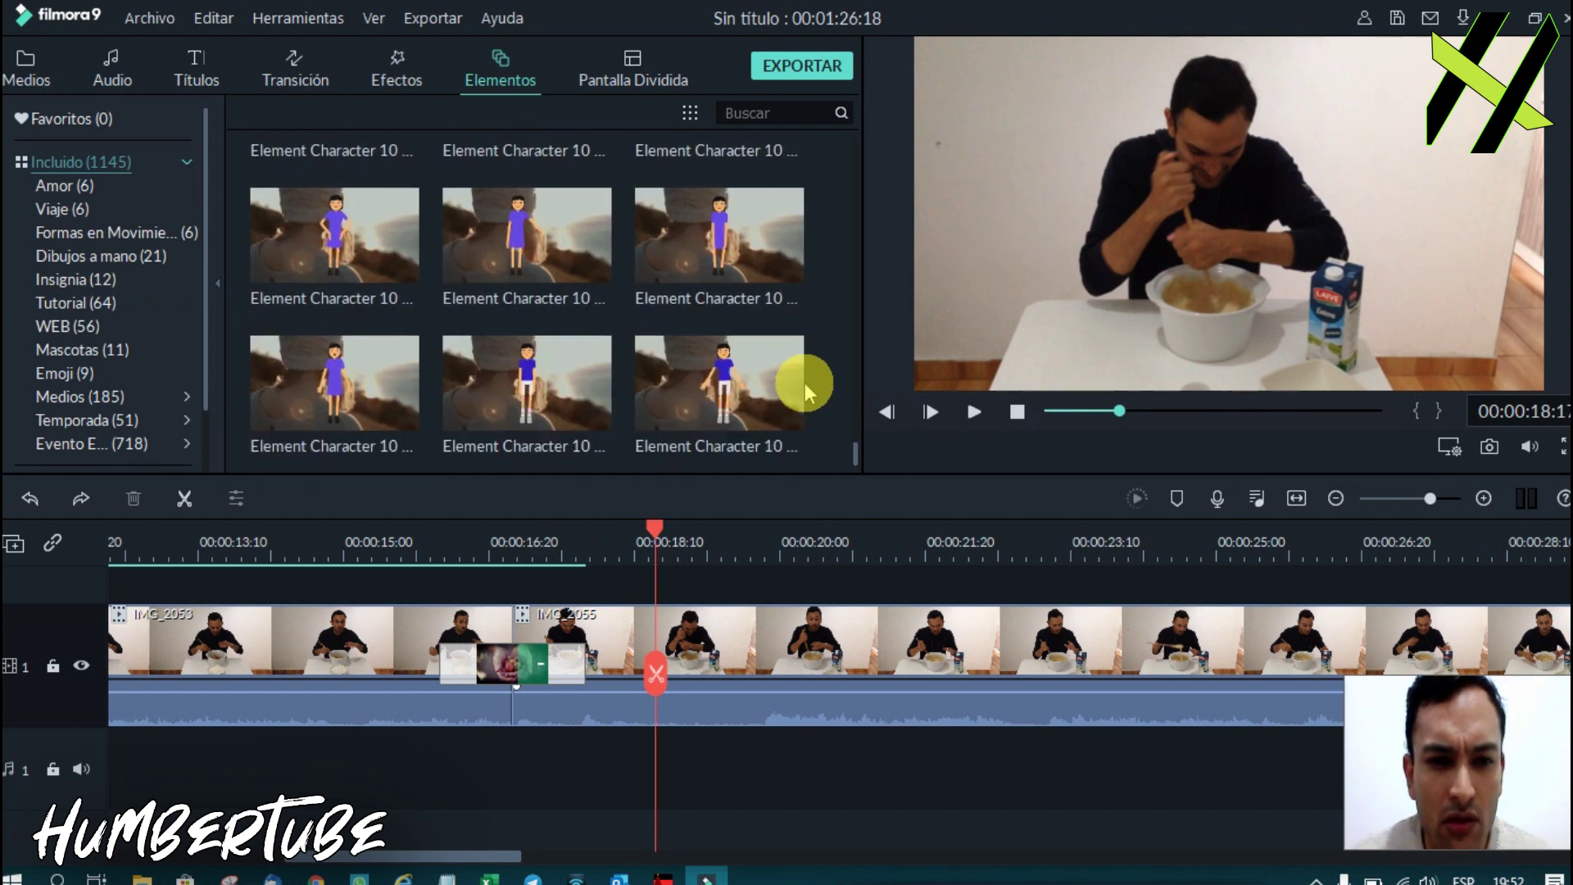
left_click(755, 370)
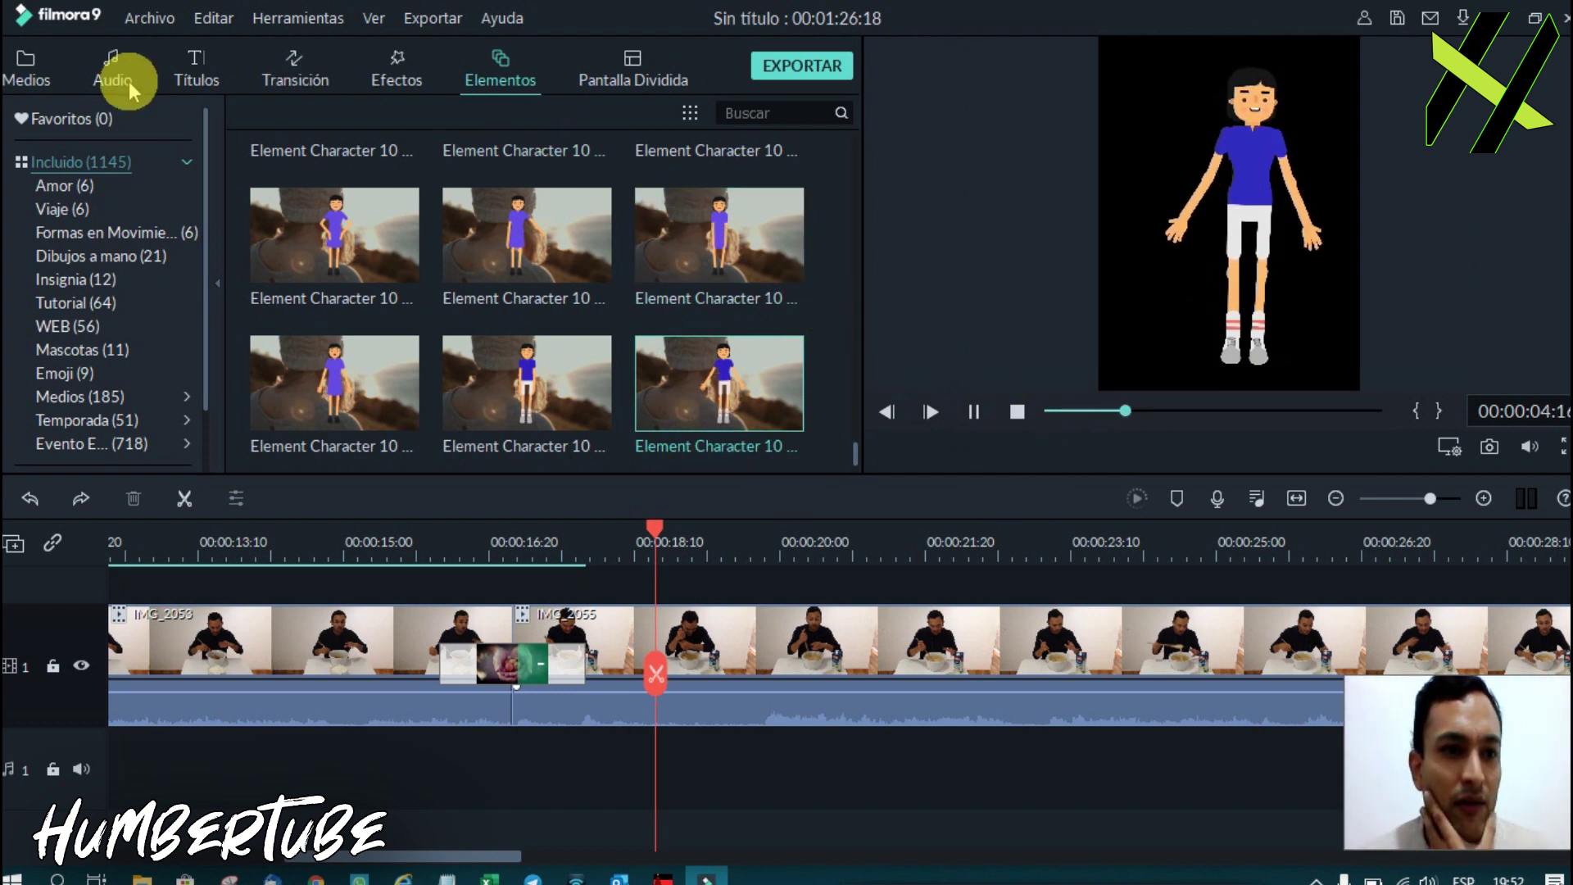
left_click(27, 79)
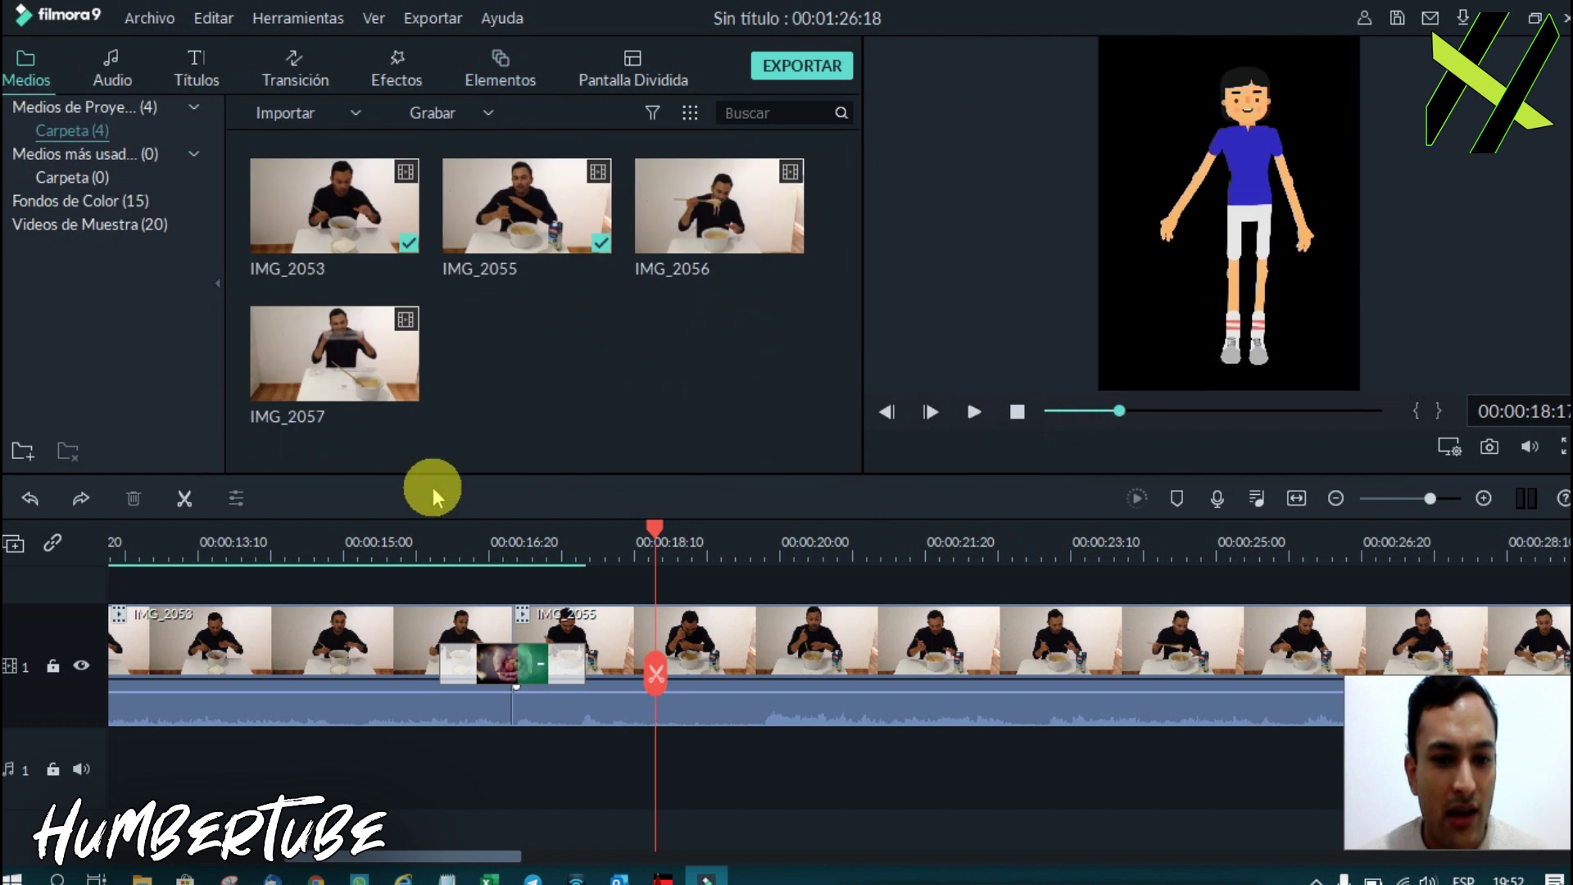
Play the timeline from about 00:00:15:20 and pause it near 18 seconds.
left_click(439, 545)
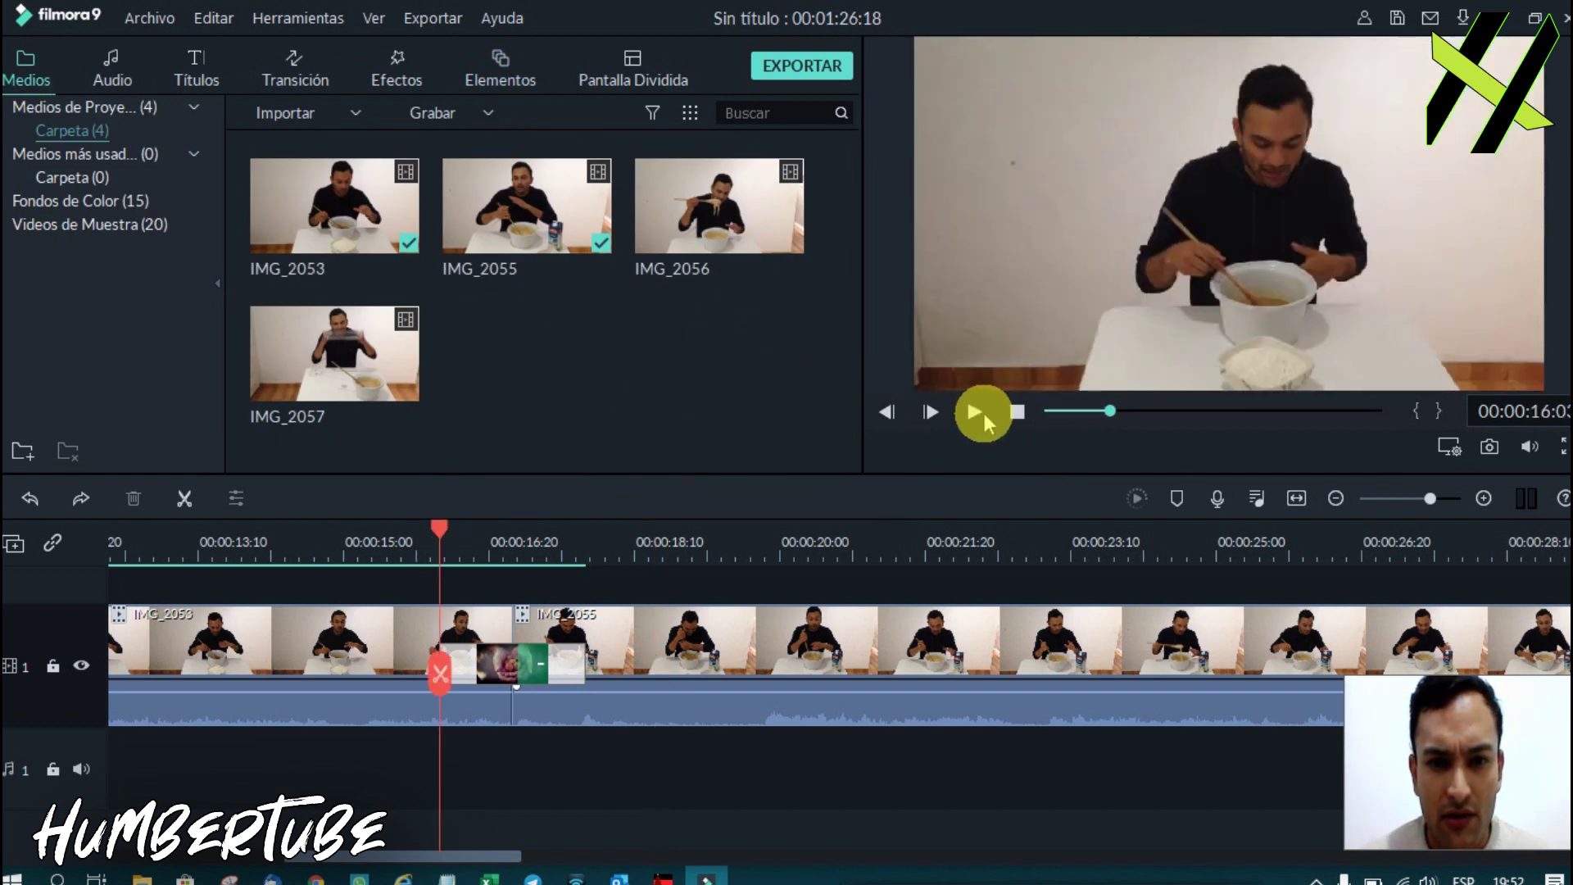
left_click(977, 413)
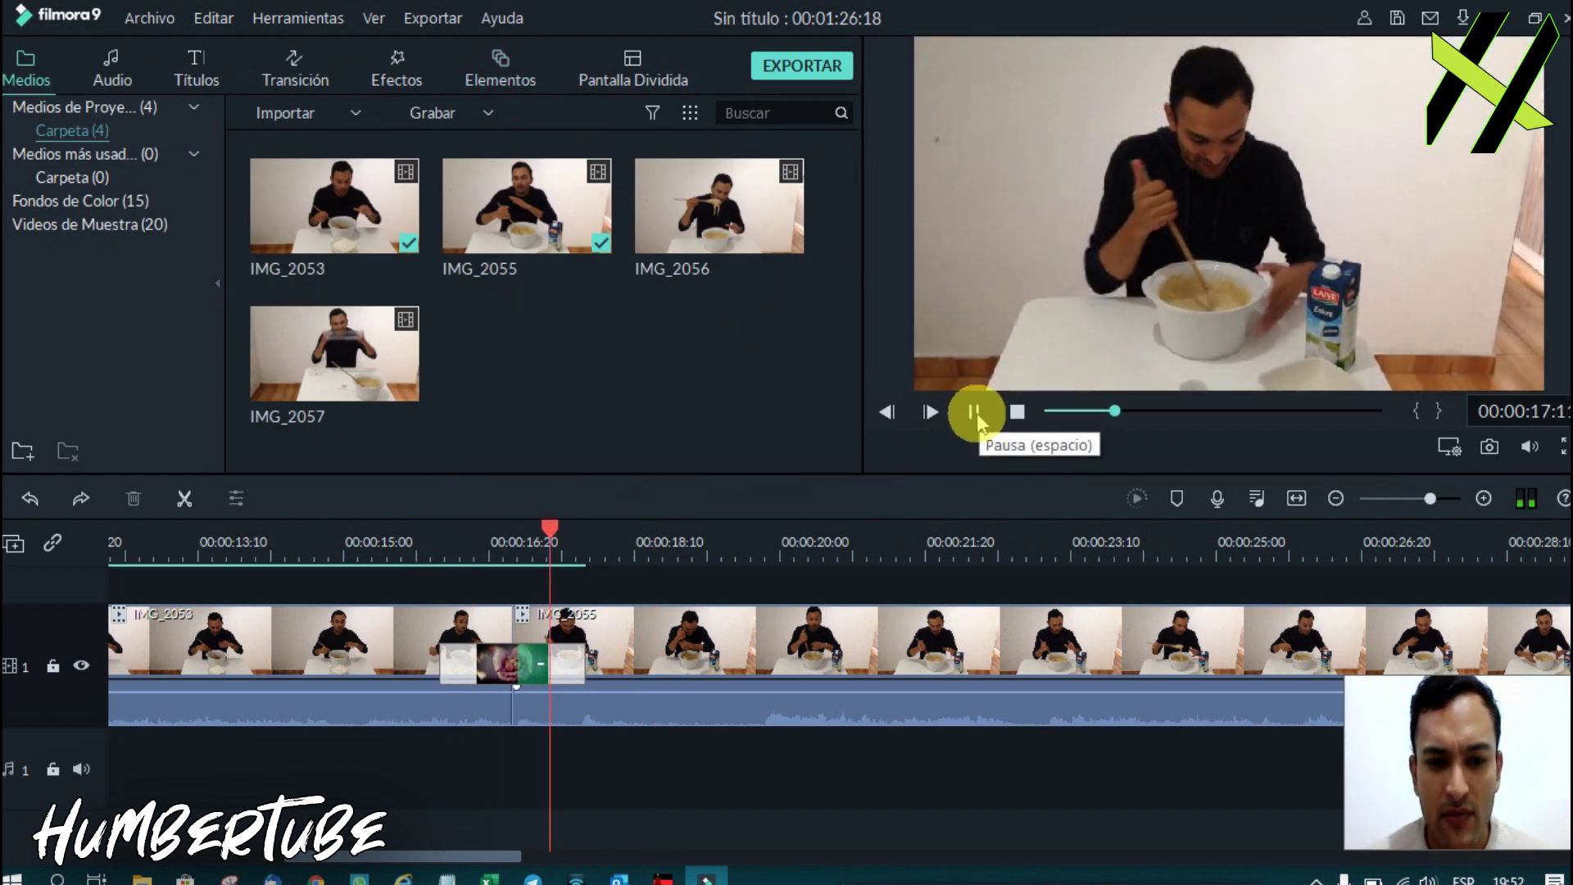
left_click(977, 413)
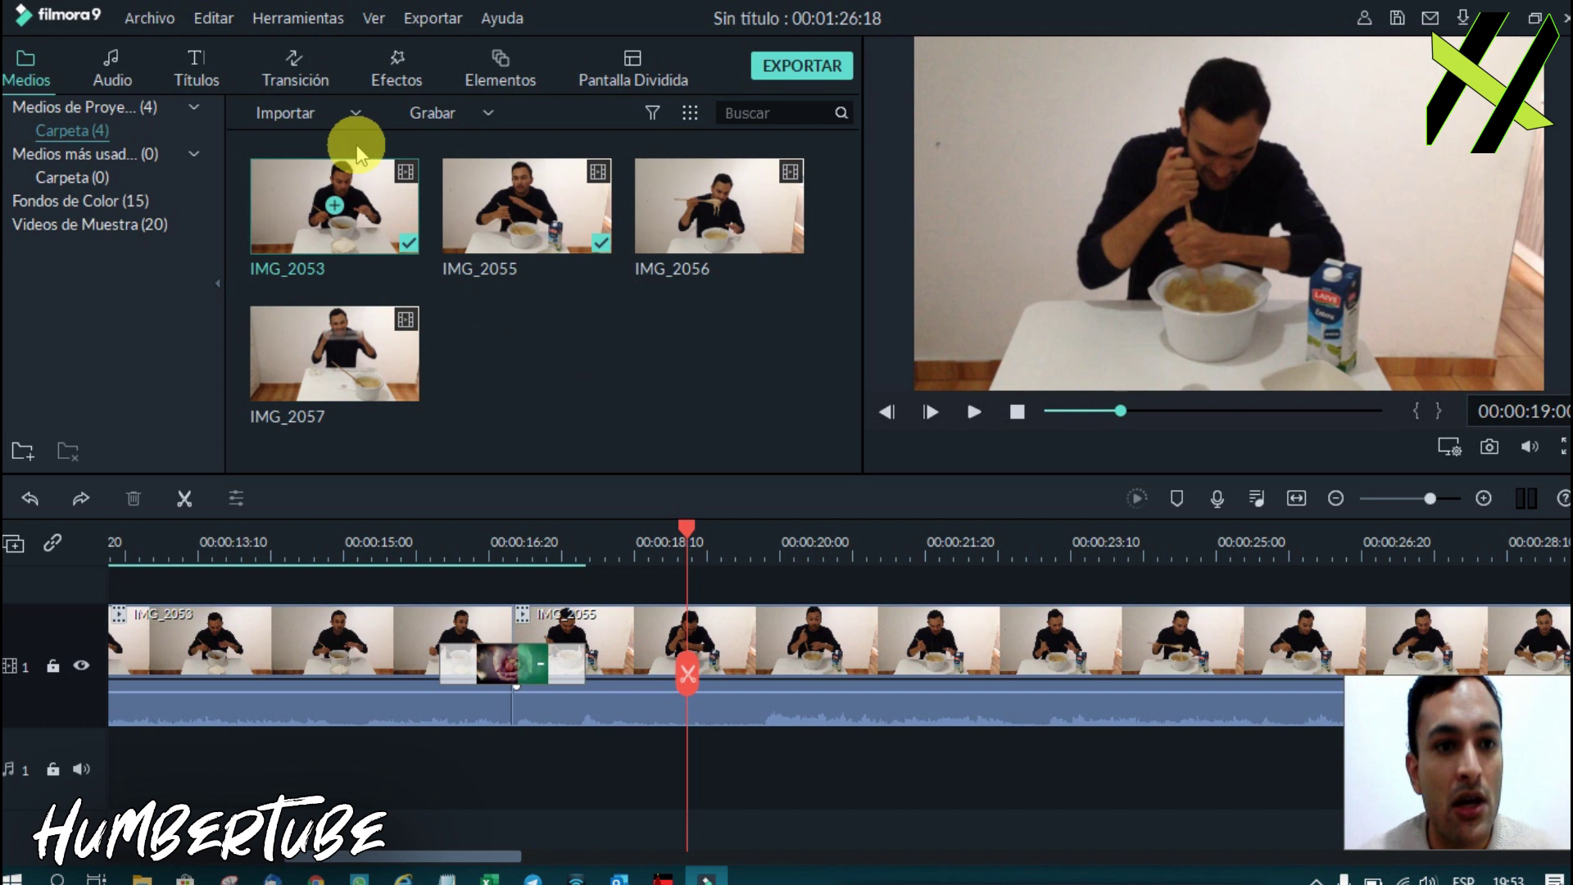
Show the Incluido title presets, find EDM Callout 2 and preview its animation.
left_click(194, 77)
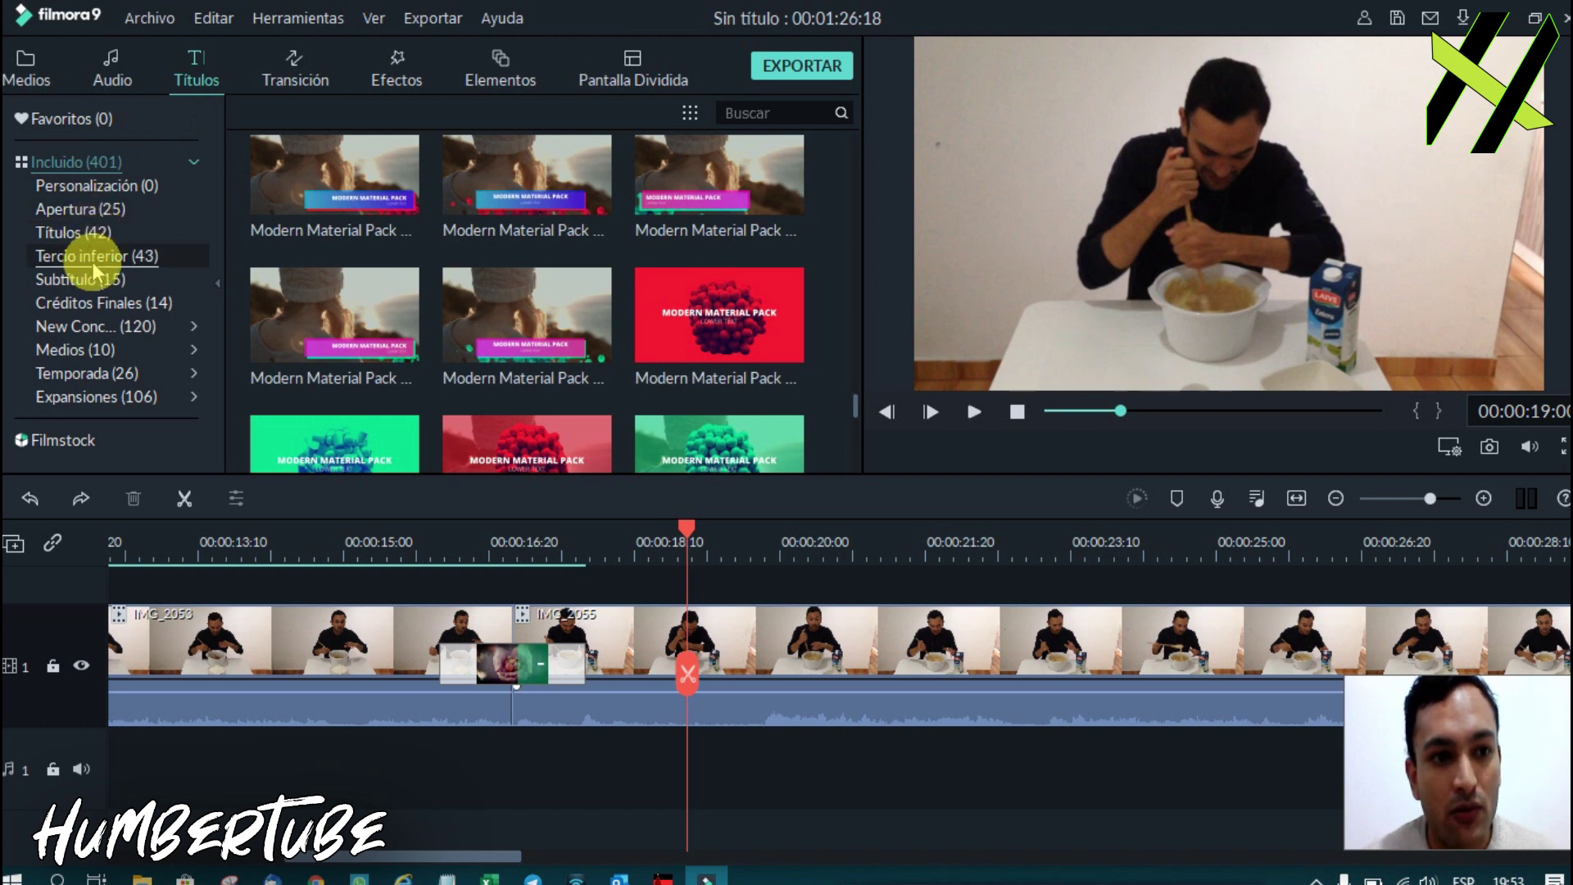
left_click(91, 234)
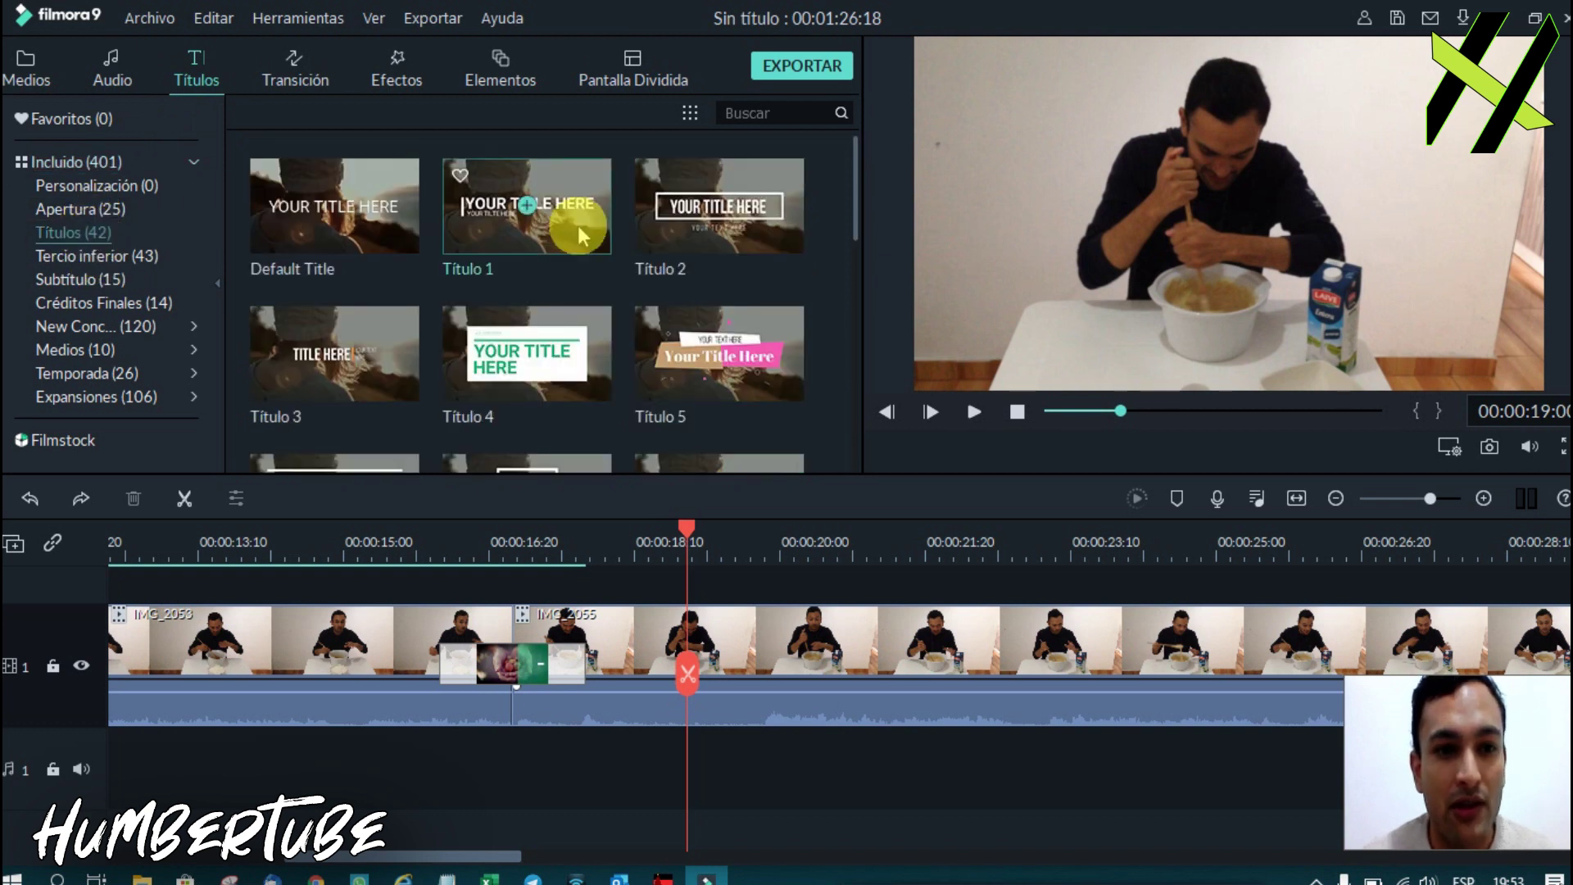
left_click(98, 162)
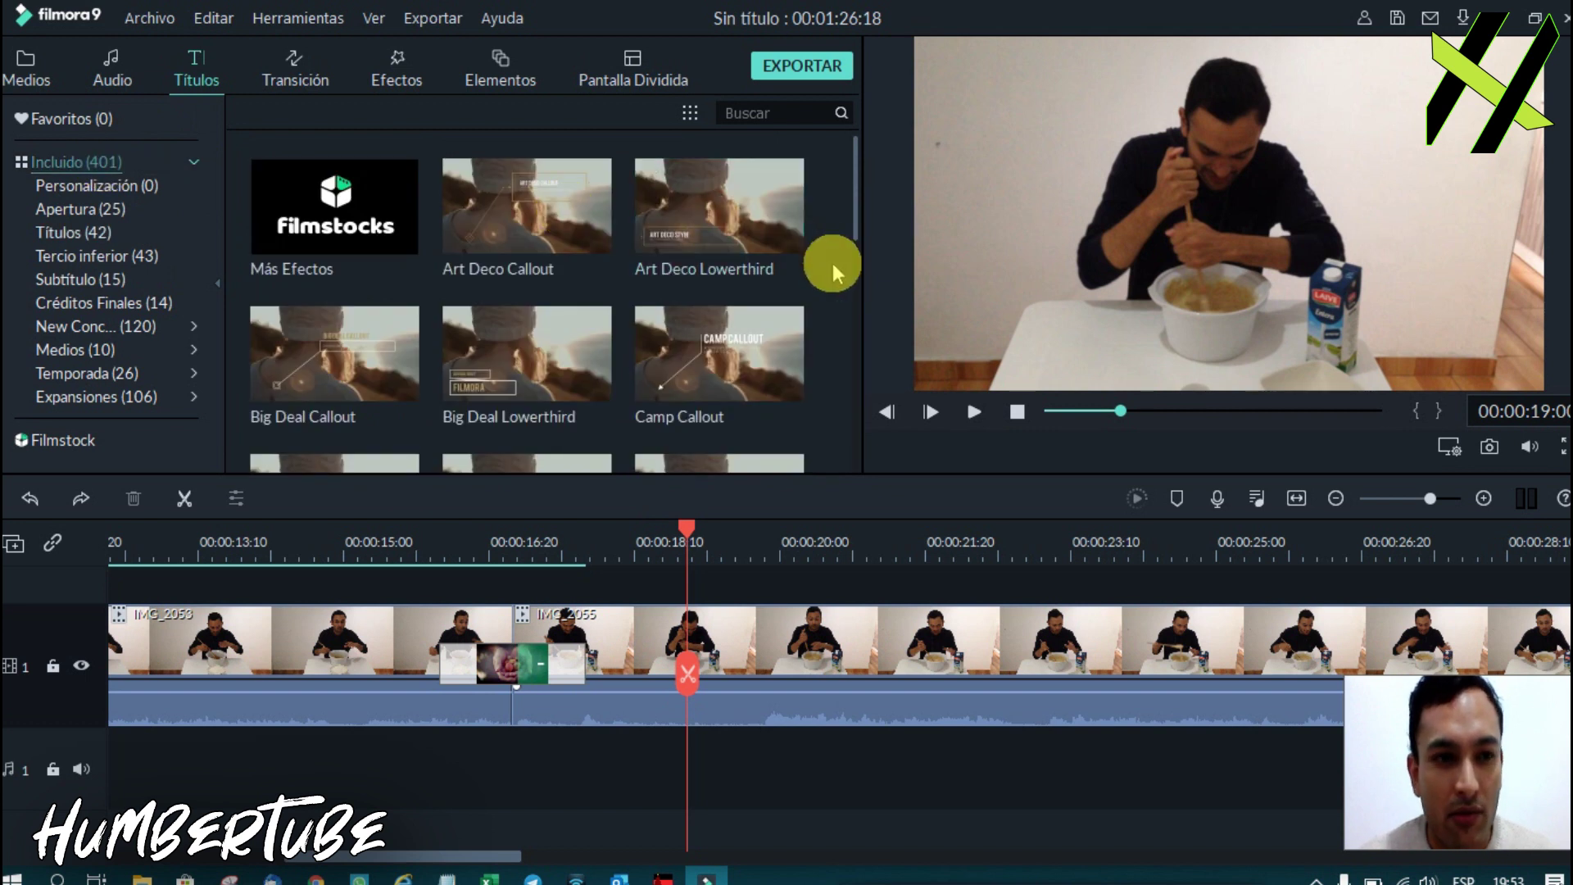
scroll(832, 263, "down", 1)
scroll(832, 263, "down", 3)
scroll(833, 263, "down", 2)
scroll(832, 263, "down", 3)
scroll(833, 263, "down", 3)
scroll(832, 263, "down", 1)
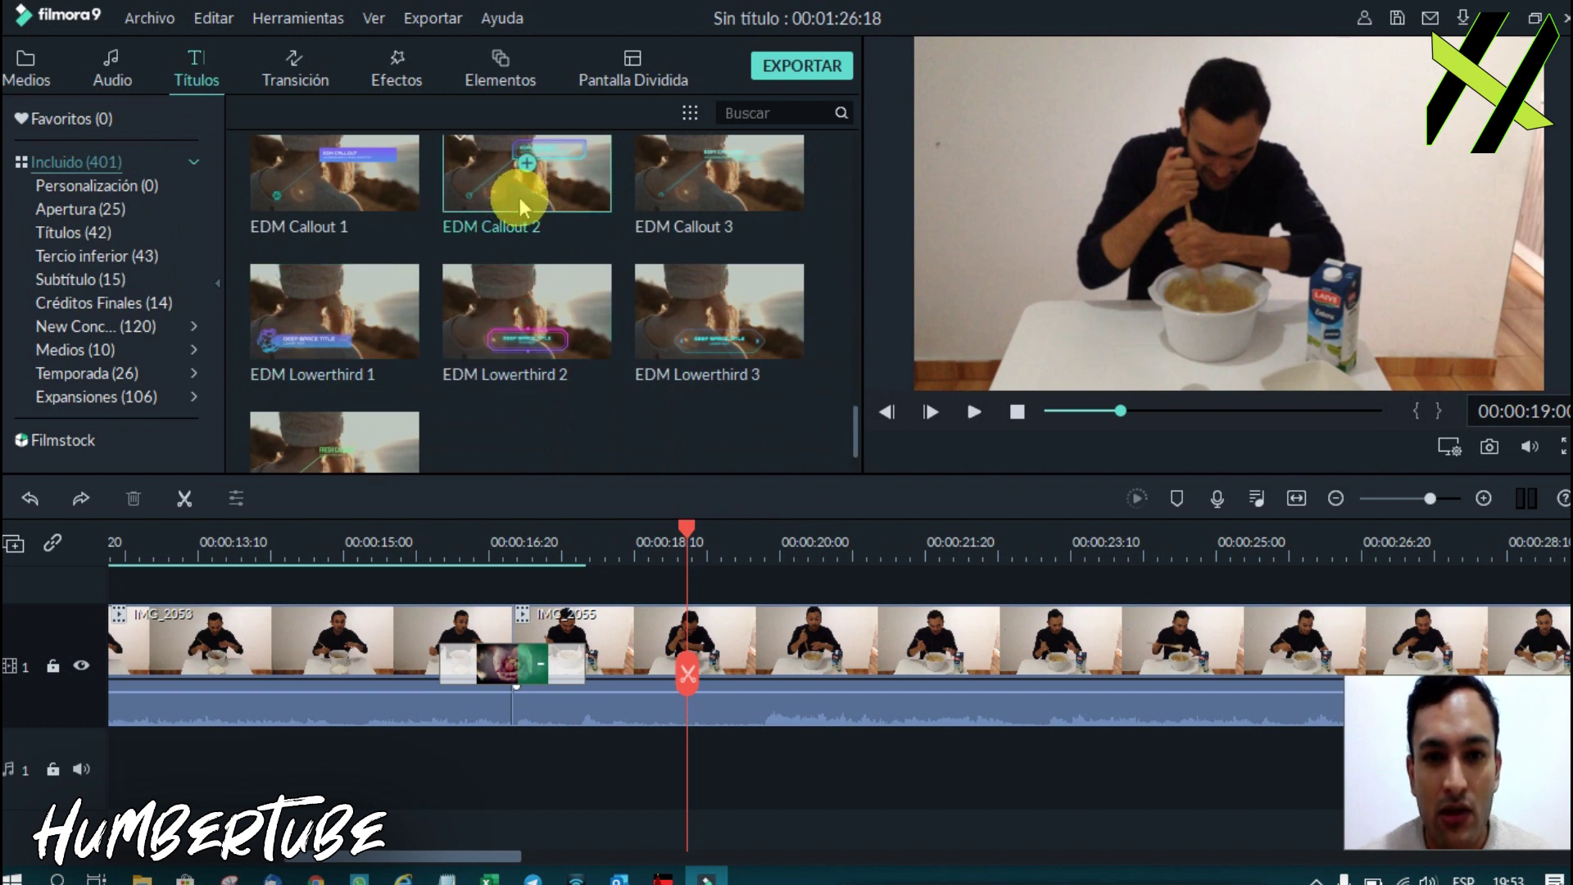
left_click(981, 415)
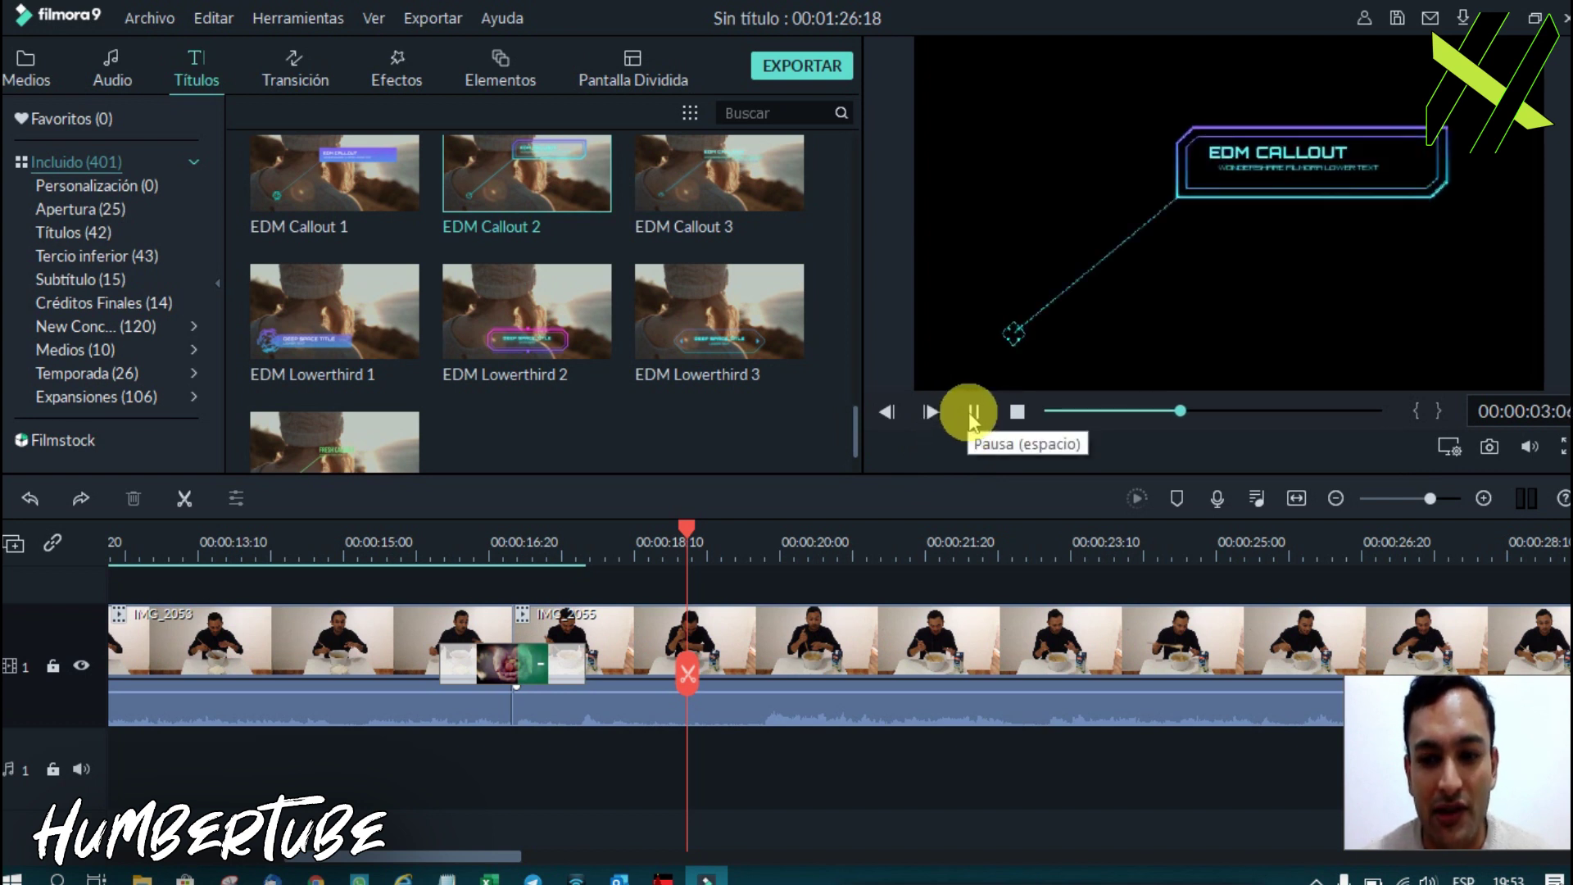
left_click(973, 416)
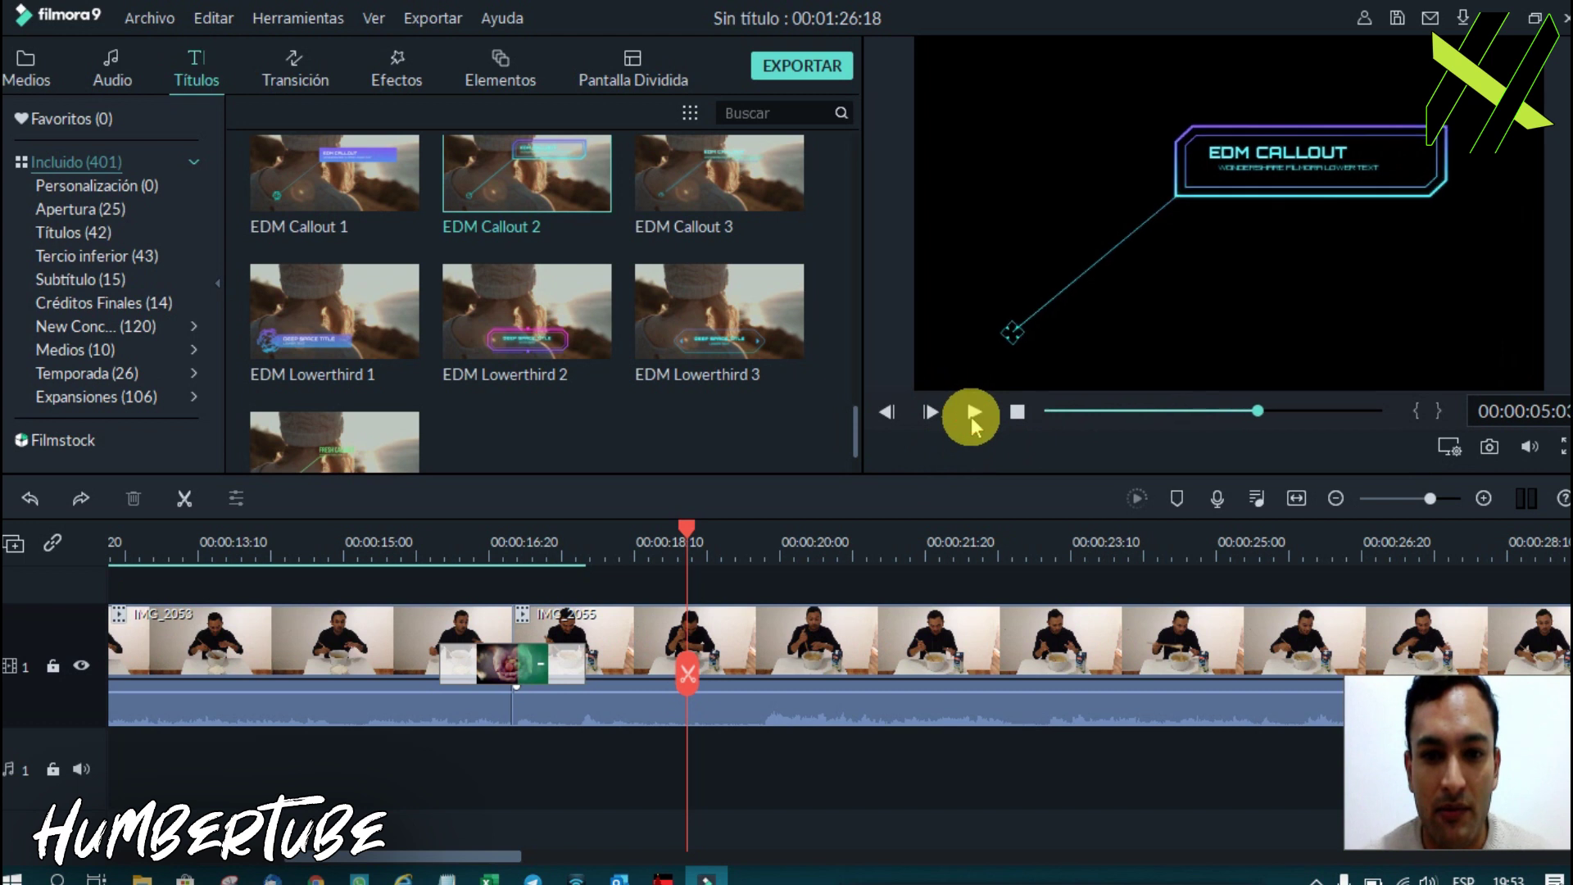
Place EDM Callout 2 on track 2 at about 00:00:18:10 and play it over the footage.
mouse_move(567, 206)
left_mouse_down()
mouse_move(735, 602)
mouse_move(698, 578)
mouse_move(684, 589)
left_mouse_up()
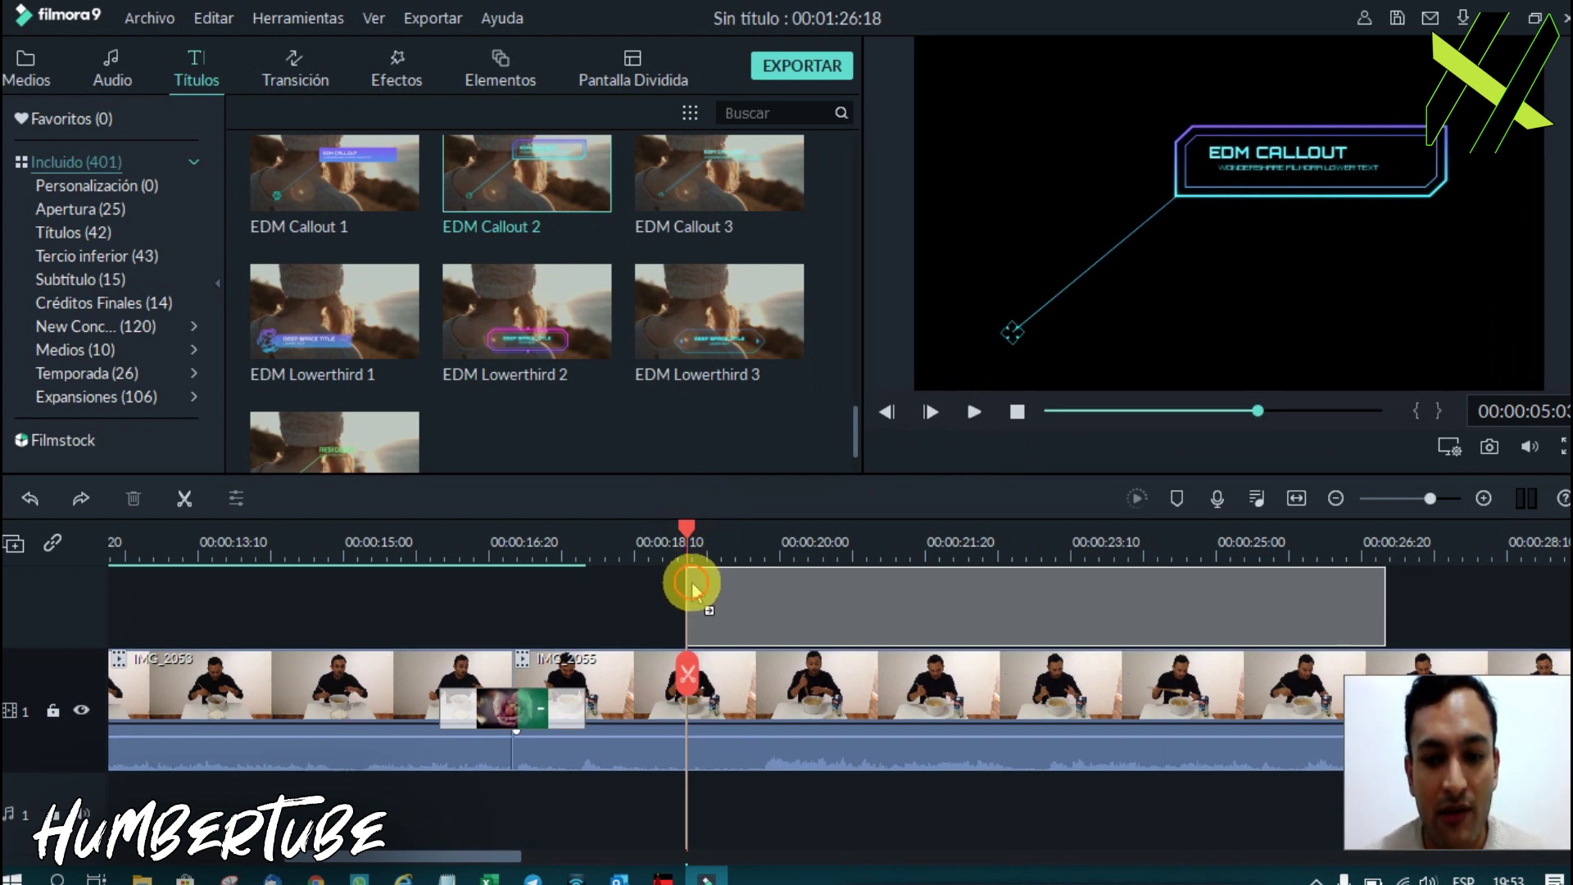
left_click_drag(695, 588, 695, 588)
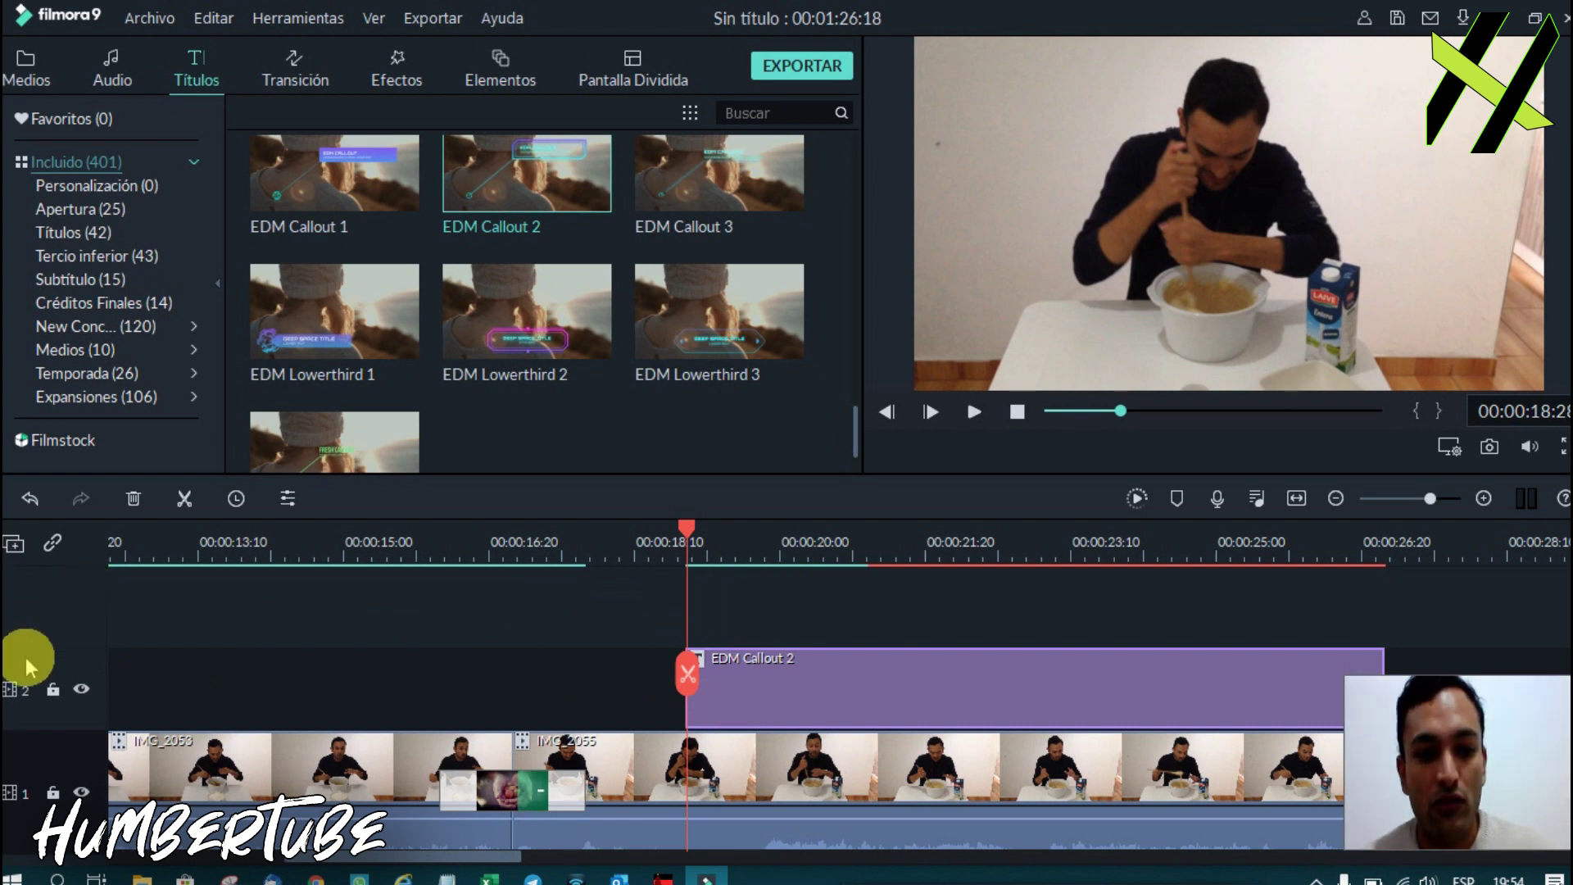
left_click(972, 414)
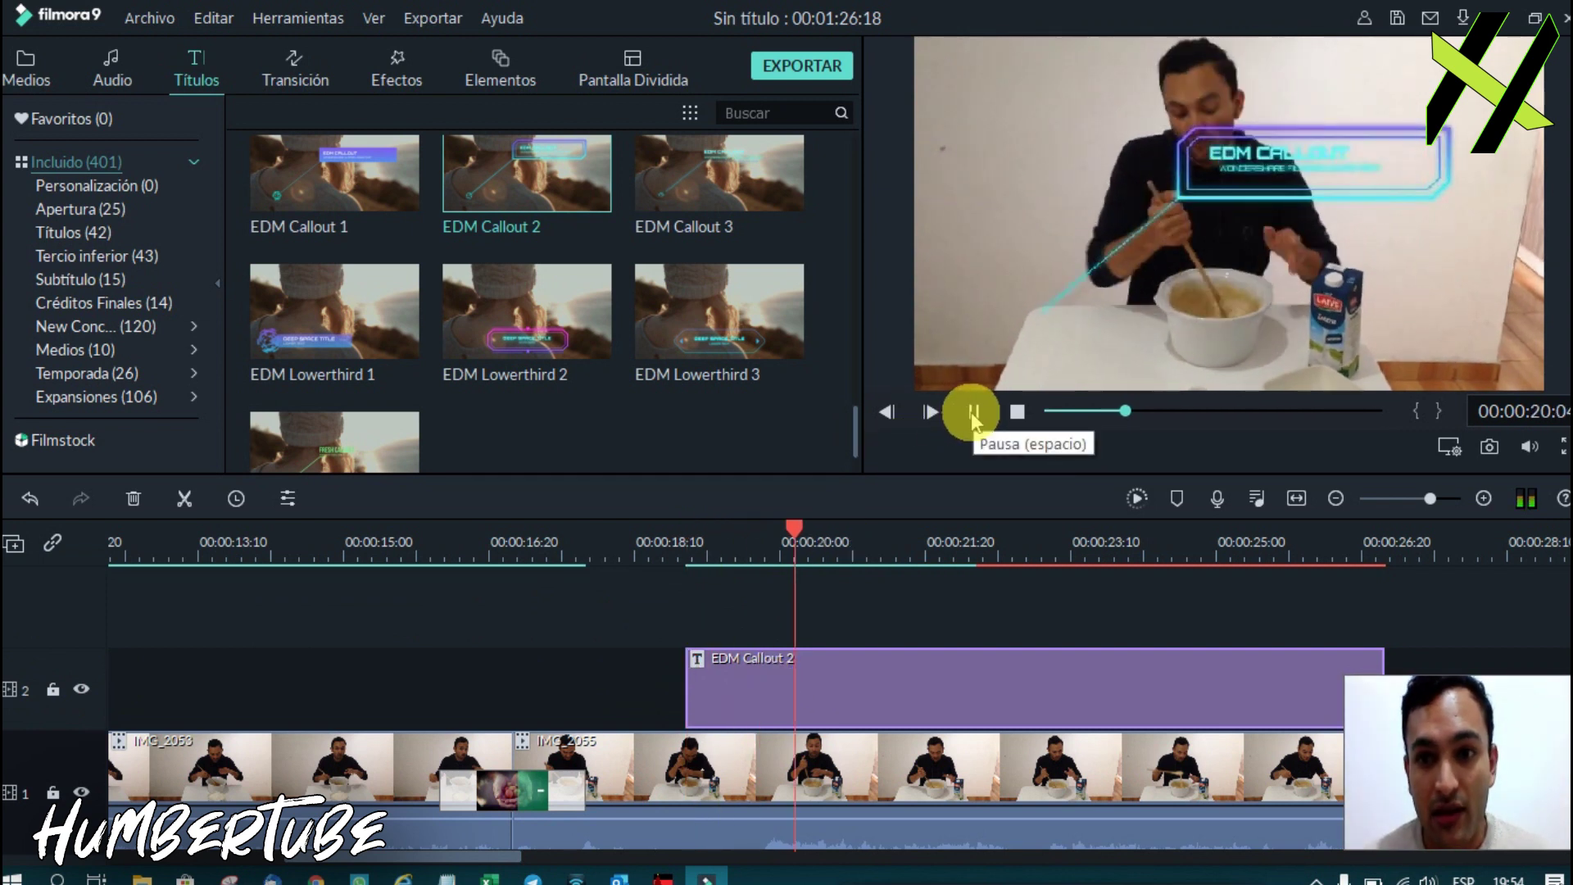
left_click(972, 413)
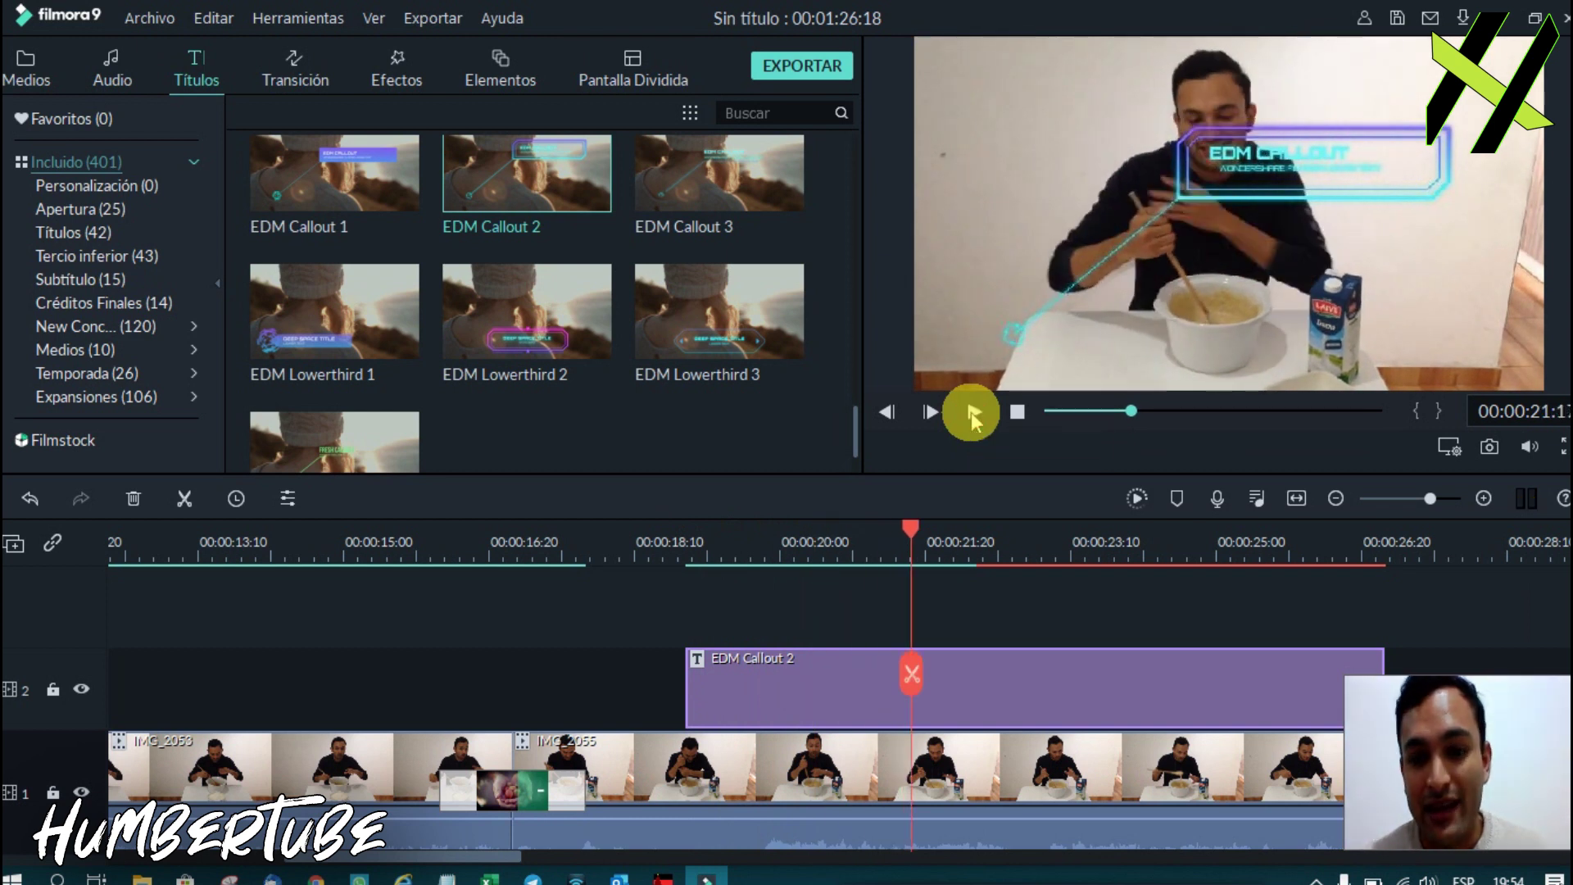
Open the AVANZADO advanced text editor for the EDM Callout 2 title clip.
double_click(780, 687)
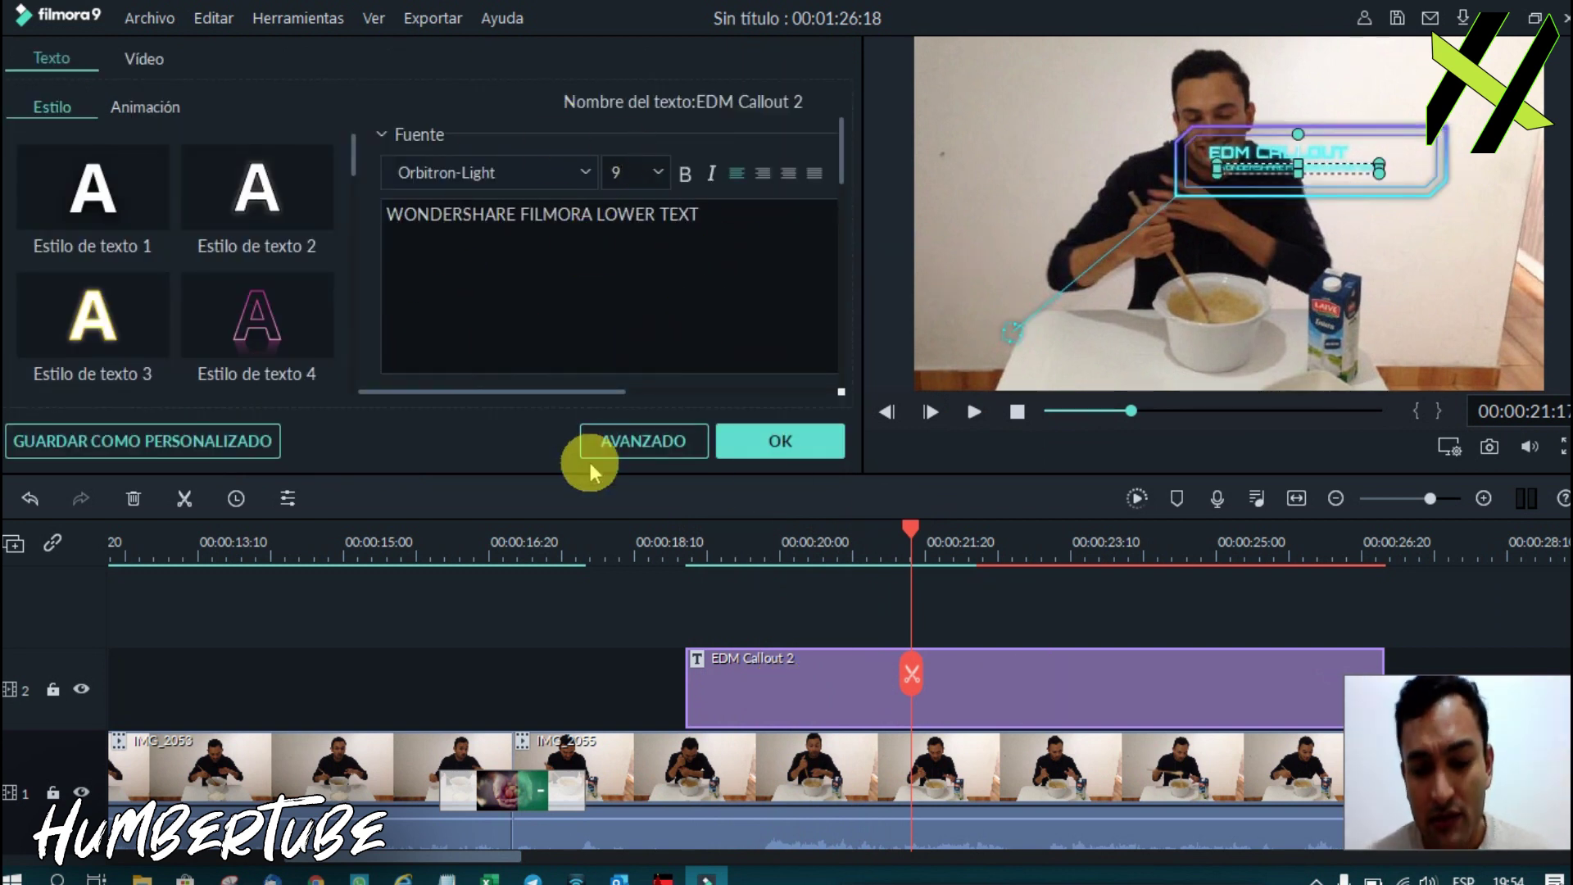
left_click(637, 453)
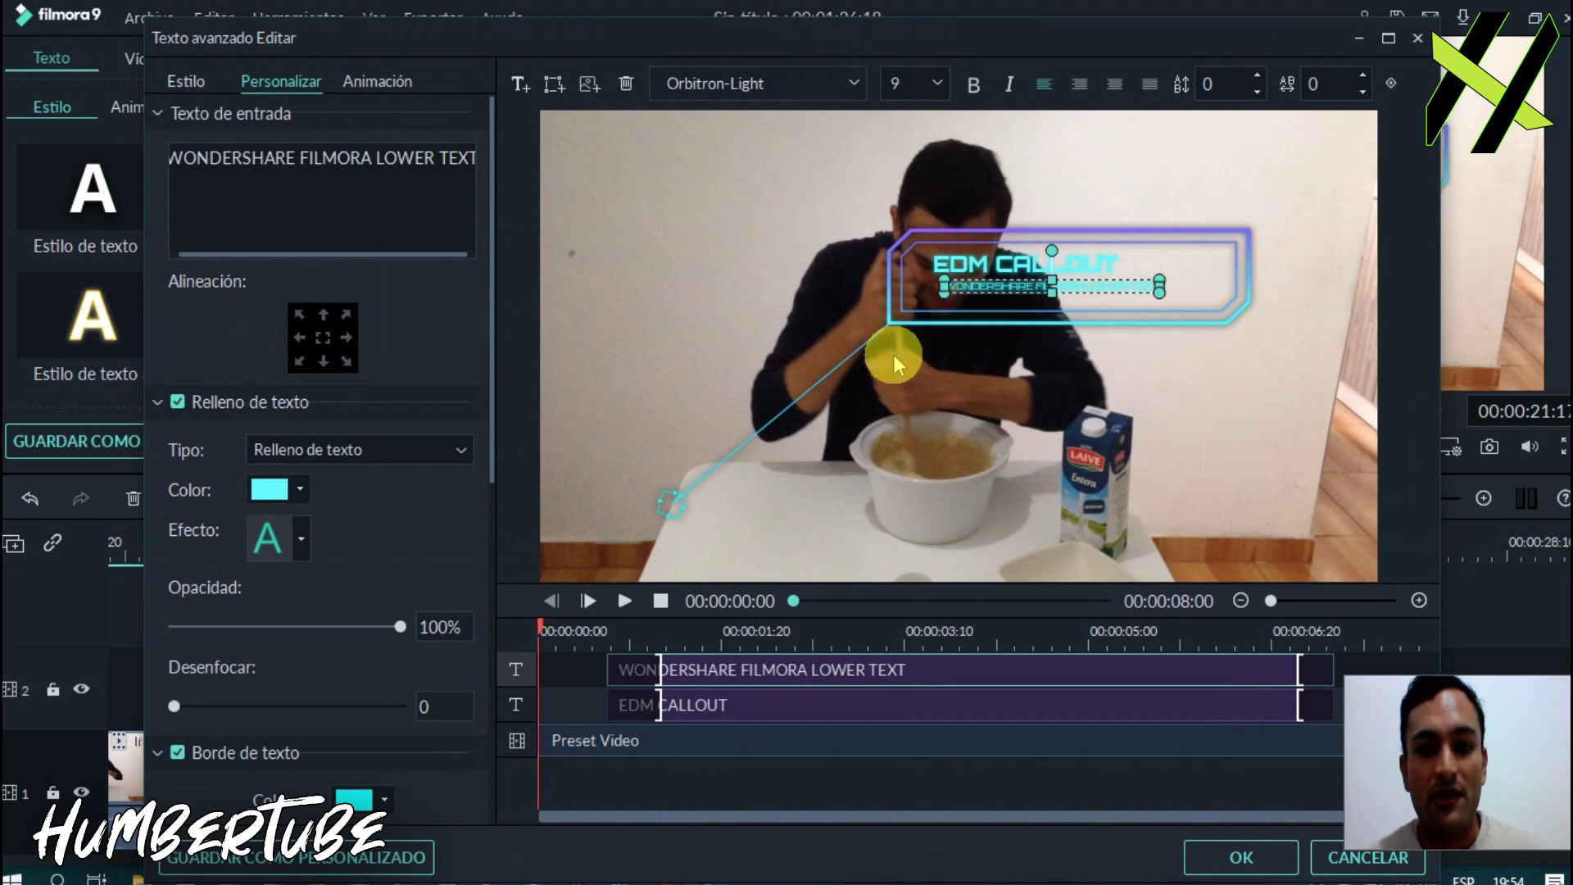
left_click(695, 782)
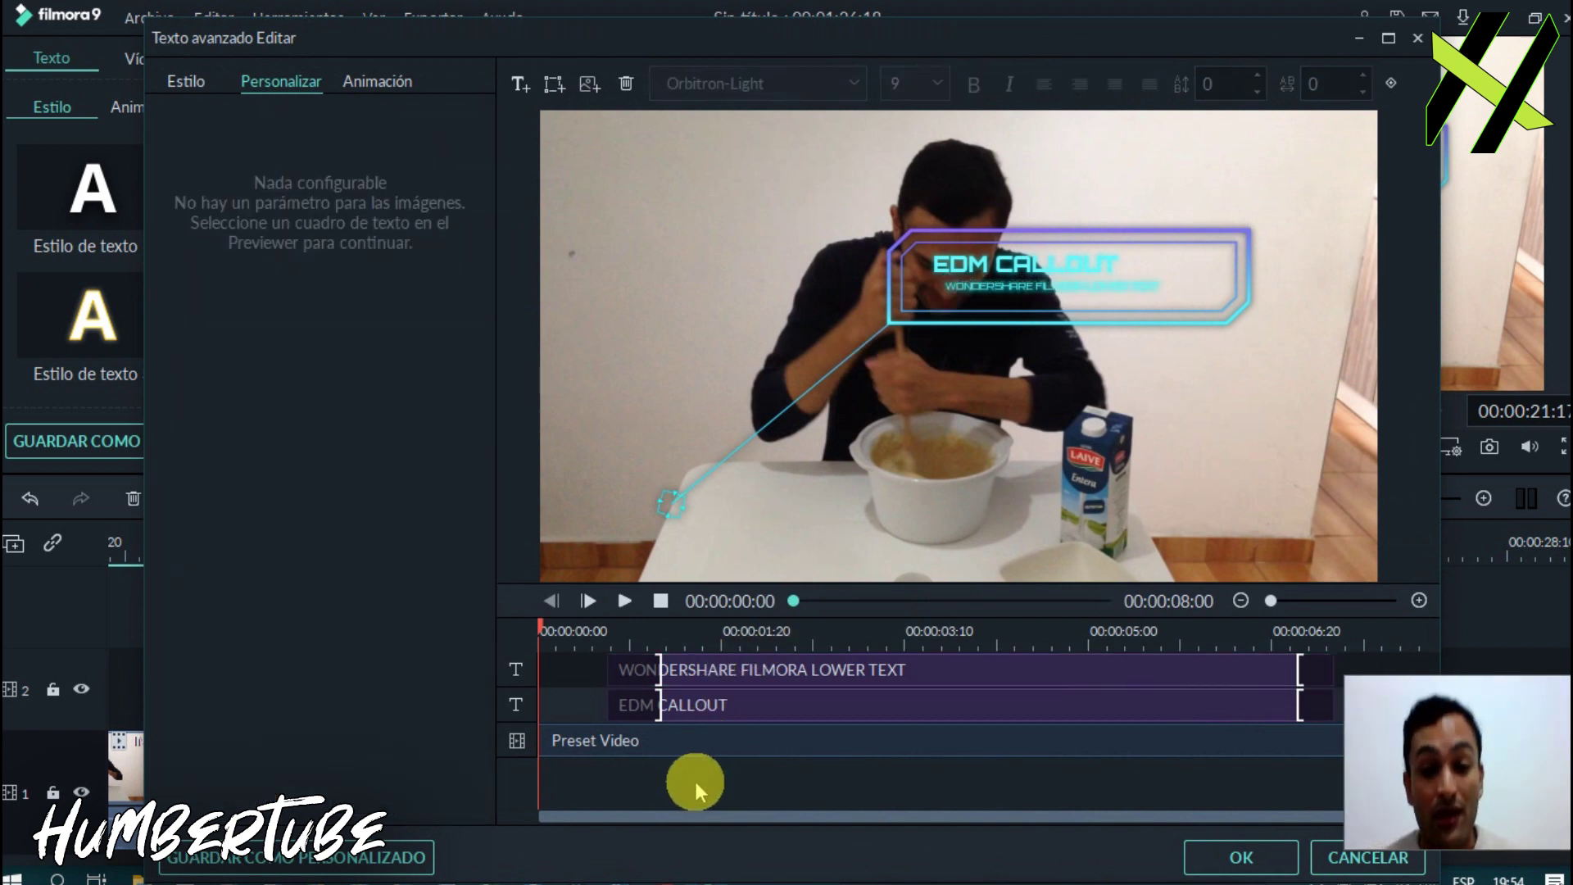
Replace the EDM CALLOUT headline text with VIDEO DE PRUEBA.
left_click(718, 741)
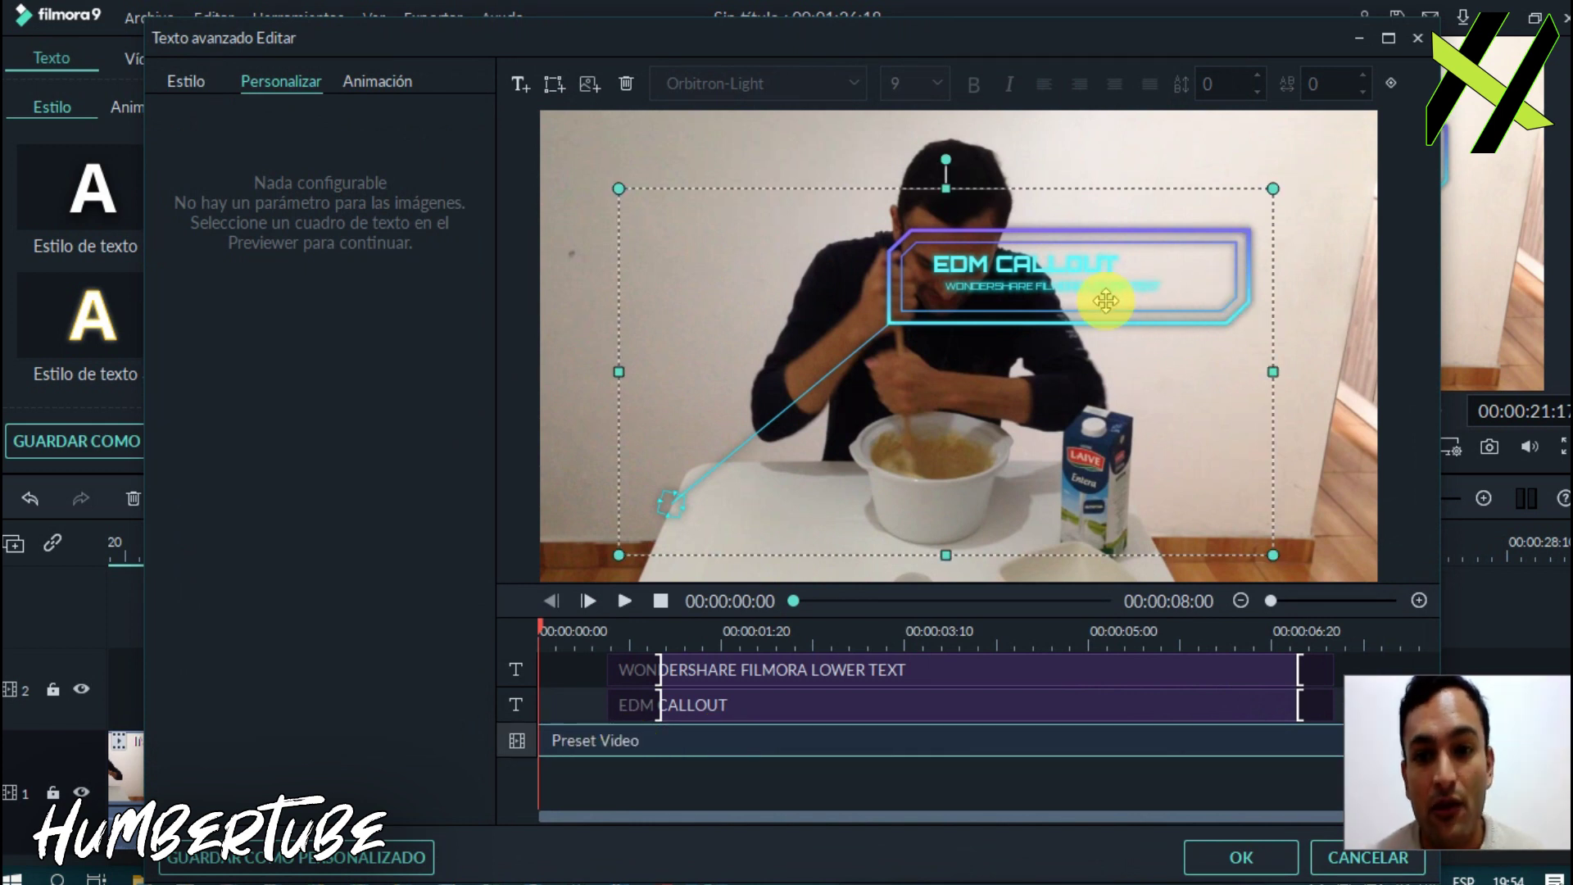
left_click(697, 704)
left_click(739, 674)
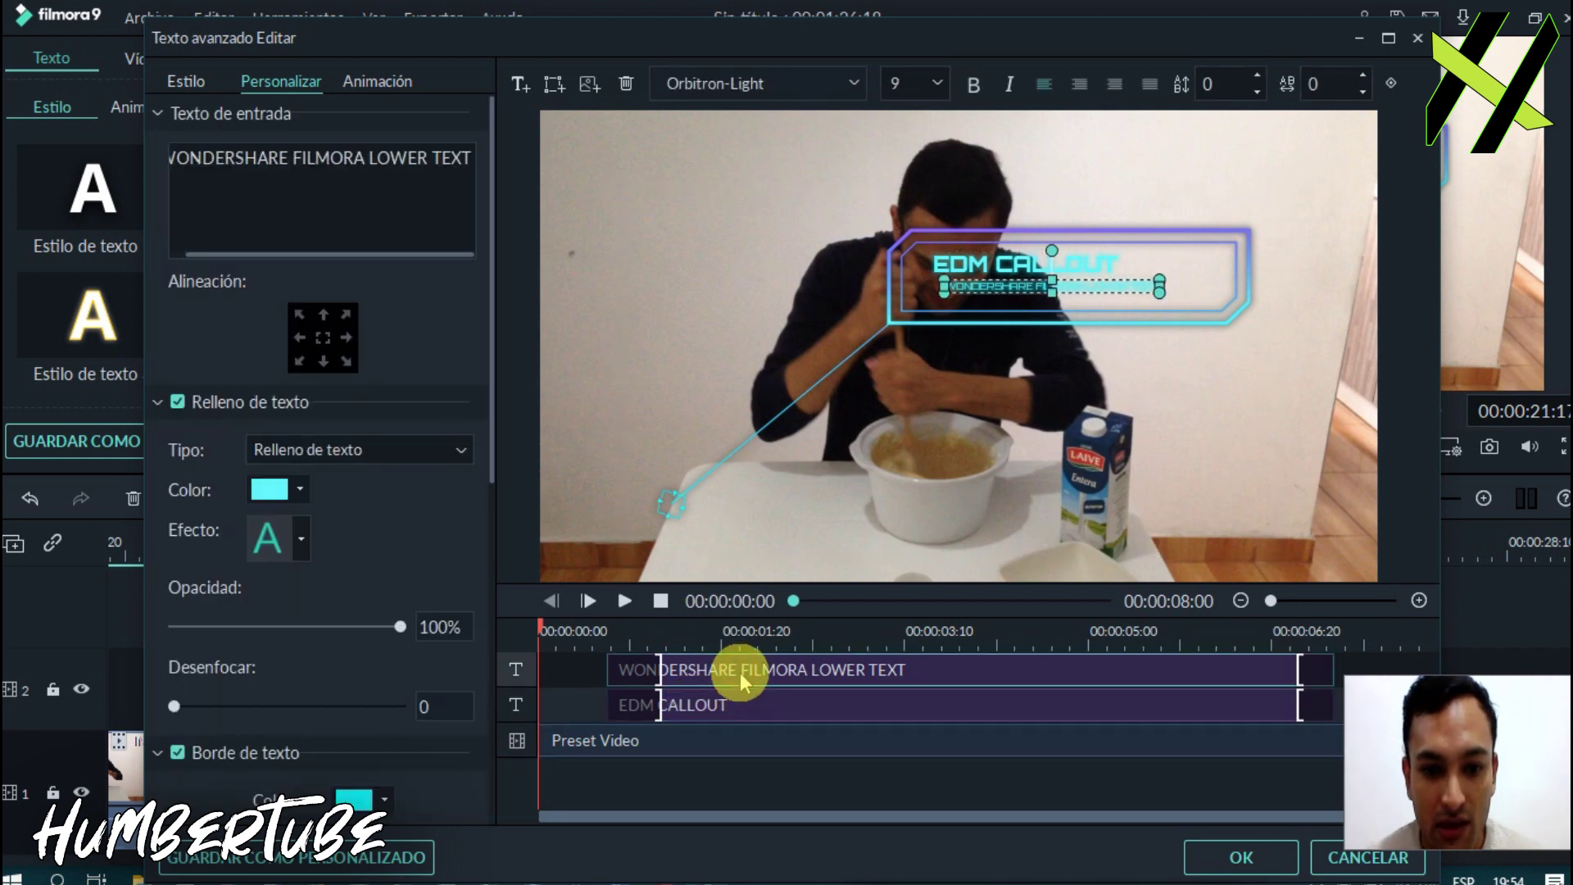
left_click(718, 703)
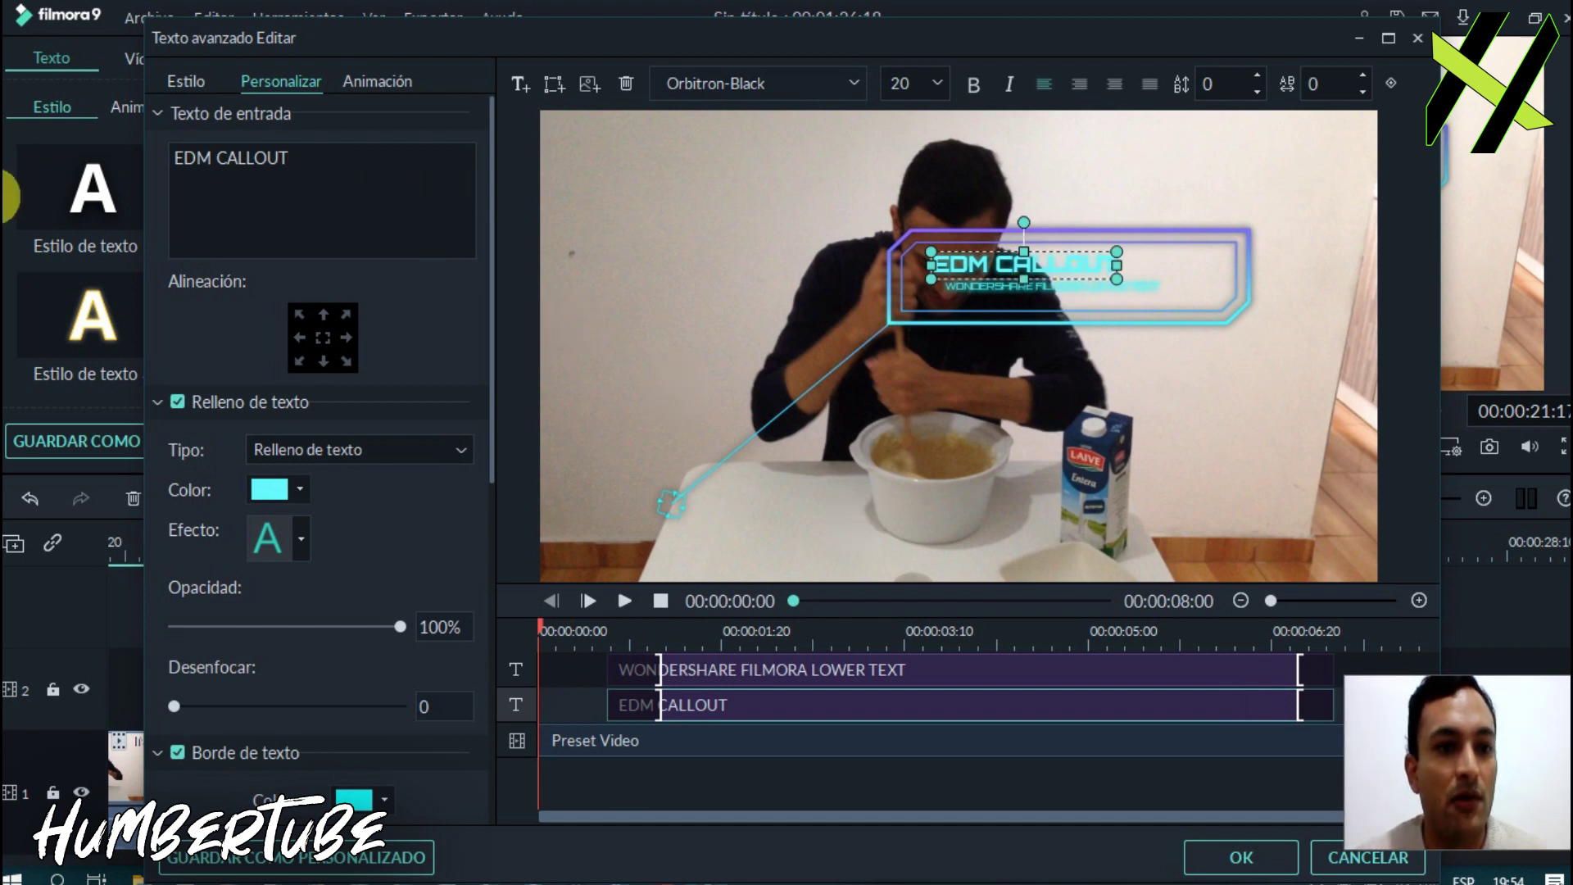
key("BackSpace")
key("BackSpace")
key("BackSpace")
key("BackSpace")
key("BackSpace")
key("Caps_Lock")
type("VIDEO DE PRUEBA")
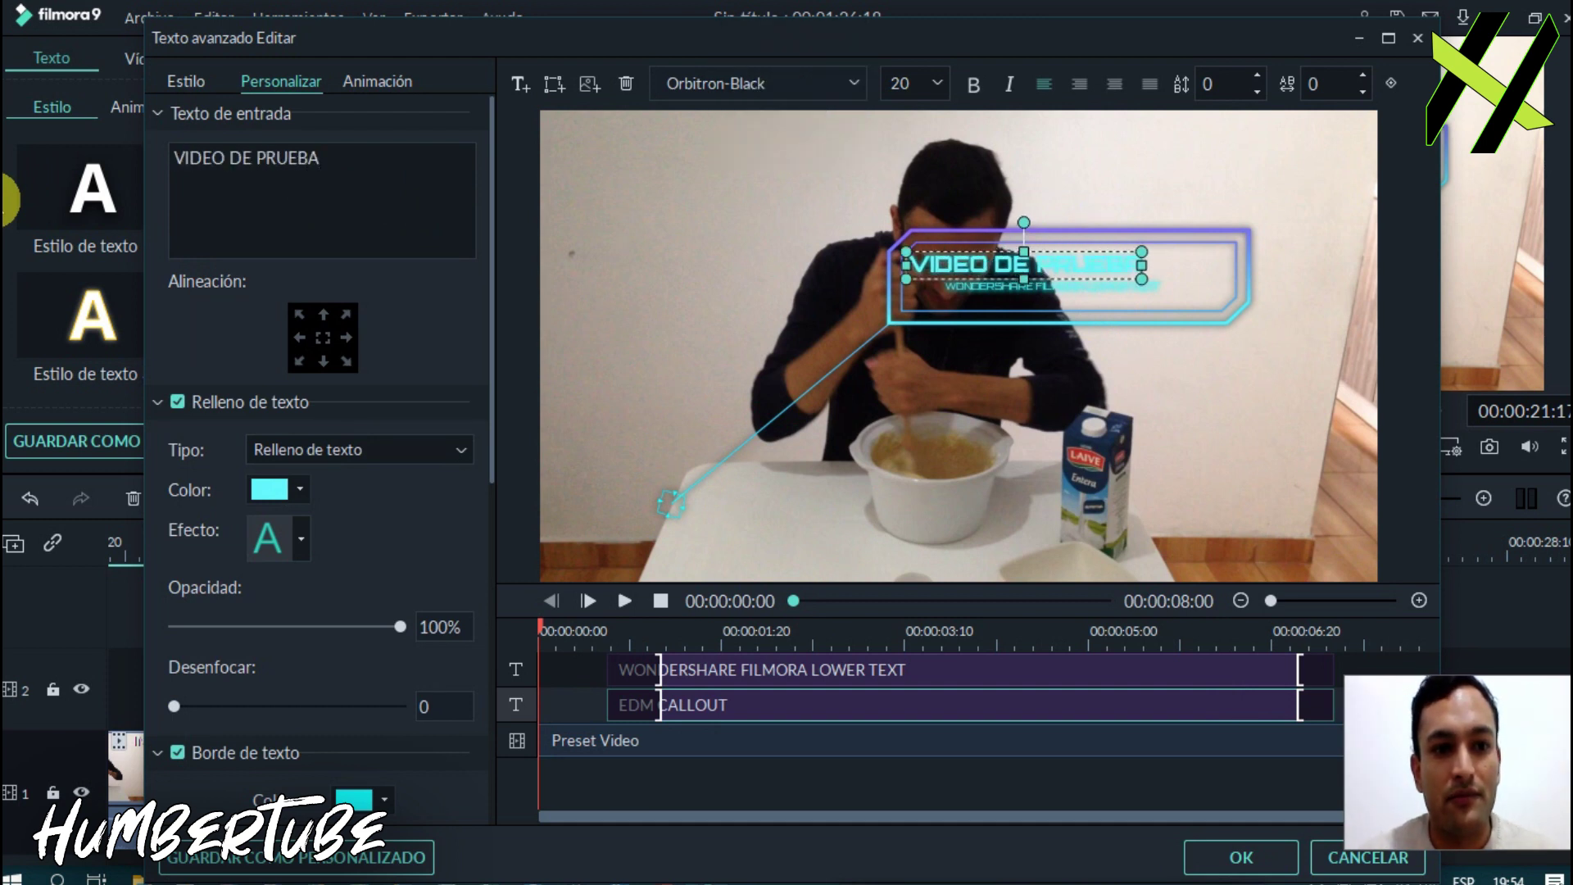
Set the headline's Borde de texto colour to black.
scroll(211, 674, "down", 2)
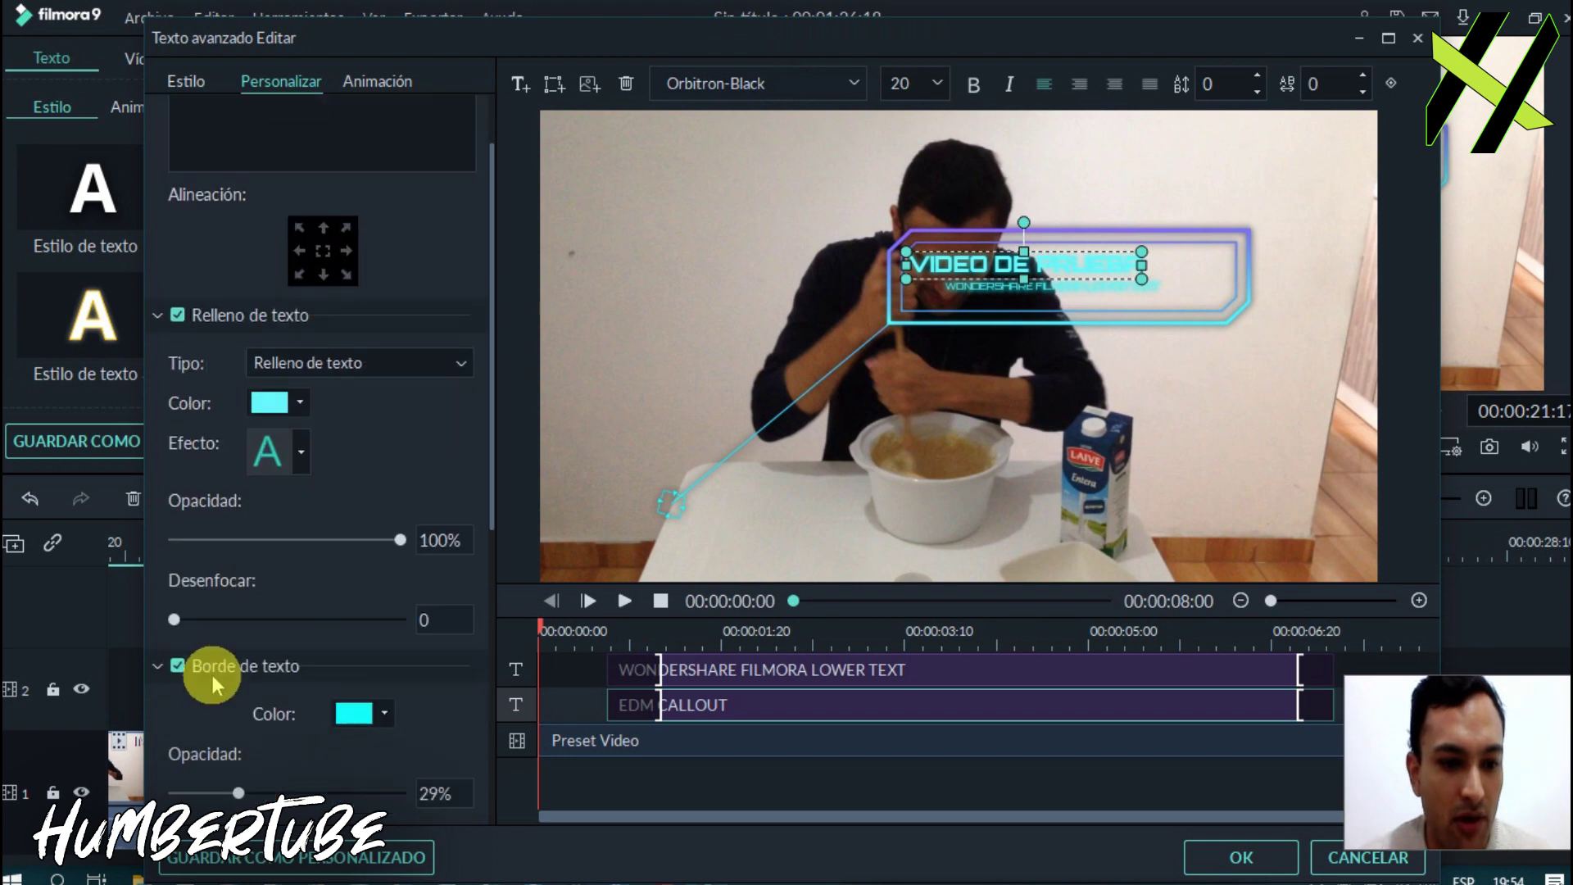
scroll(213, 675, "down", 3)
left_click(344, 622)
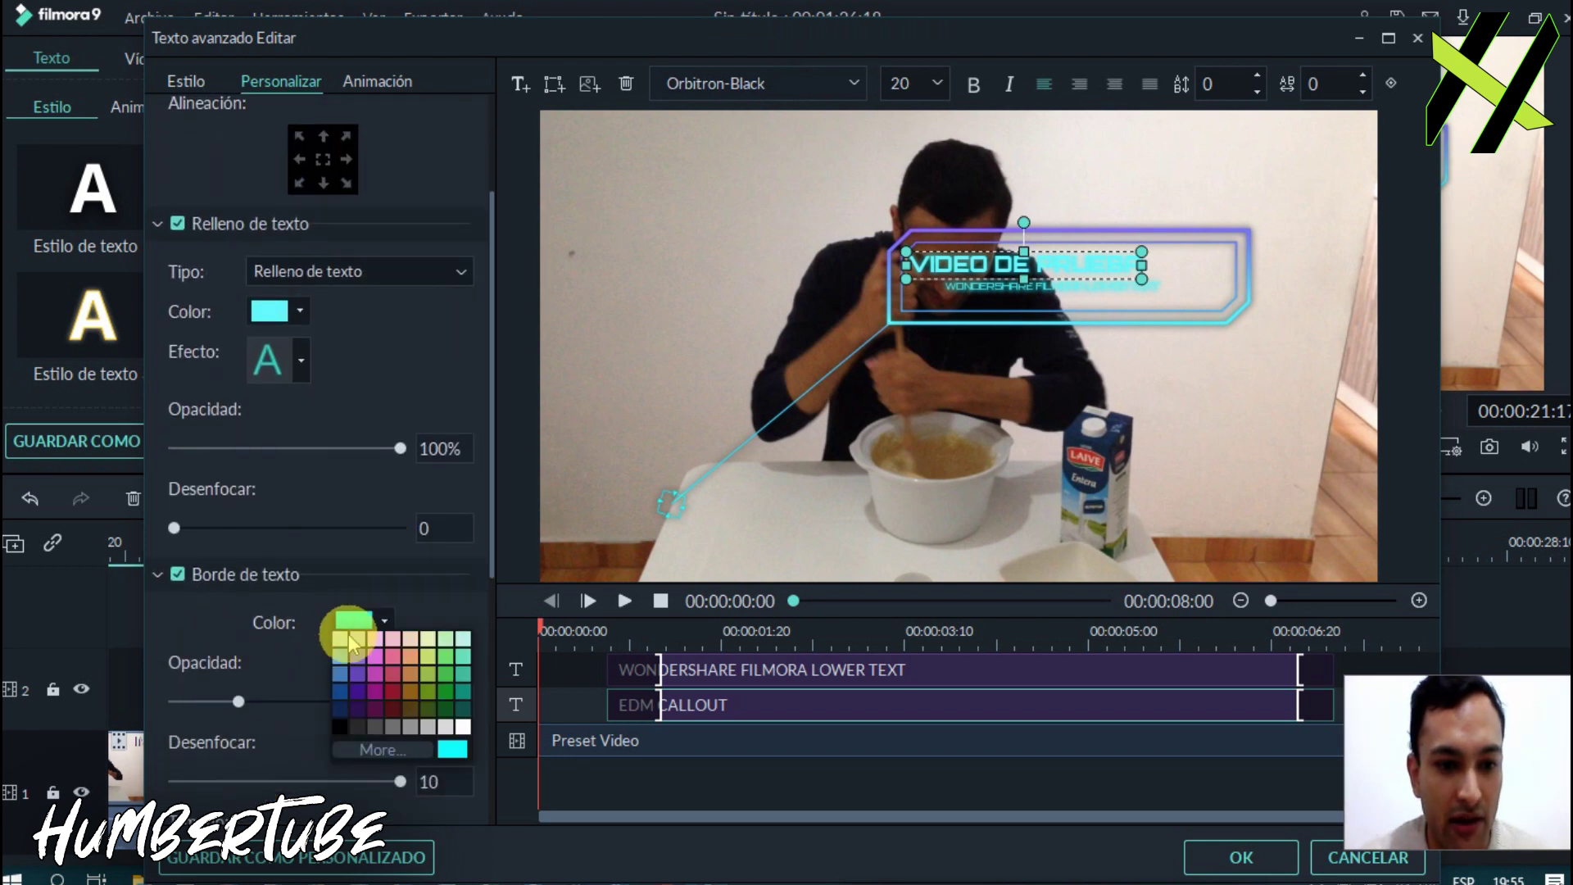
left_click(341, 727)
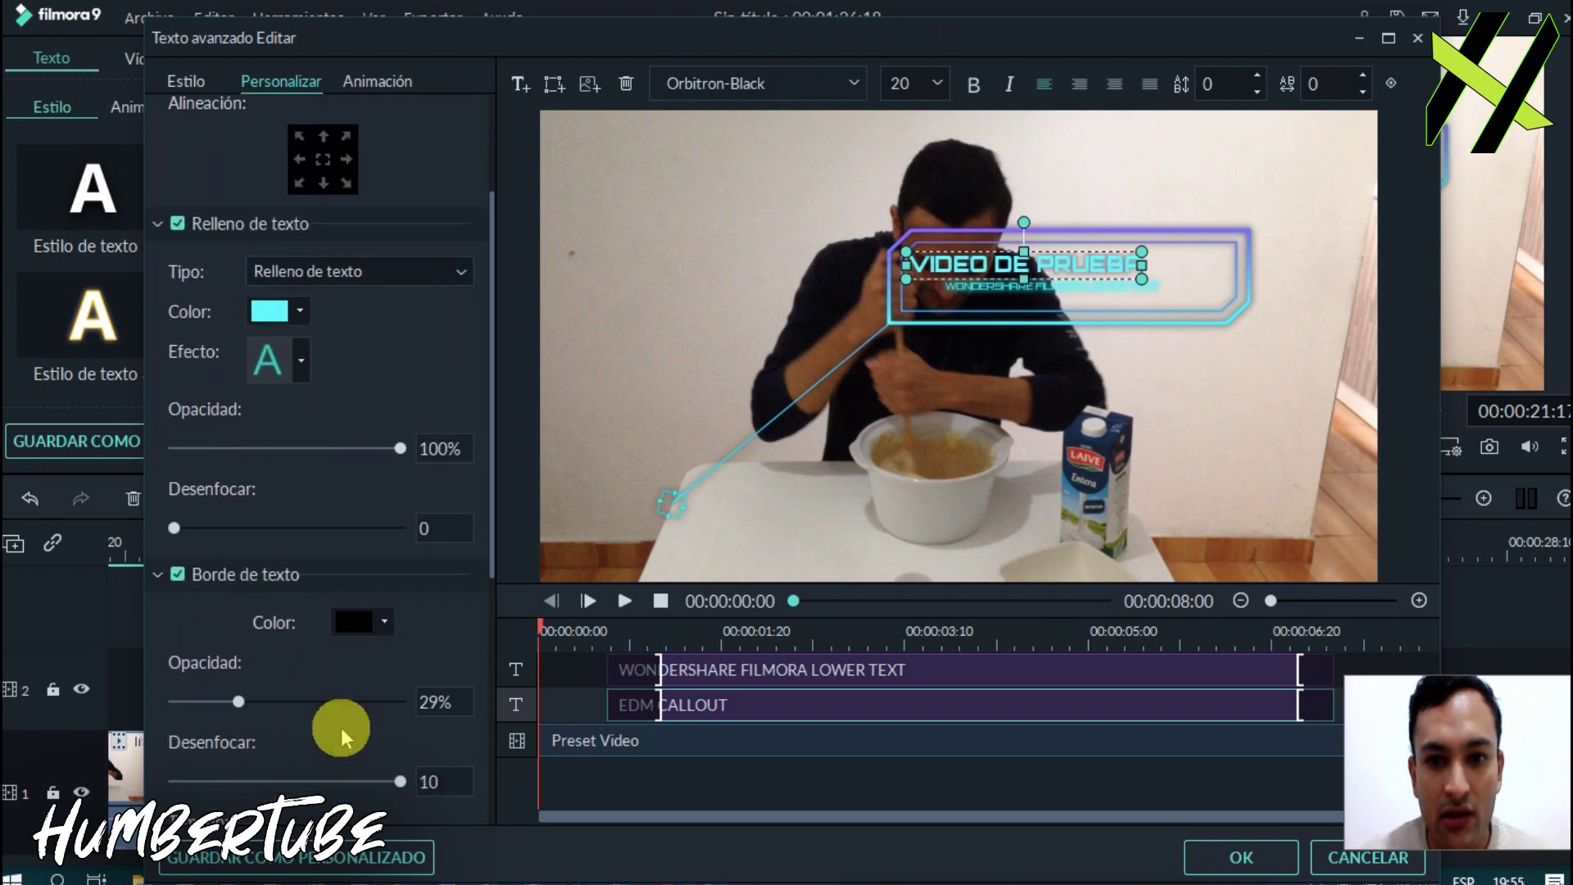
left_click(792, 671)
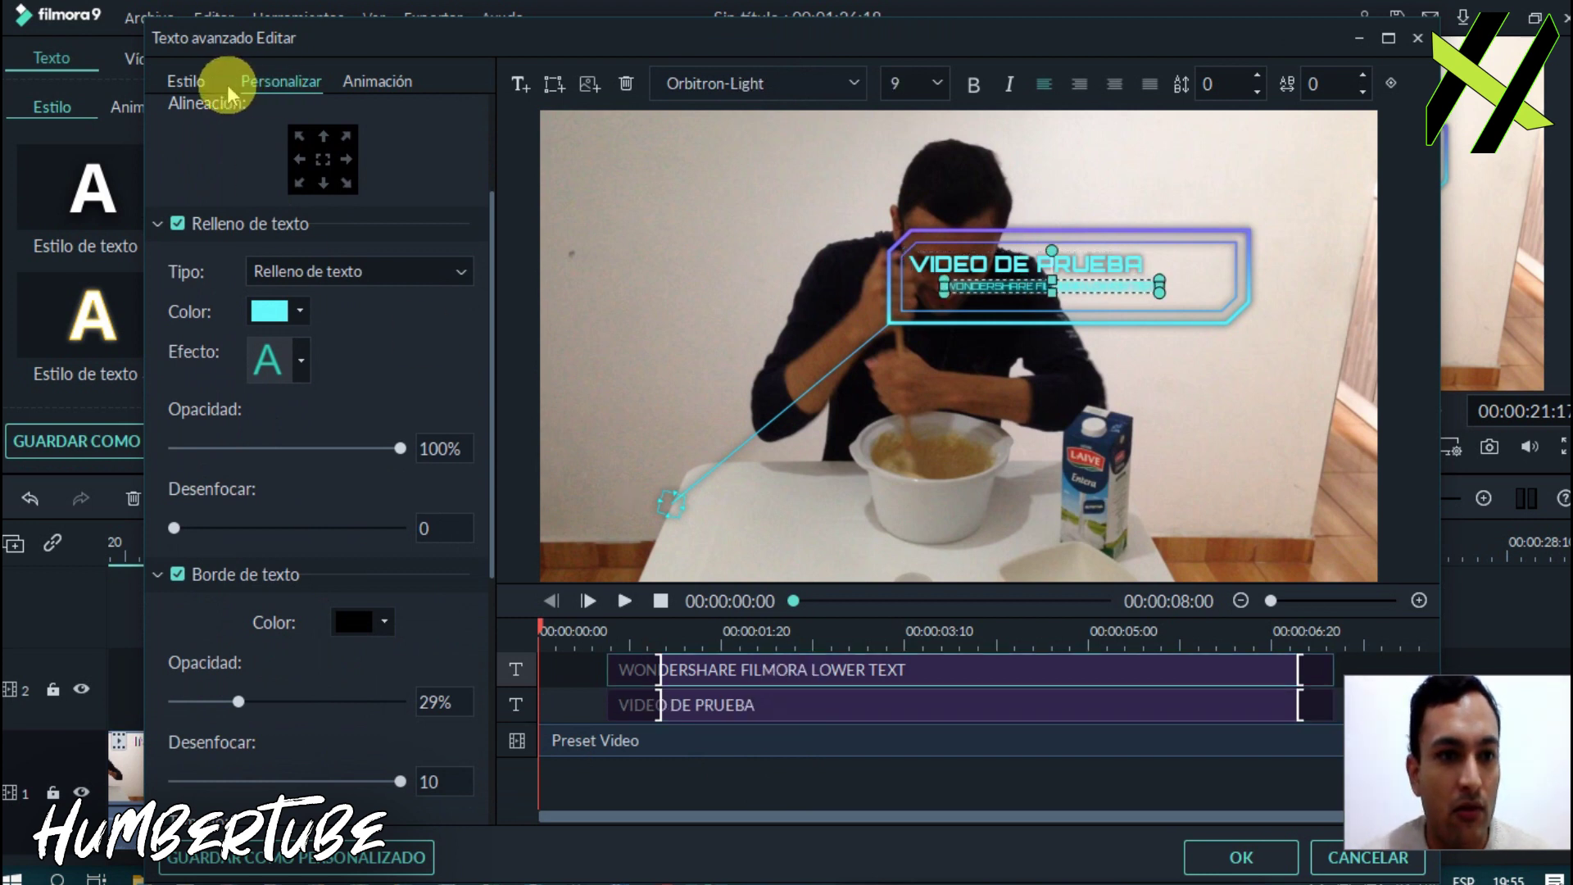
Replace the callout's second line text with 'SUSCRIBETE AL CANAL'.
scroll(344, 438, "up", 2)
left_click(361, 169)
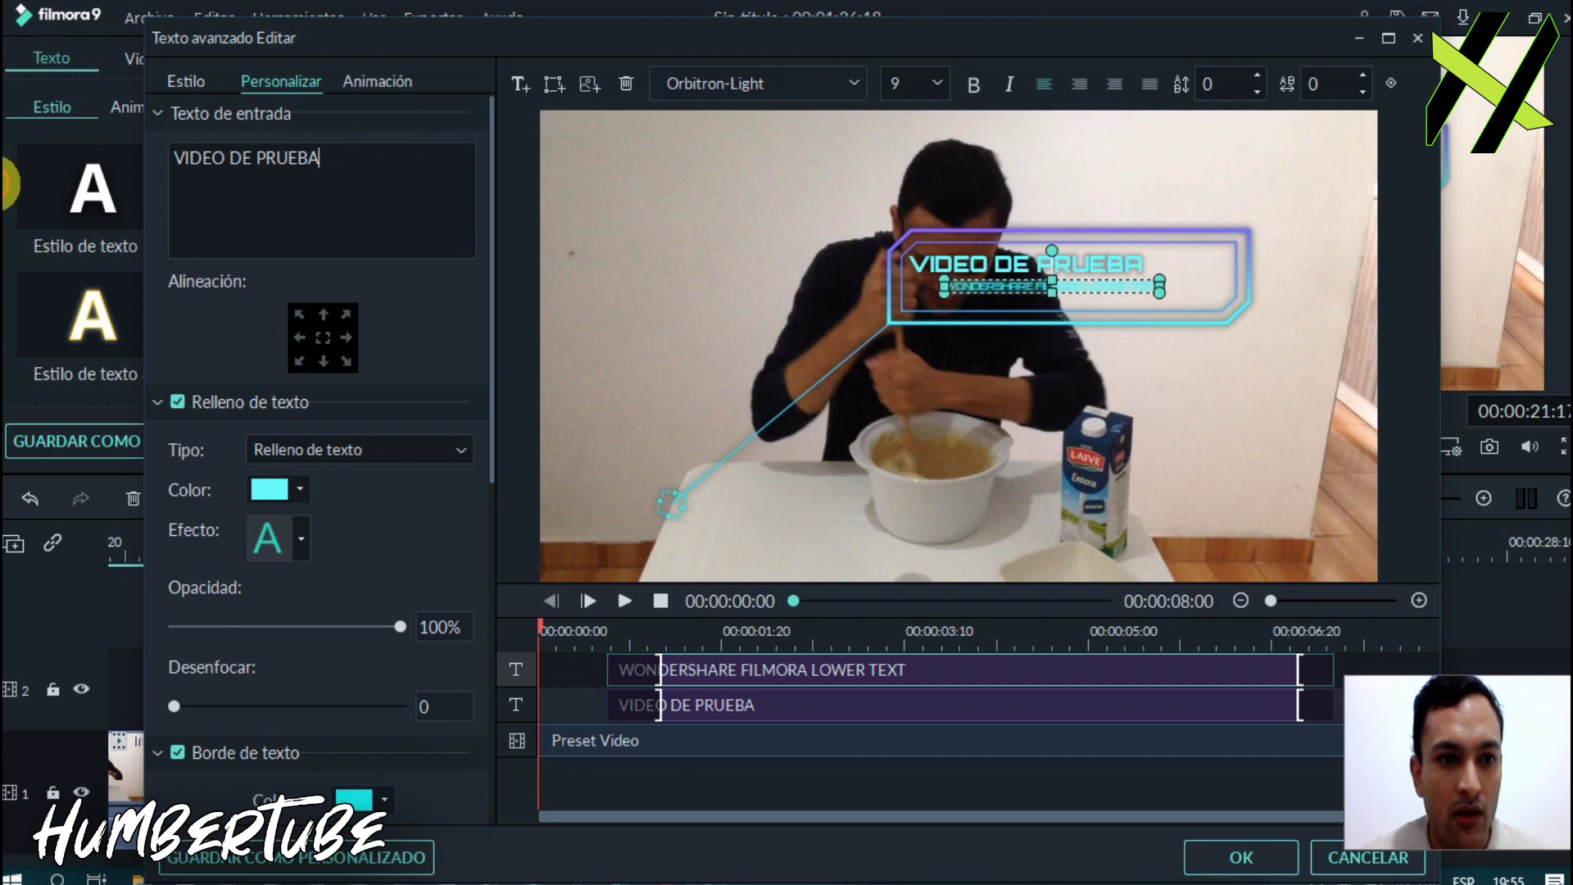
key("BackSpace")
key("BackSpace")
key("BackSpace")
key("BackSpace")
key("BackSpace")
key("BackSpace")
key("BackSpace")
type("SUSCRIT")
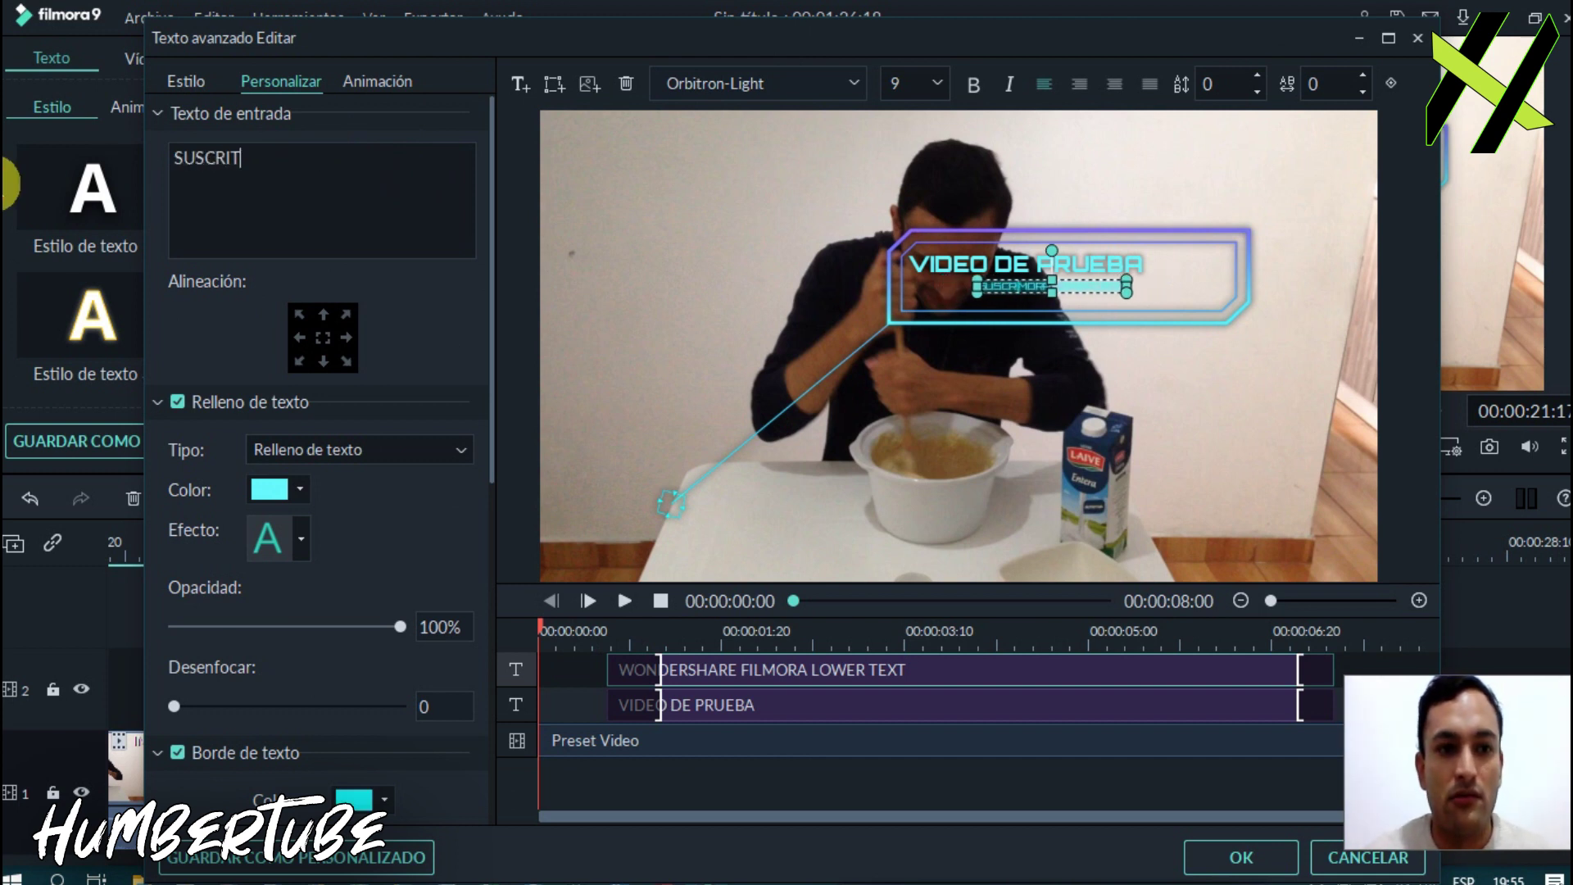
key("BackSpace")
type("BETE AL CANAL")
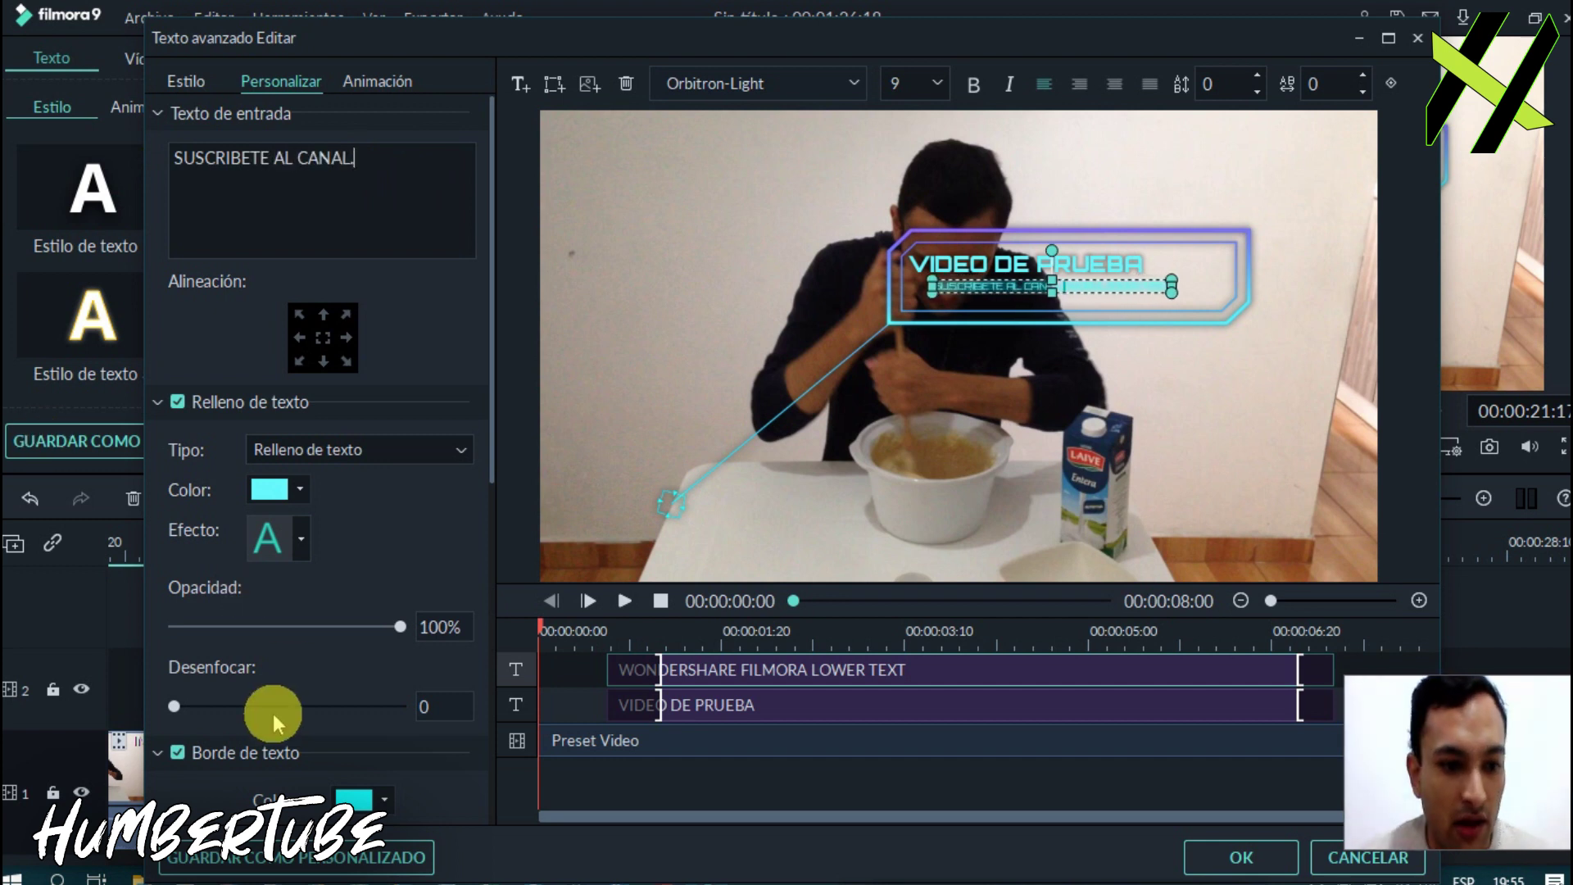
Give the SUSCRIBETE AL CANAL line a black text border and select the callout.
left_click(354, 798)
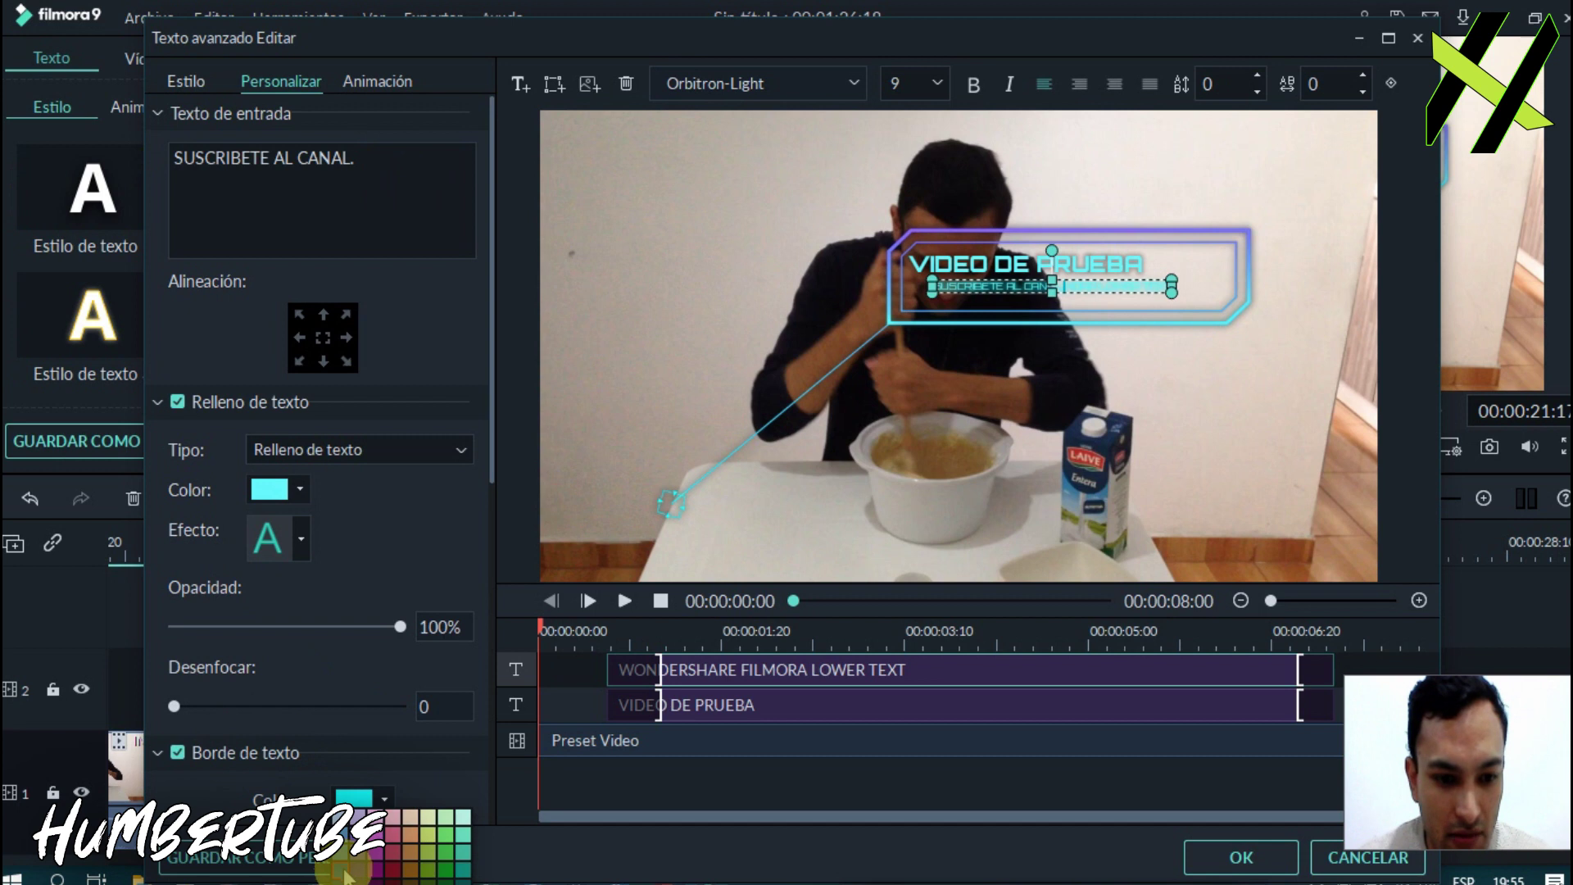
left_click(338, 875)
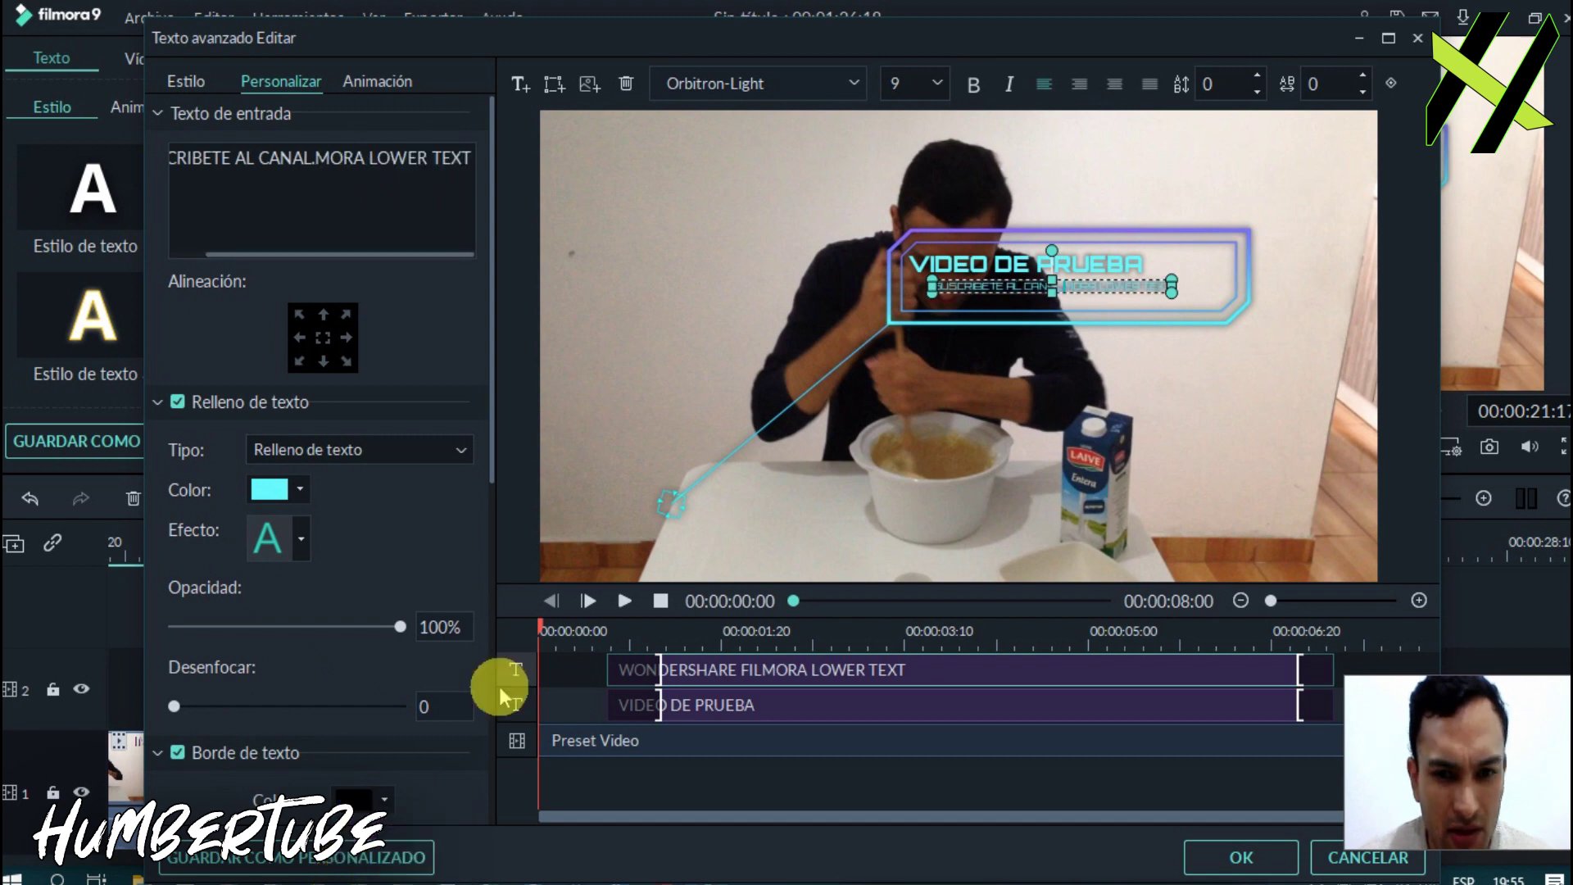
left_click(913, 775)
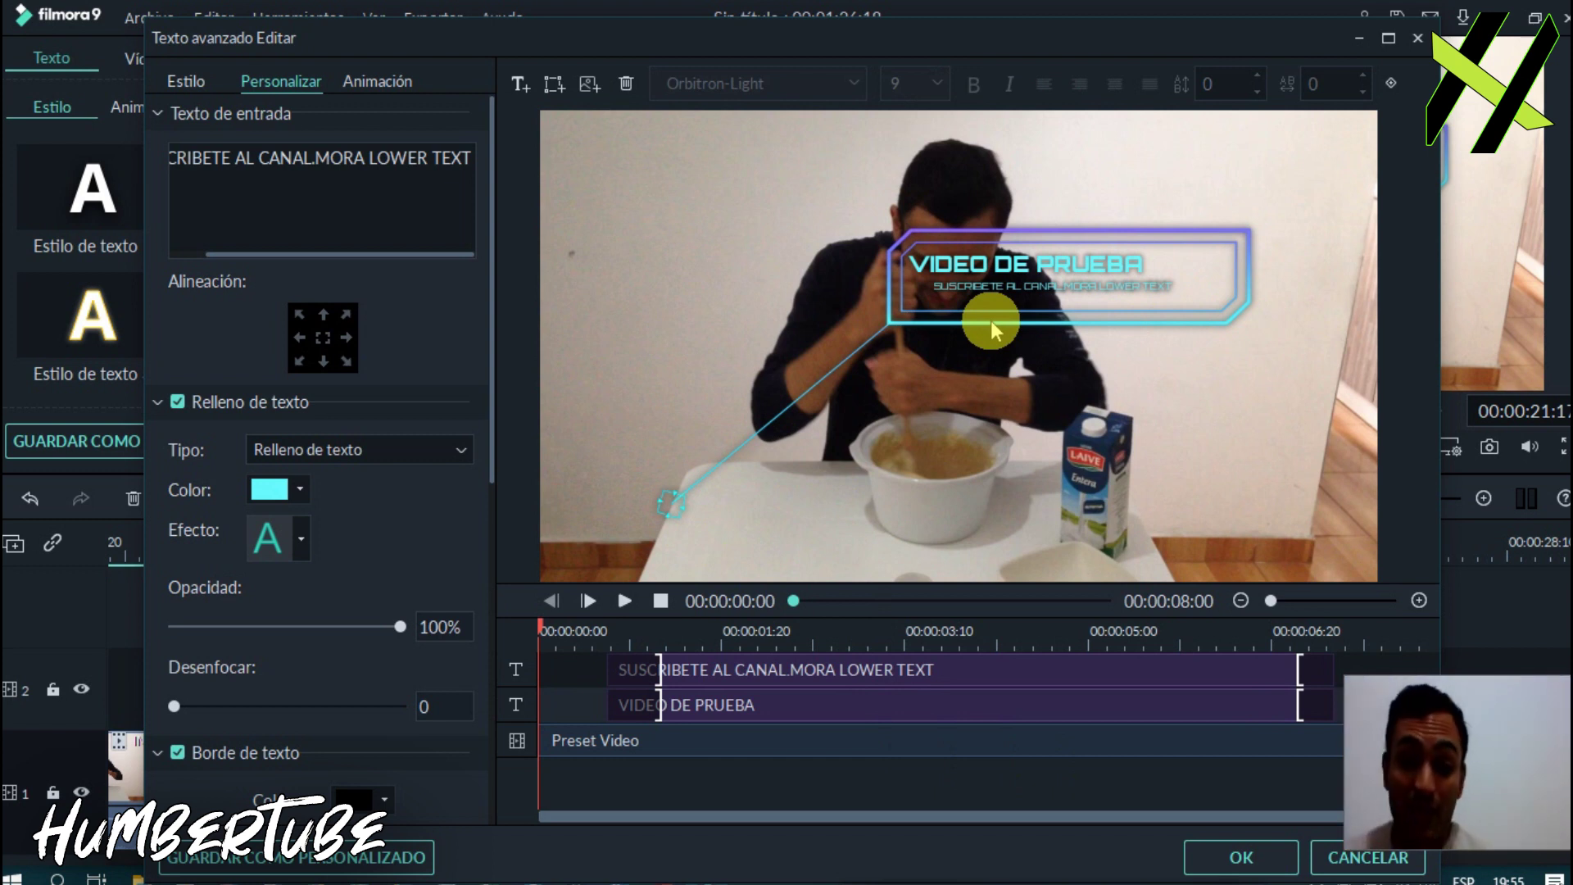
left_click(802, 393)
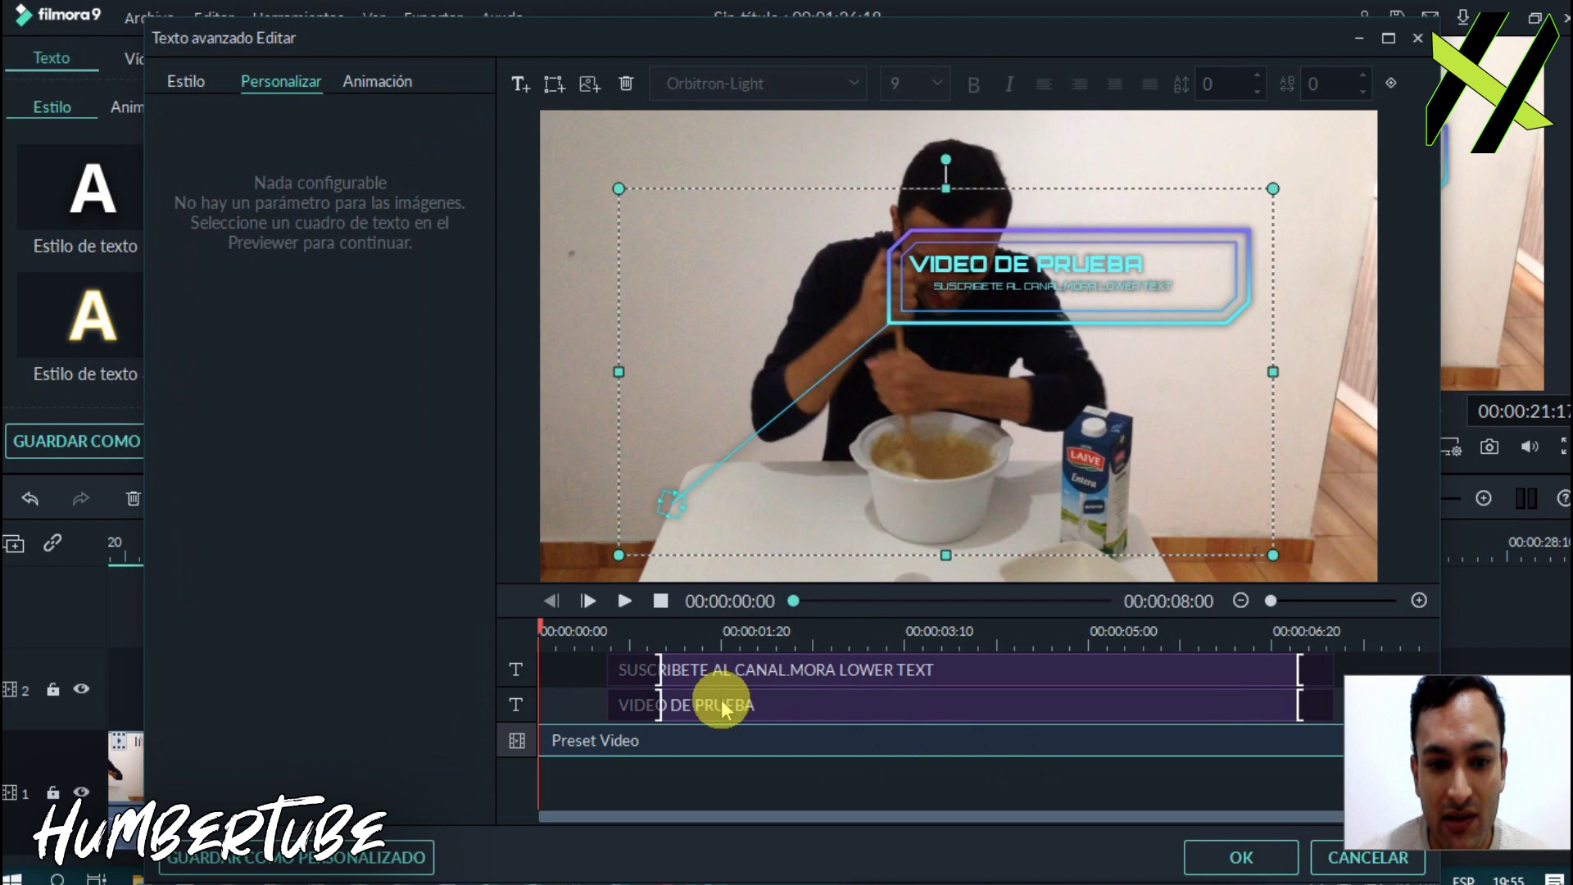
Move the callout left and down, shrink its frame, and fit VIDEO DE PRUEBA onto it.
left_click_drag(825, 361, 778, 373)
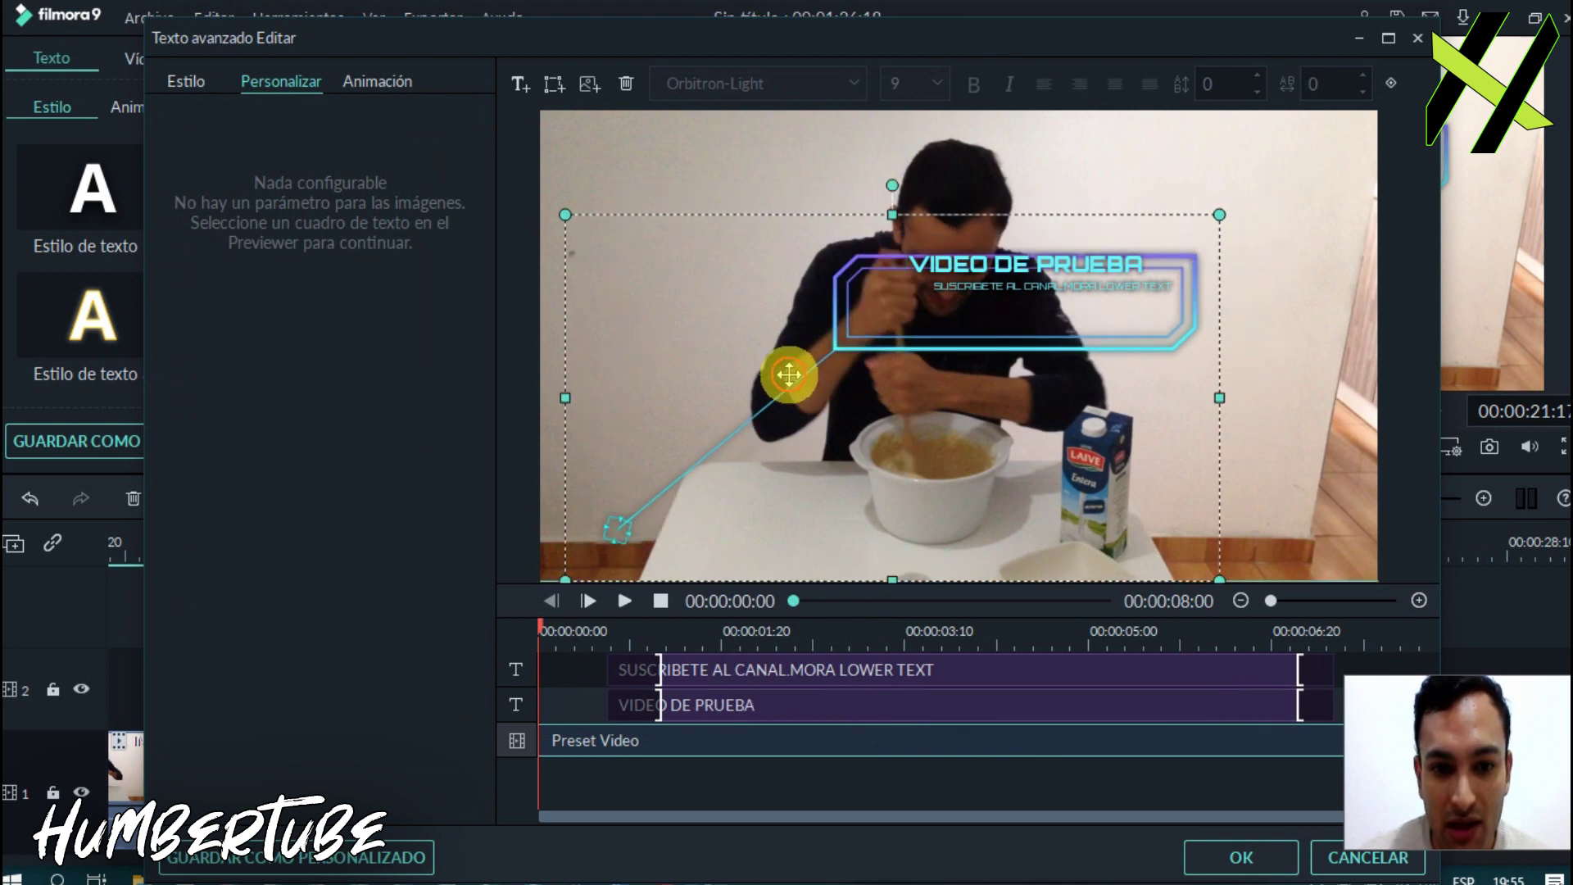
mouse_move(1122, 265)
left_mouse_down()
mouse_move(824, 465)
mouse_move(817, 506)
mouse_move(909, 499)
left_mouse_up()
left_click(1024, 264)
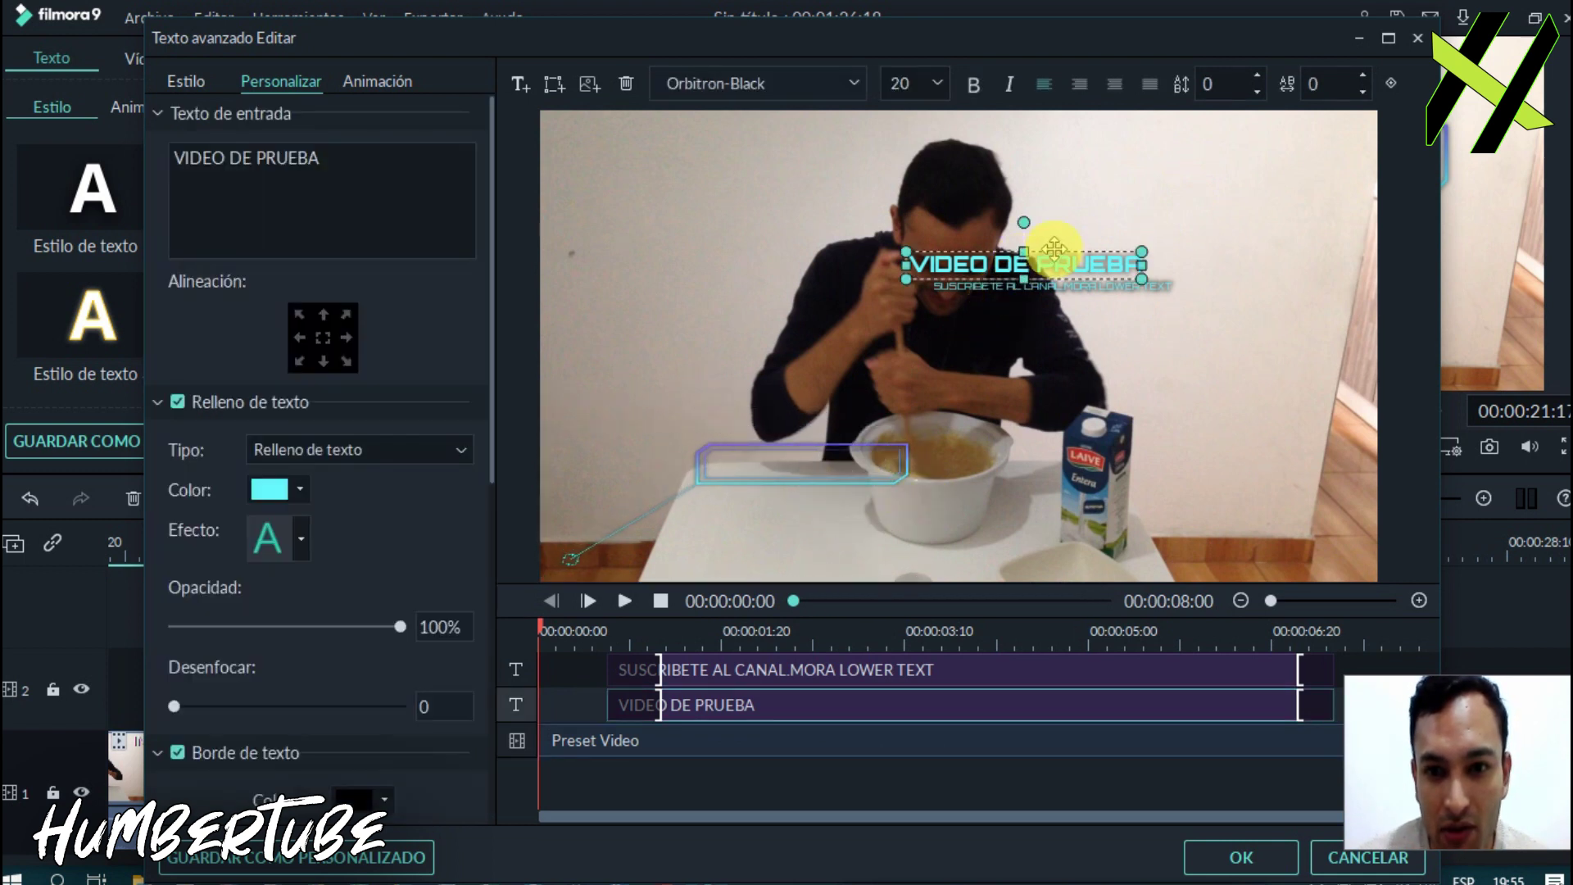
left_click_drag(1054, 248, 953, 492)
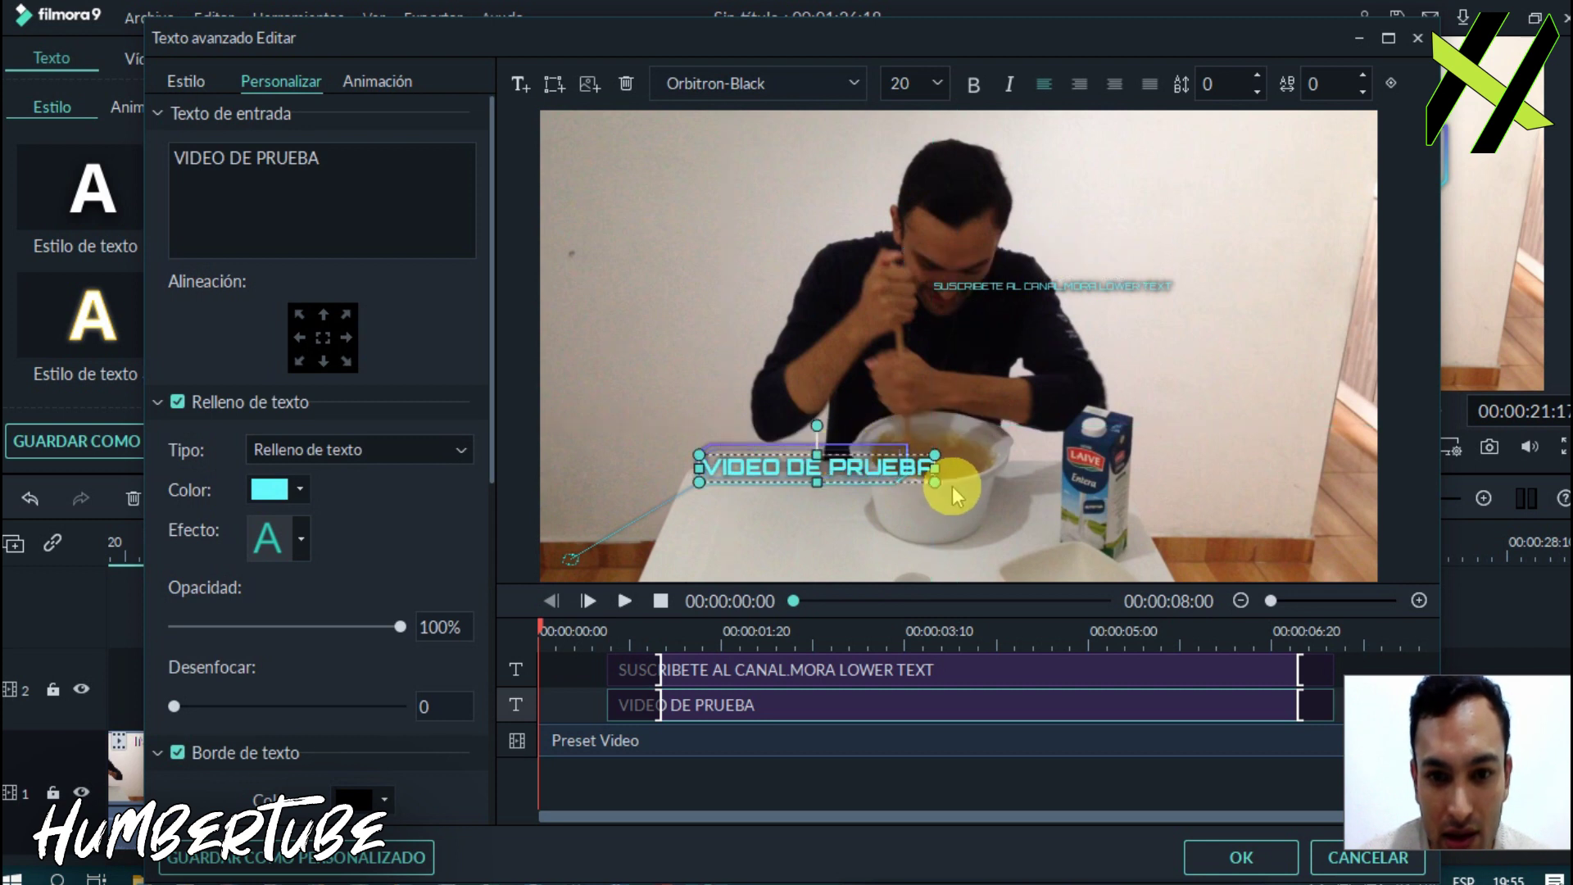
mouse_move(934, 481)
left_mouse_down()
mouse_move(868, 479)
mouse_move(829, 450)
left_mouse_up()
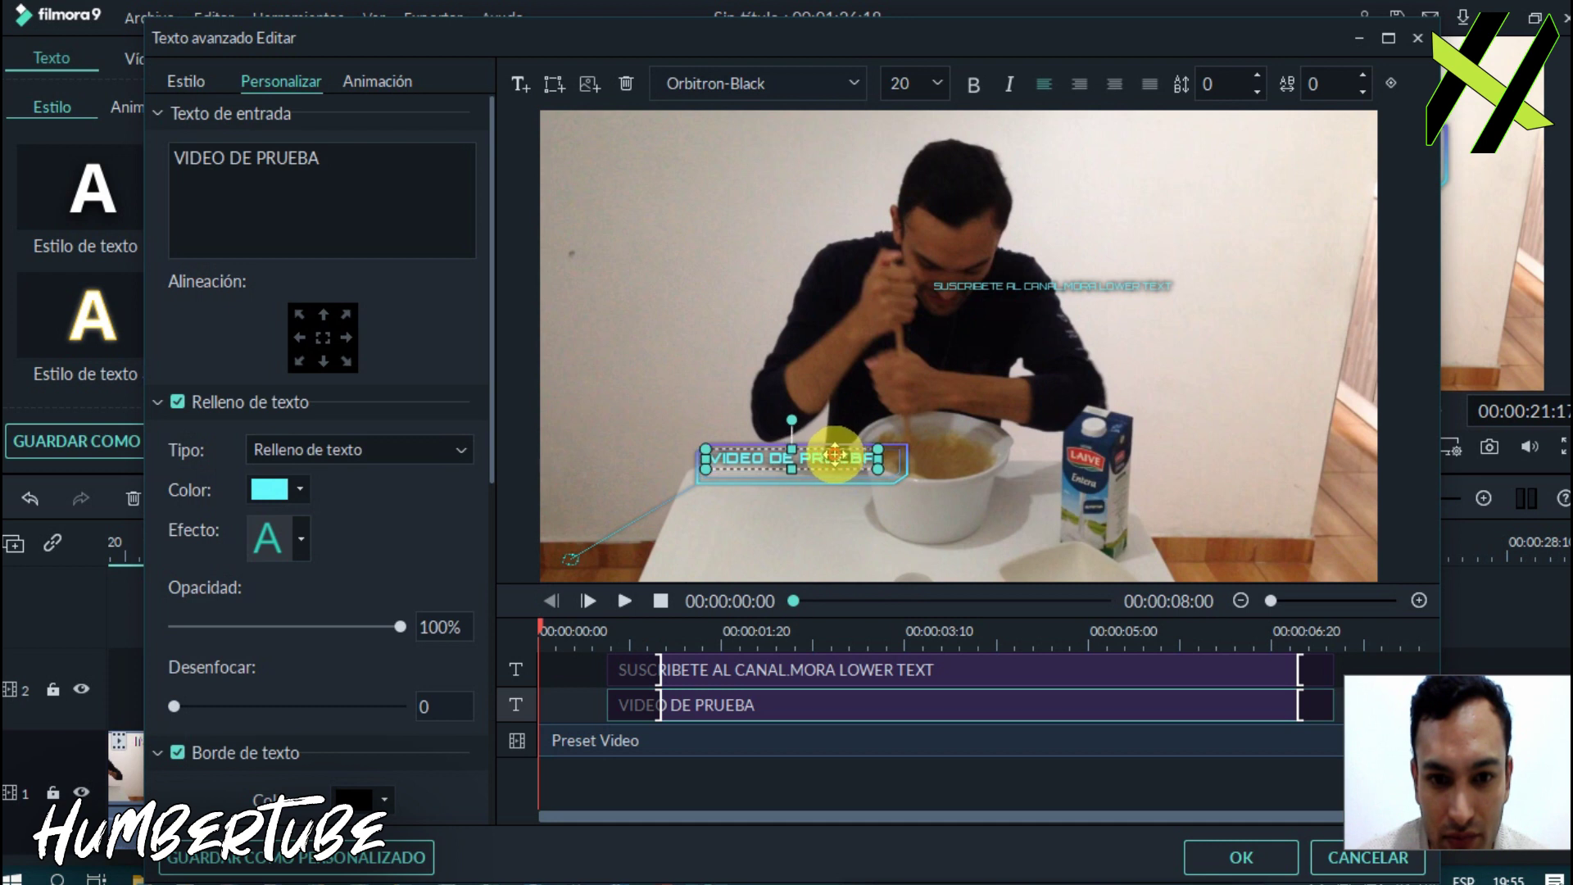
Place and size the SUSCRIBETE AL CANAL line beneath the VIDEO DE PRUEBA headline.
left_click(1026, 282)
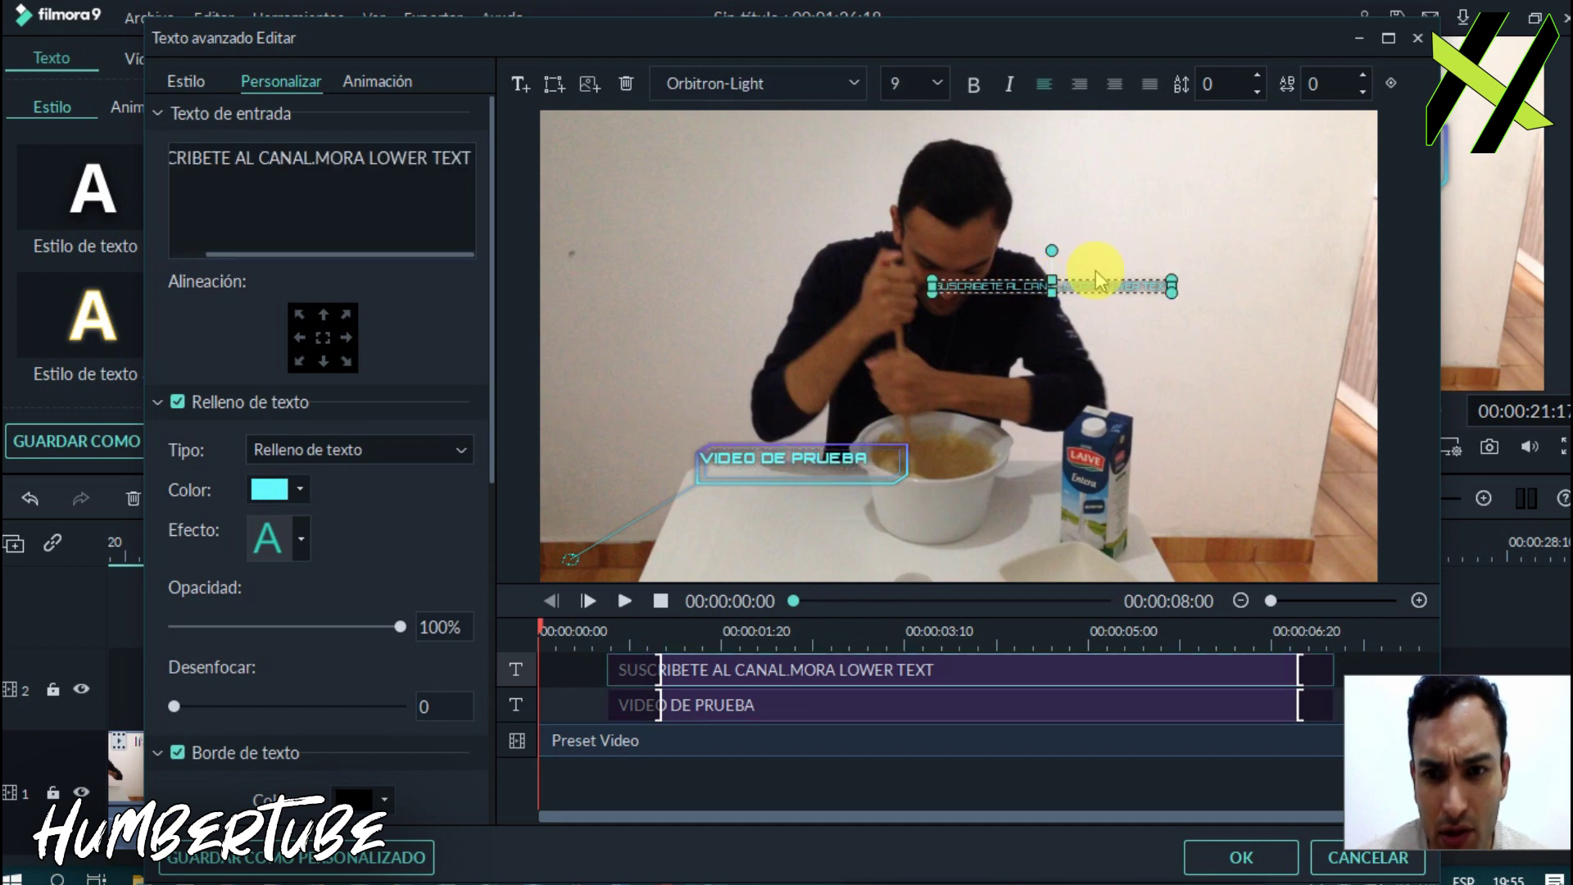
left_click_drag(1094, 278, 947, 463)
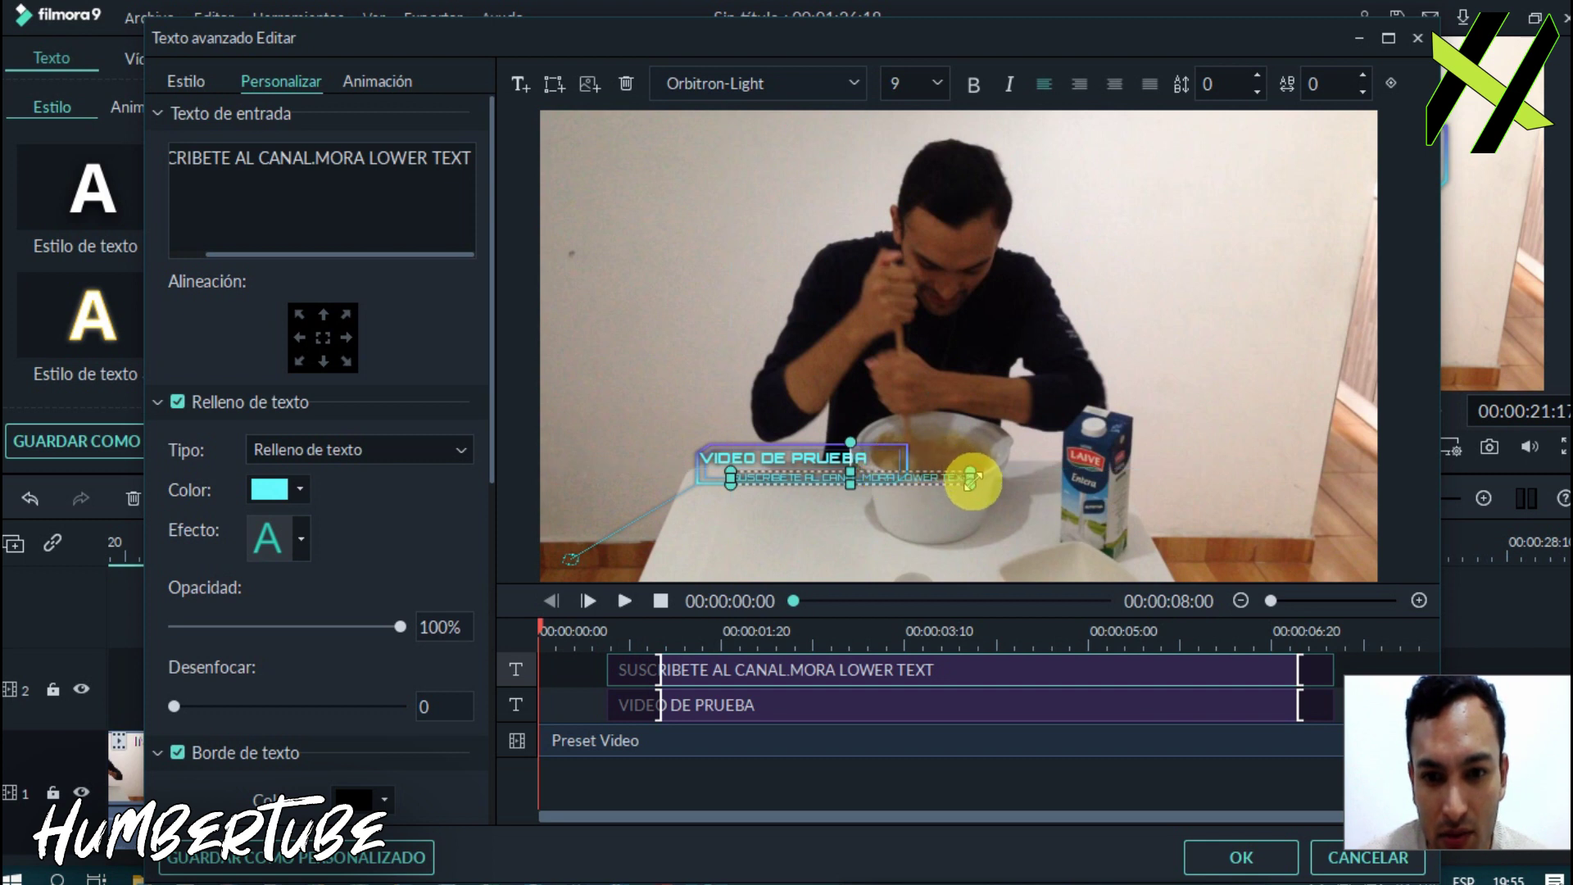
left_click_drag(970, 478, 1233, 463)
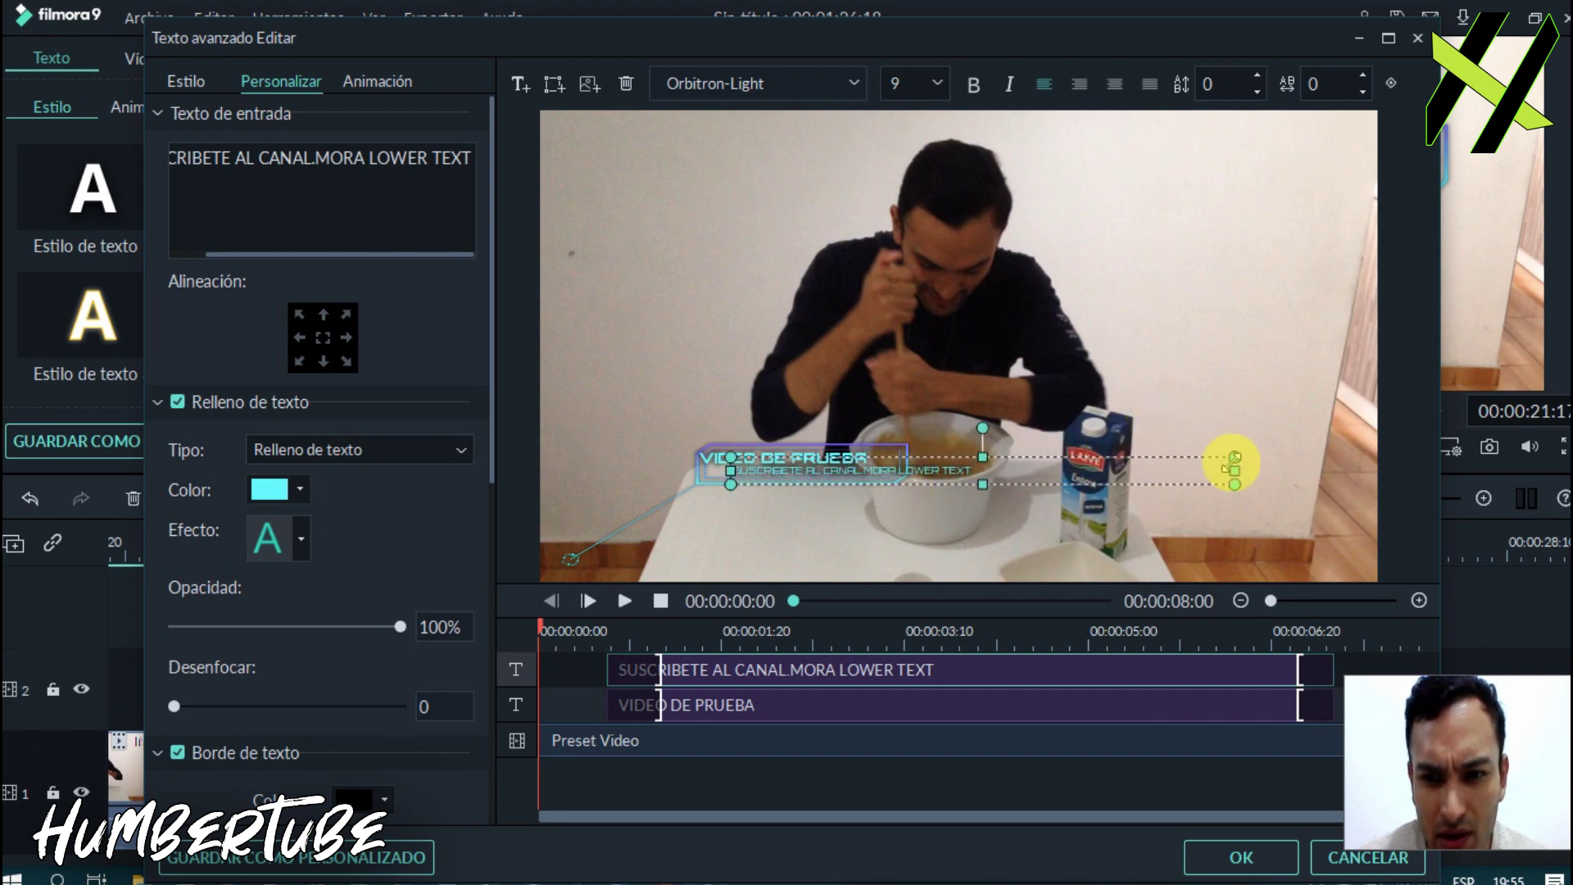
left_click_drag(1234, 472, 875, 490)
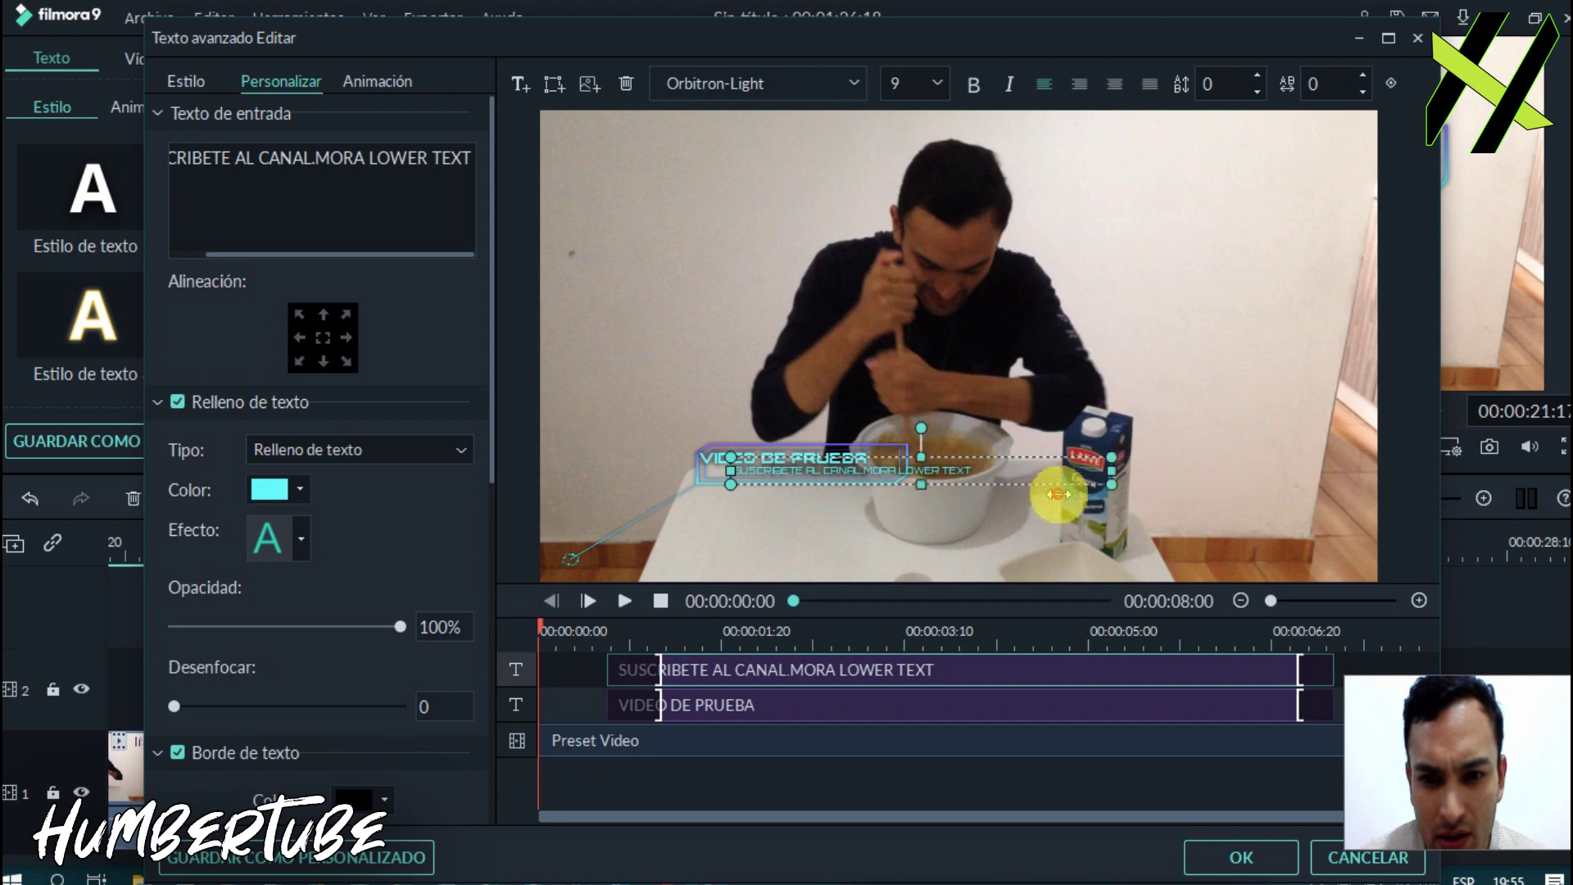
left_click(872, 532)
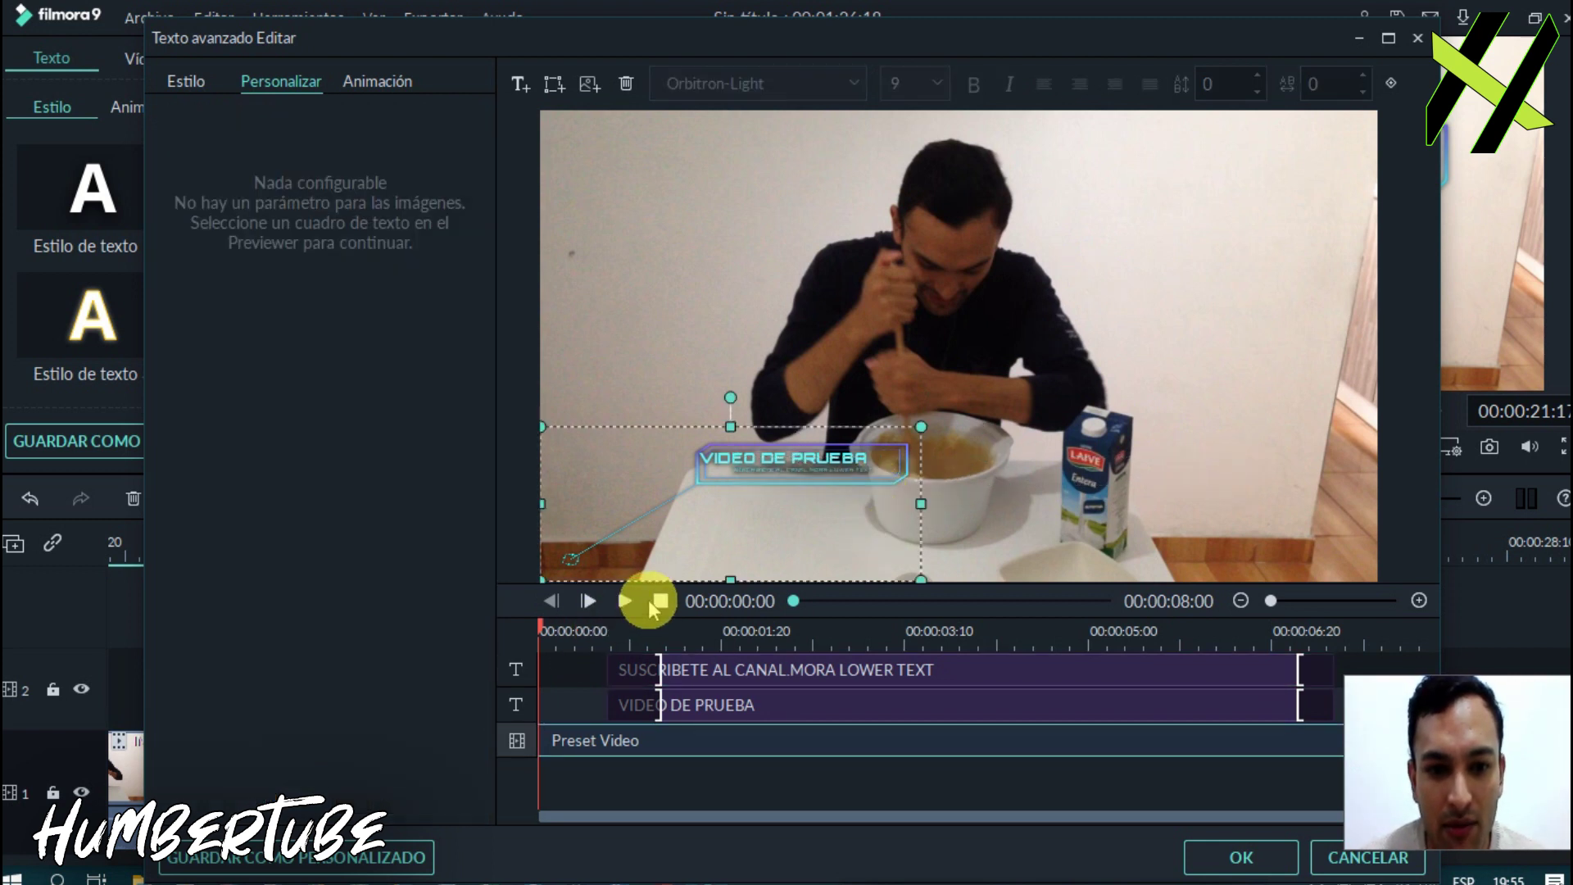
Preview the title animation, then apply the edits and close both title panels.
left_click(625, 602)
left_click(625, 604)
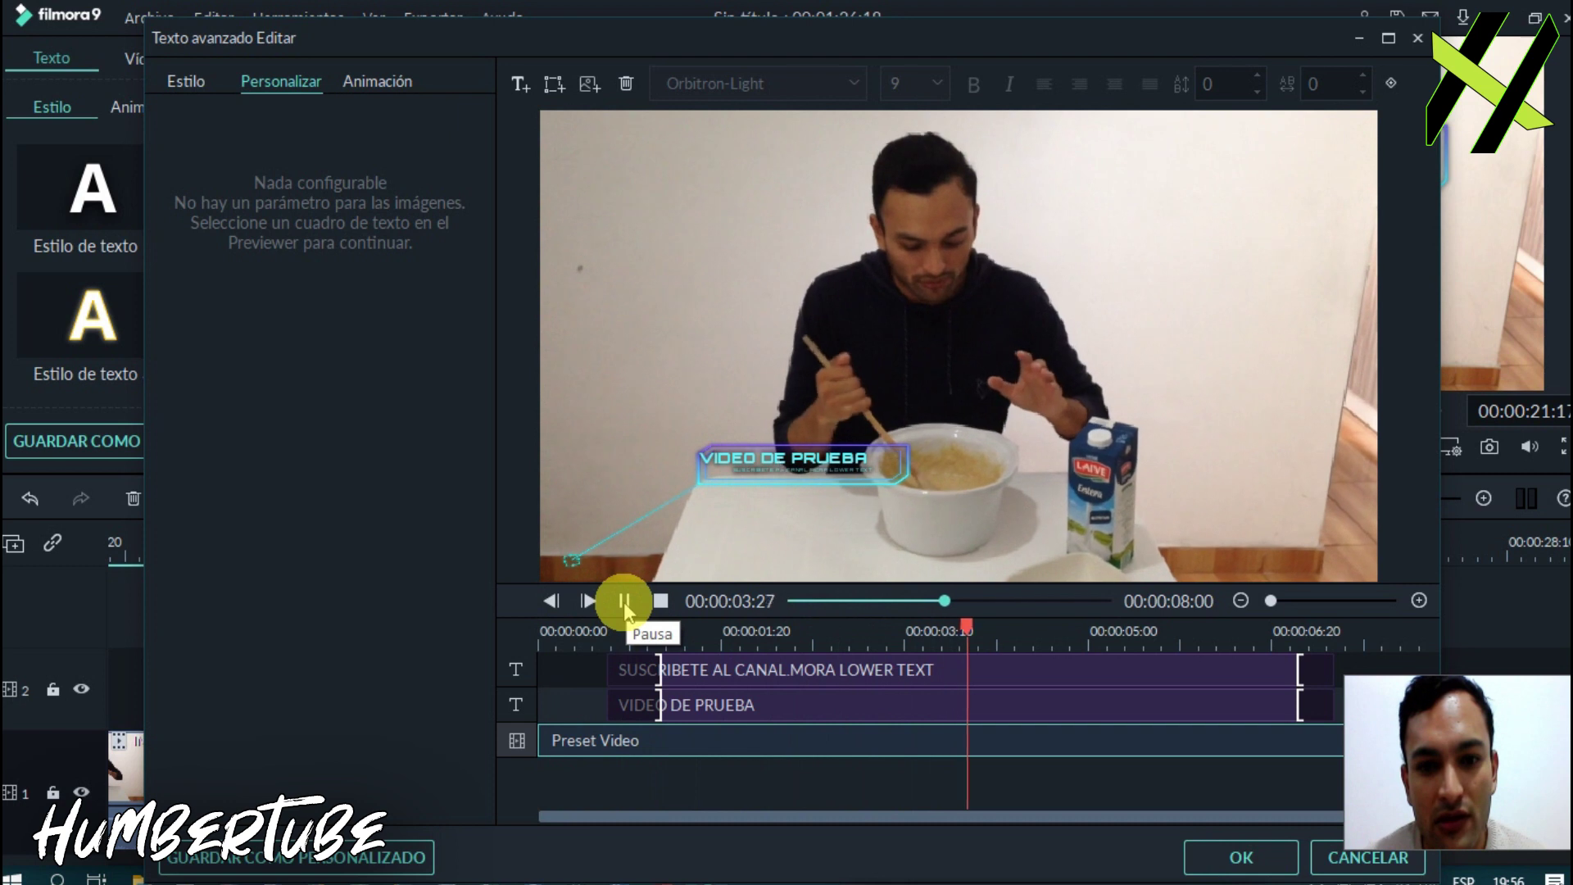
left_click(624, 603)
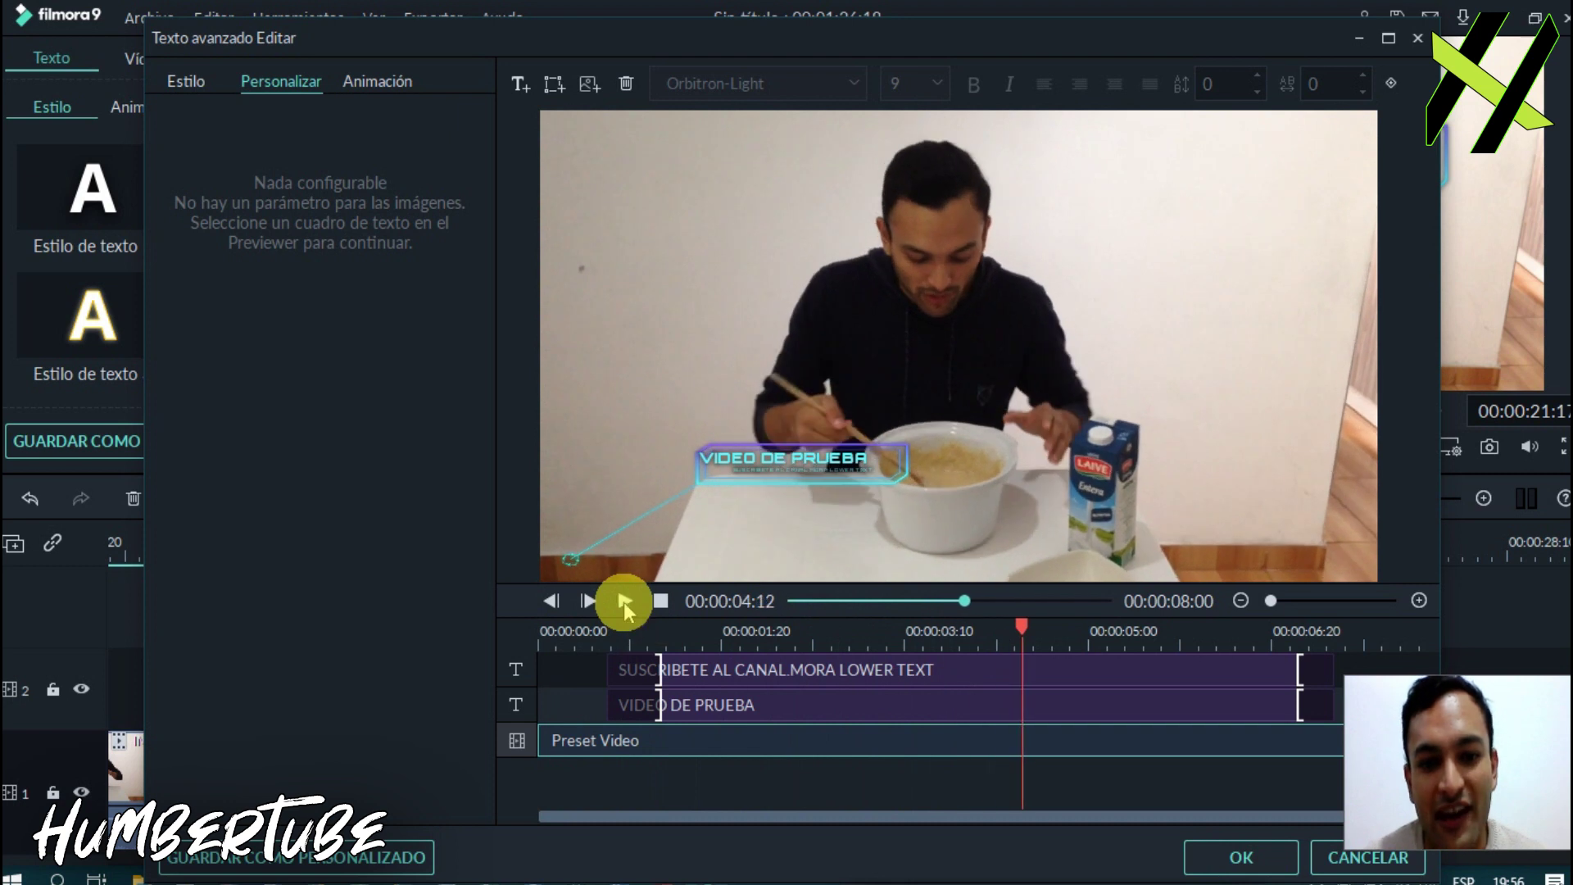
left_click(1241, 859)
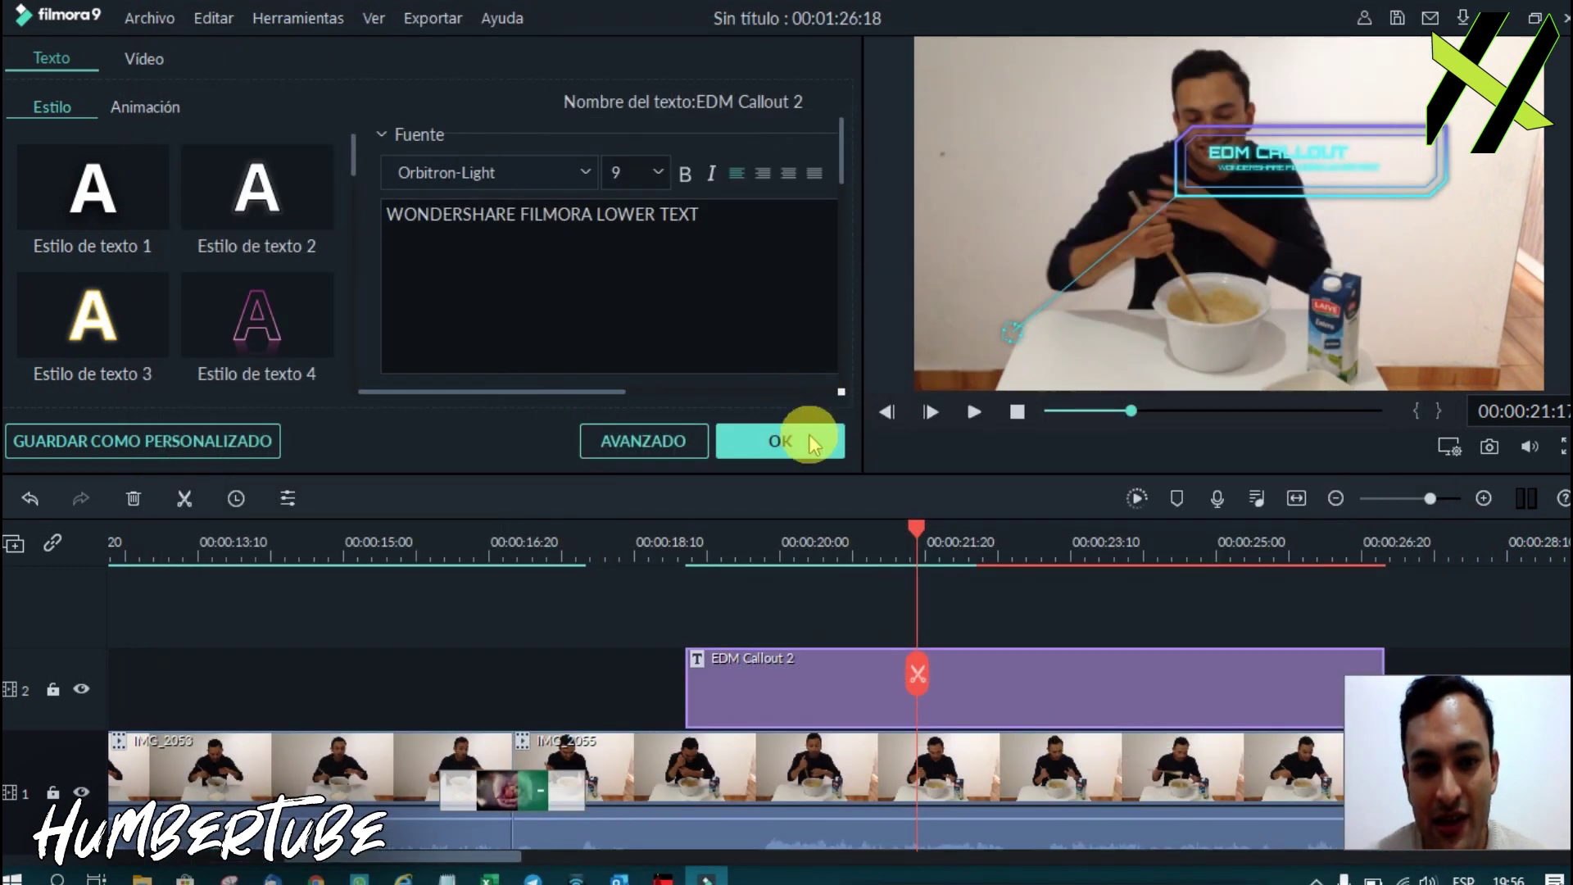
left_click(794, 440)
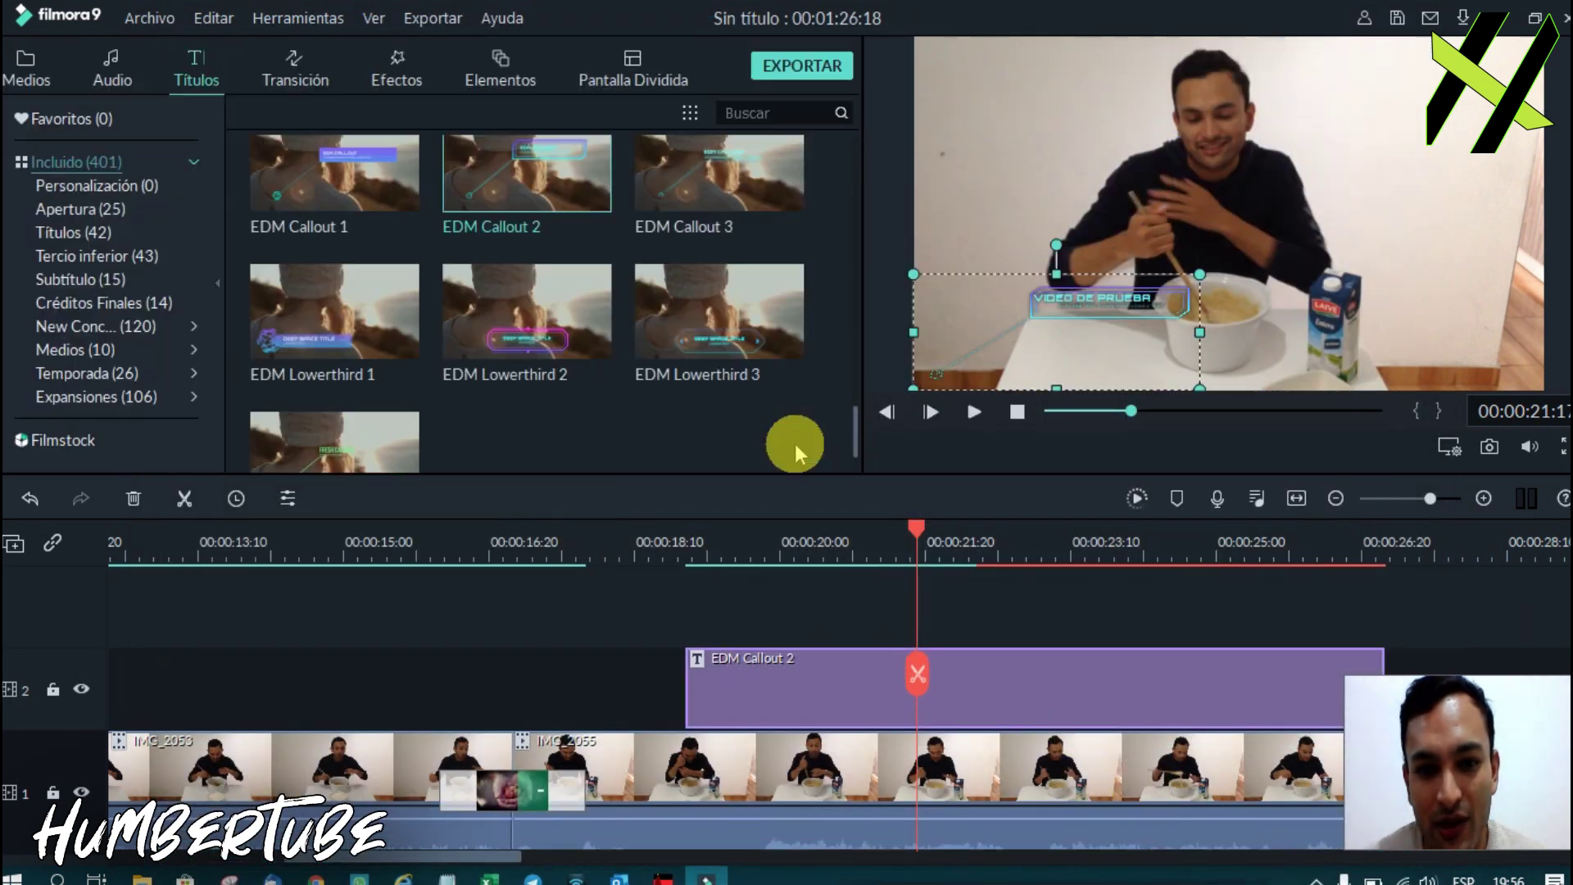
Play the timeline from about 00:00:18:13 to check the callout over the footage.
left_click(644, 558)
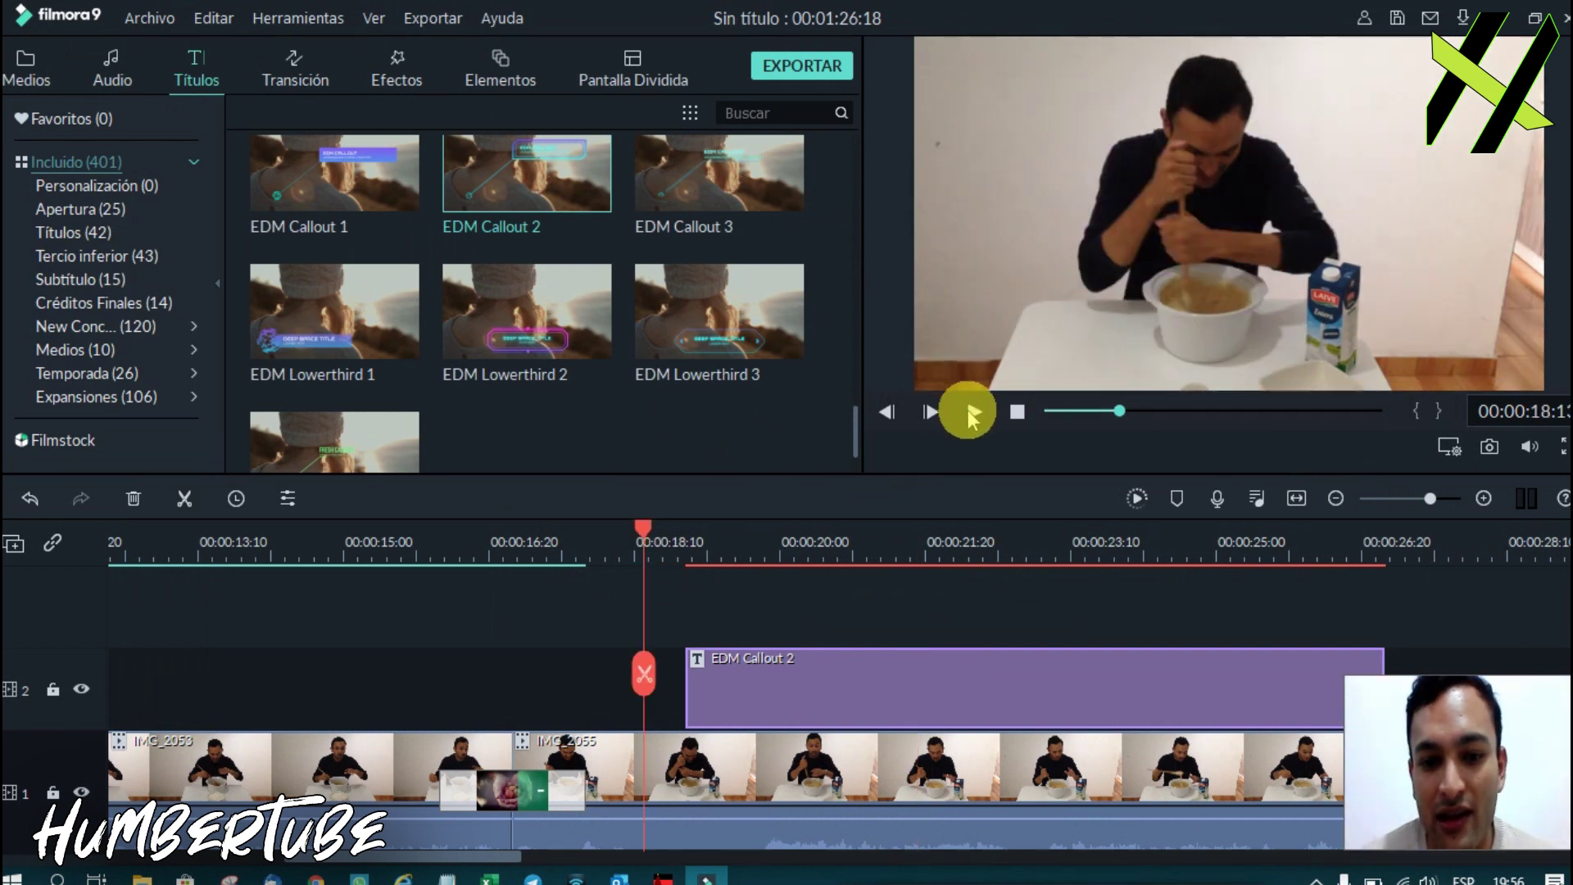
left_click(966, 409)
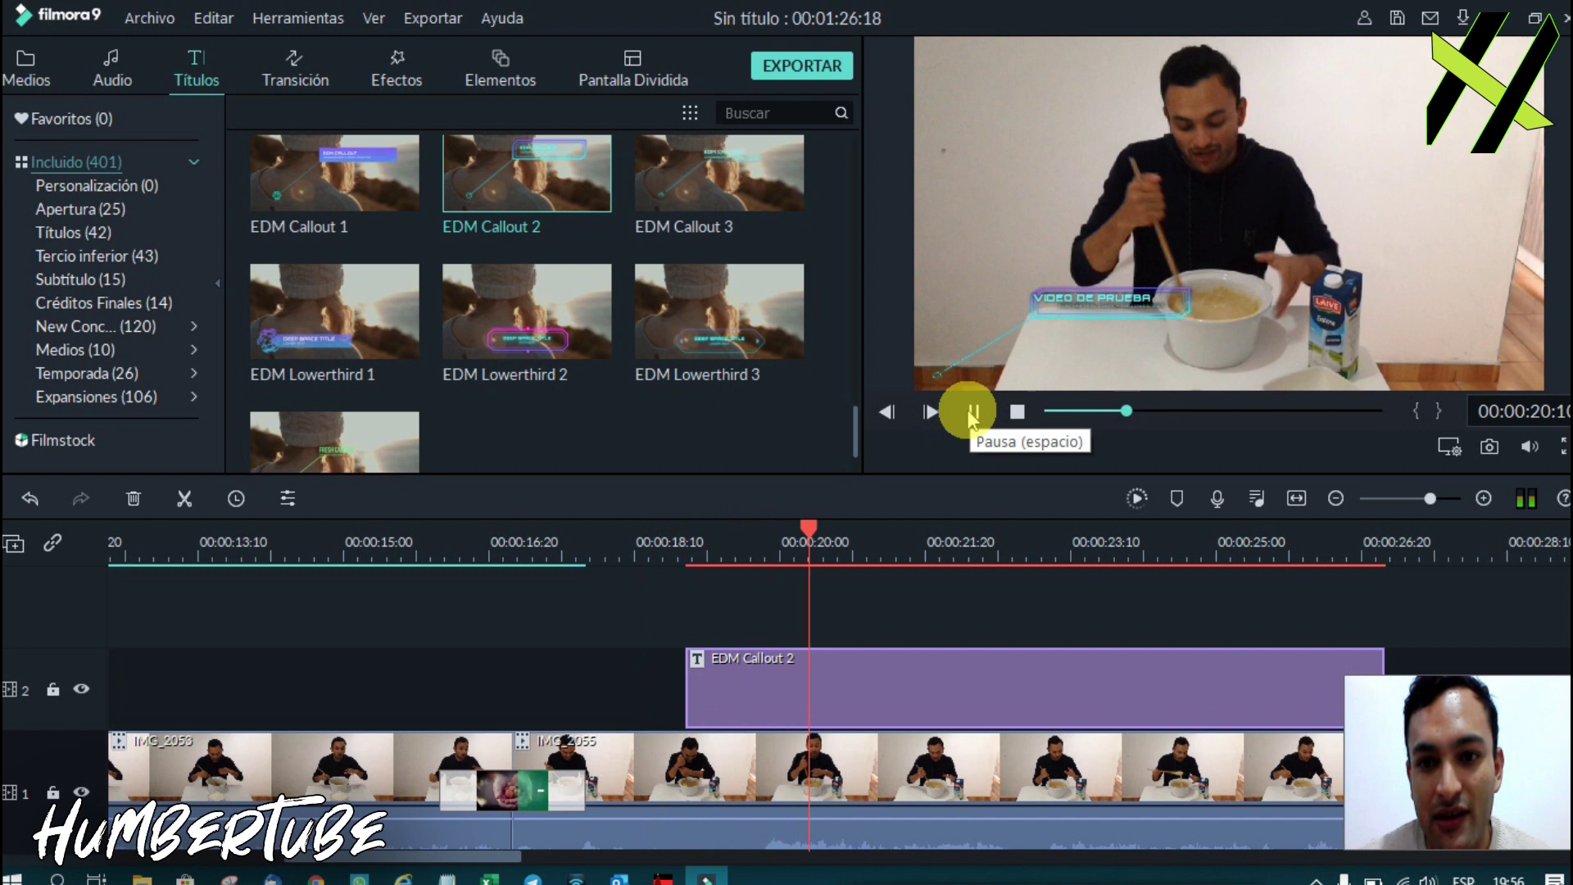
left_click(966, 410)
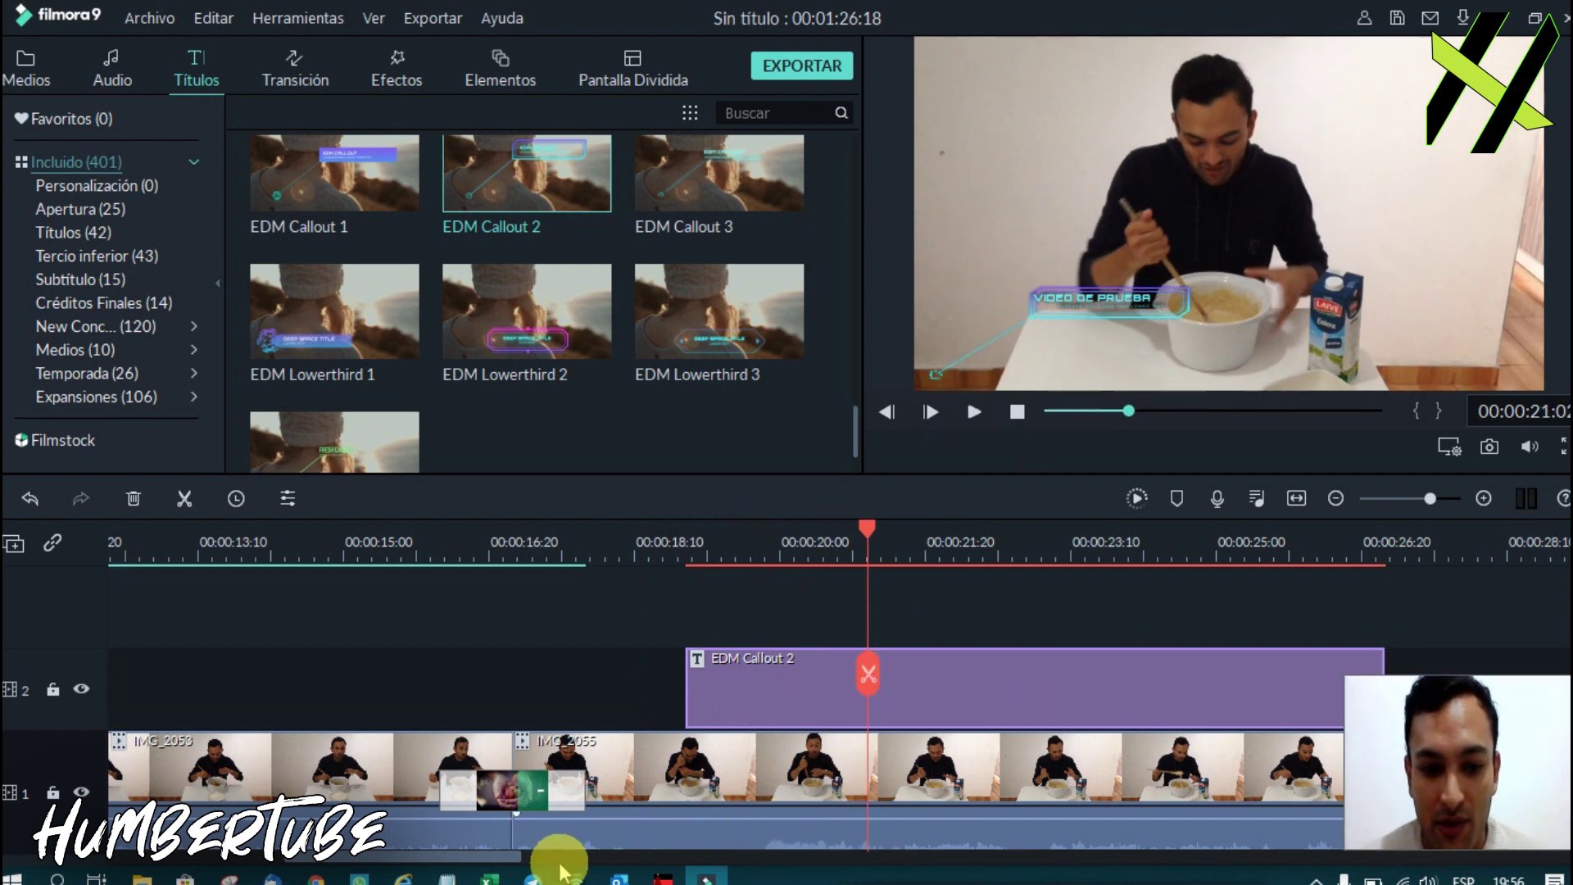
Trim the EDM Callout 2 title to start at 00:00:21:00, ending near 00:00:26.
left_click_drag(508, 856, 578, 856)
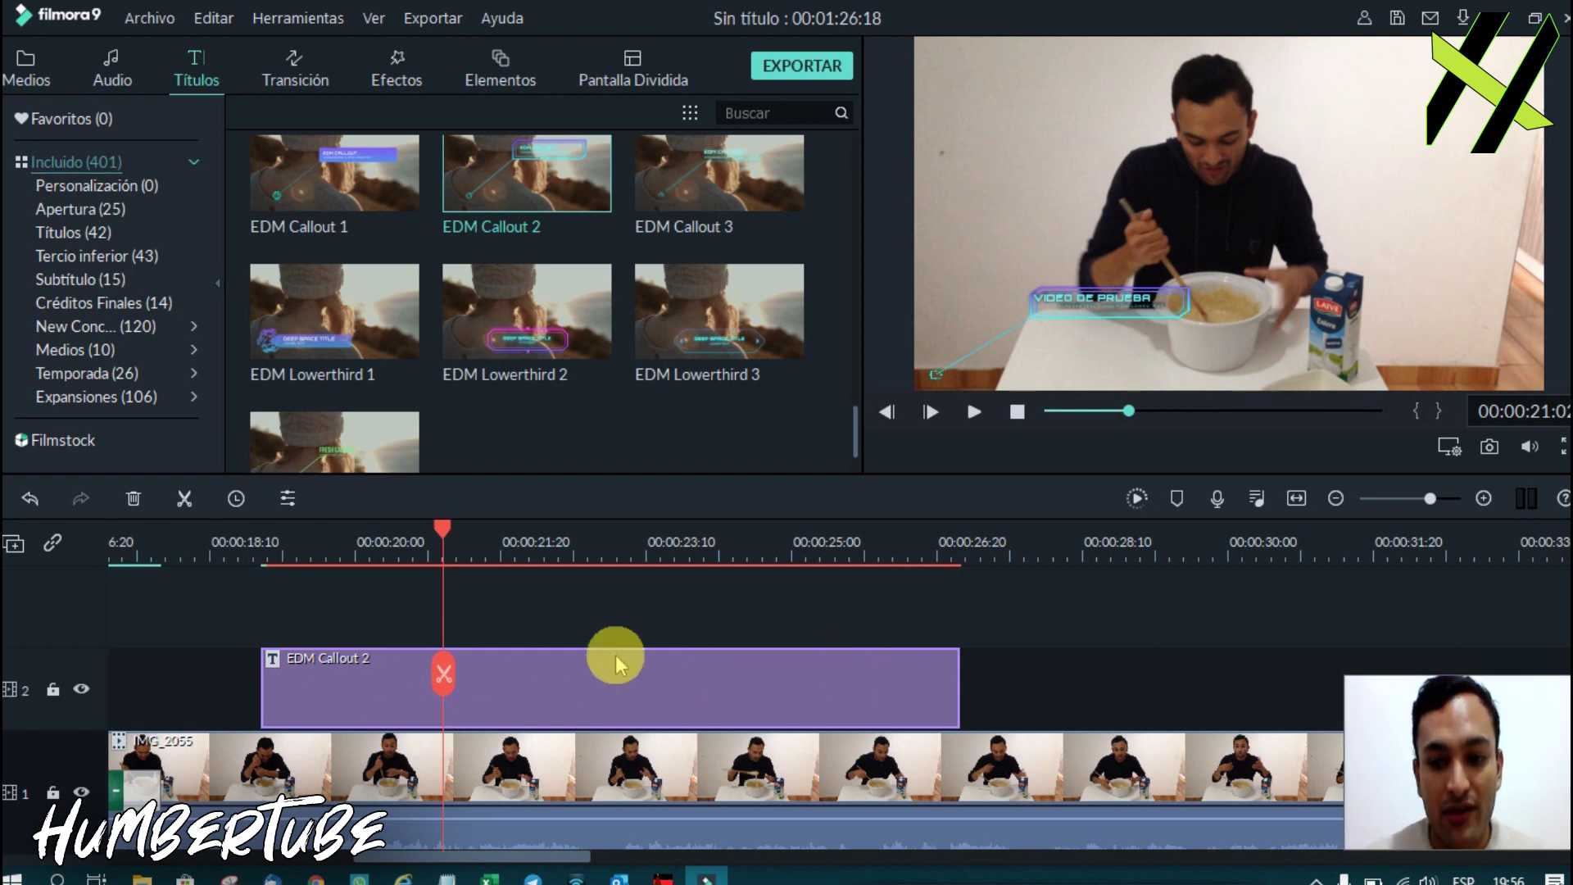
left_click_drag(957, 695, 957, 693)
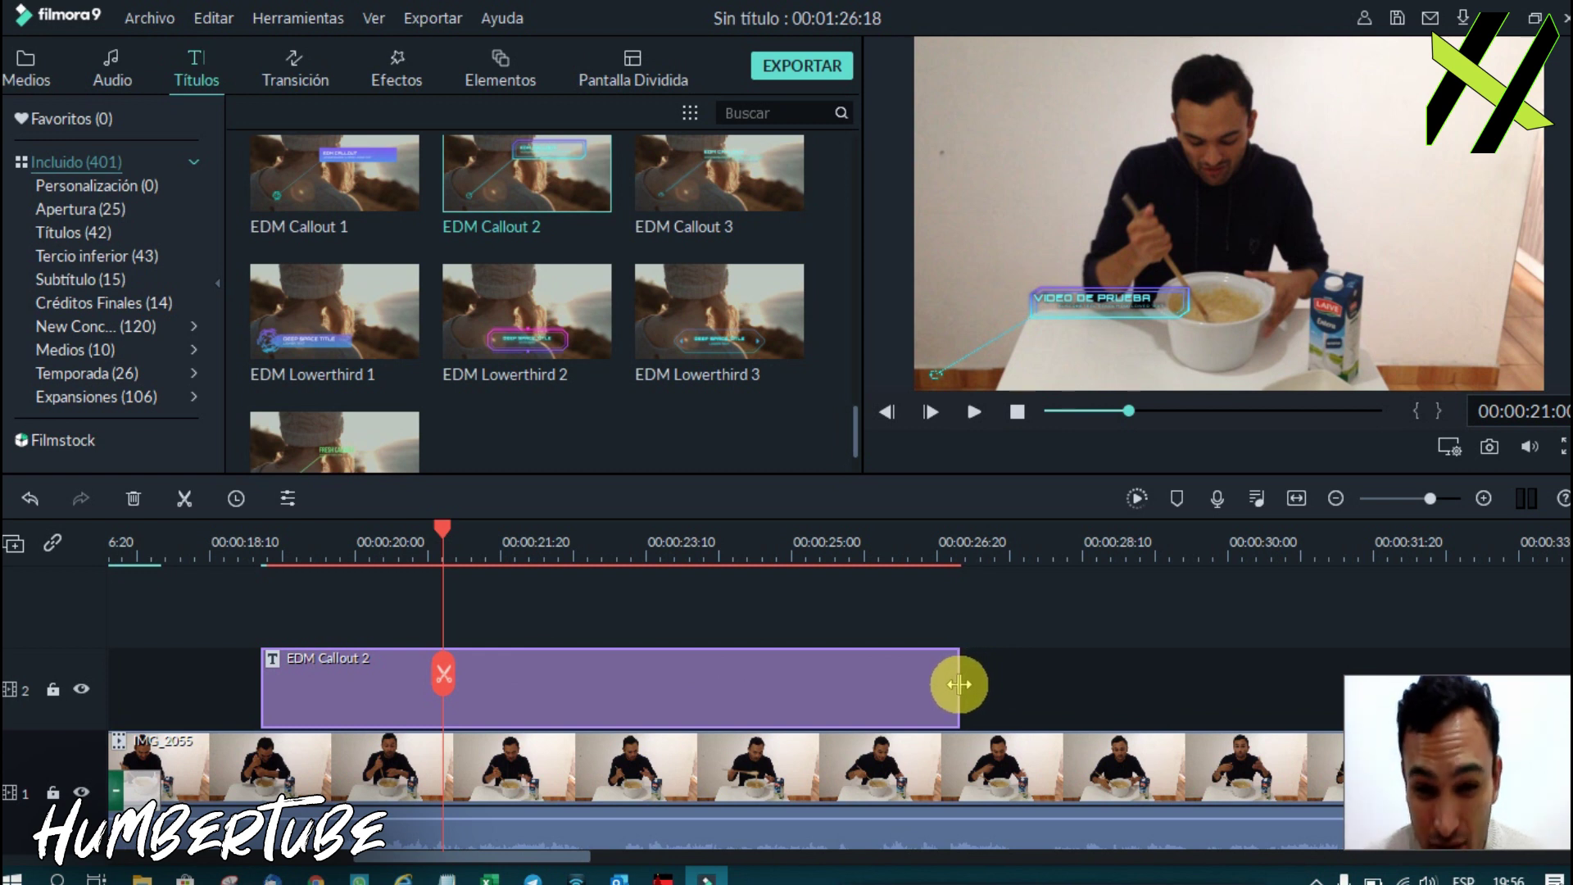
mouse_move(958, 683)
left_mouse_down()
mouse_move(1275, 687)
mouse_move(331, 714)
left_mouse_up()
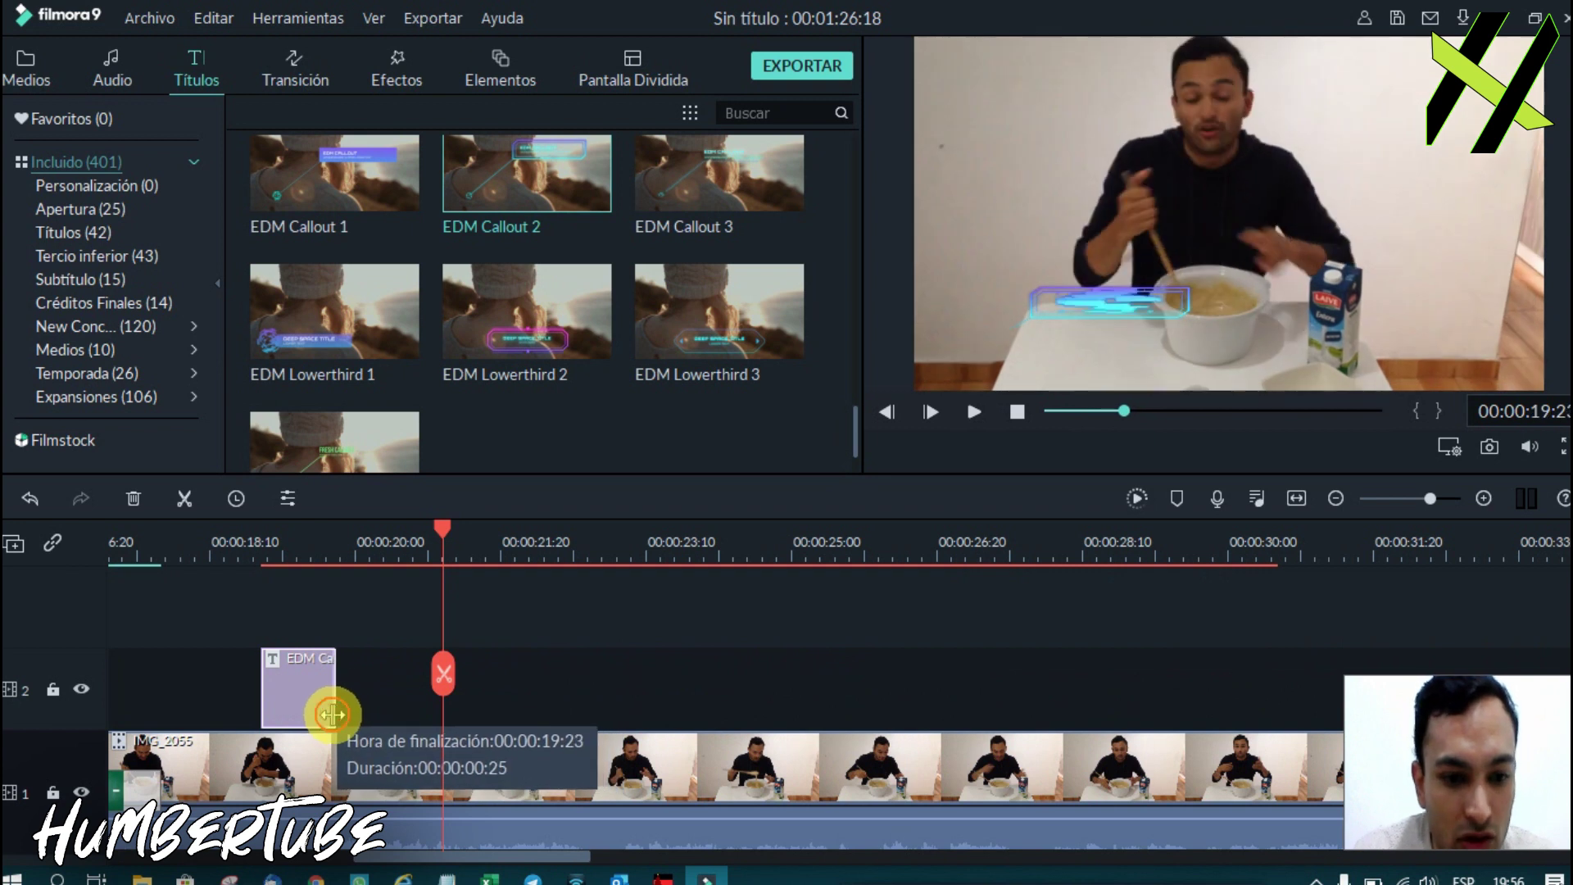
mouse_move(332, 714)
left_mouse_down()
mouse_move(541, 674)
mouse_move(969, 684)
left_mouse_up()
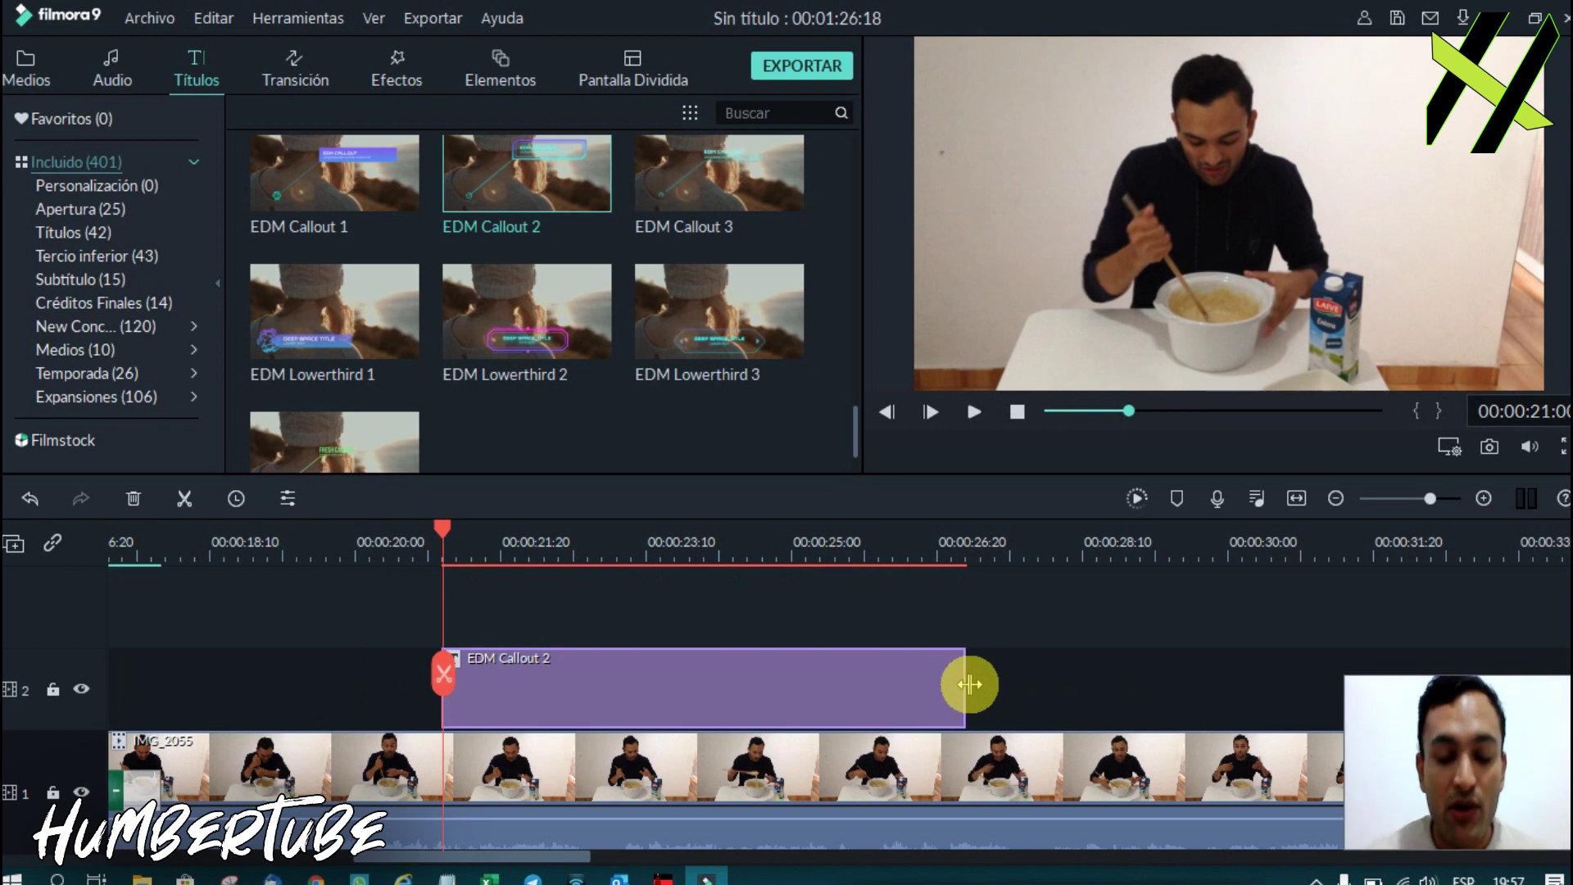
left_click(1028, 695)
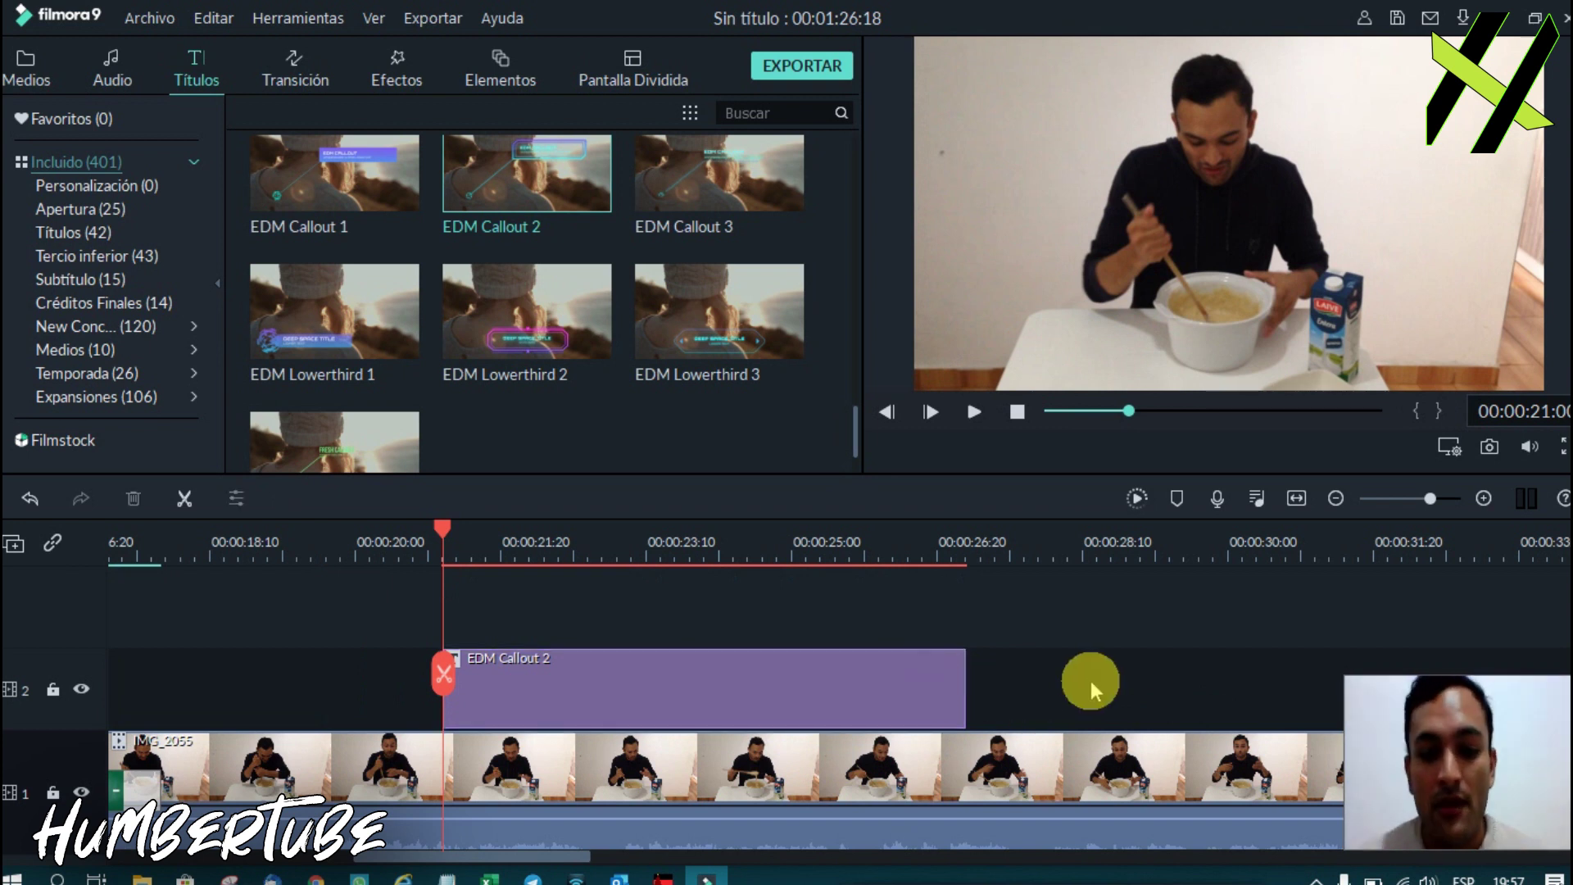
Split IMG_2055 at about 01:20:00 and delete the portion after the cut.
scroll(1090, 681, "down", 2)
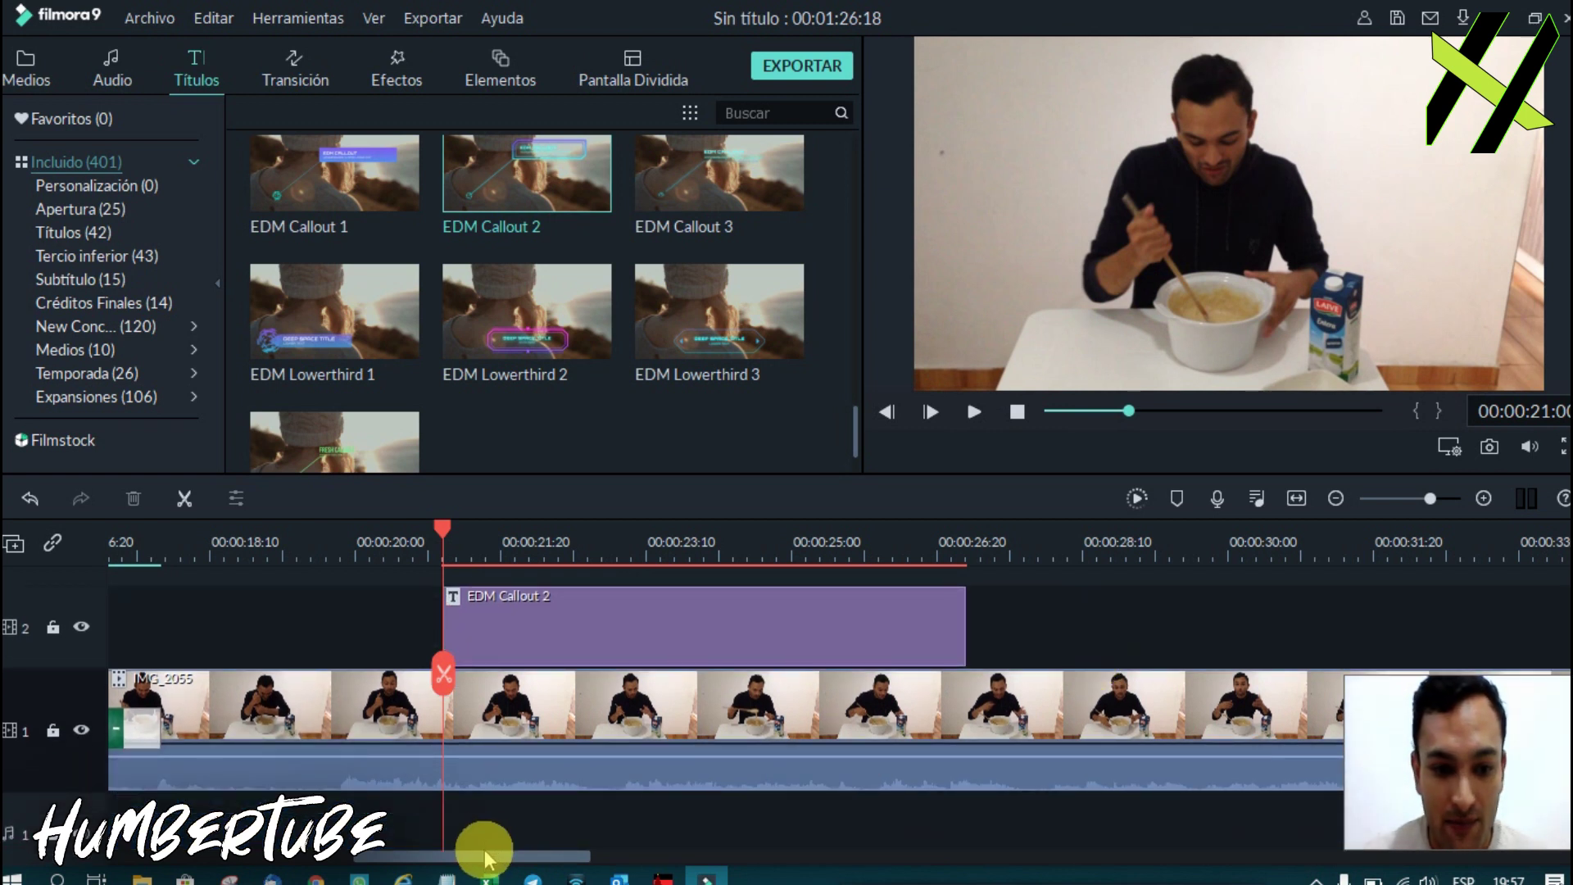
left_click_drag(484, 855, 1001, 852)
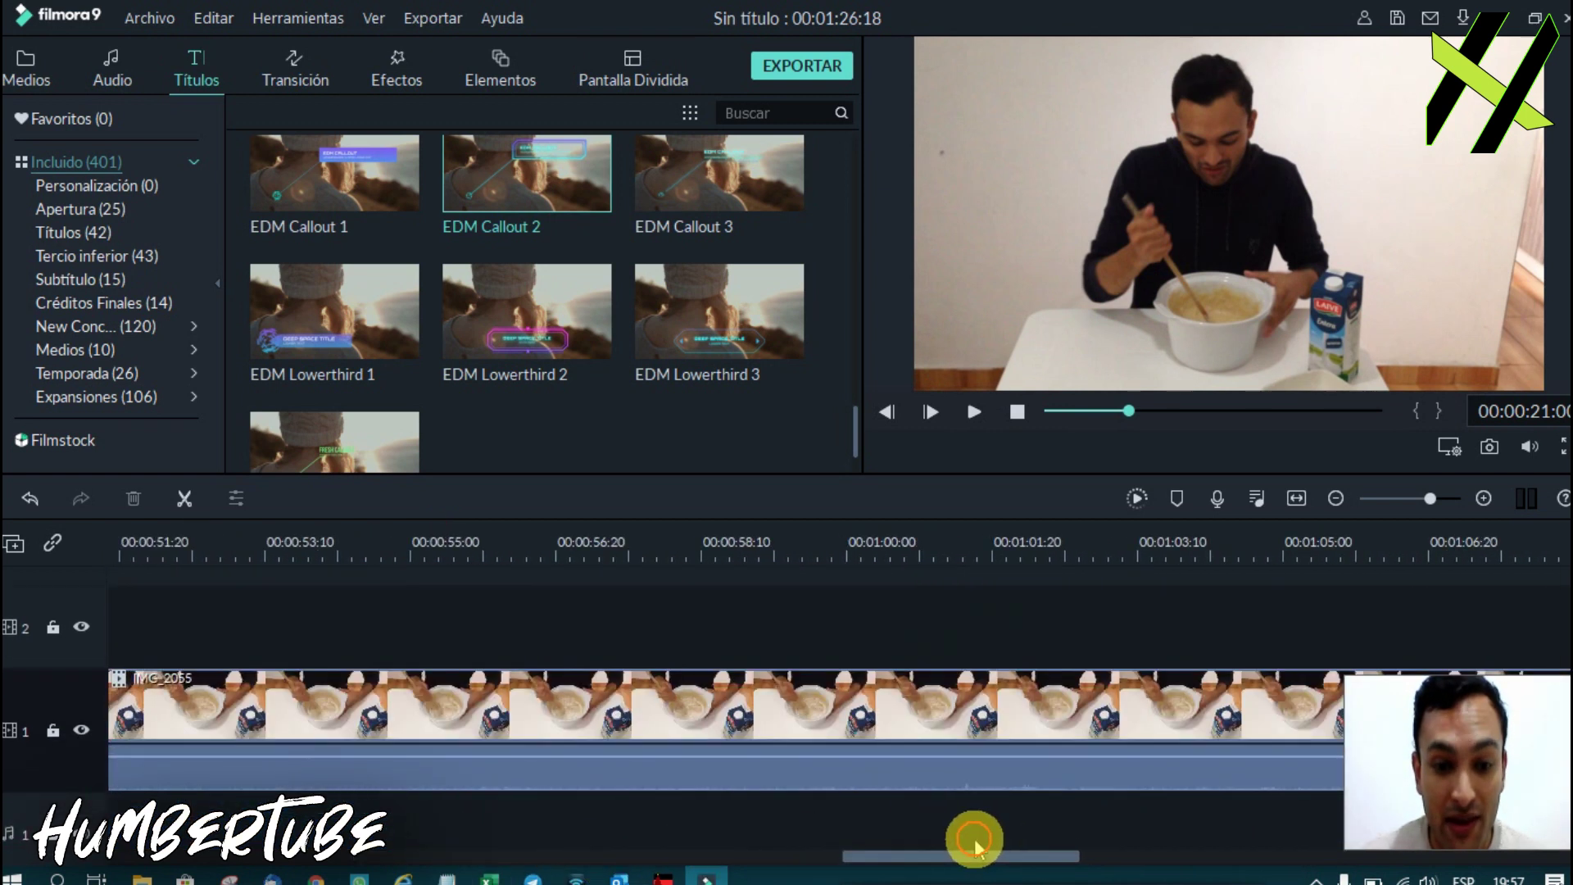
left_click_drag(1001, 848, 1364, 822)
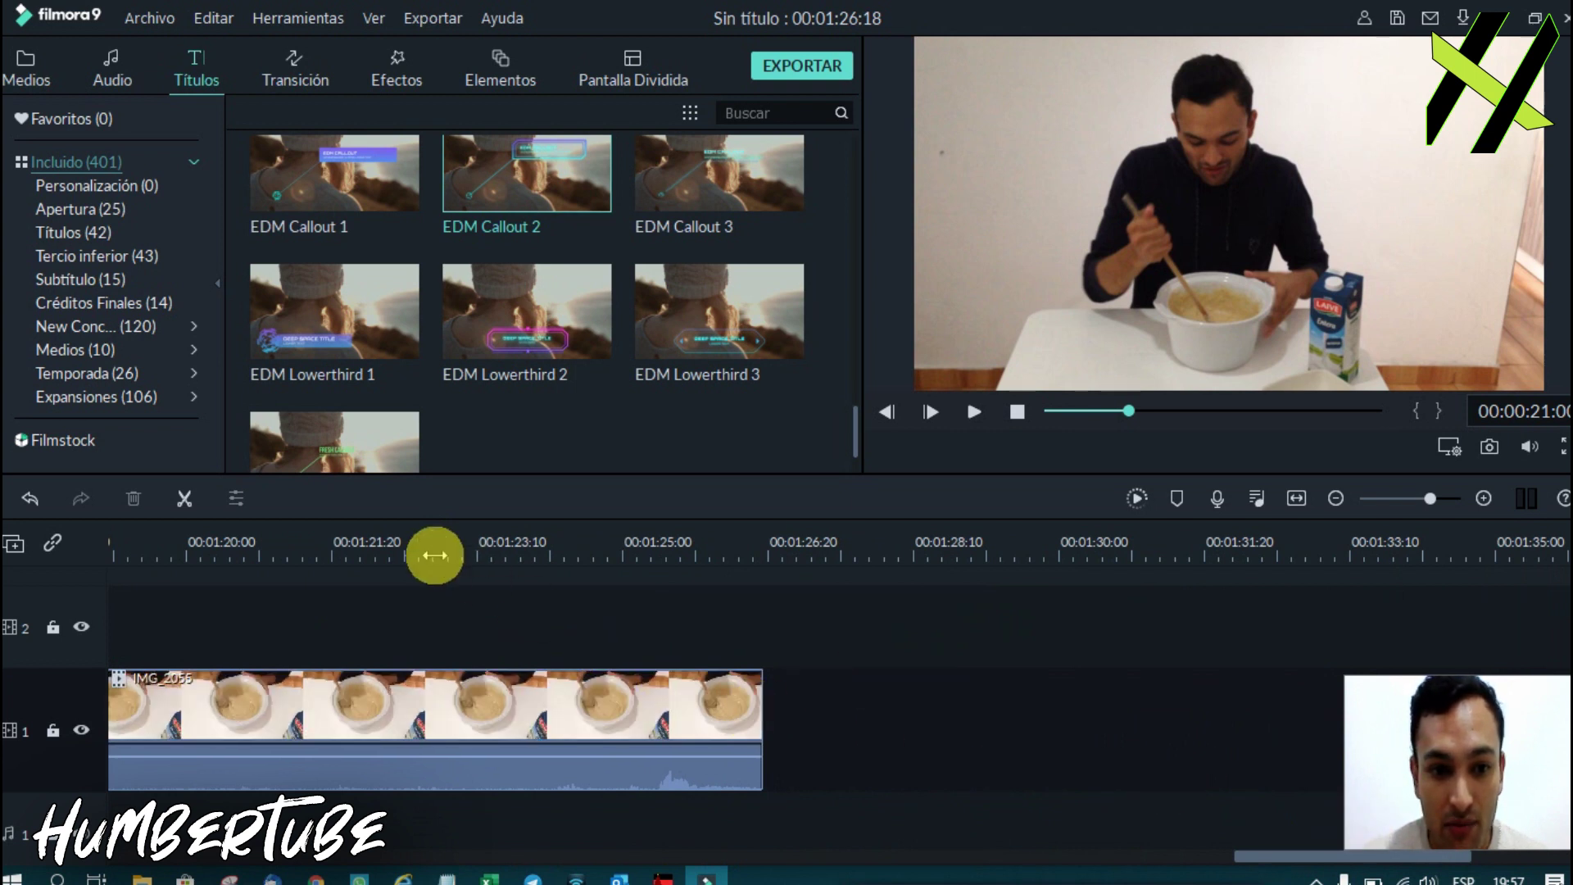
left_click(401, 553)
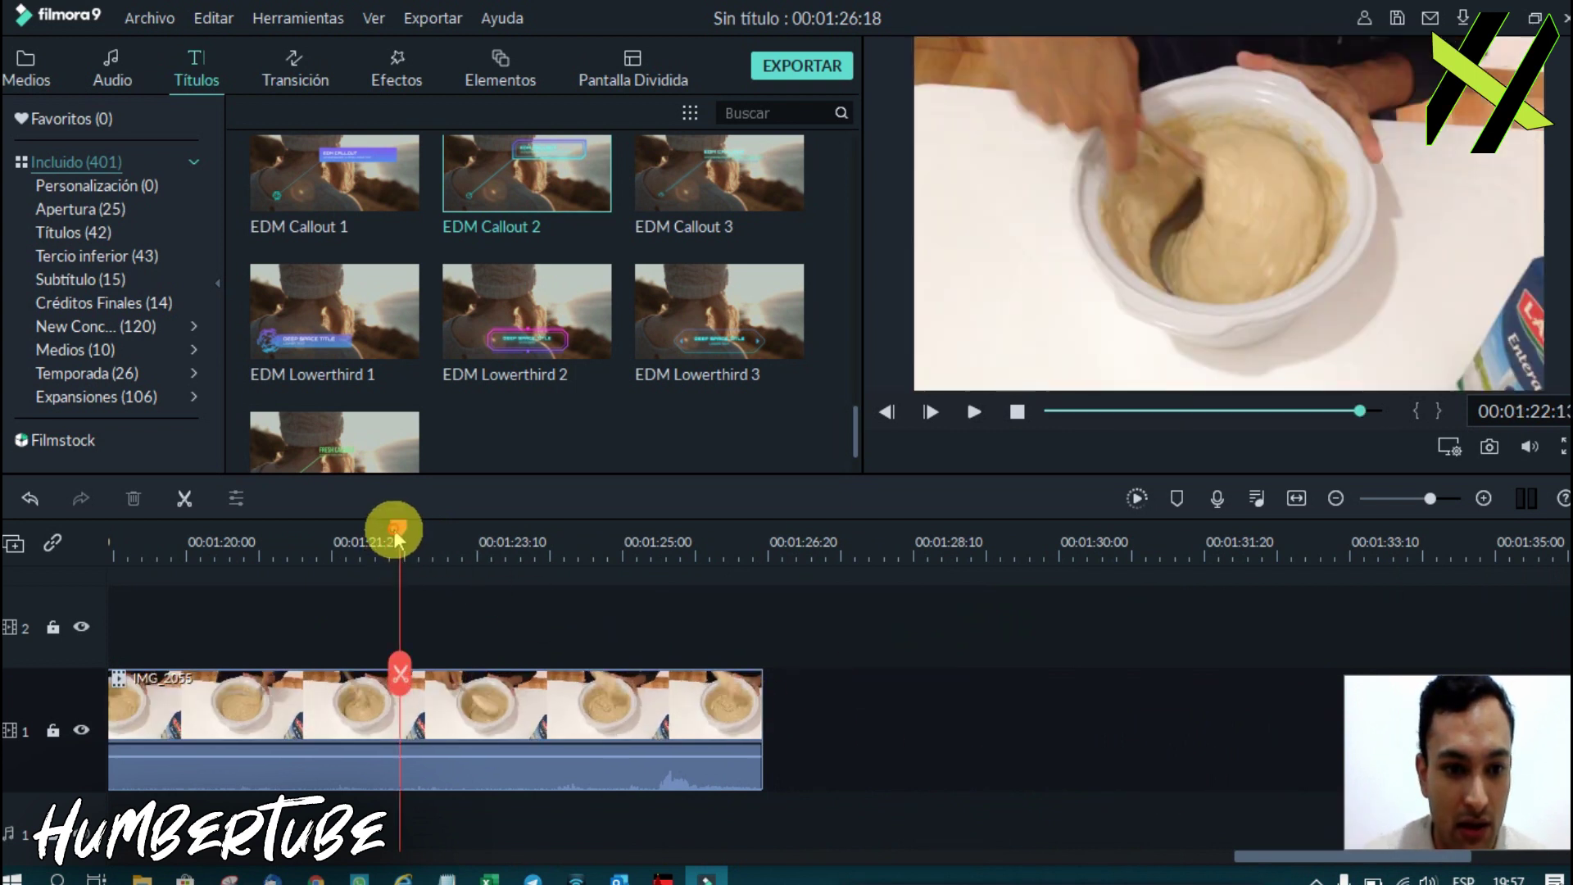
left_click_drag(395, 537, 246, 529)
left_click(247, 675)
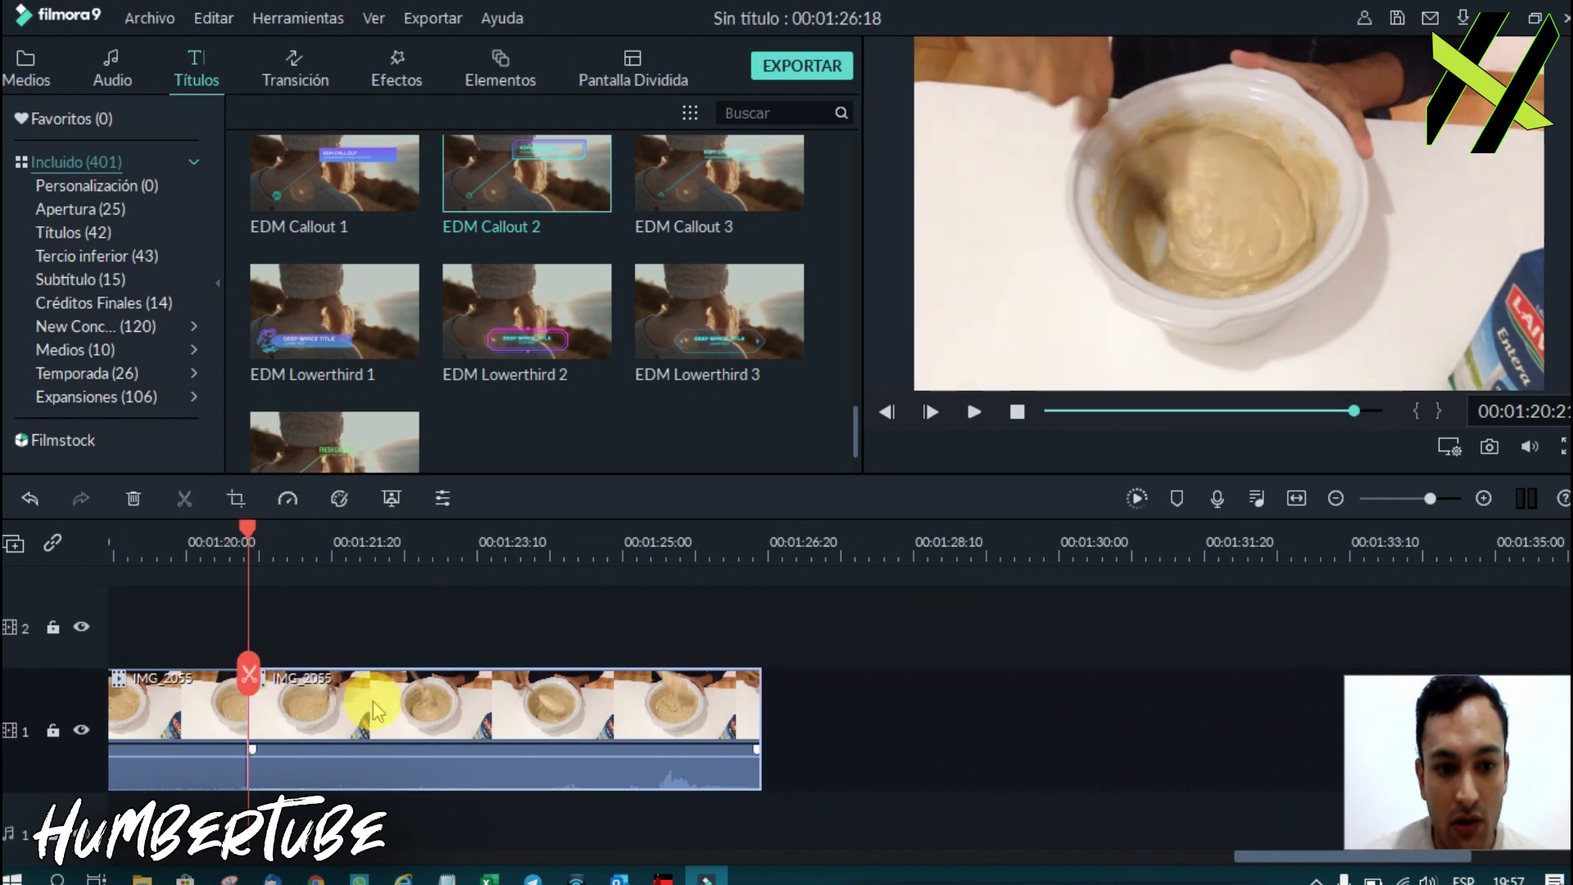
key("Delete")
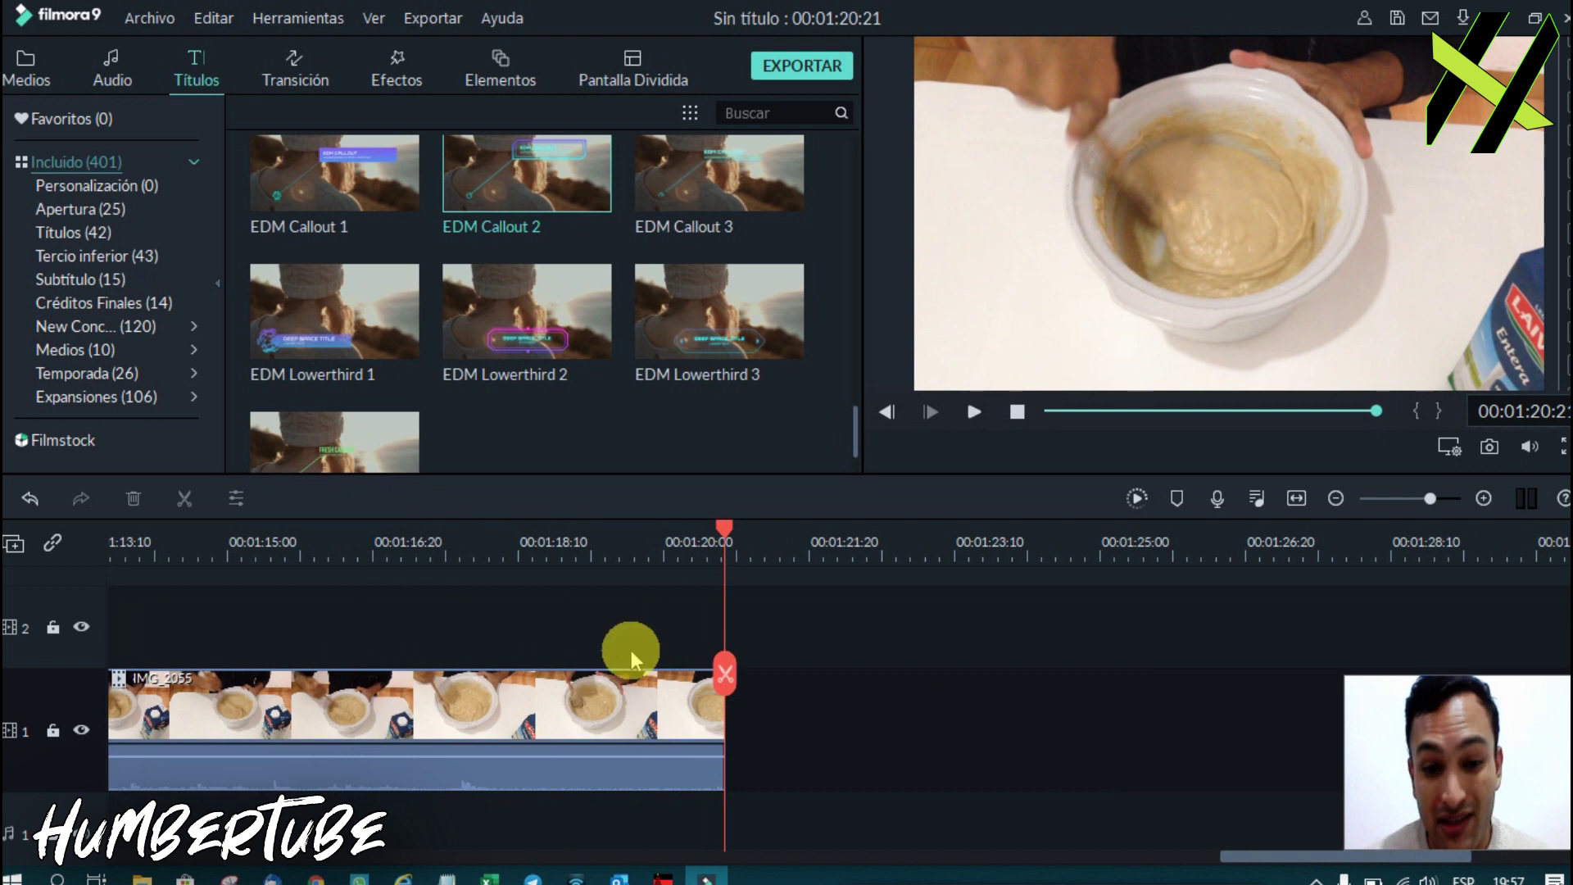
Play back the new ending and extend the clip's end slightly to about 01:20:23.
left_click_drag(727, 534, 695, 534)
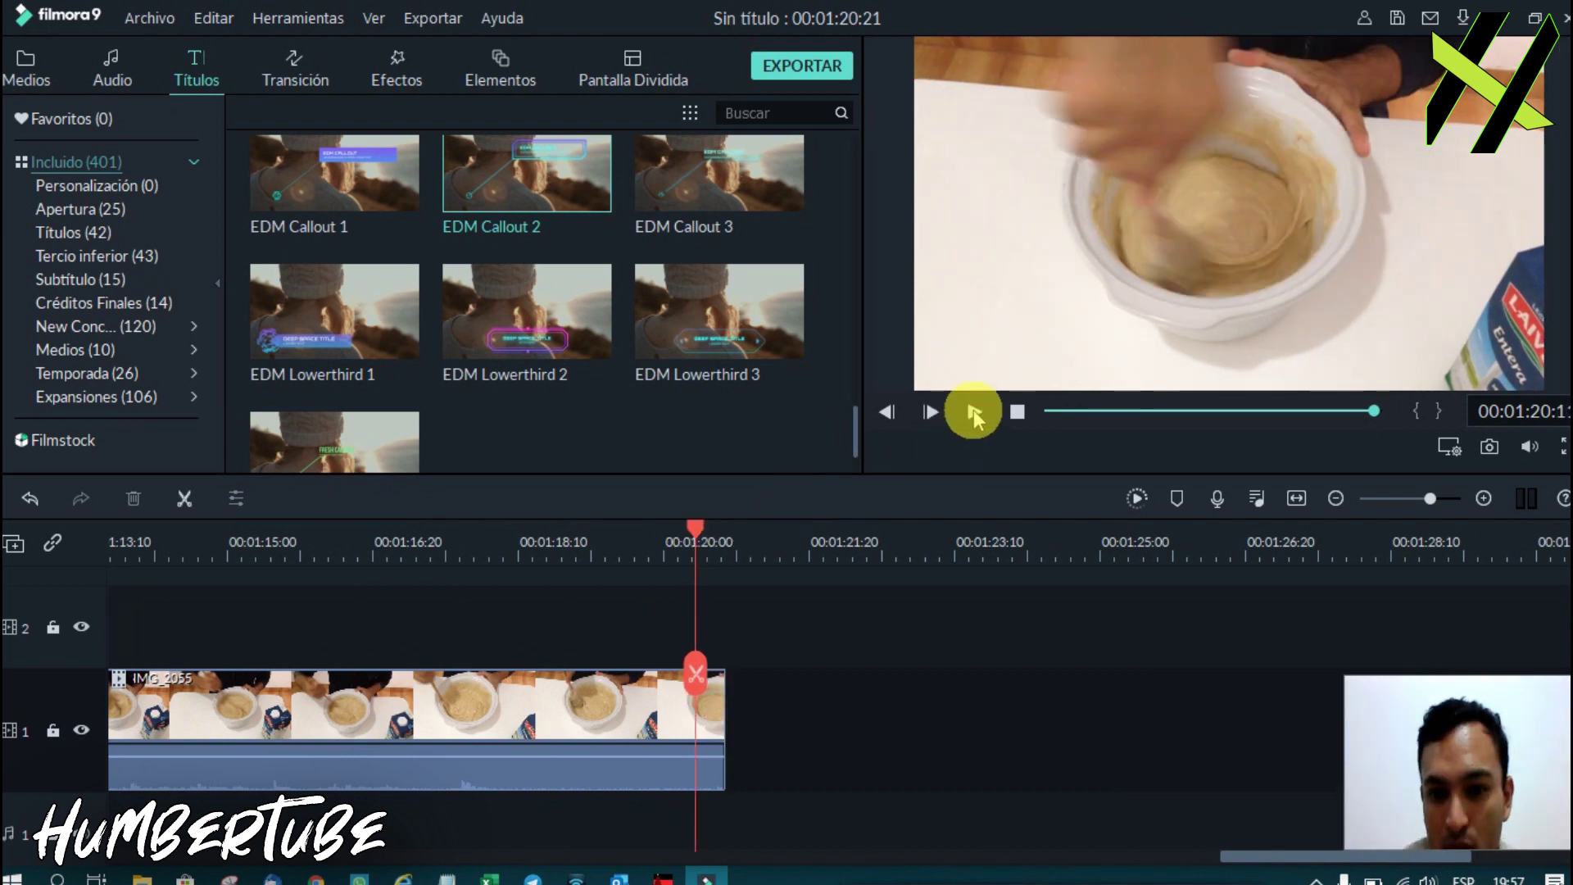
left_click(974, 412)
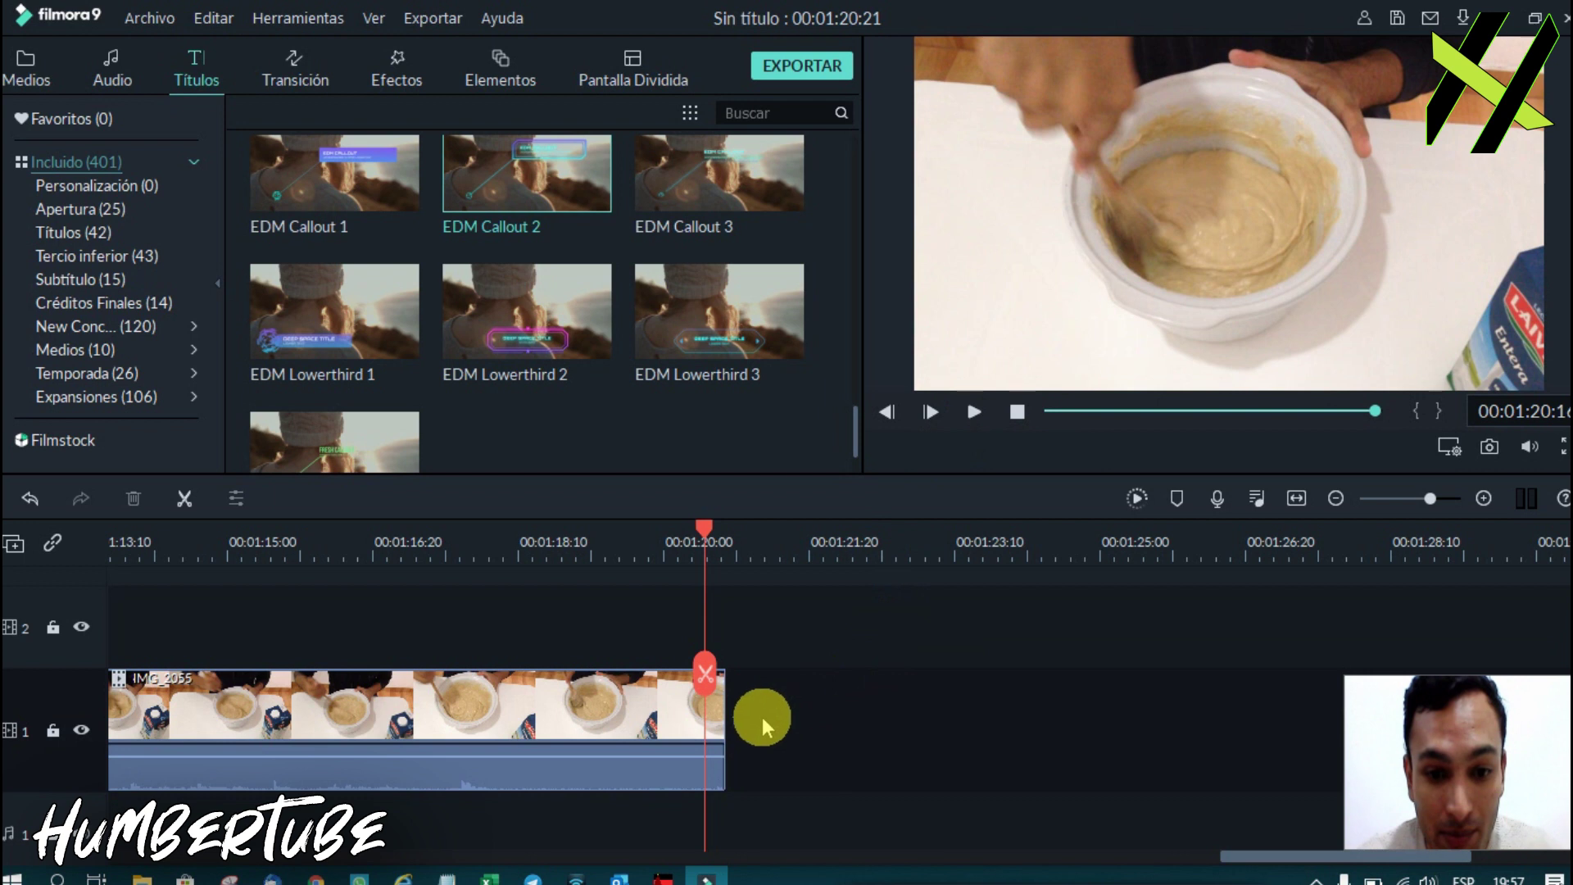
left_click(720, 710)
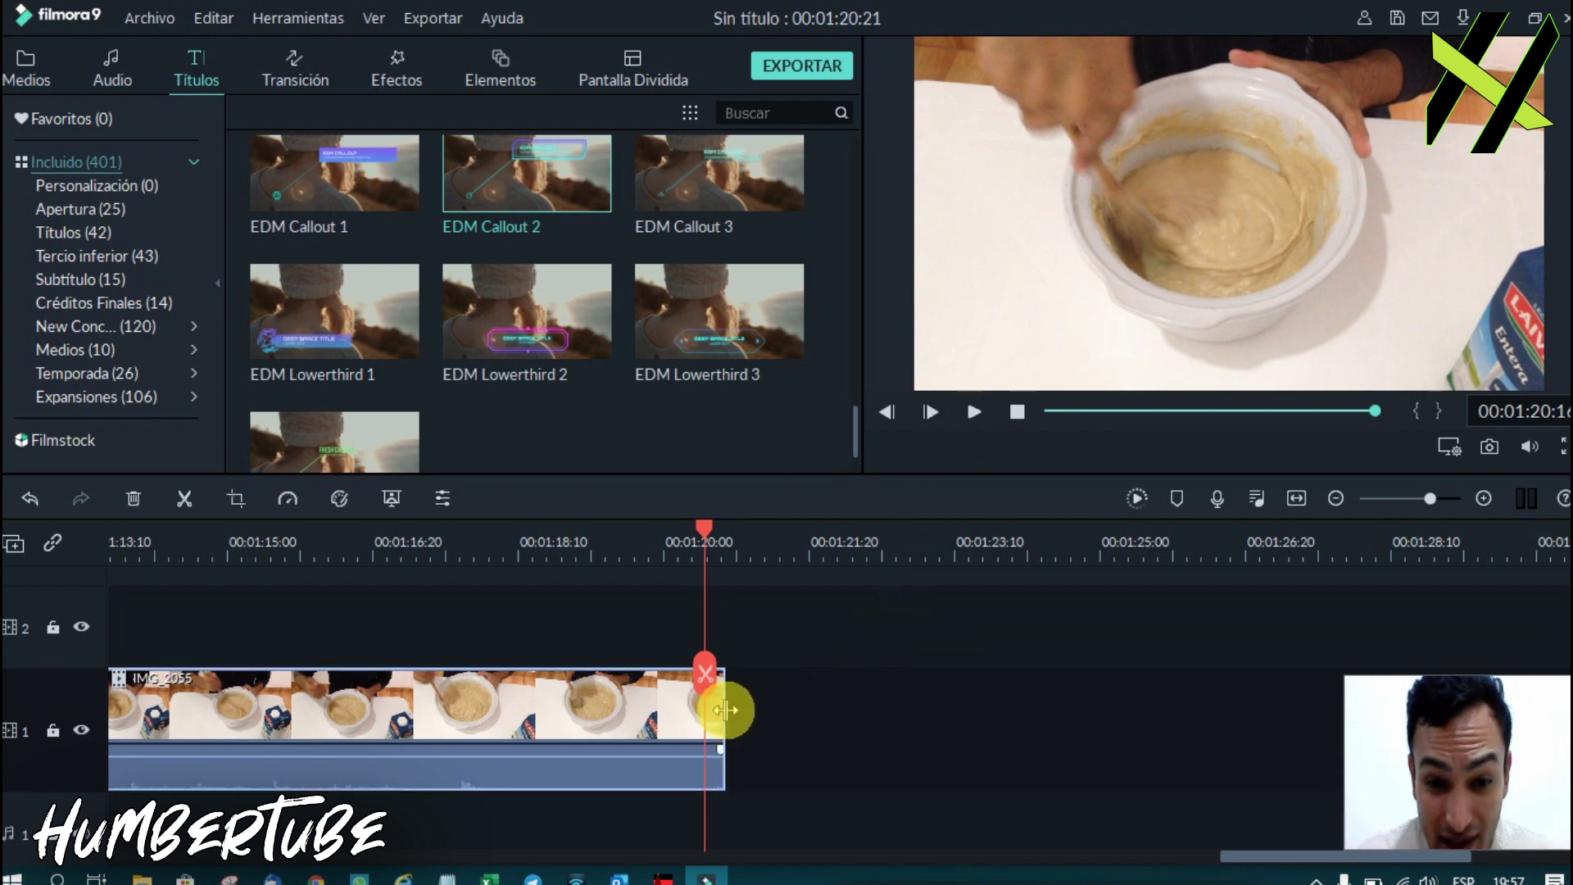
left_click_drag(725, 709, 738, 708)
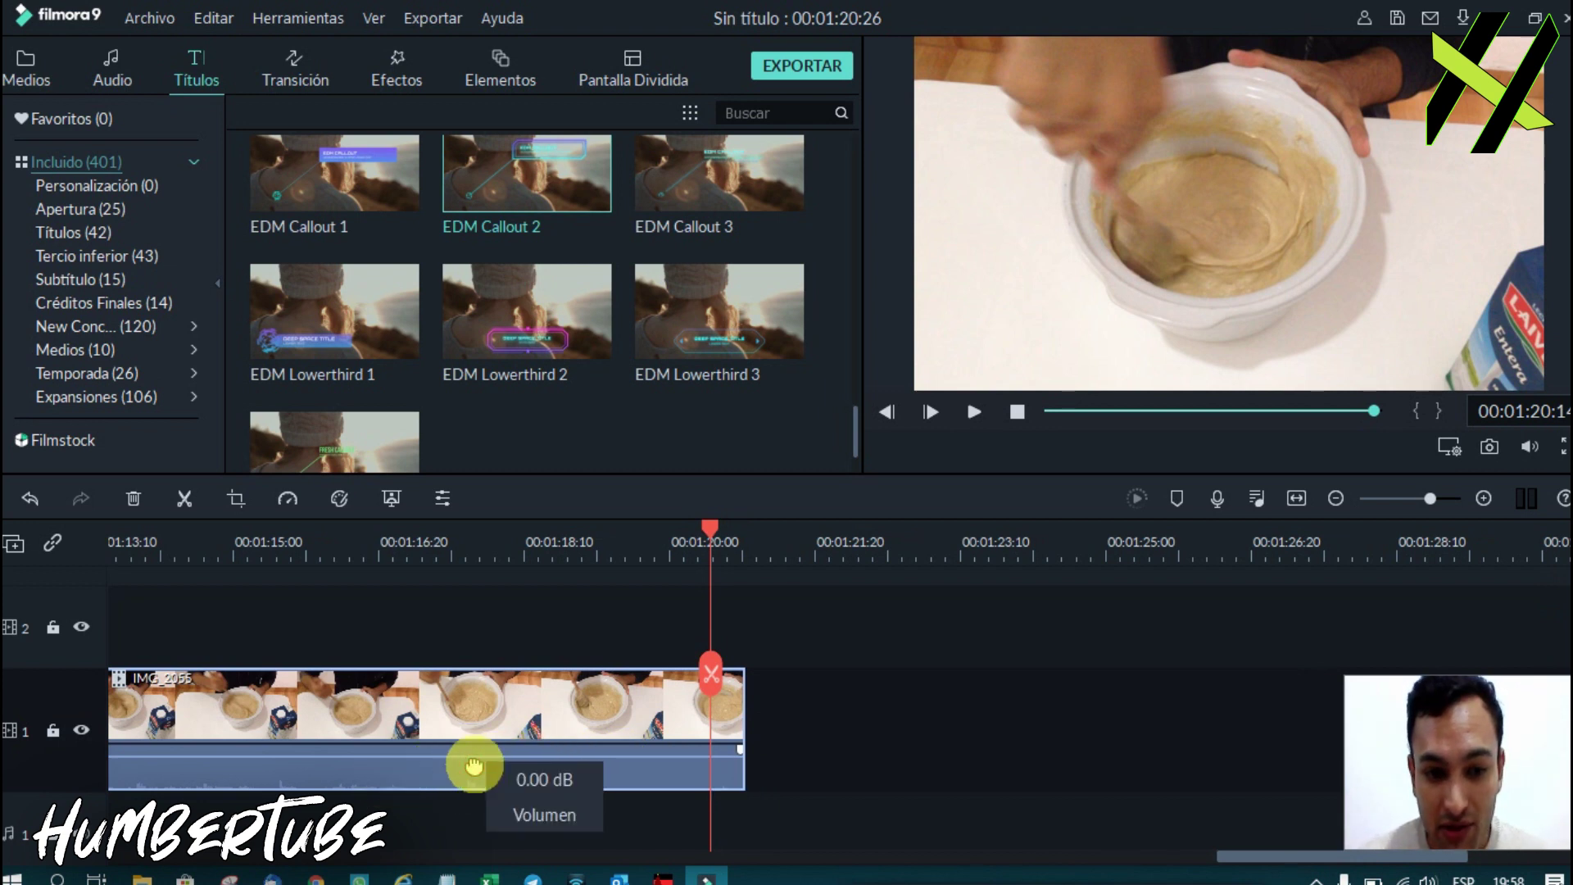
Drag IMG_2055's volume line up to 12.00 dB.
left_click_drag(465, 764, 466, 752)
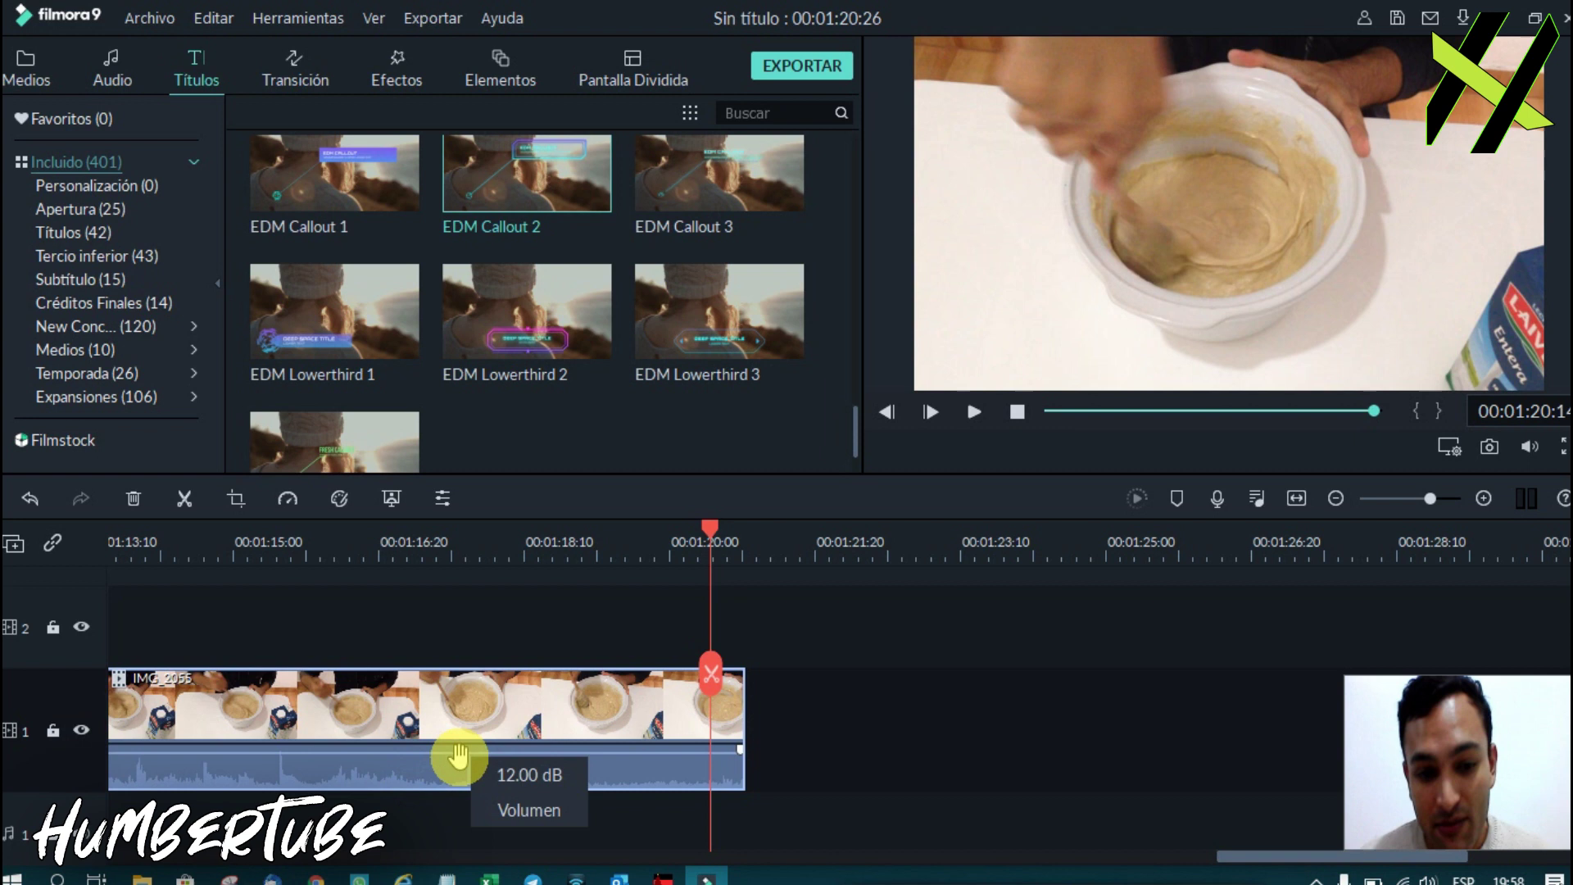
mouse_move(458, 762)
left_mouse_down()
mouse_move(445, 809)
mouse_move(443, 744)
left_mouse_up()
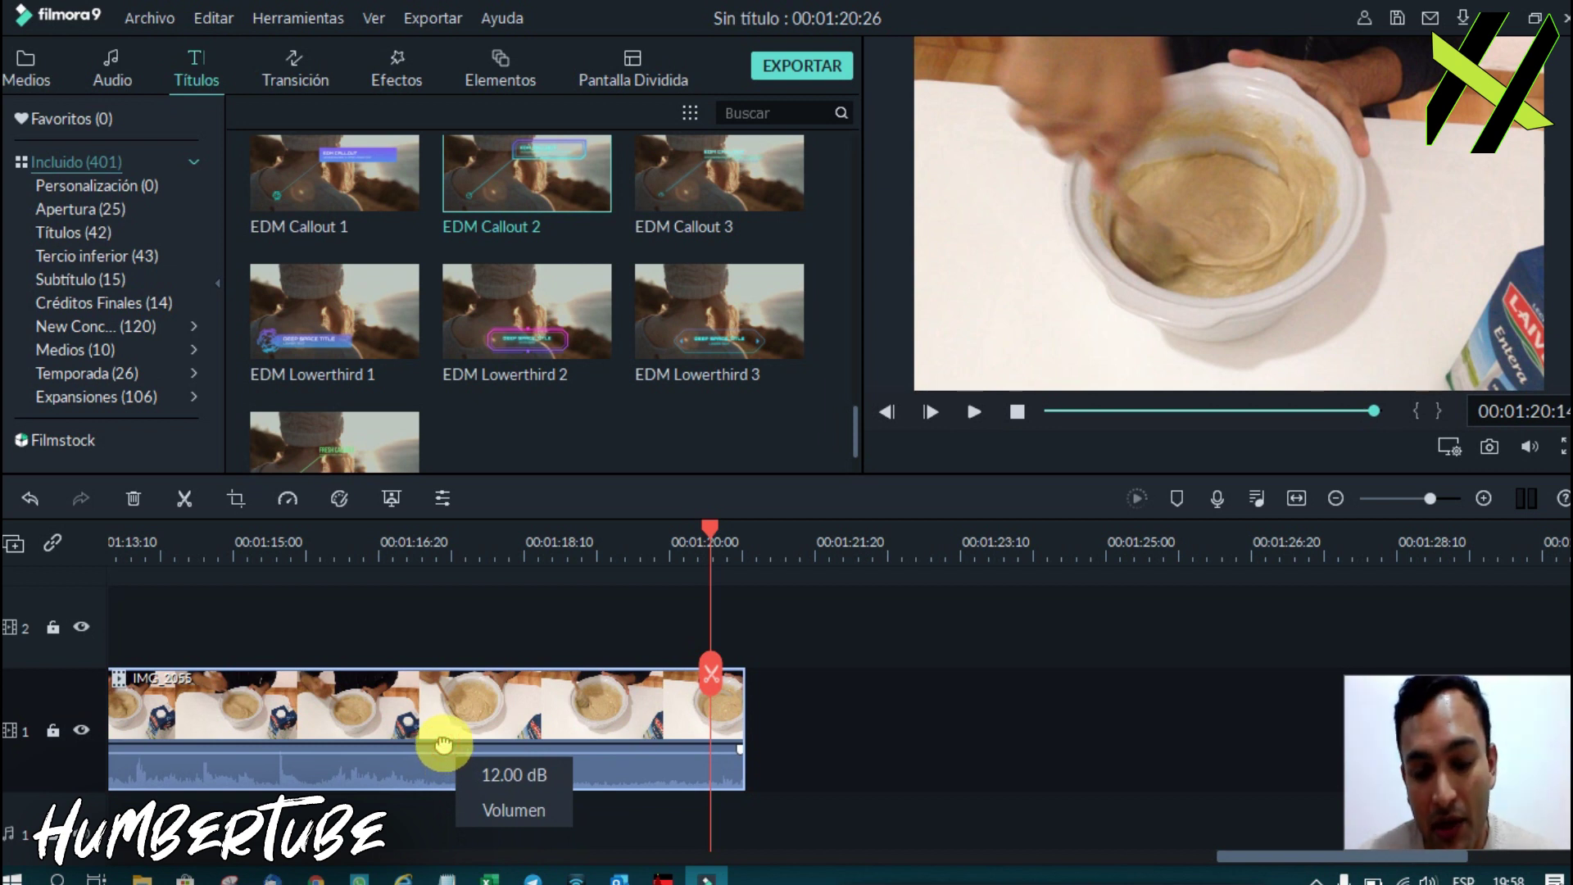
left_click(955, 720)
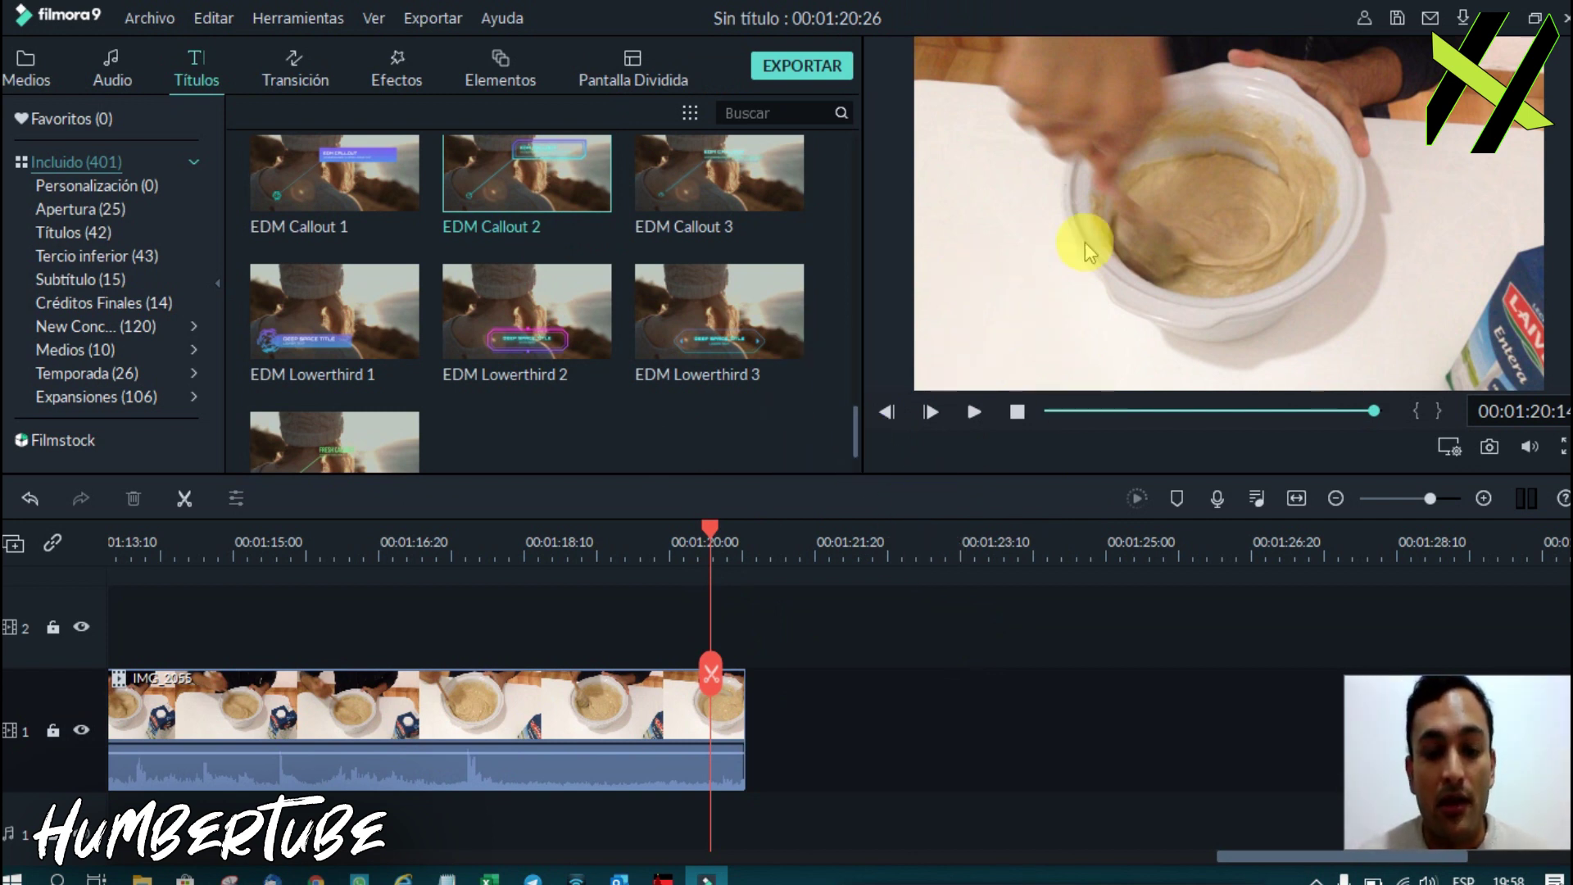
Resize the panels to give the timeline more height and a narrower preview.
left_click_drag(968, 473, 959, 614)
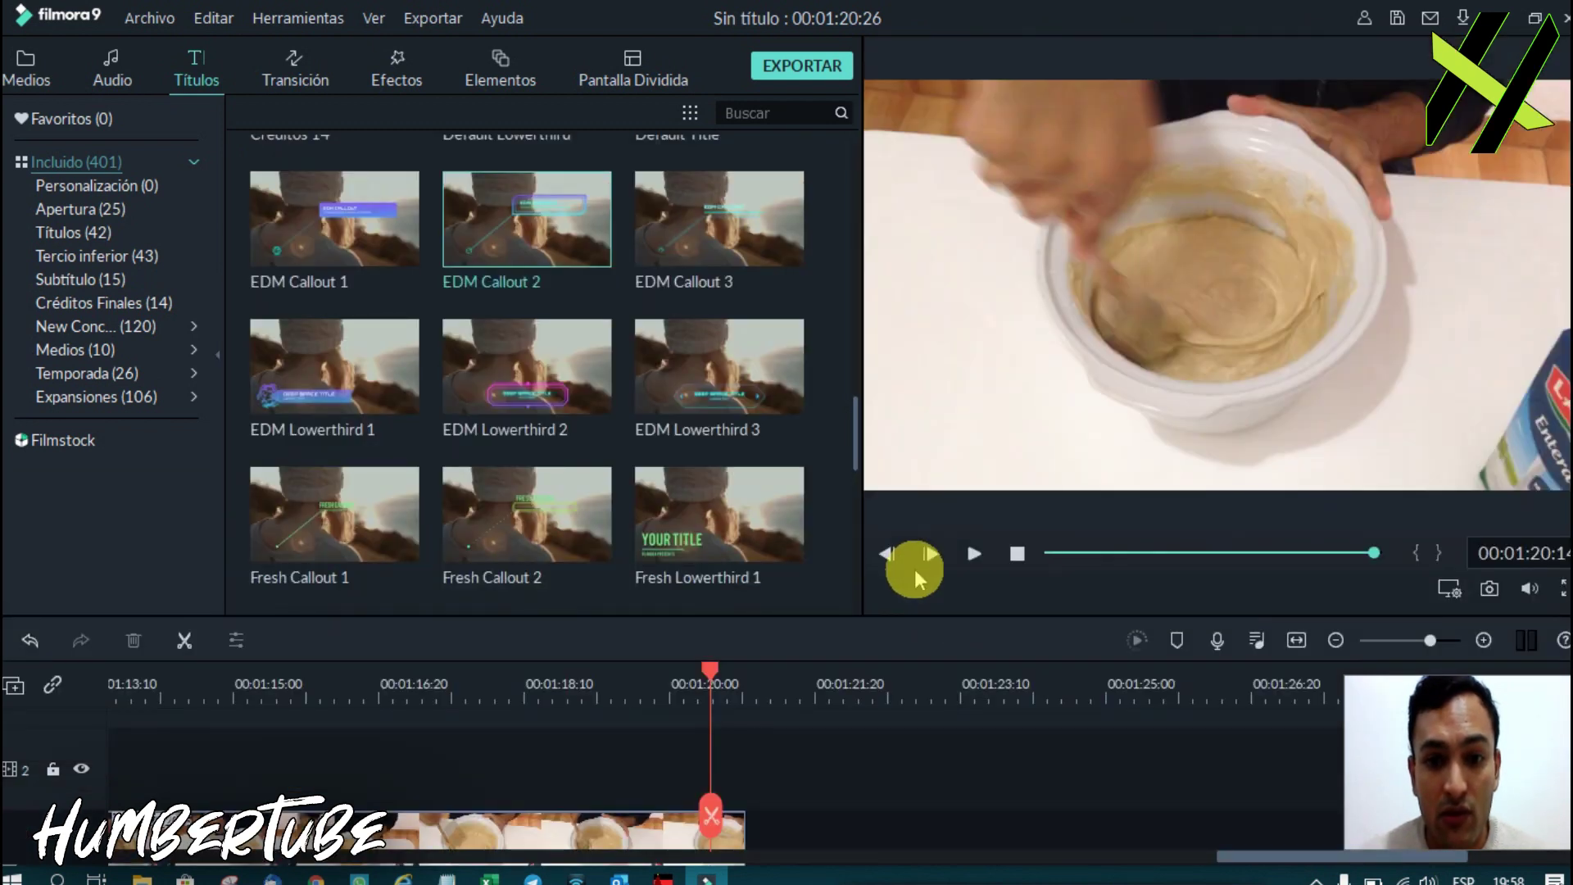
scroll(858, 498, "down", 5)
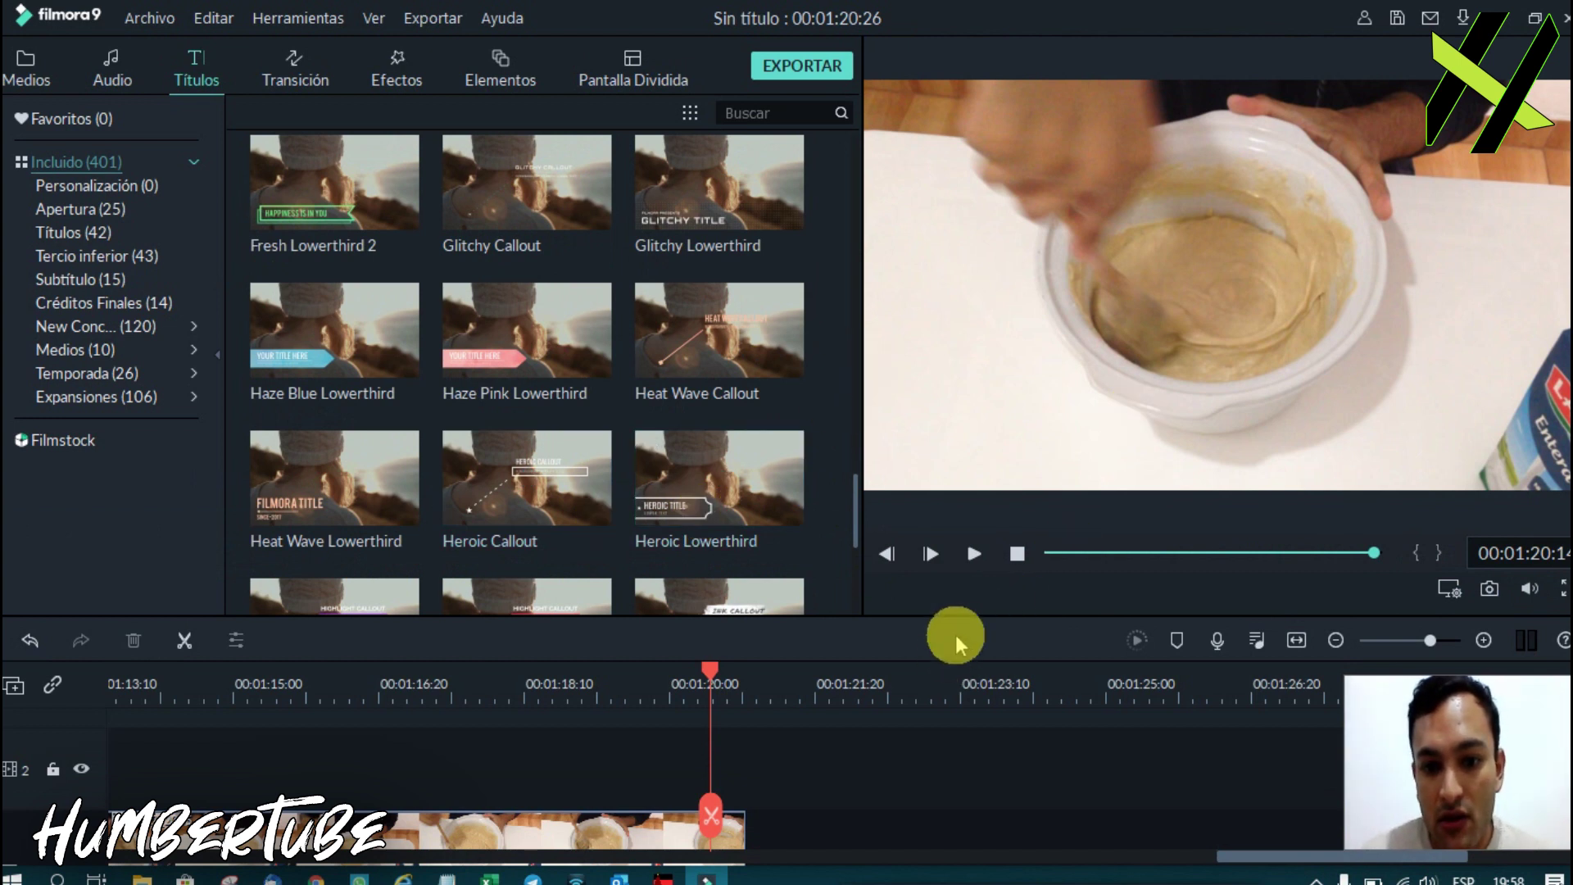
left_click_drag(966, 615, 1007, 311)
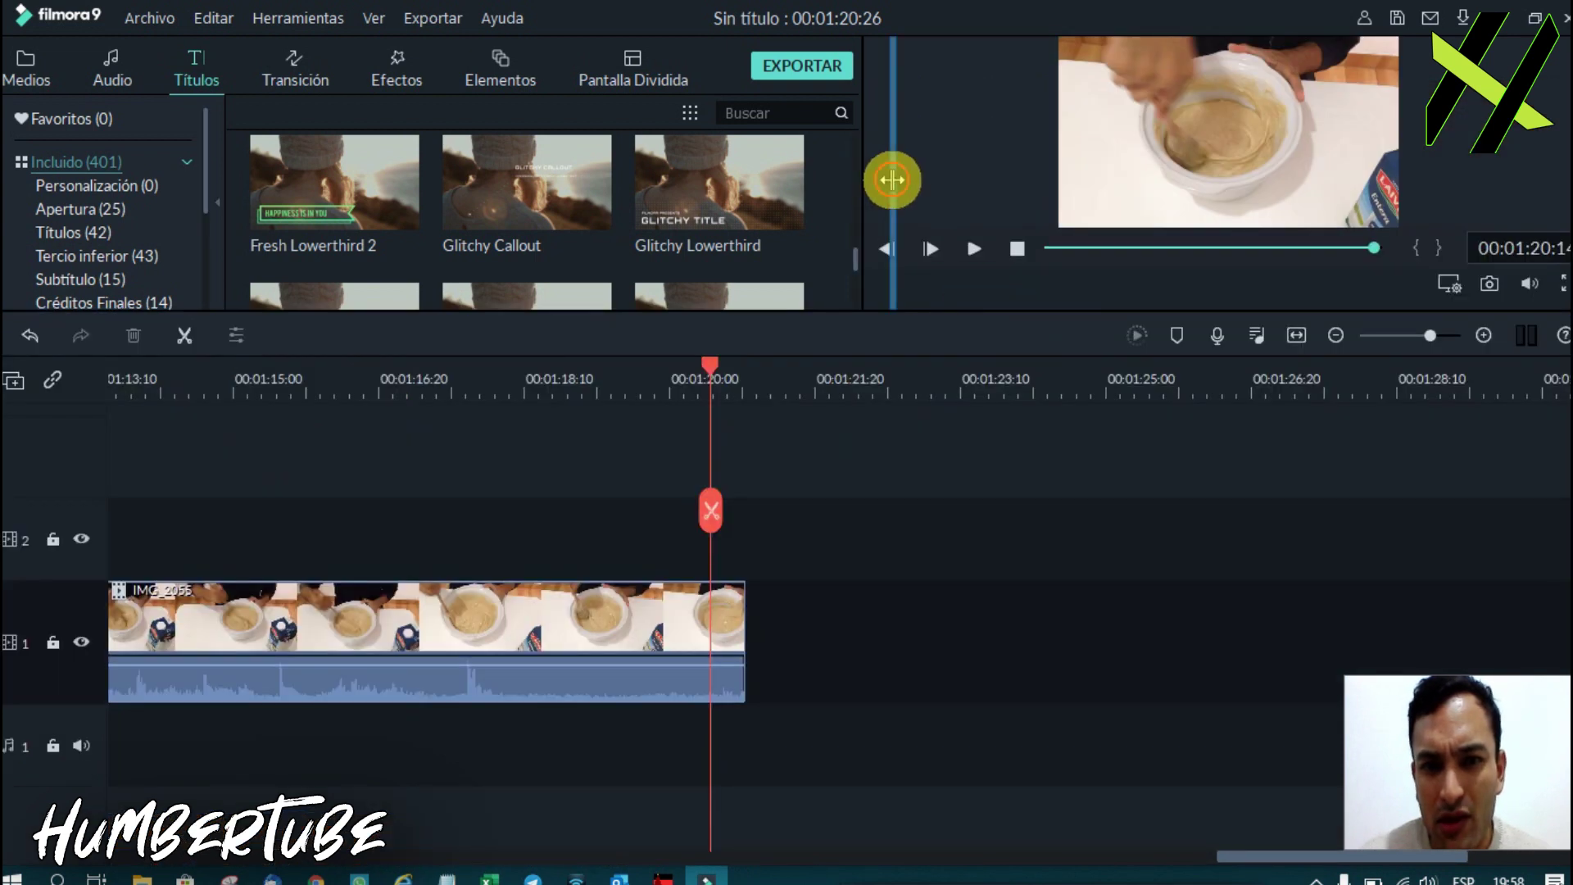
left_click_drag(860, 179, 941, 179)
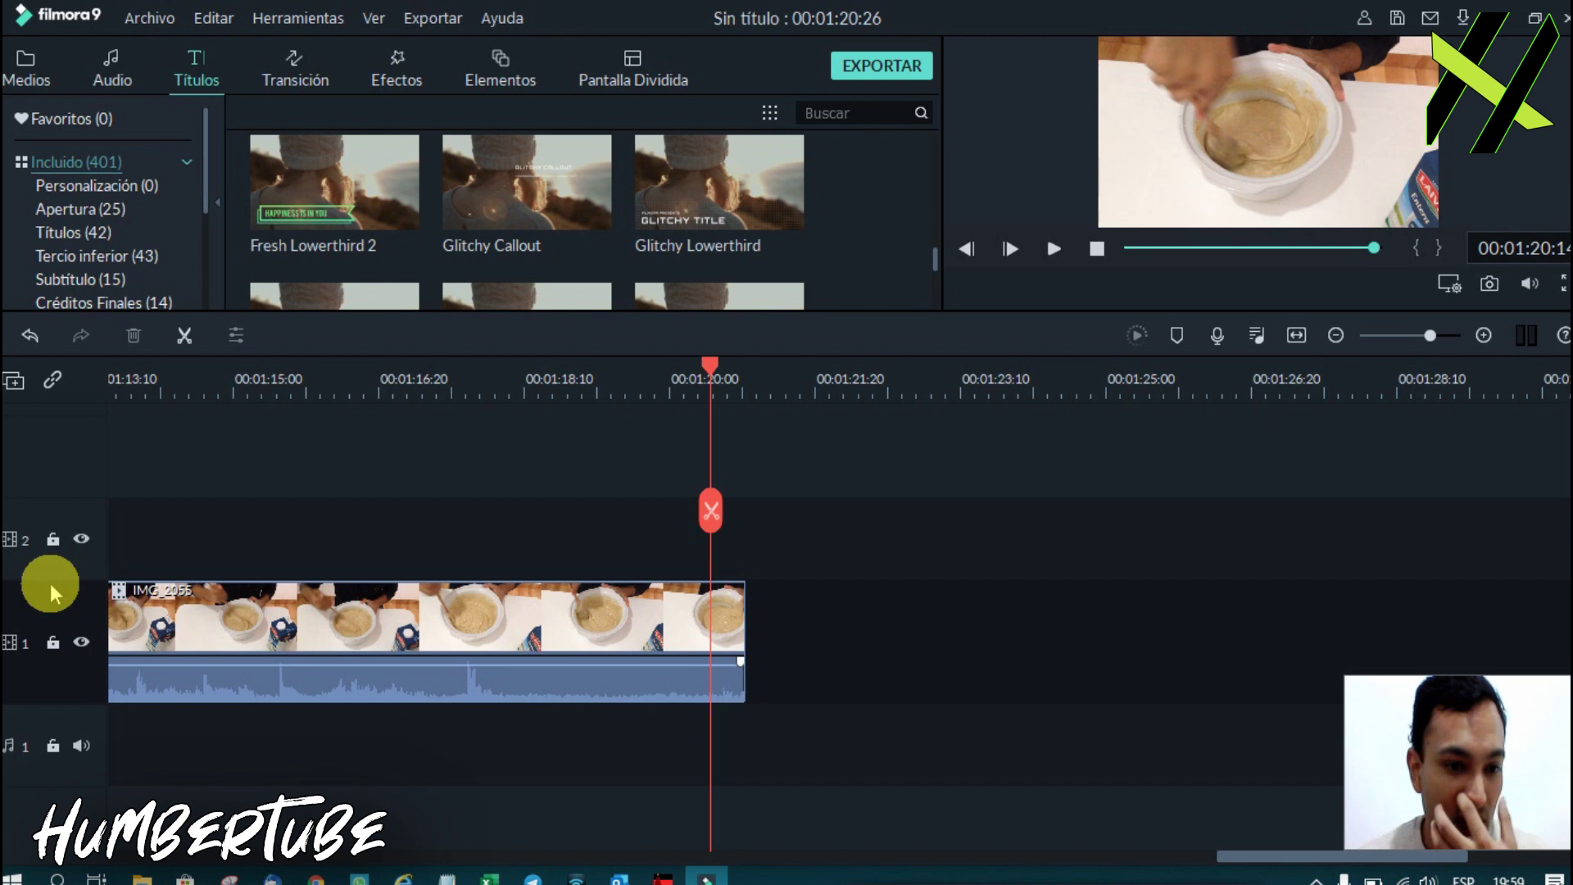
Set the timeline track height to Pequeña via Ajustar altura de la pista.
right_click(62, 603)
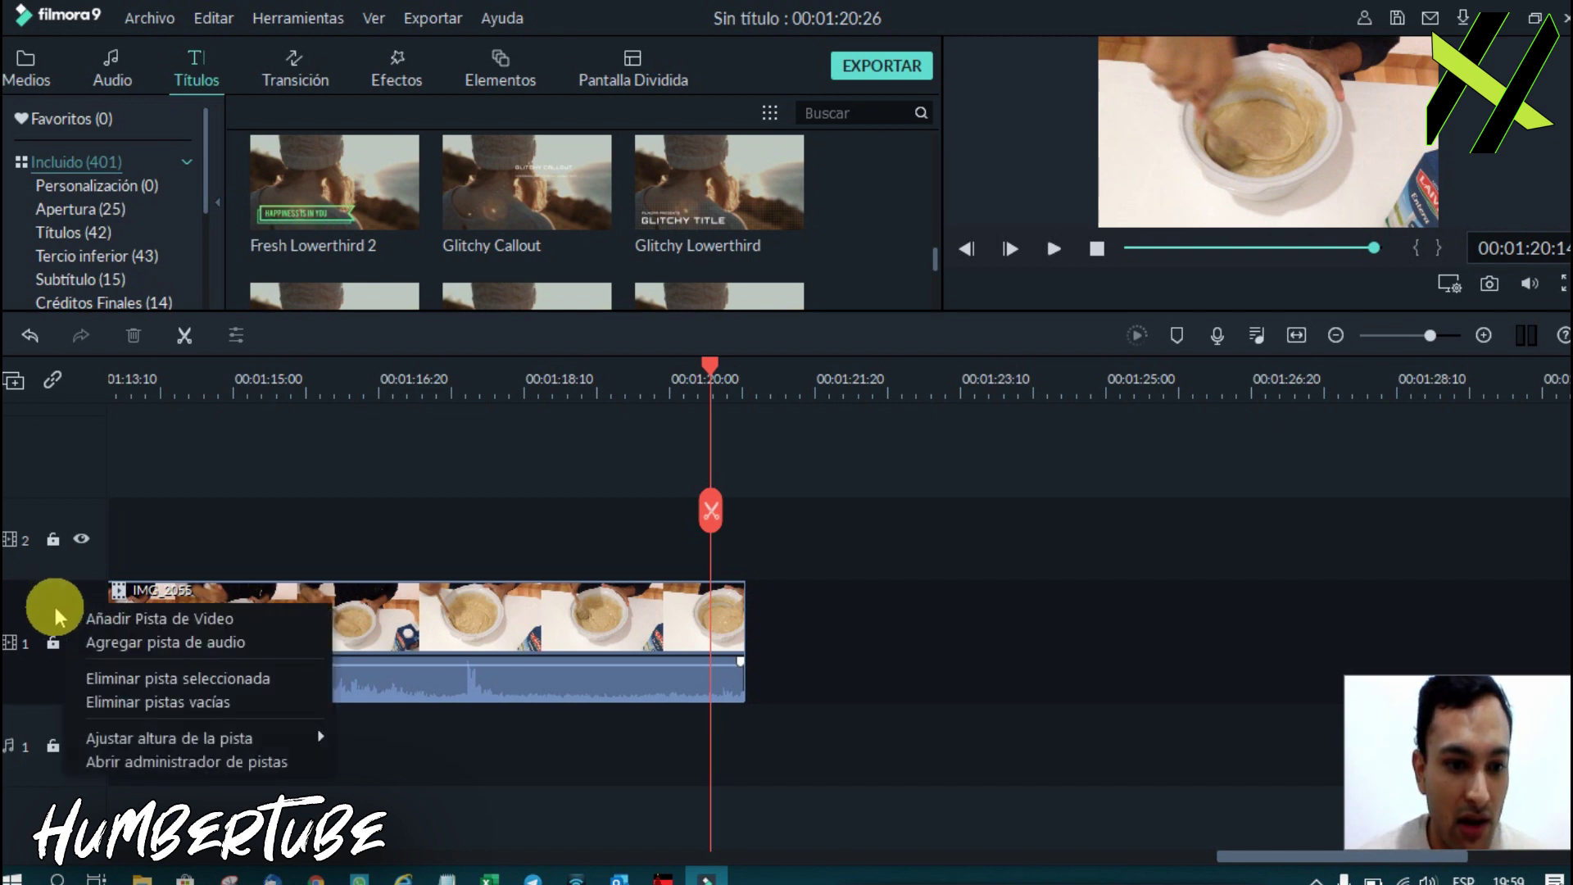
mouse_move(201, 738)
left_click(370, 745)
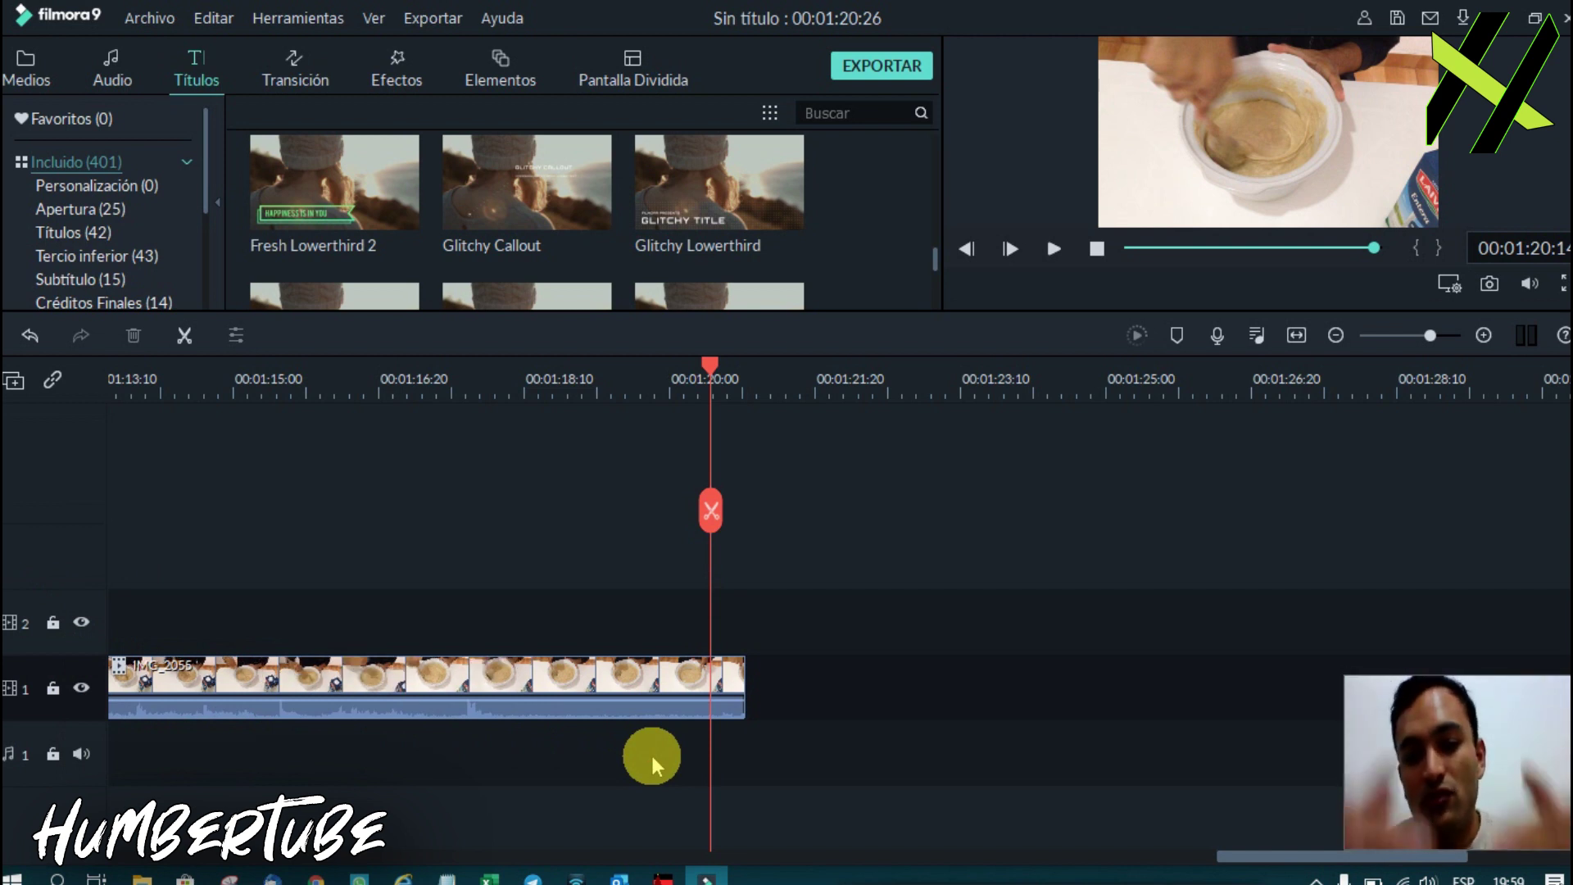
left_click(767, 526)
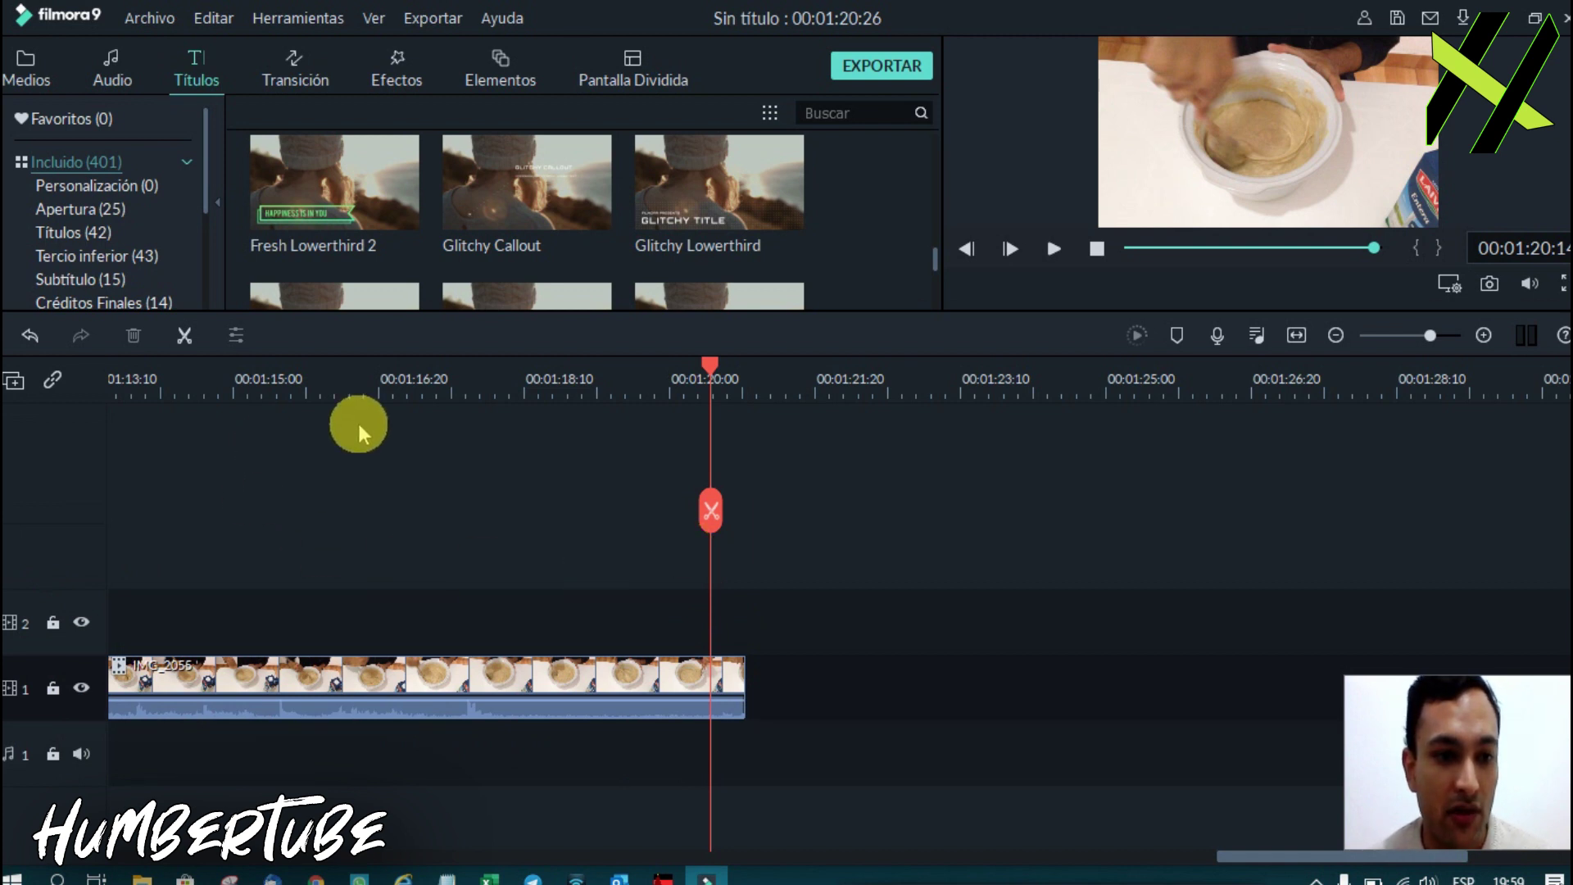
Make the tracks taller again and enlarge the titles library and preview.
right_click(18, 670)
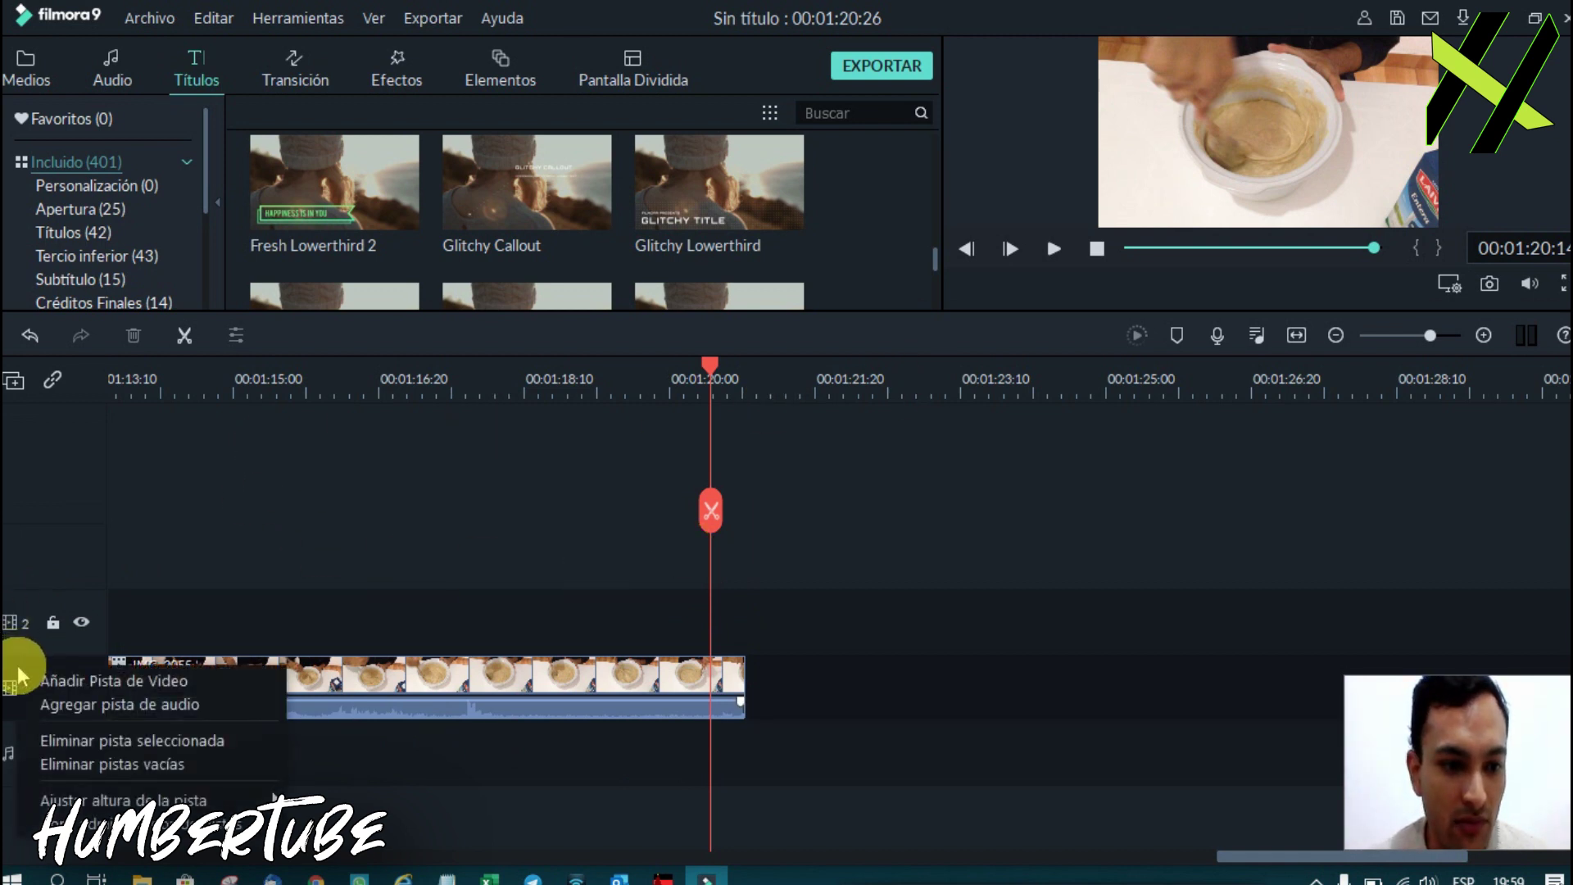
mouse_move(244, 798)
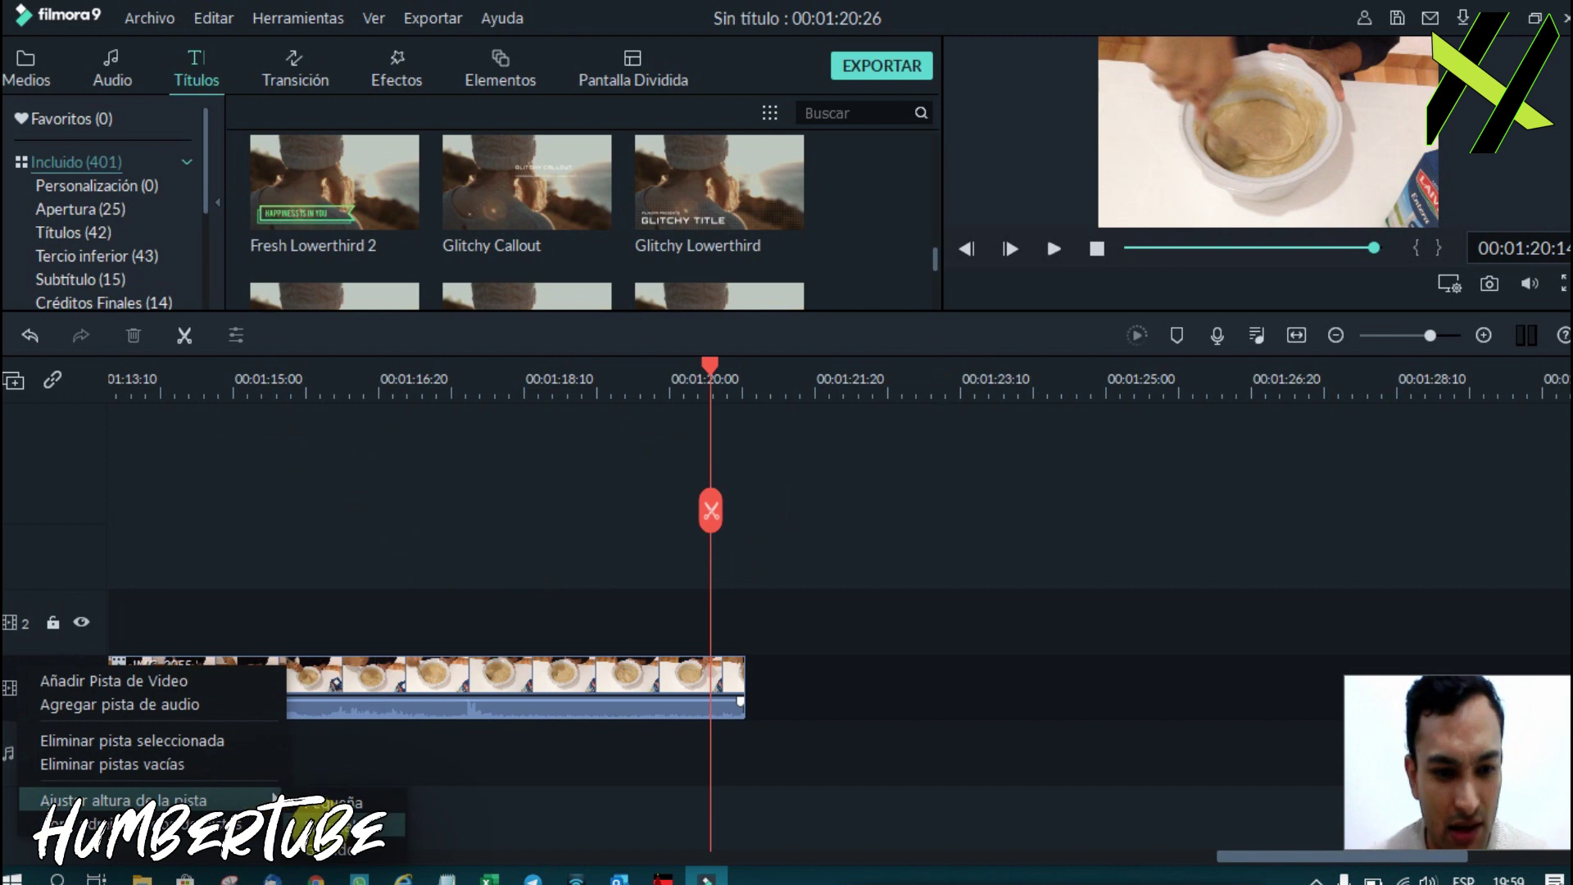
left_click(328, 823)
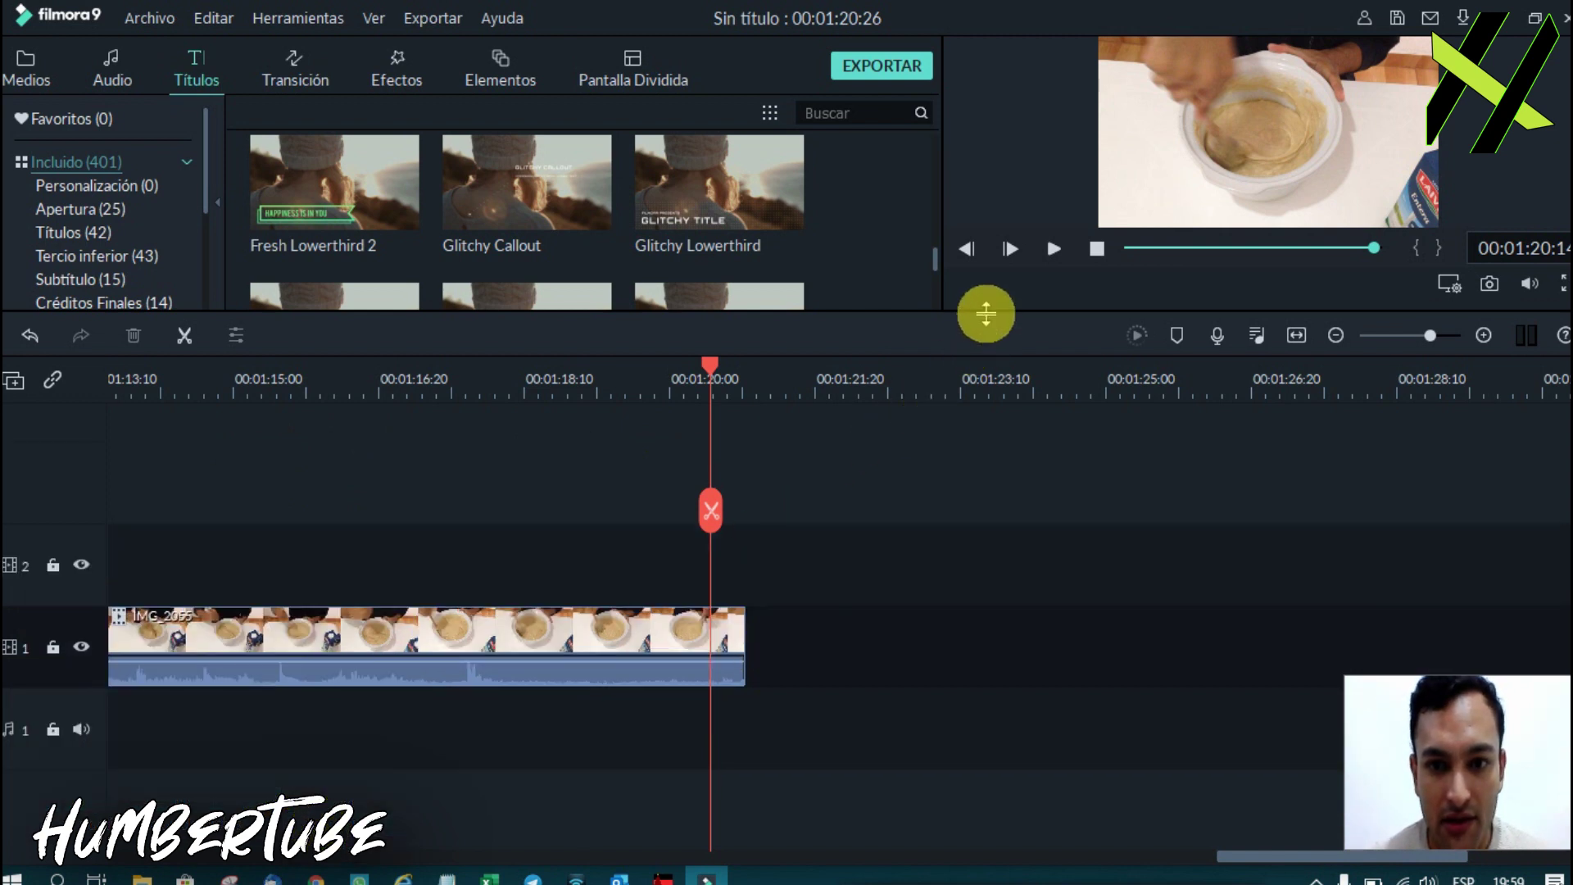
mouse_move(985, 313)
left_mouse_down()
mouse_move(912, 563)
mouse_move(897, 448)
left_mouse_up()
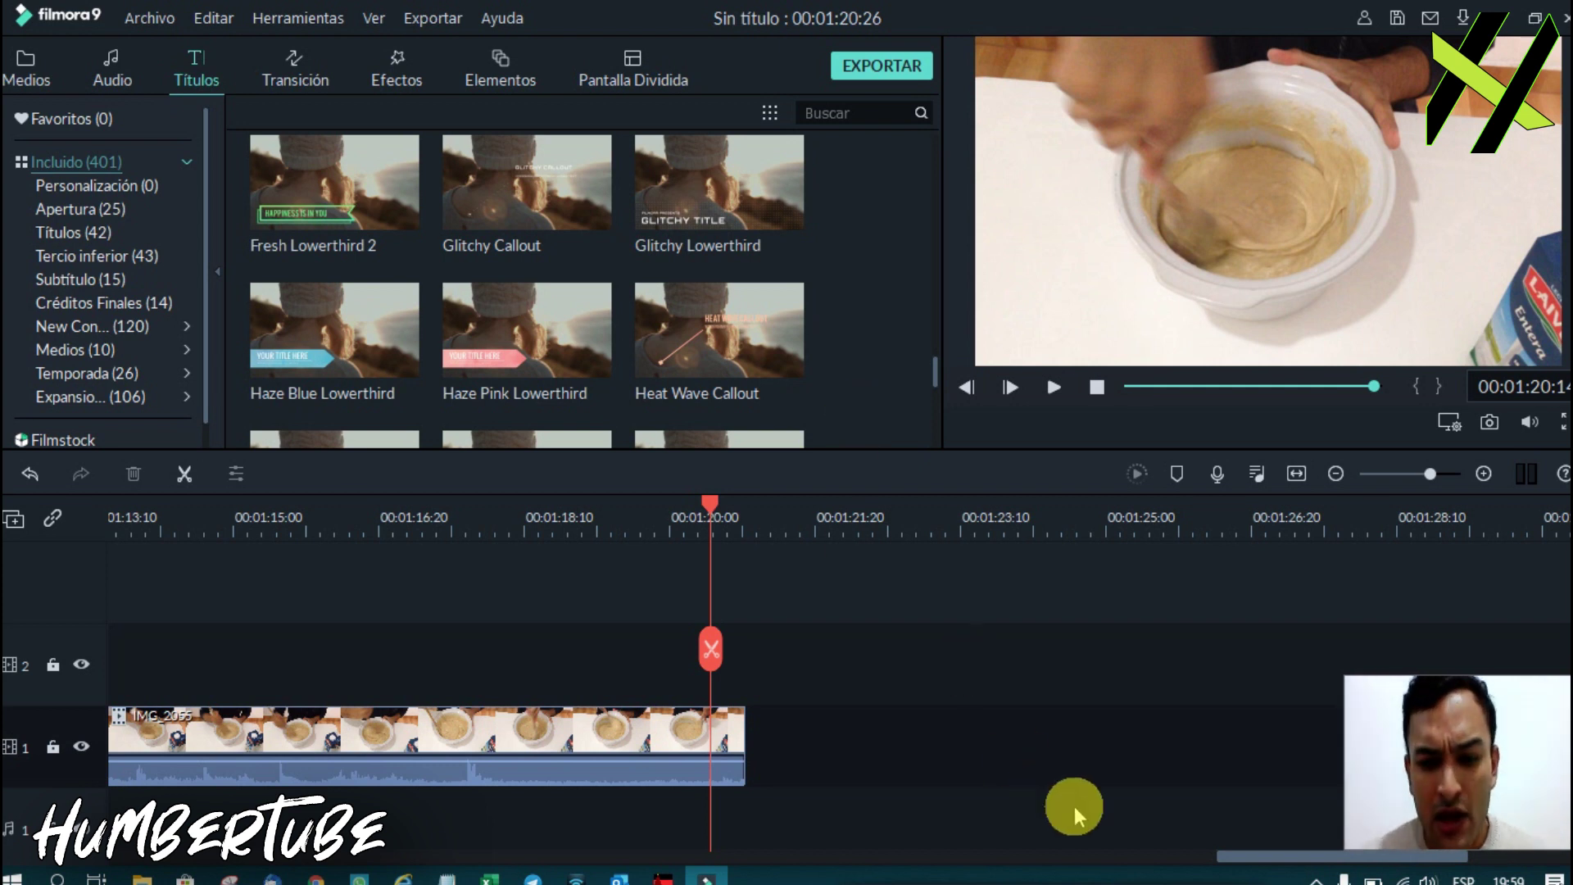
left_click_drag(1226, 856, 1180, 856)
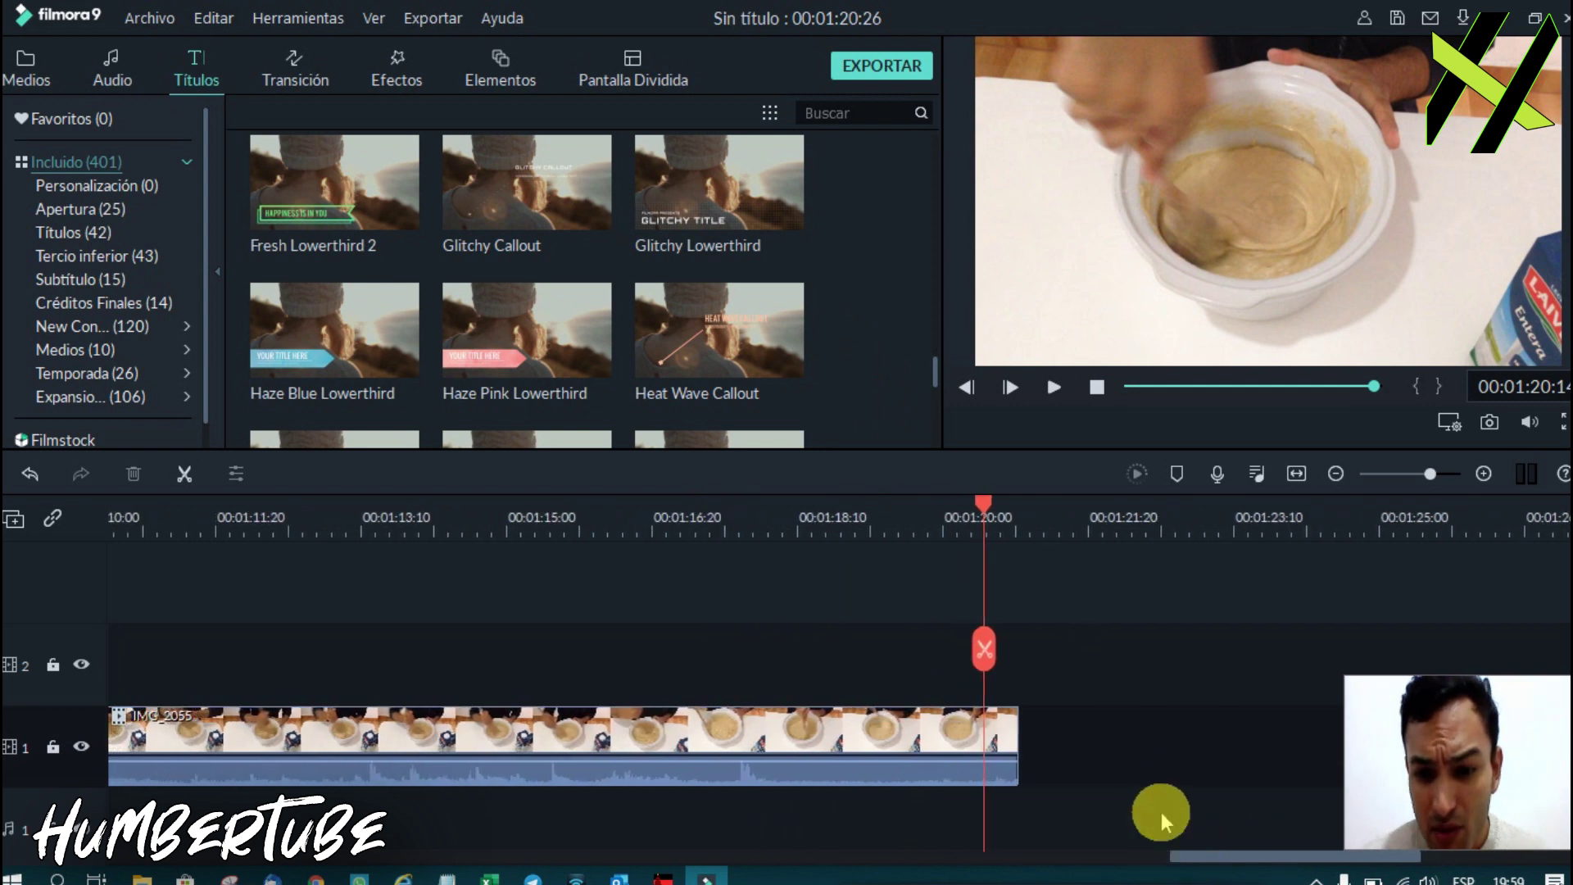
mouse_move(298, 748)
left_mouse_down()
mouse_move(7, 699)
mouse_move(217, 647)
mouse_move(667, 636)
left_mouse_up()
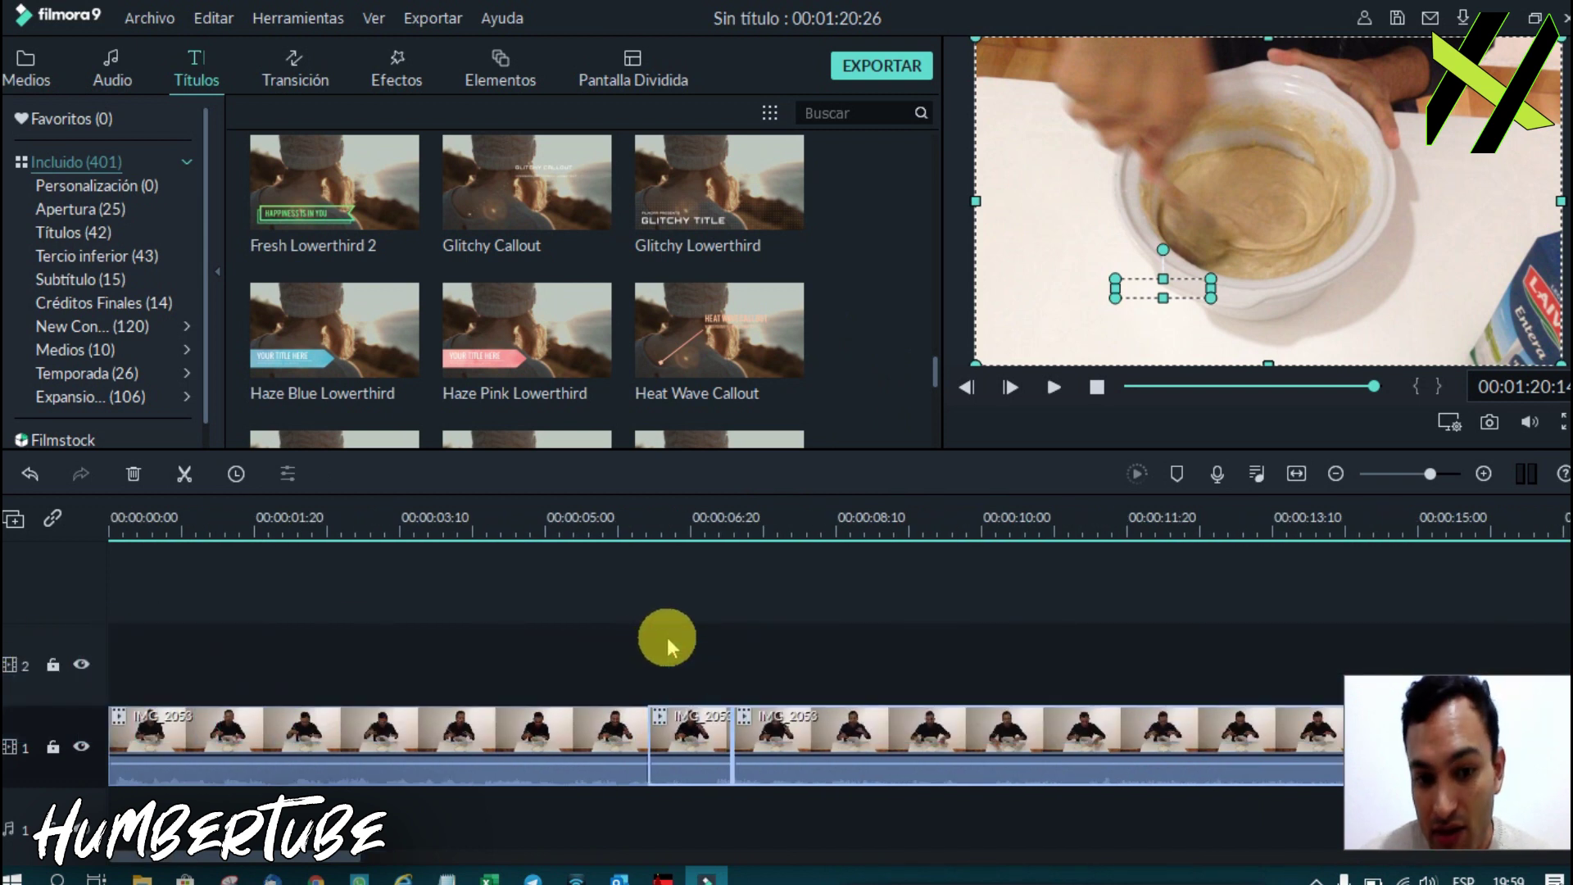
left_click_drag(624, 575, 1440, 815)
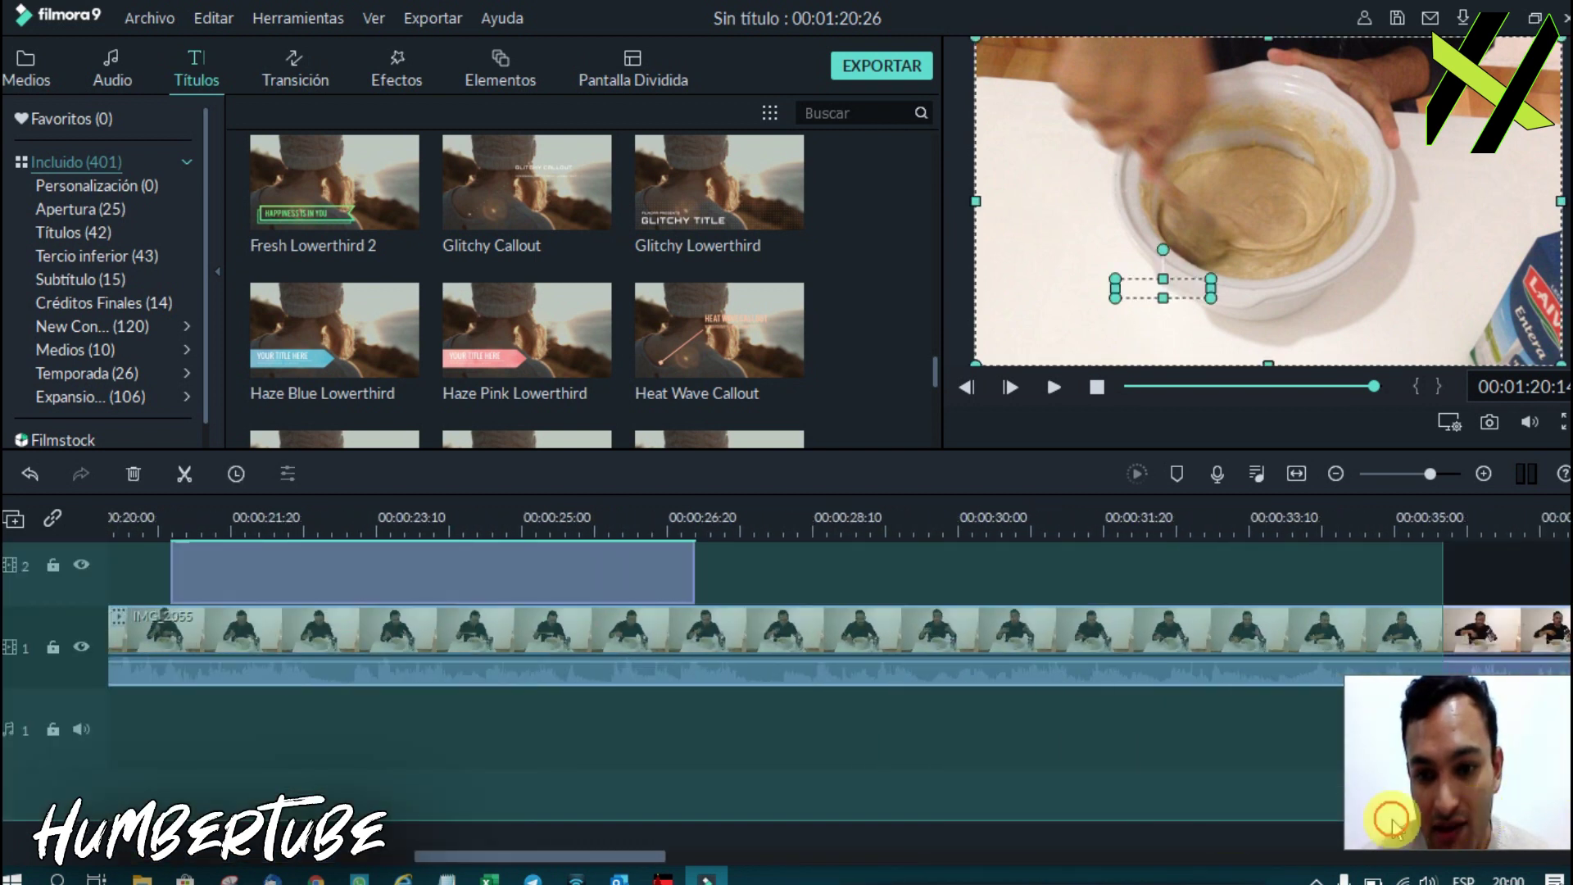
left_click_drag(1440, 815, 1328, 815)
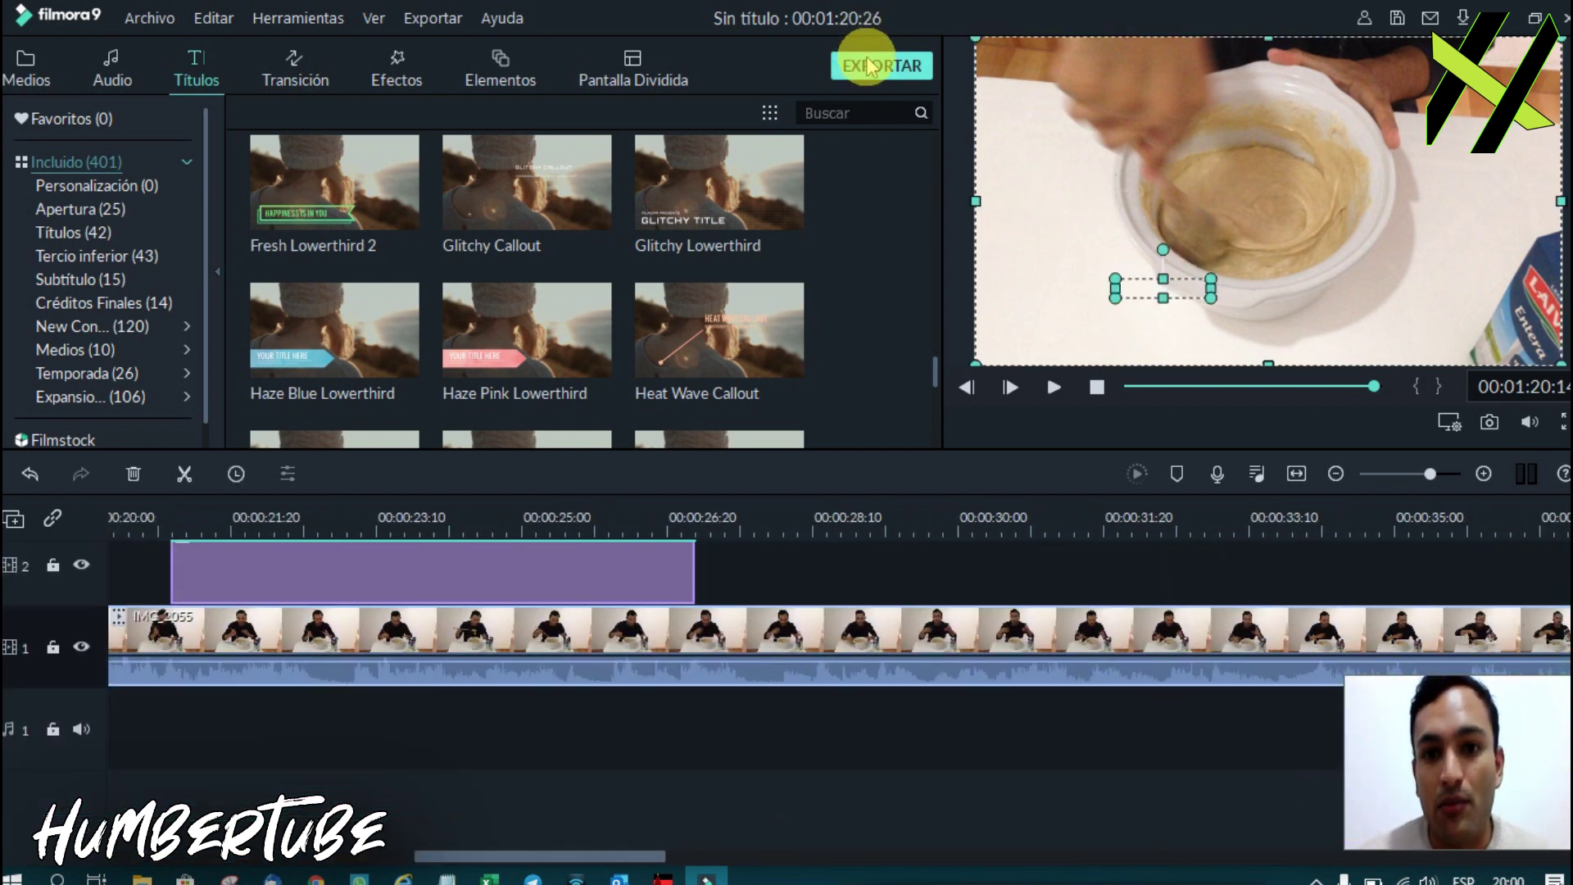
left_click(807, 721)
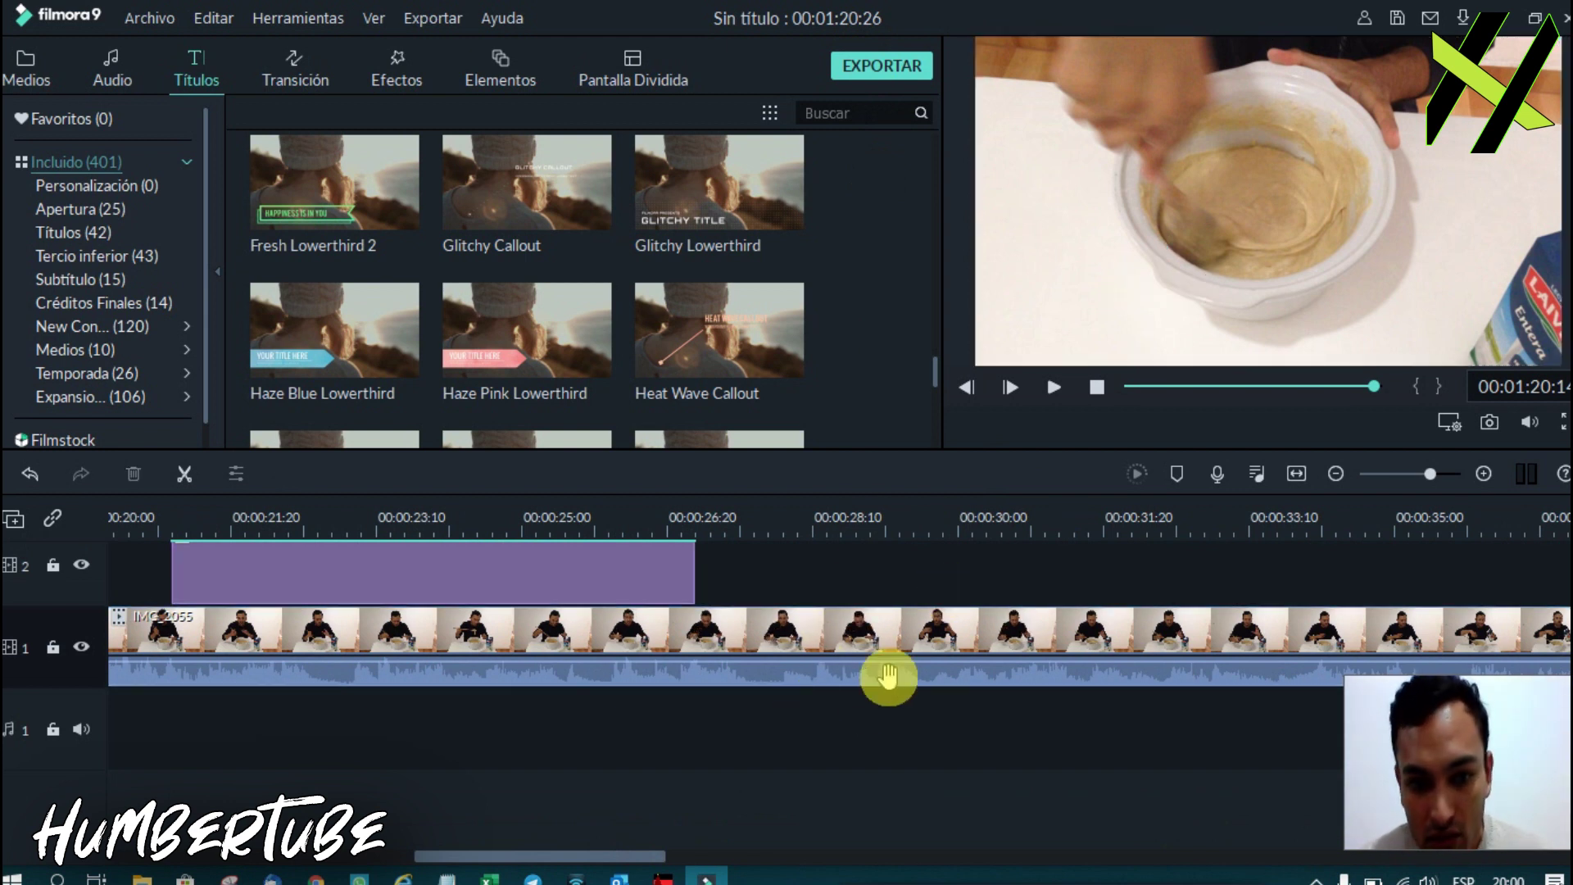
scroll(865, 710, "up", 10)
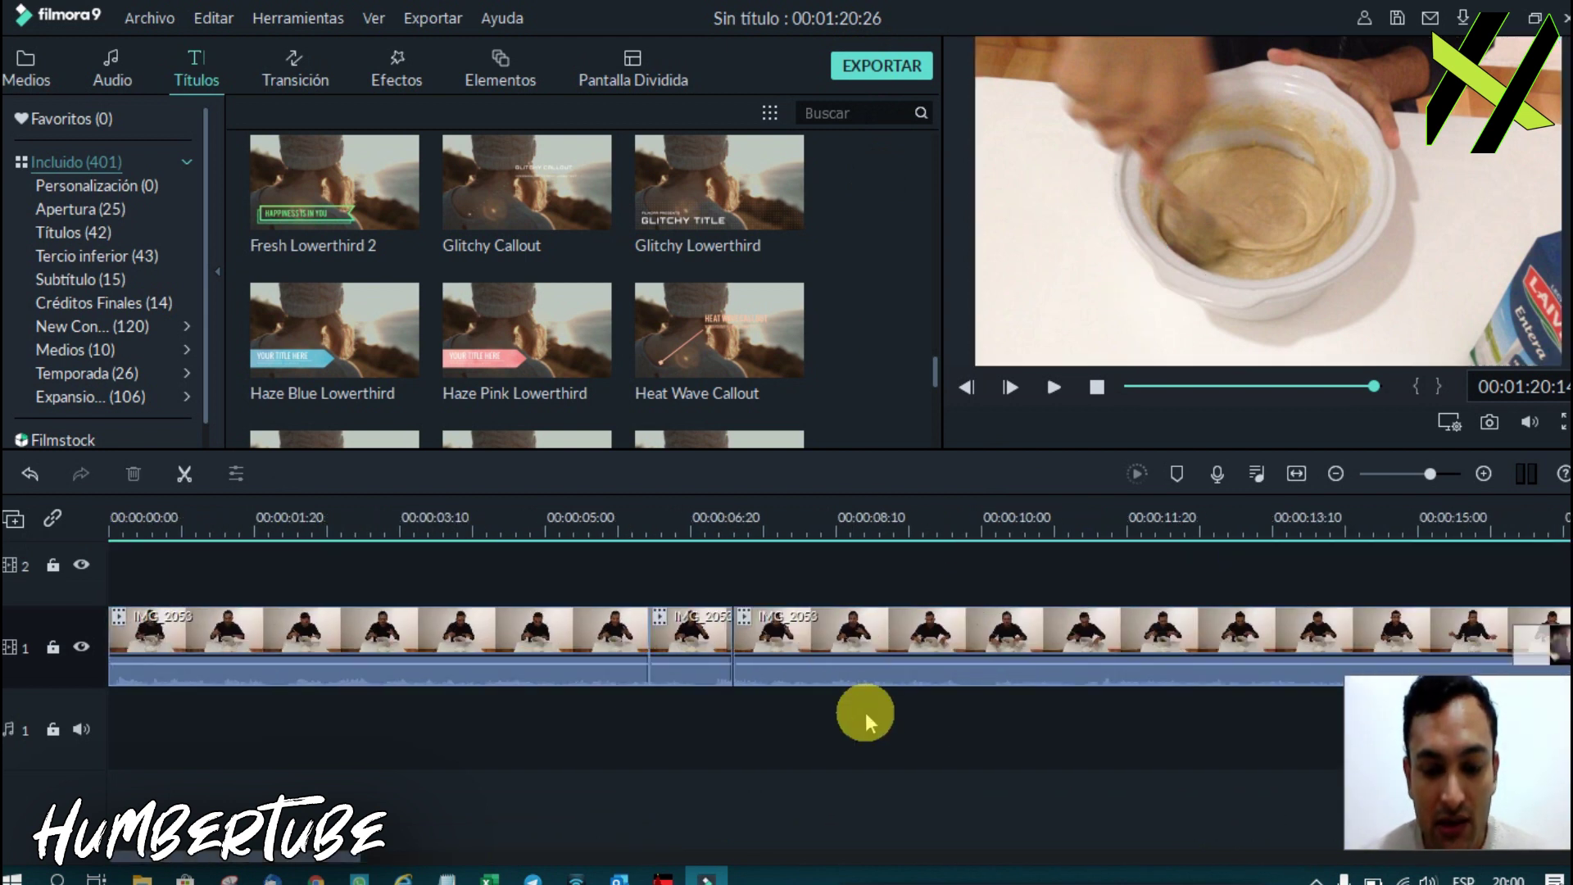
scroll(865, 711, "down", 2)
scroll(865, 711, "down", 2)
scroll(865, 710, "down", 4)
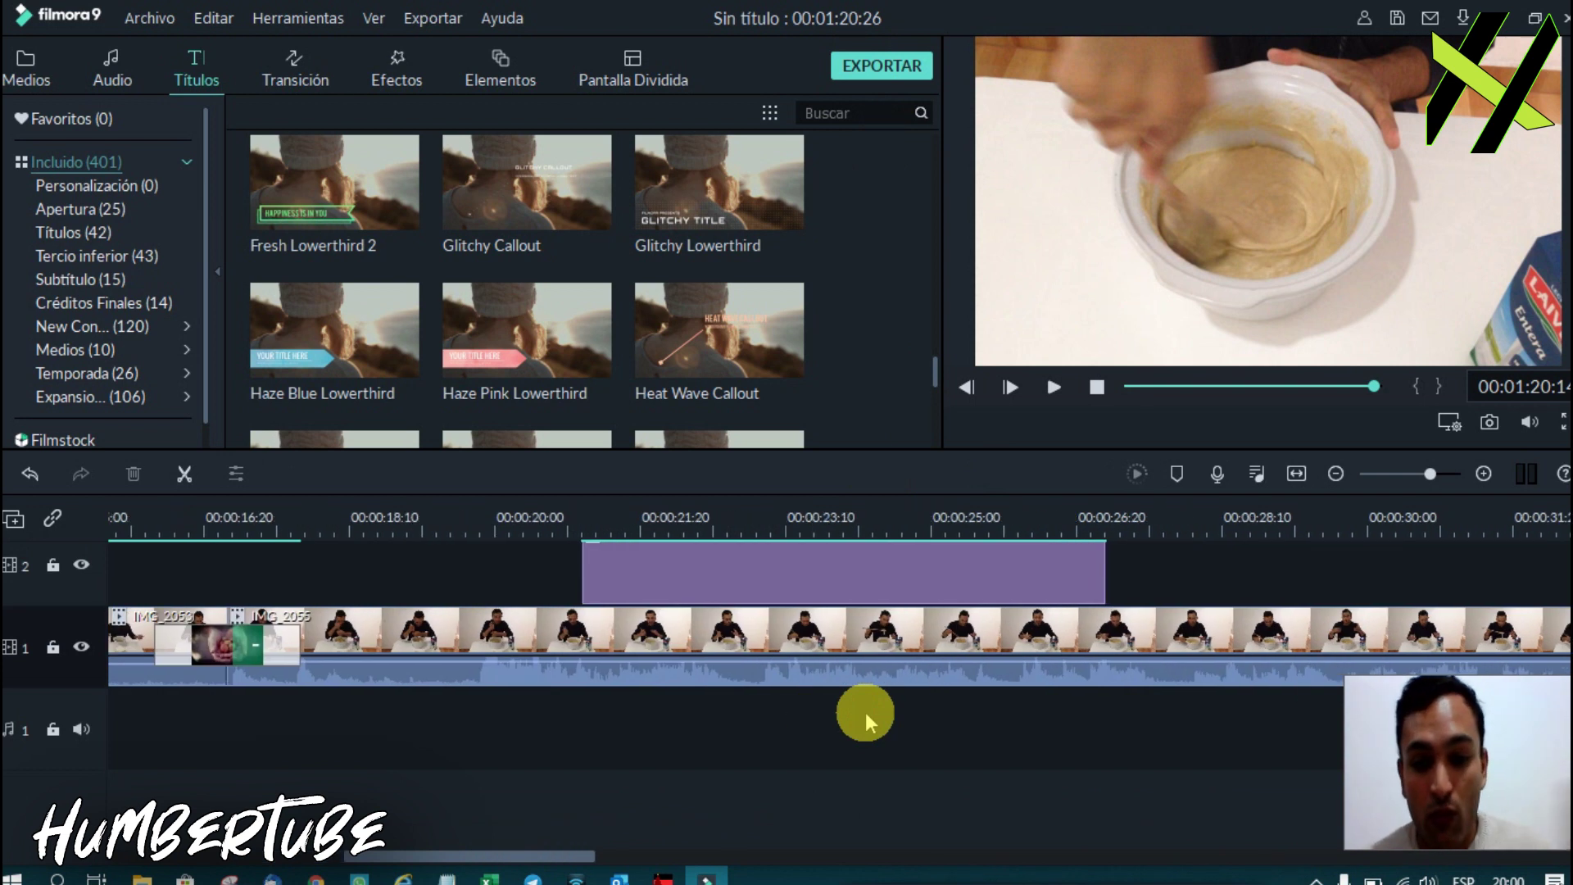
scroll(865, 711, "down", 2)
scroll(865, 711, "down", 3)
scroll(865, 711, "down", 1)
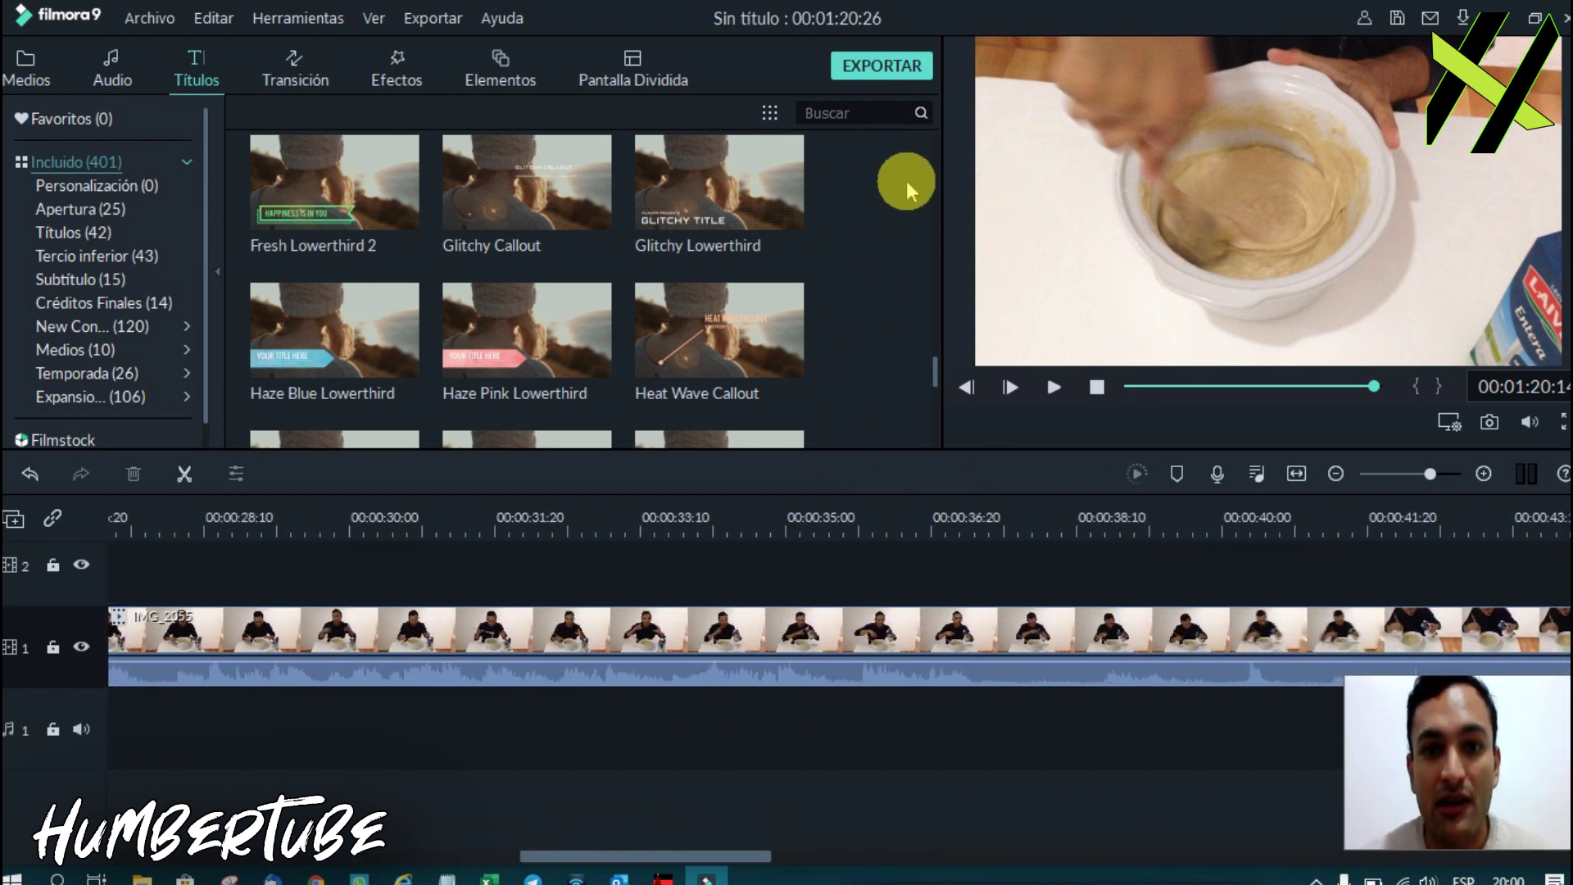
Open the MP4 export window and its AJUSTES settings (H.264, 1280x720, 30 fps).
left_click(864, 72)
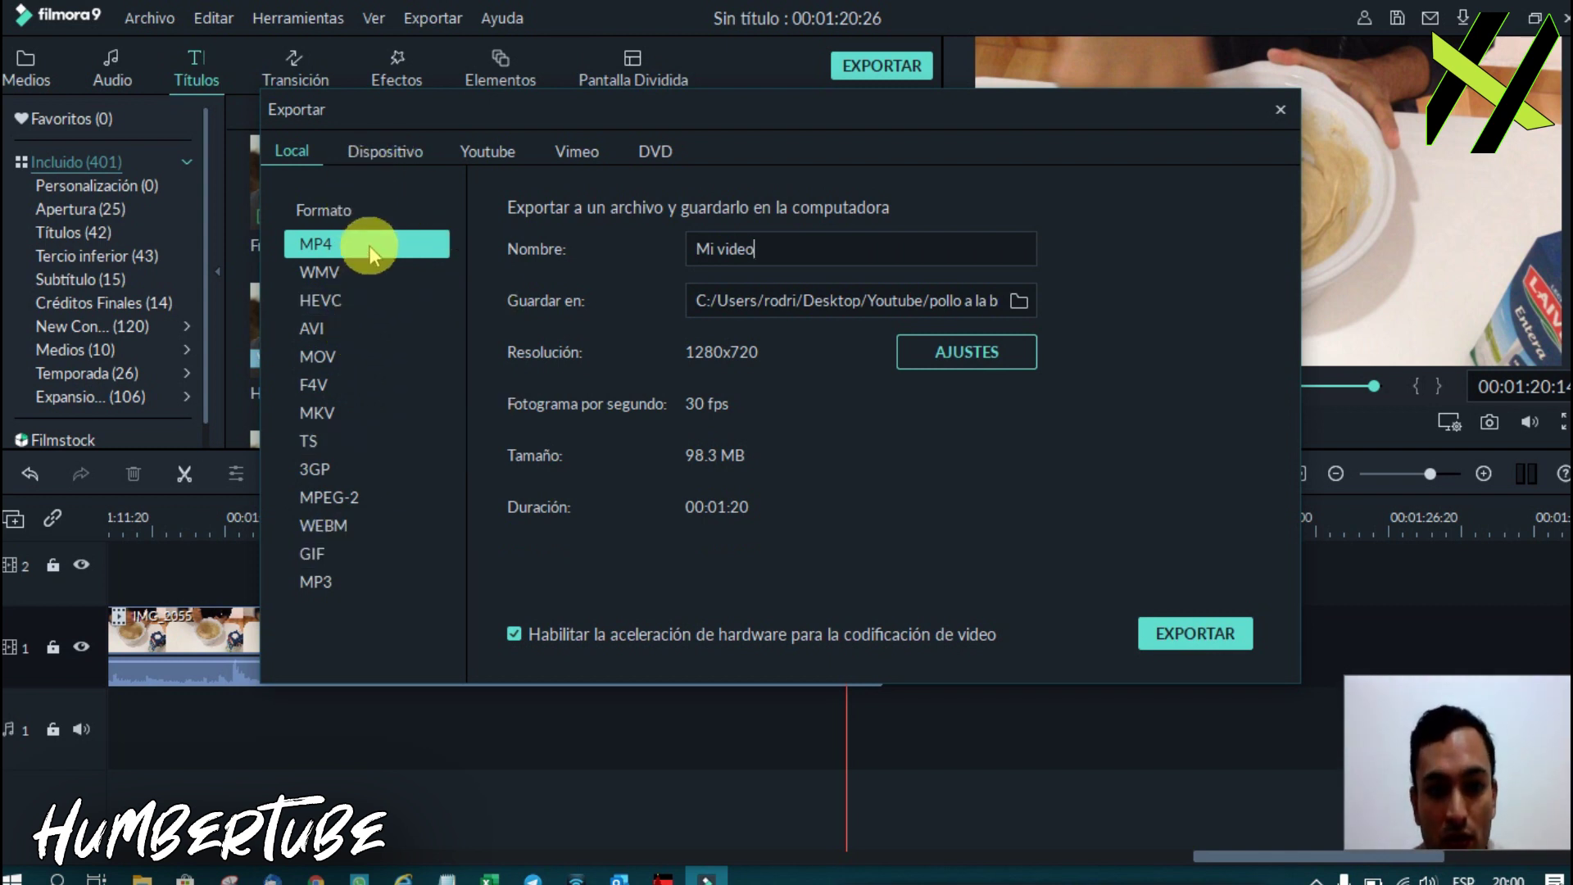
left_click(955, 356)
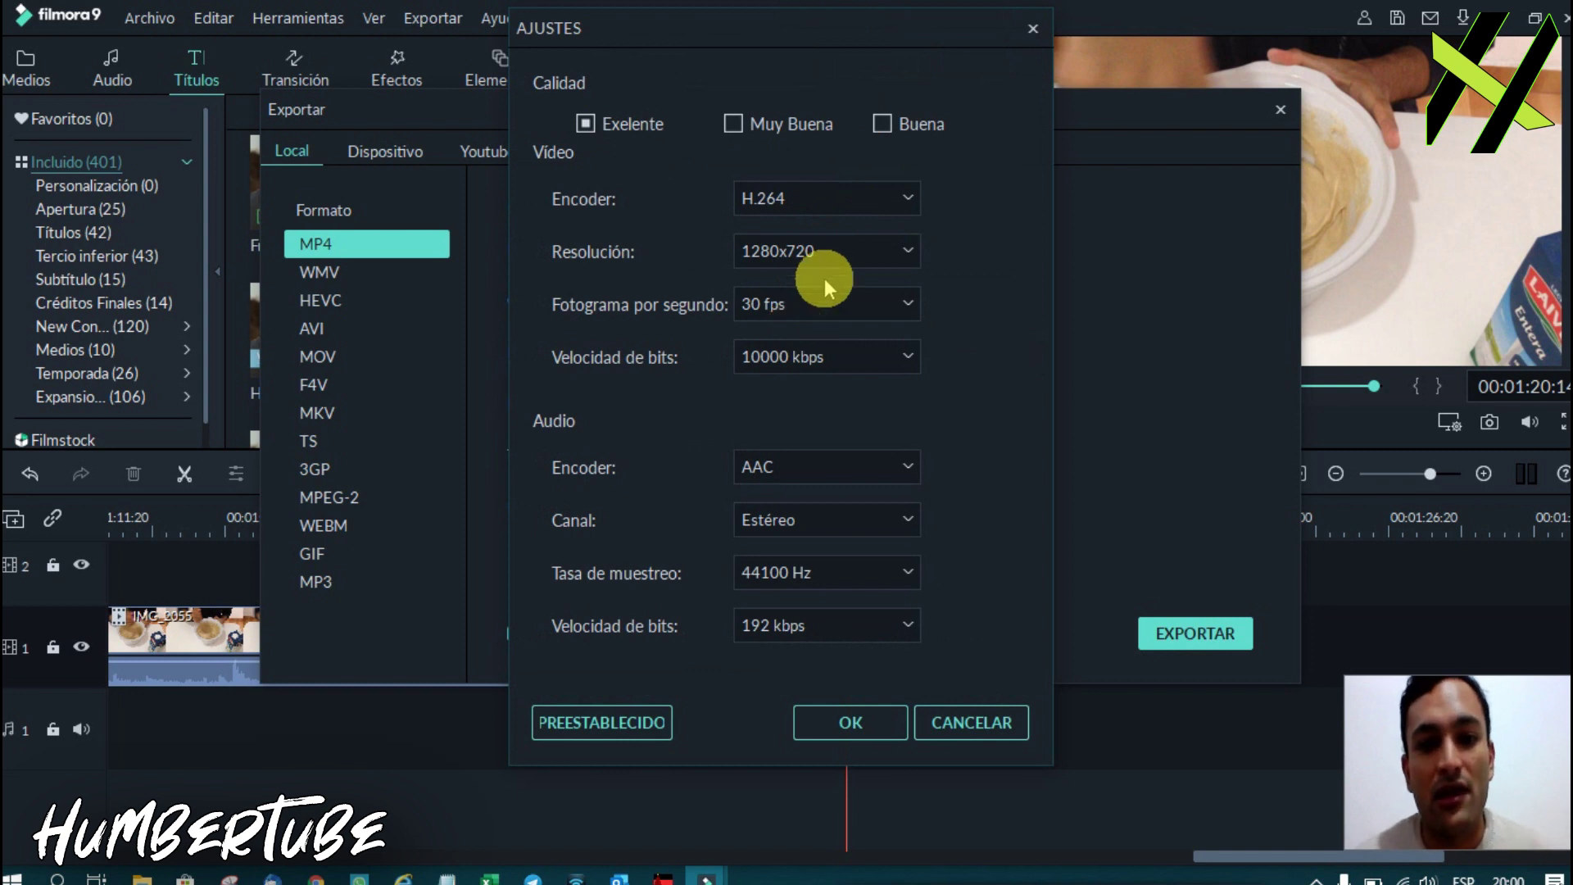
Keep 1280x720 resolution and Excelente quality for the MP4 export and confirm.
left_click(844, 254)
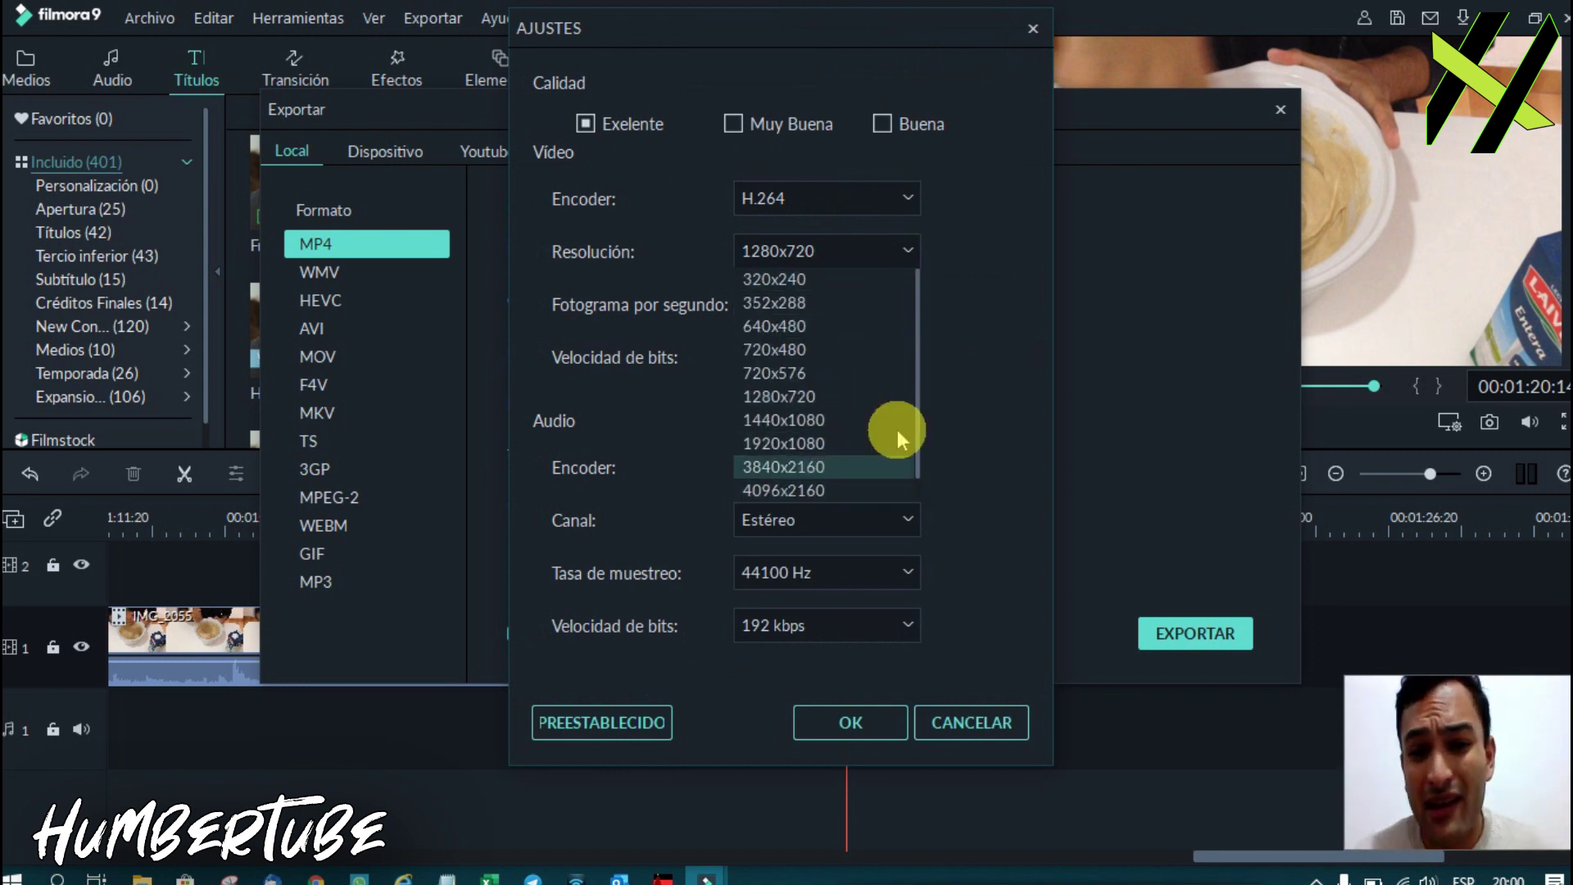
left_click(1003, 325)
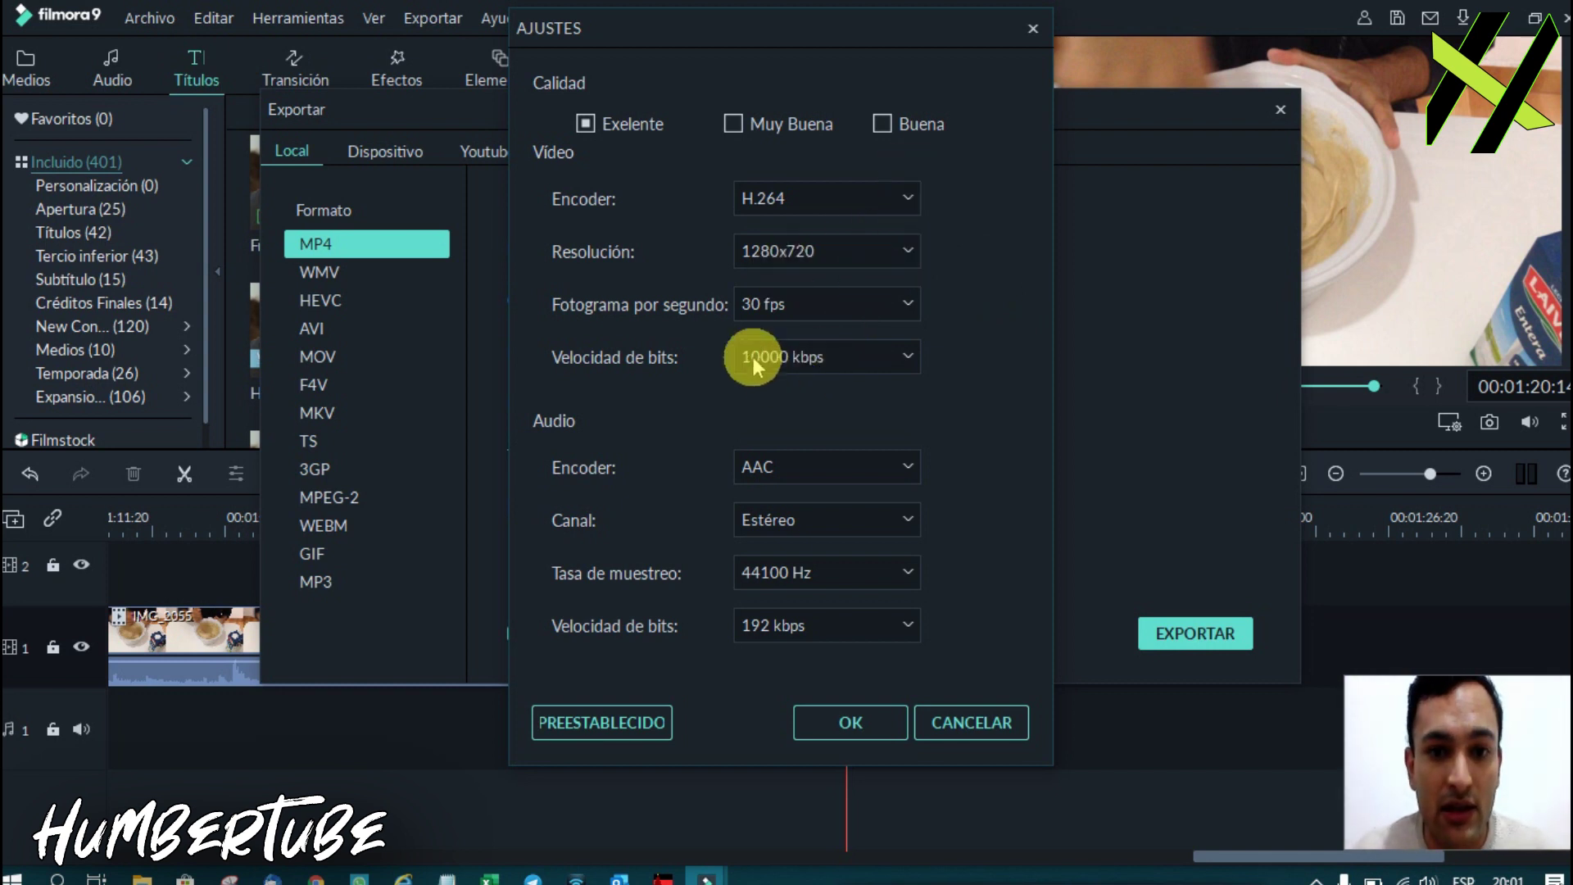
left_click(624, 124)
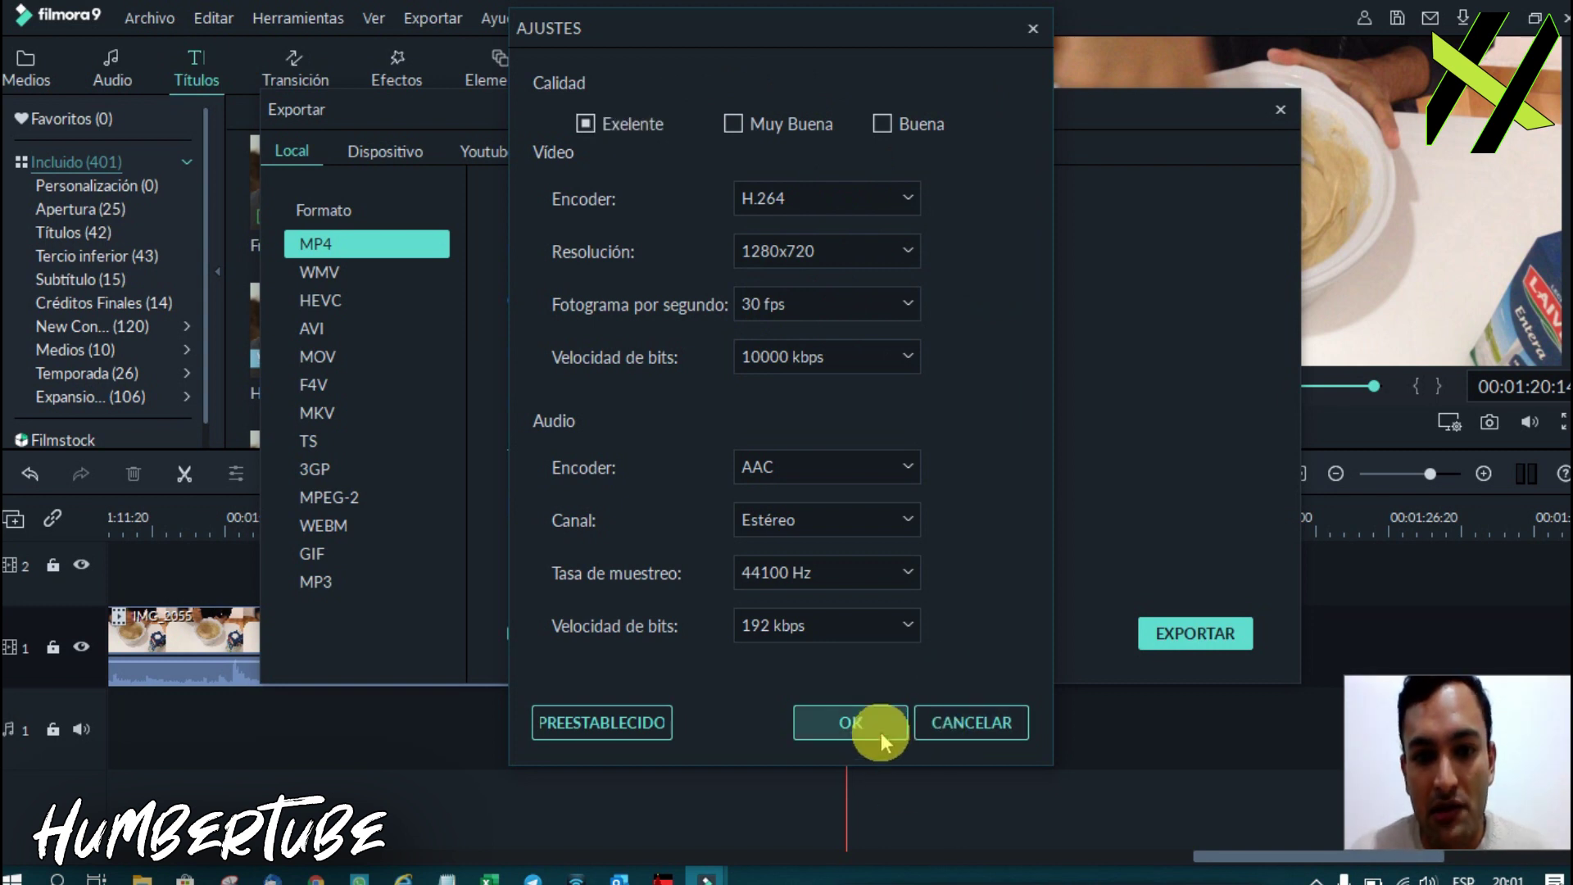
left_click(827, 720)
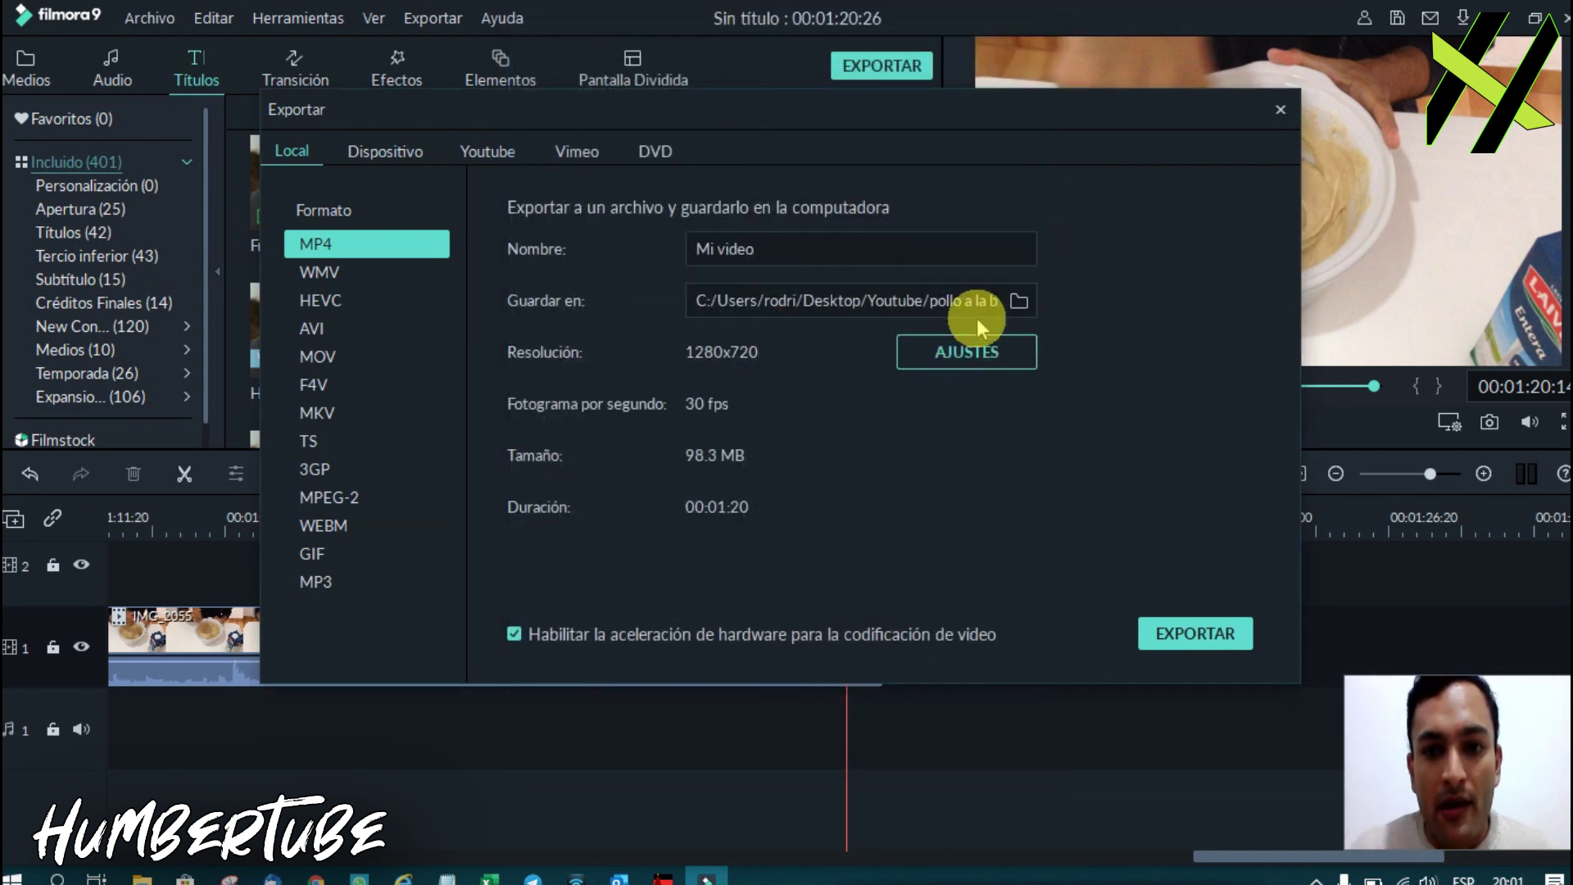
left_click(1018, 300)
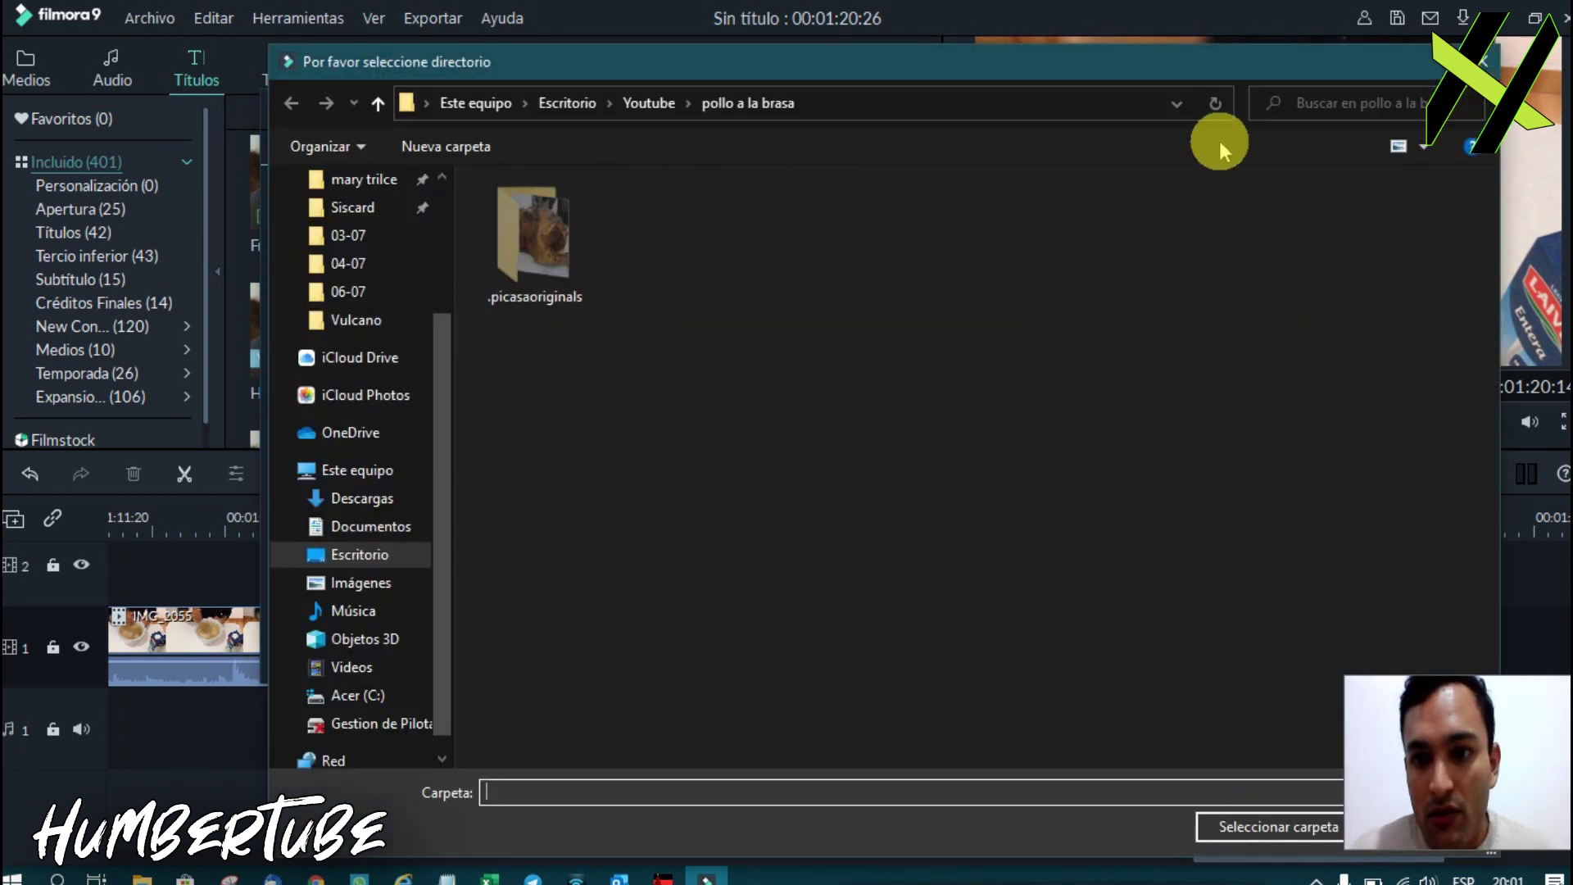
left_click_drag(1191, 67, 955, 70)
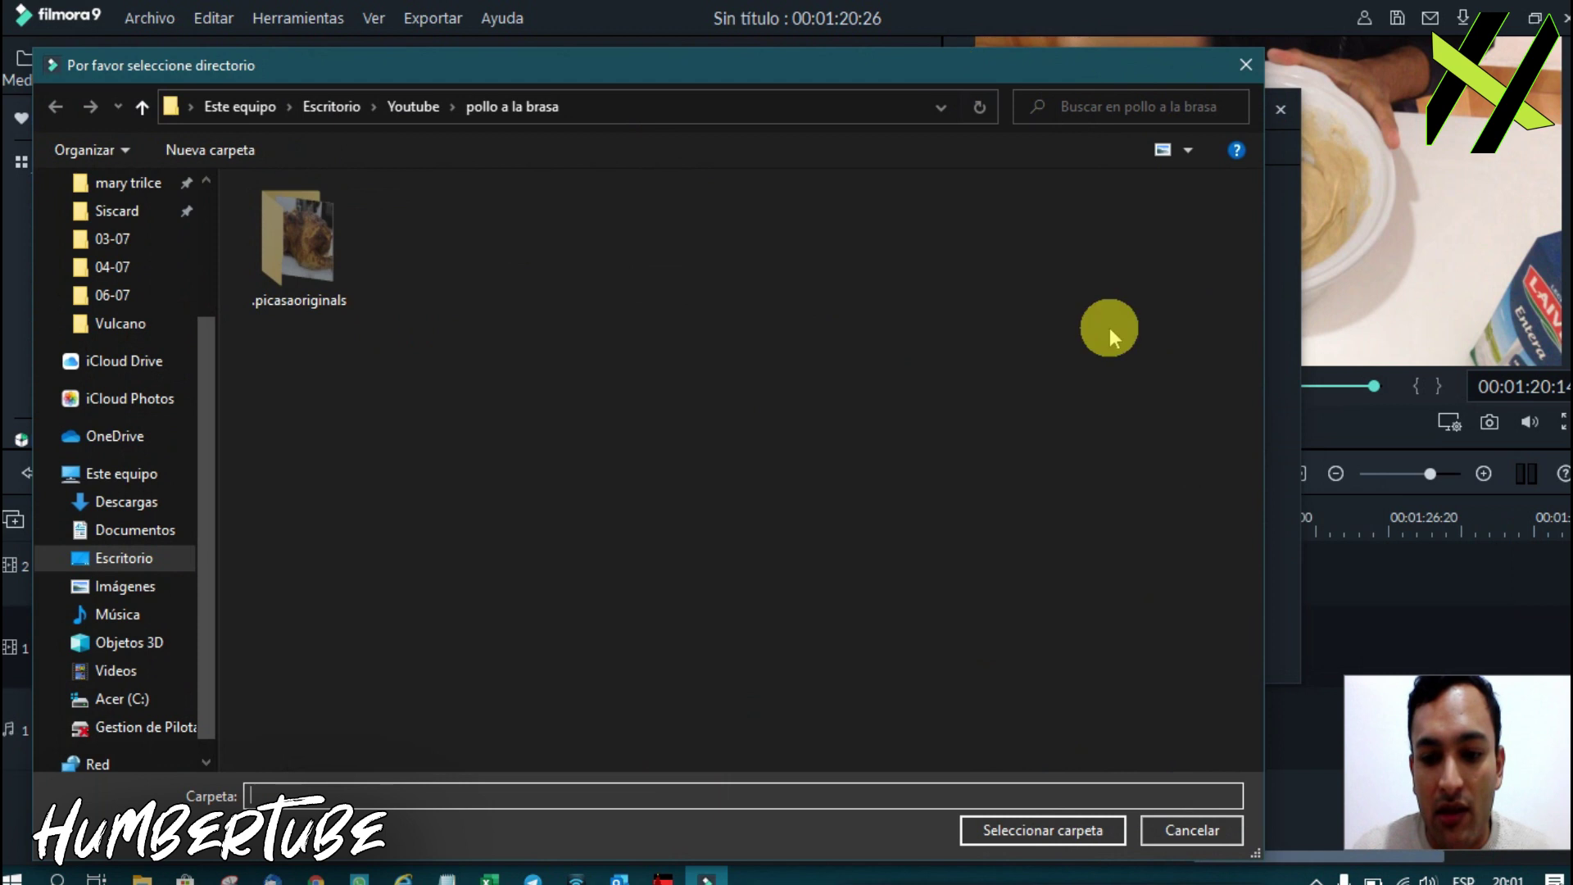
left_click(1187, 834)
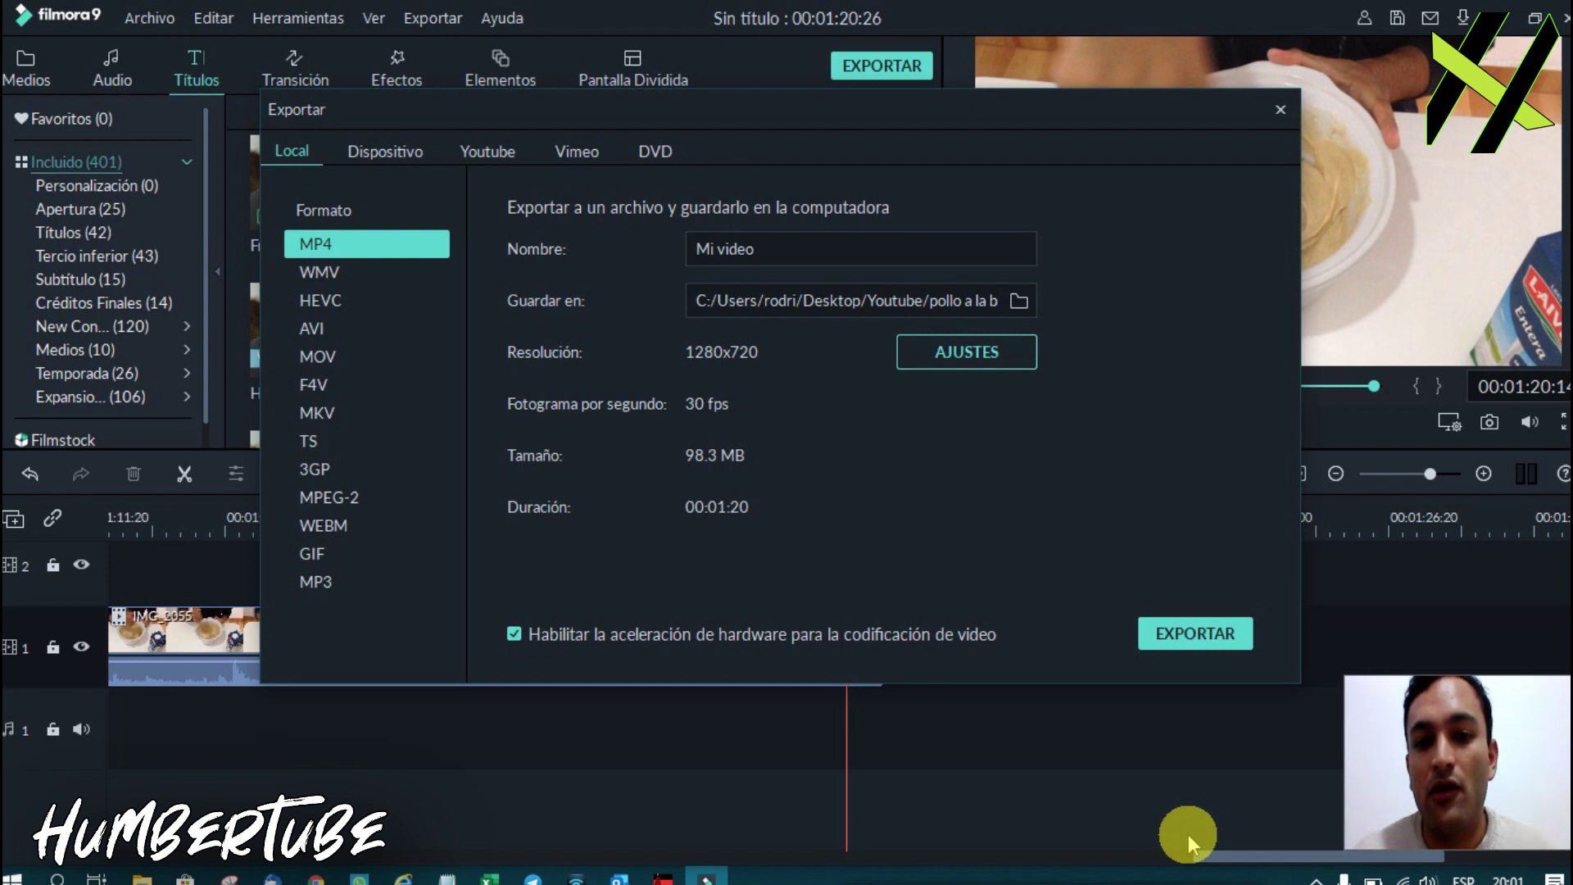
Rename the export file from 'Mi video' to 'HIAJDVI', then show the device export options.
left_click(760, 242)
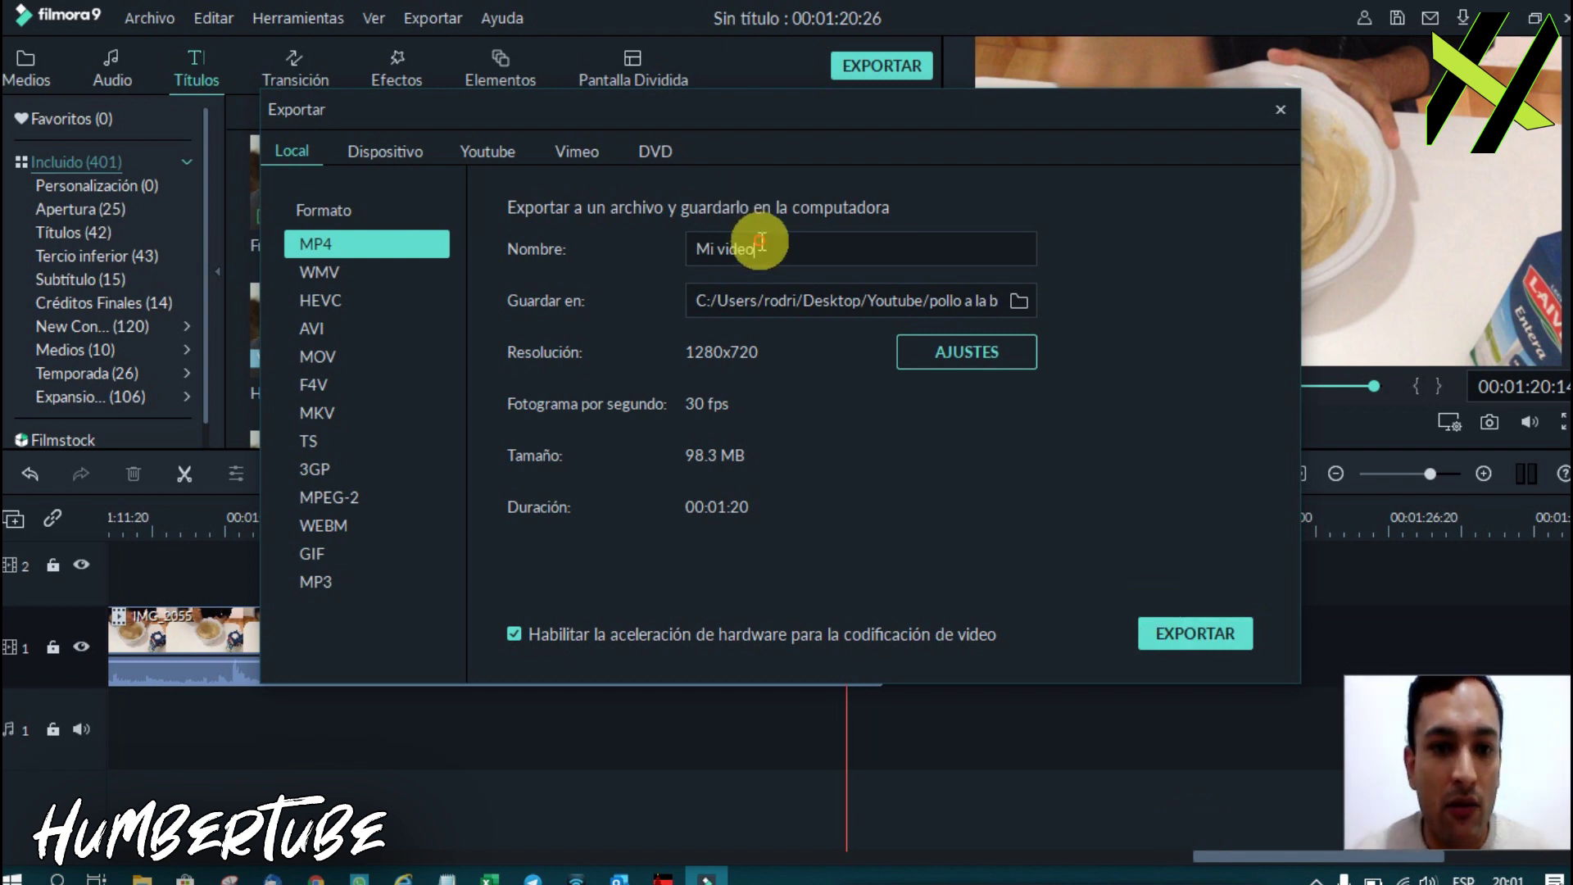
left_click_drag(762, 242, 685, 275)
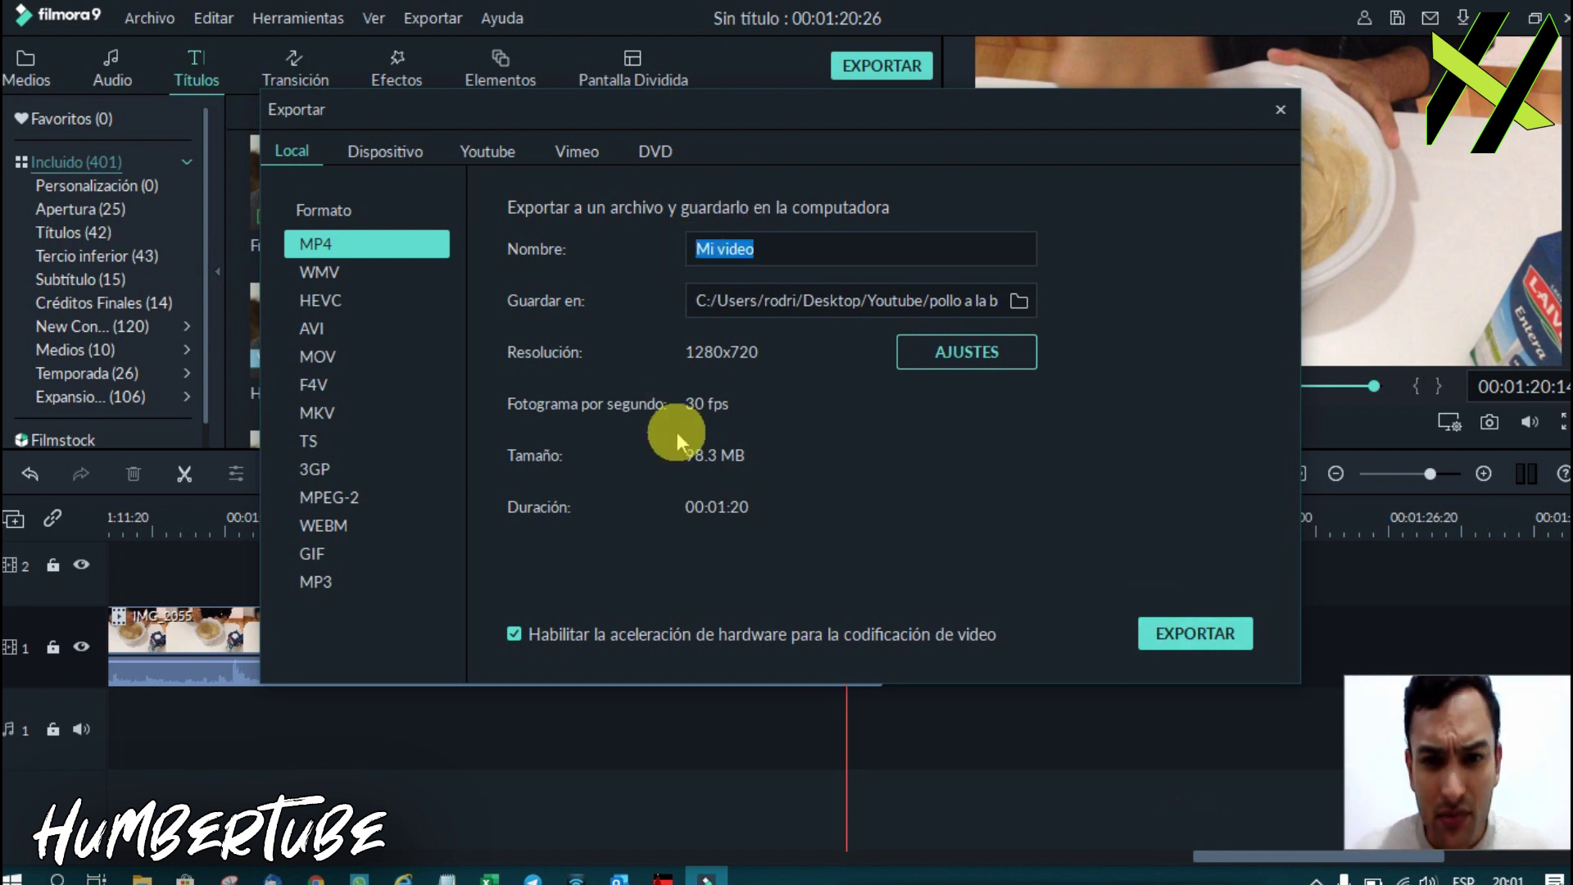
type("HIAJDVI")
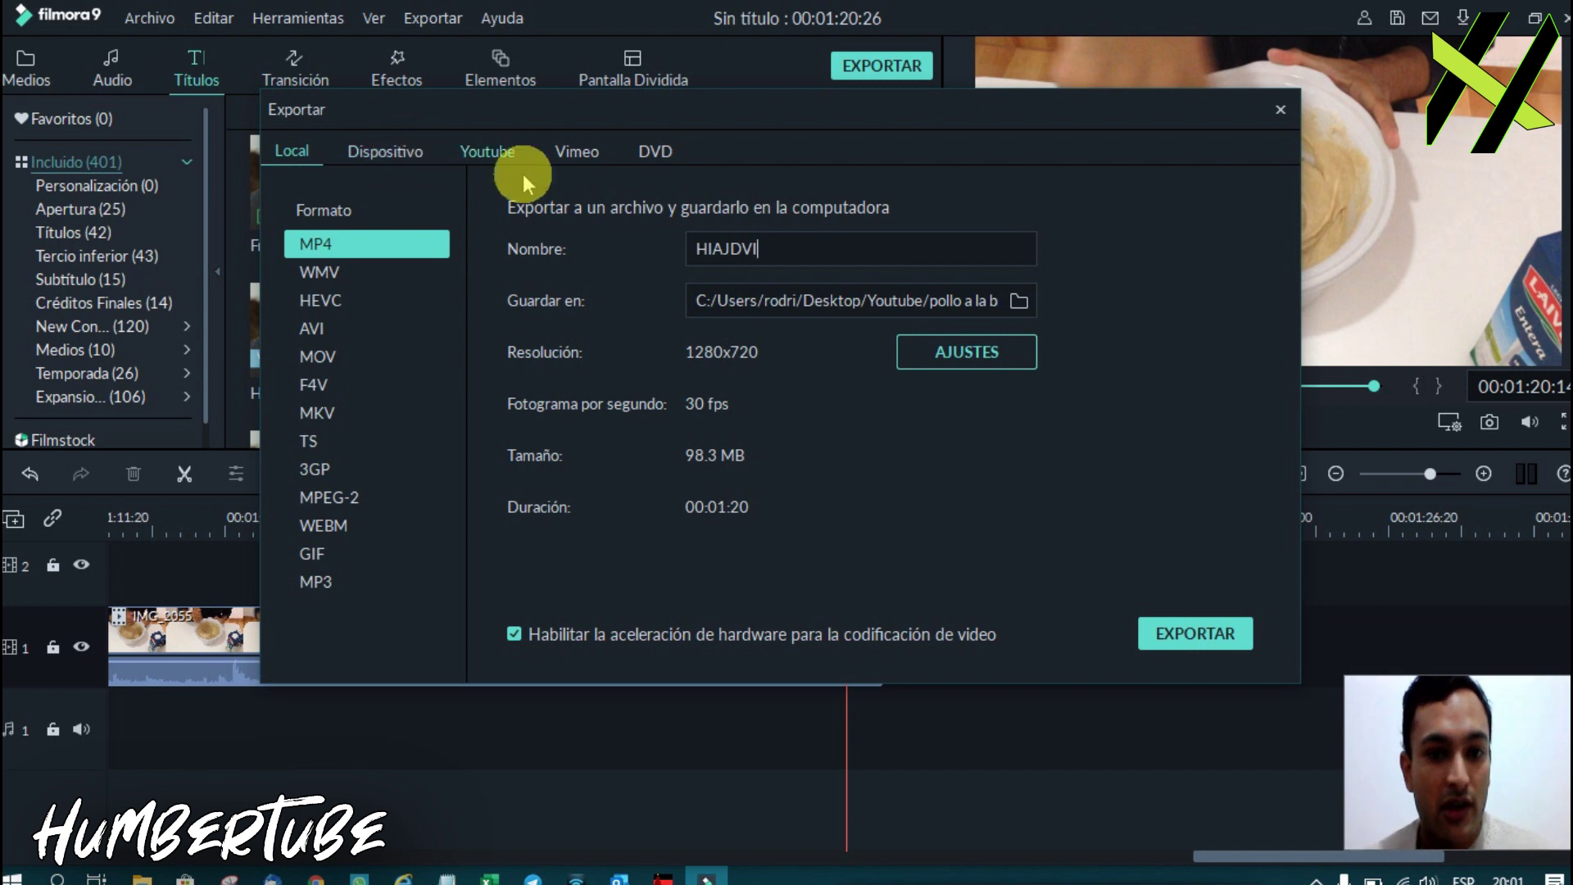
left_click(377, 149)
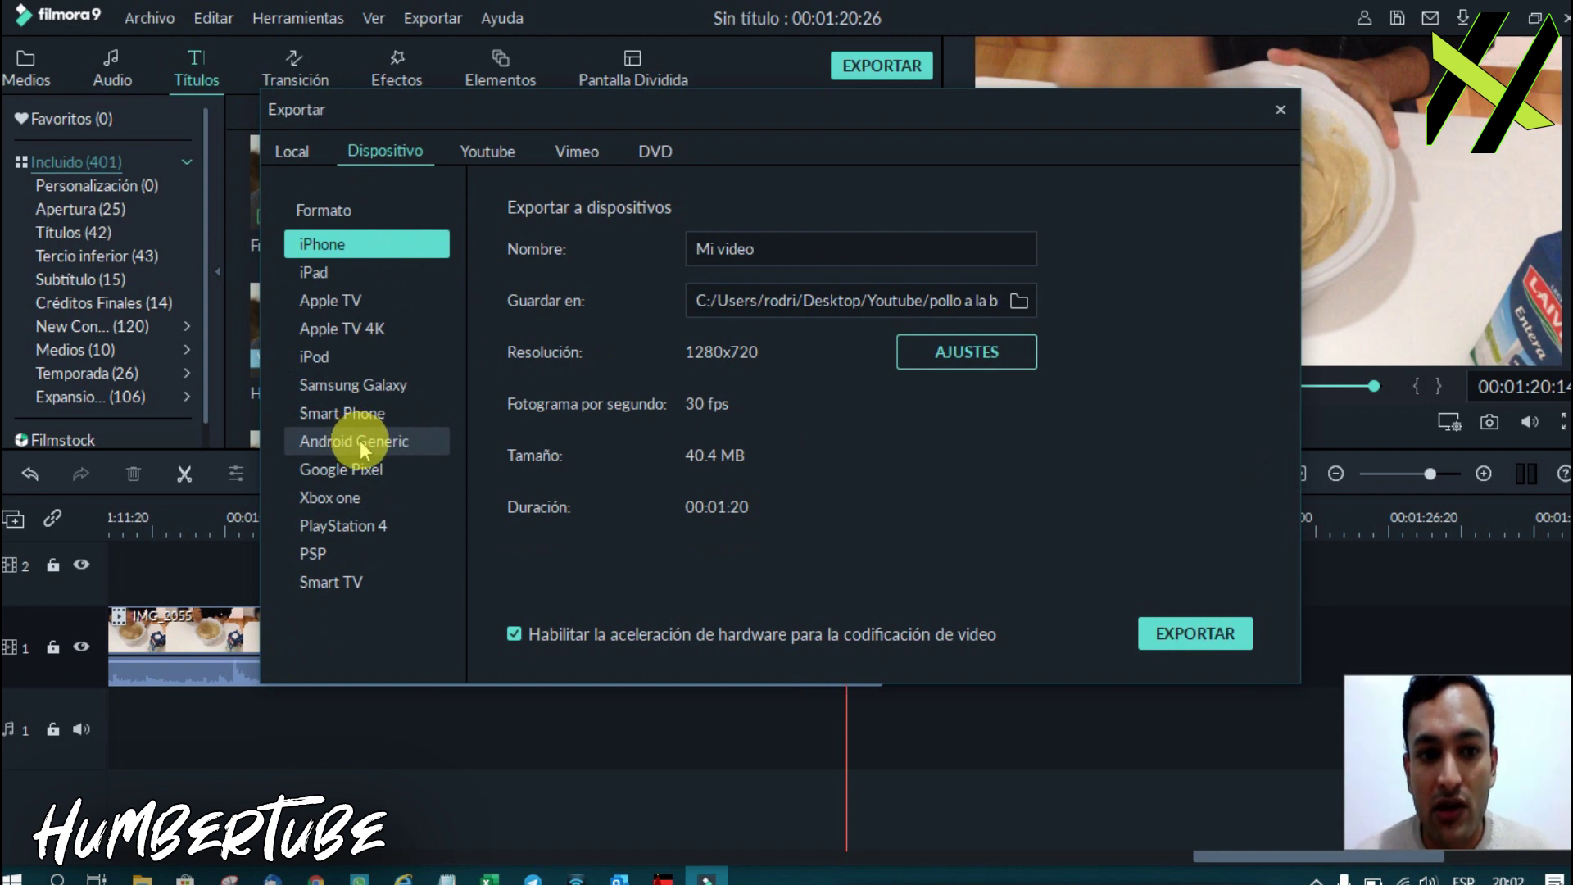
Pick the Android Generic 480x320 device preset, check its settings unchanged, then view YouTube options.
left_click(401, 440)
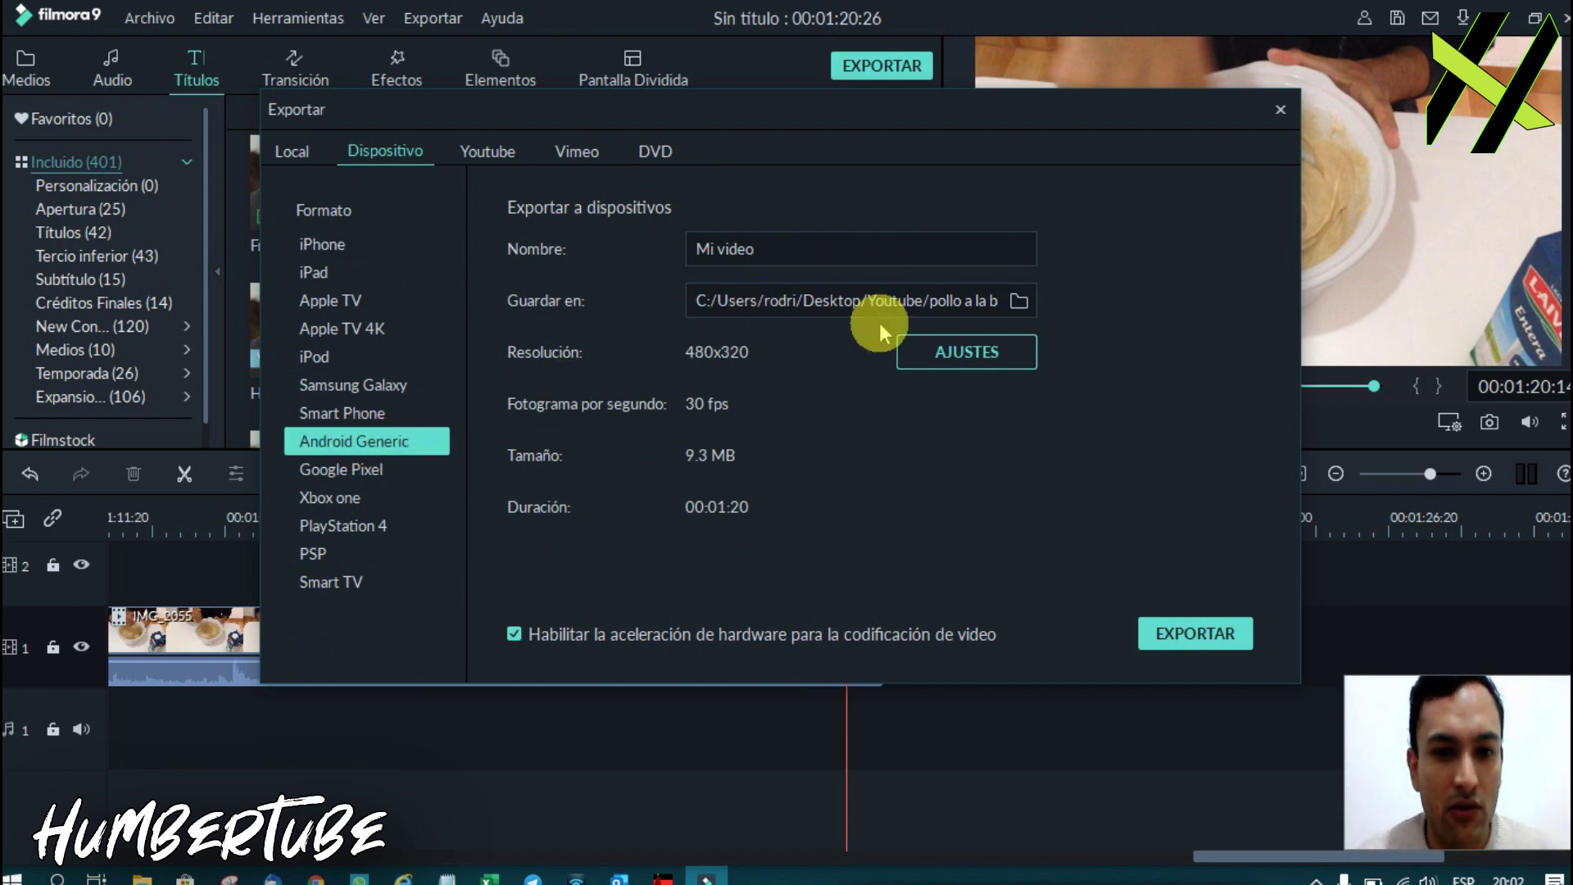
left_click(950, 356)
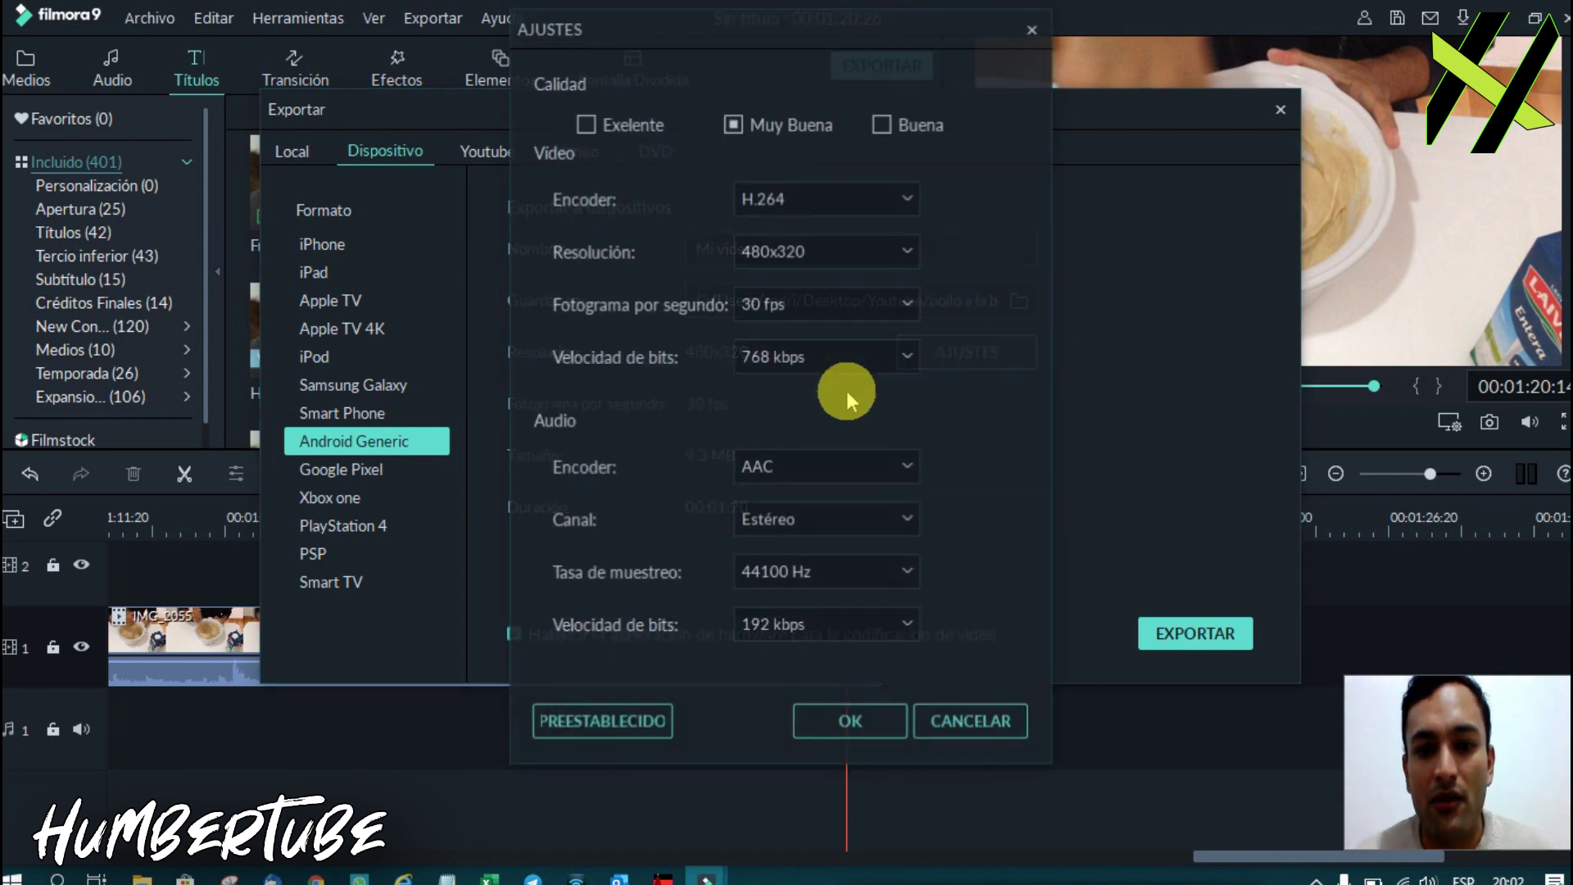
left_click(942, 725)
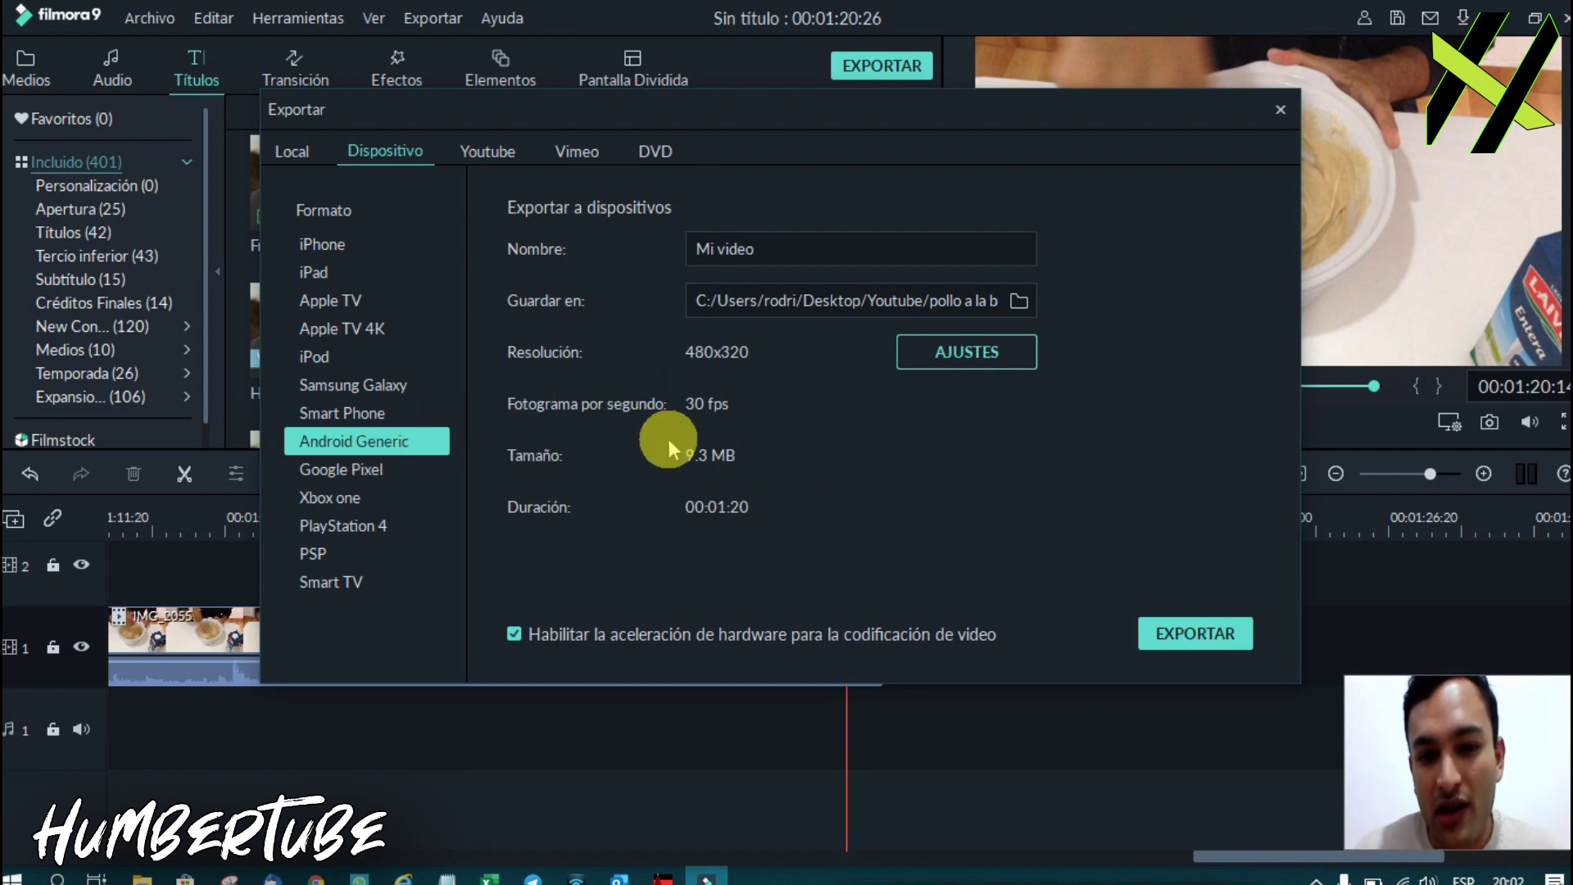
left_click(503, 160)
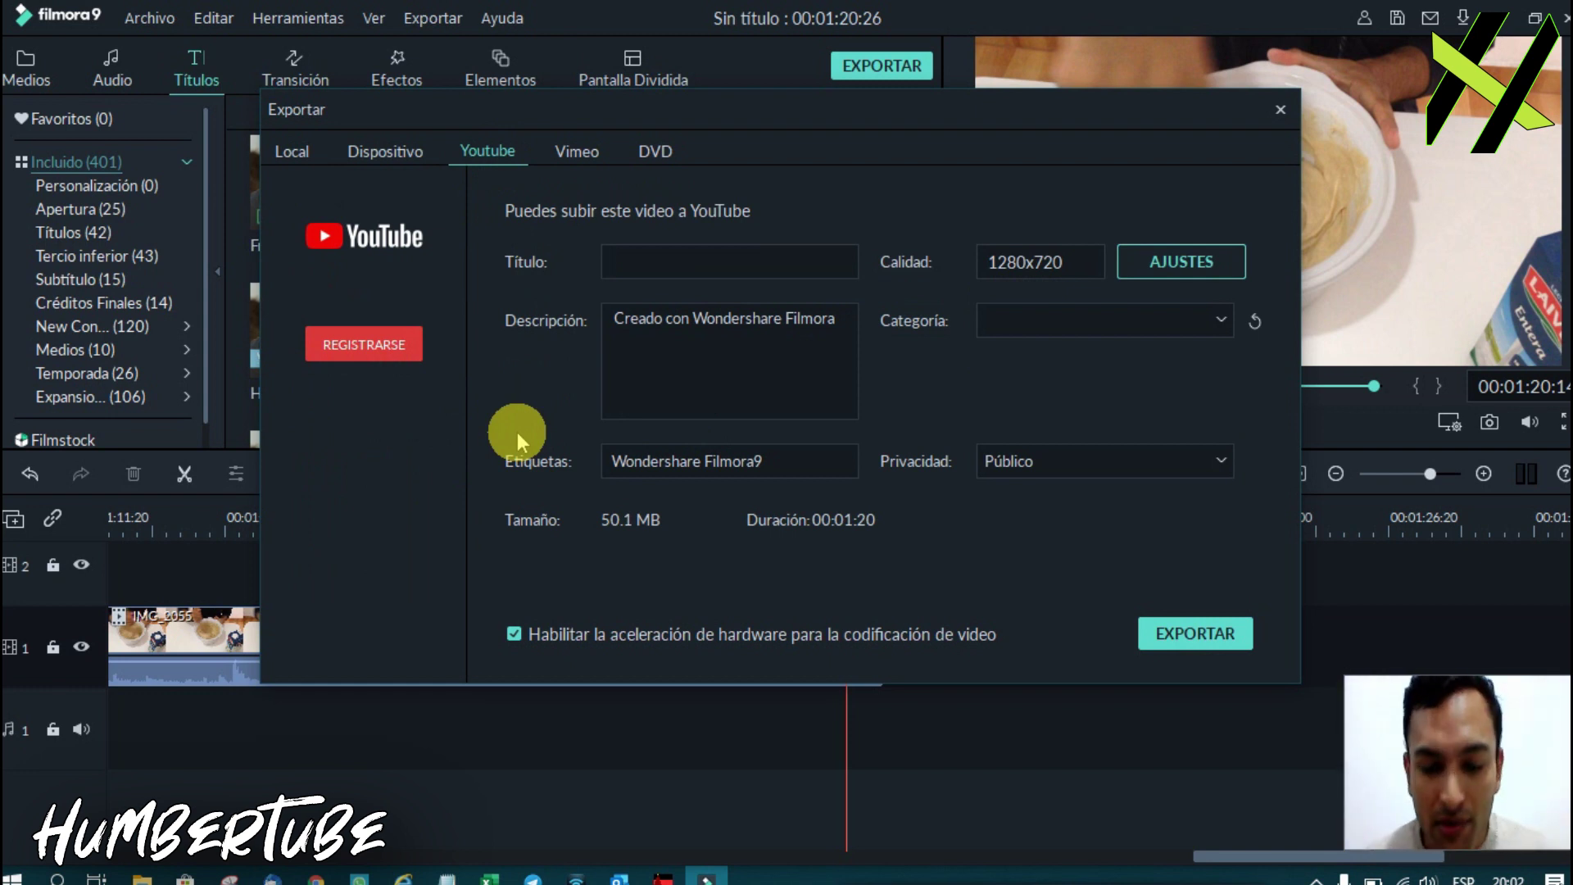
Browse the Vimeo and DVD export options, then return to the local MP4 tab for HIAJDVI.
left_click(573, 154)
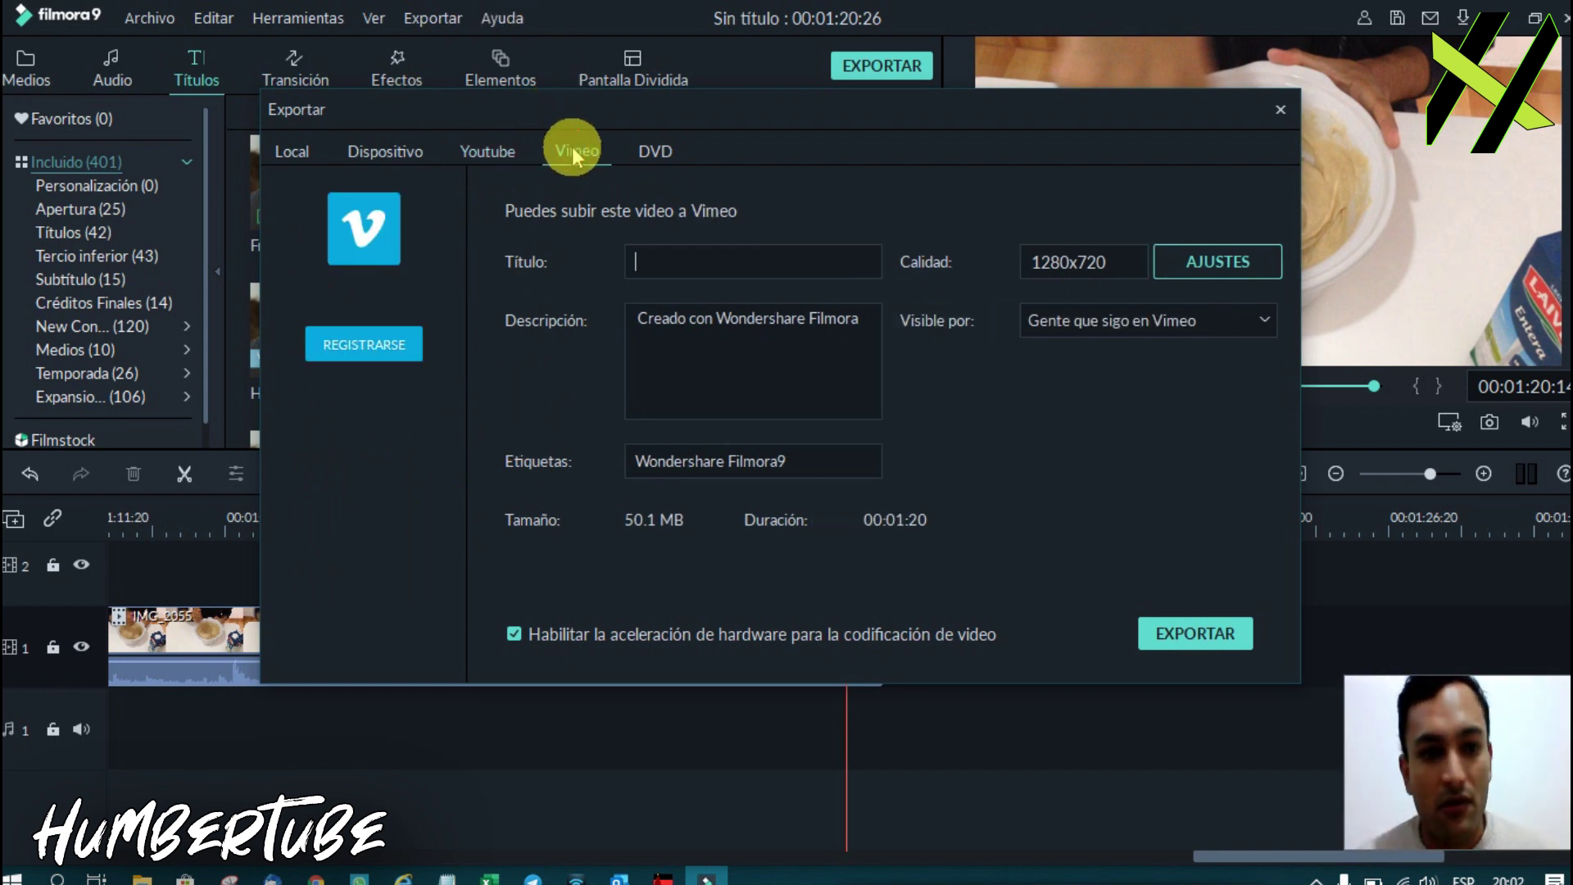
left_click(650, 150)
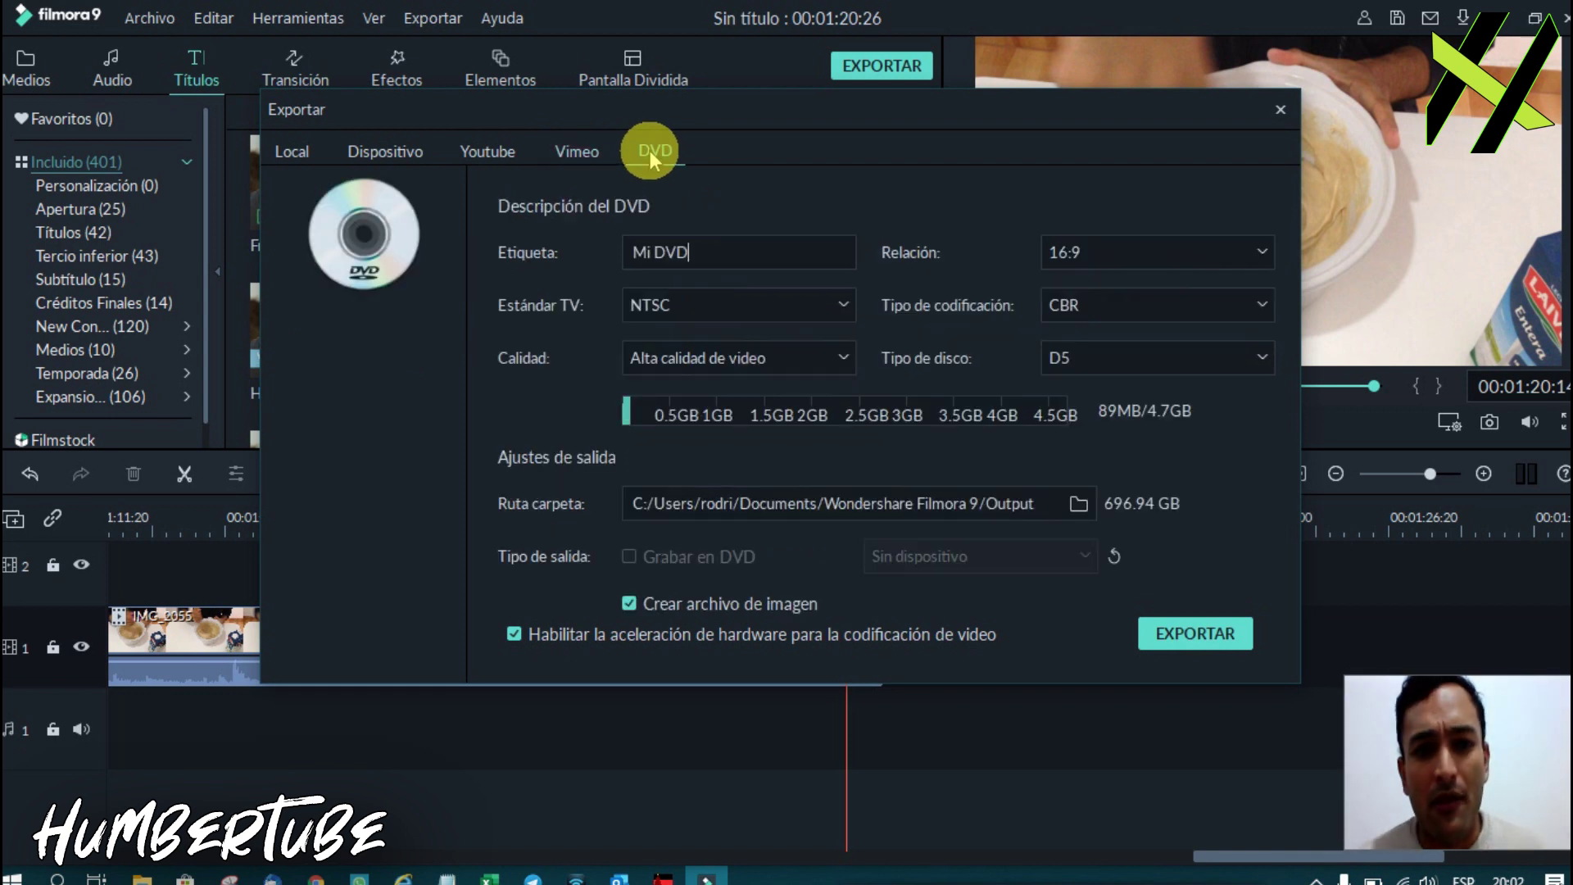
left_click(302, 152)
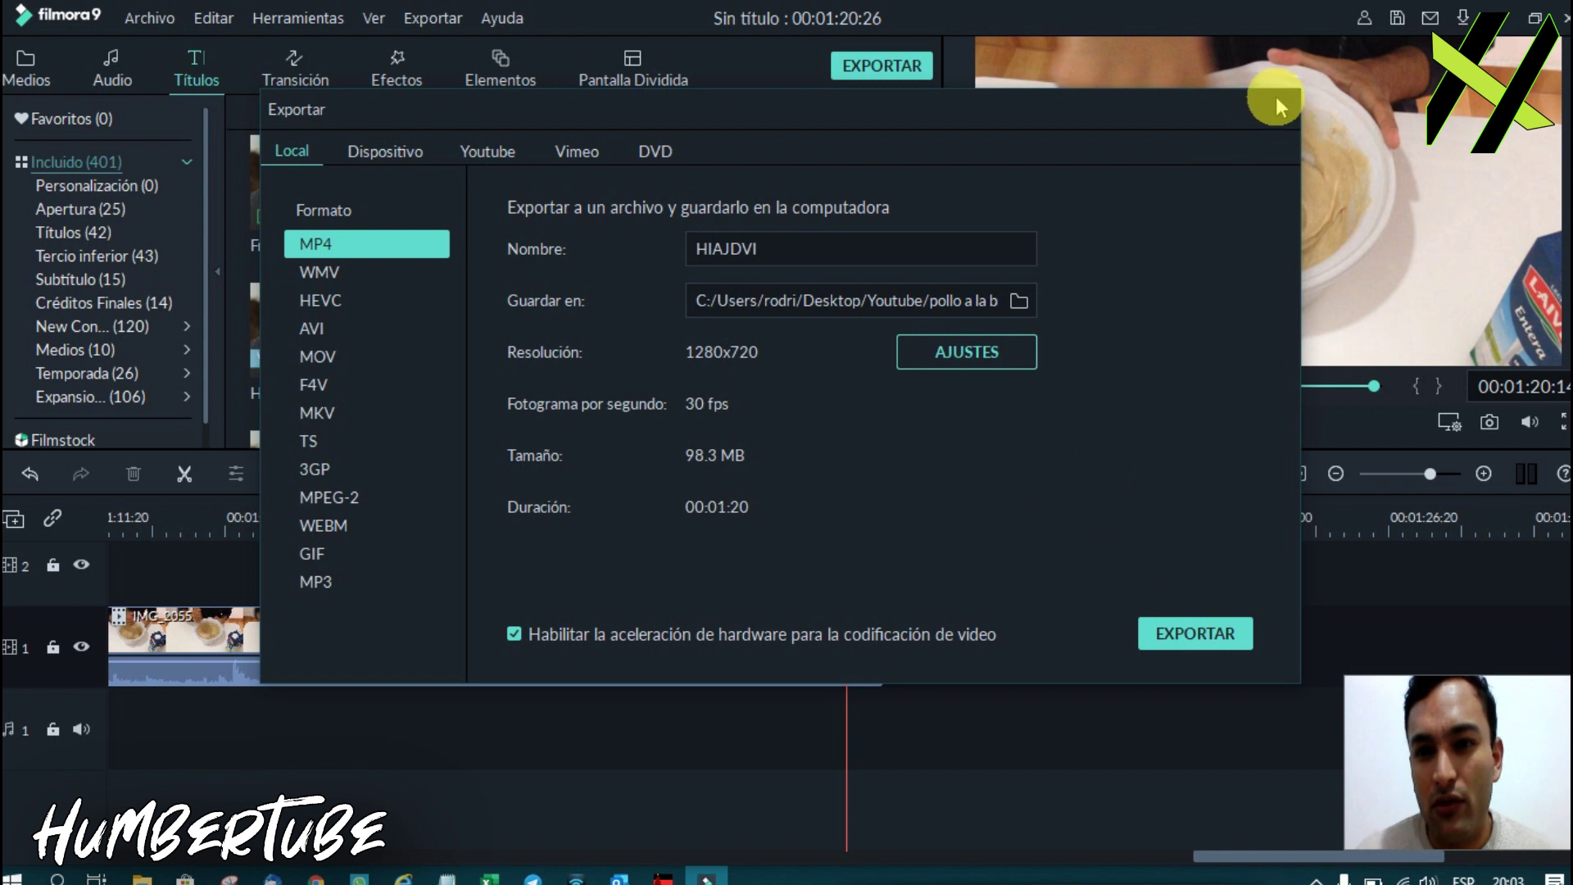
Close the Exportar dialog to get back to the editing timeline.
left_click(1278, 102)
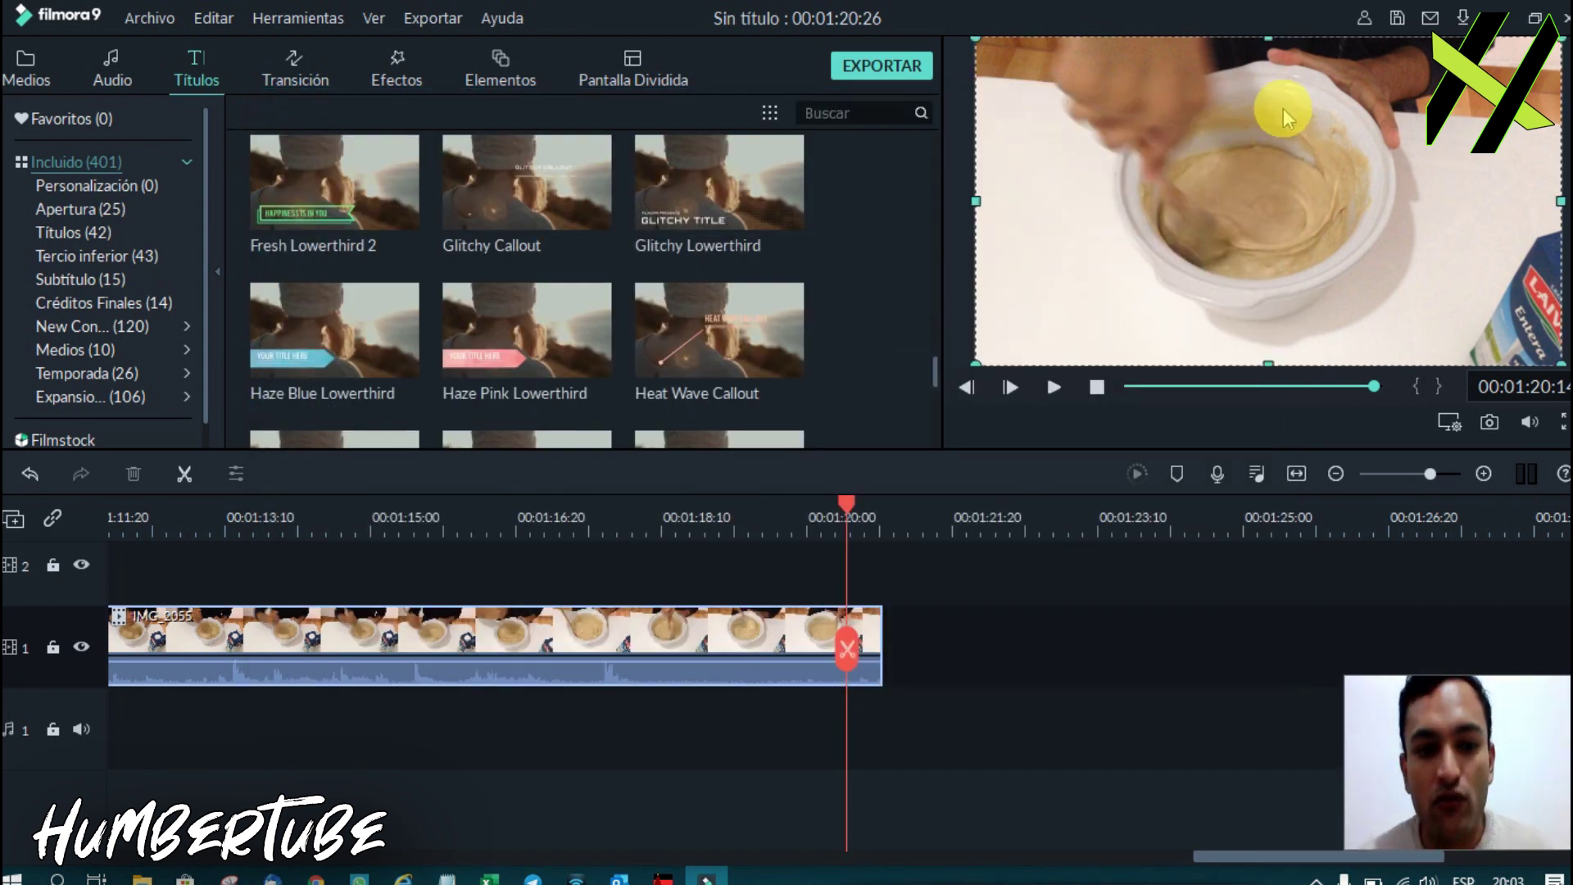